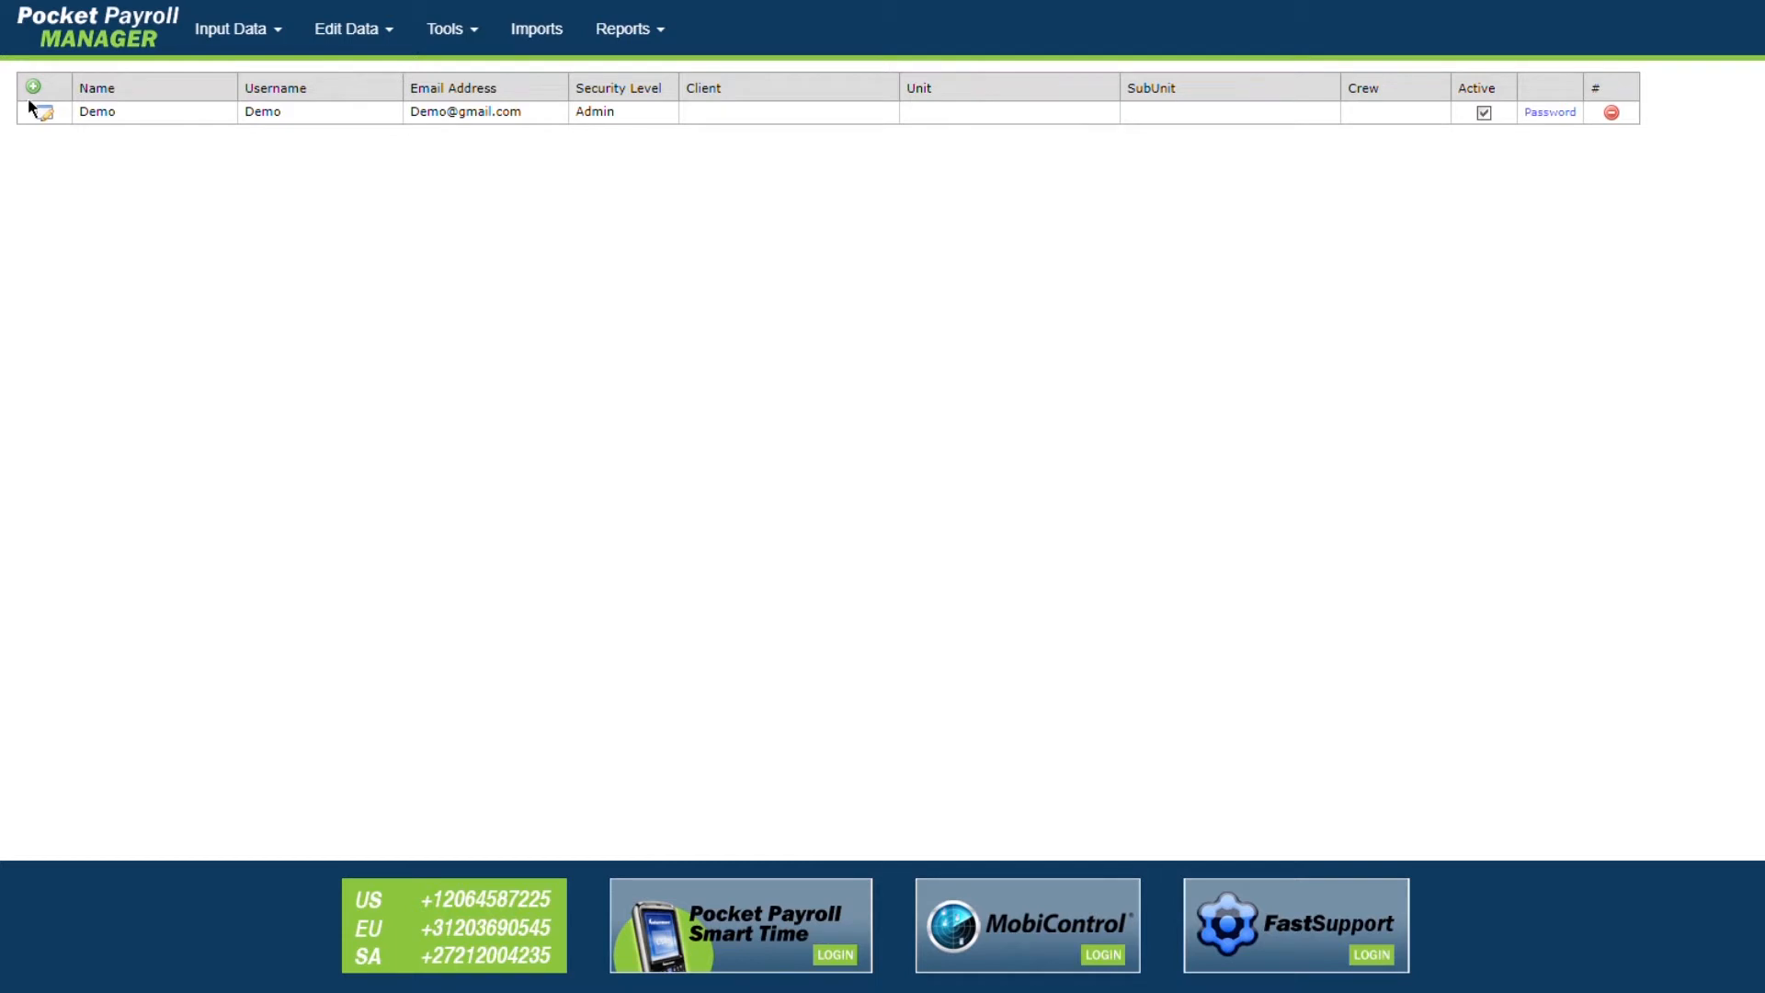
Step: Start a new user named Test with username Test01 and the user's e-mail address
click(39, 89)
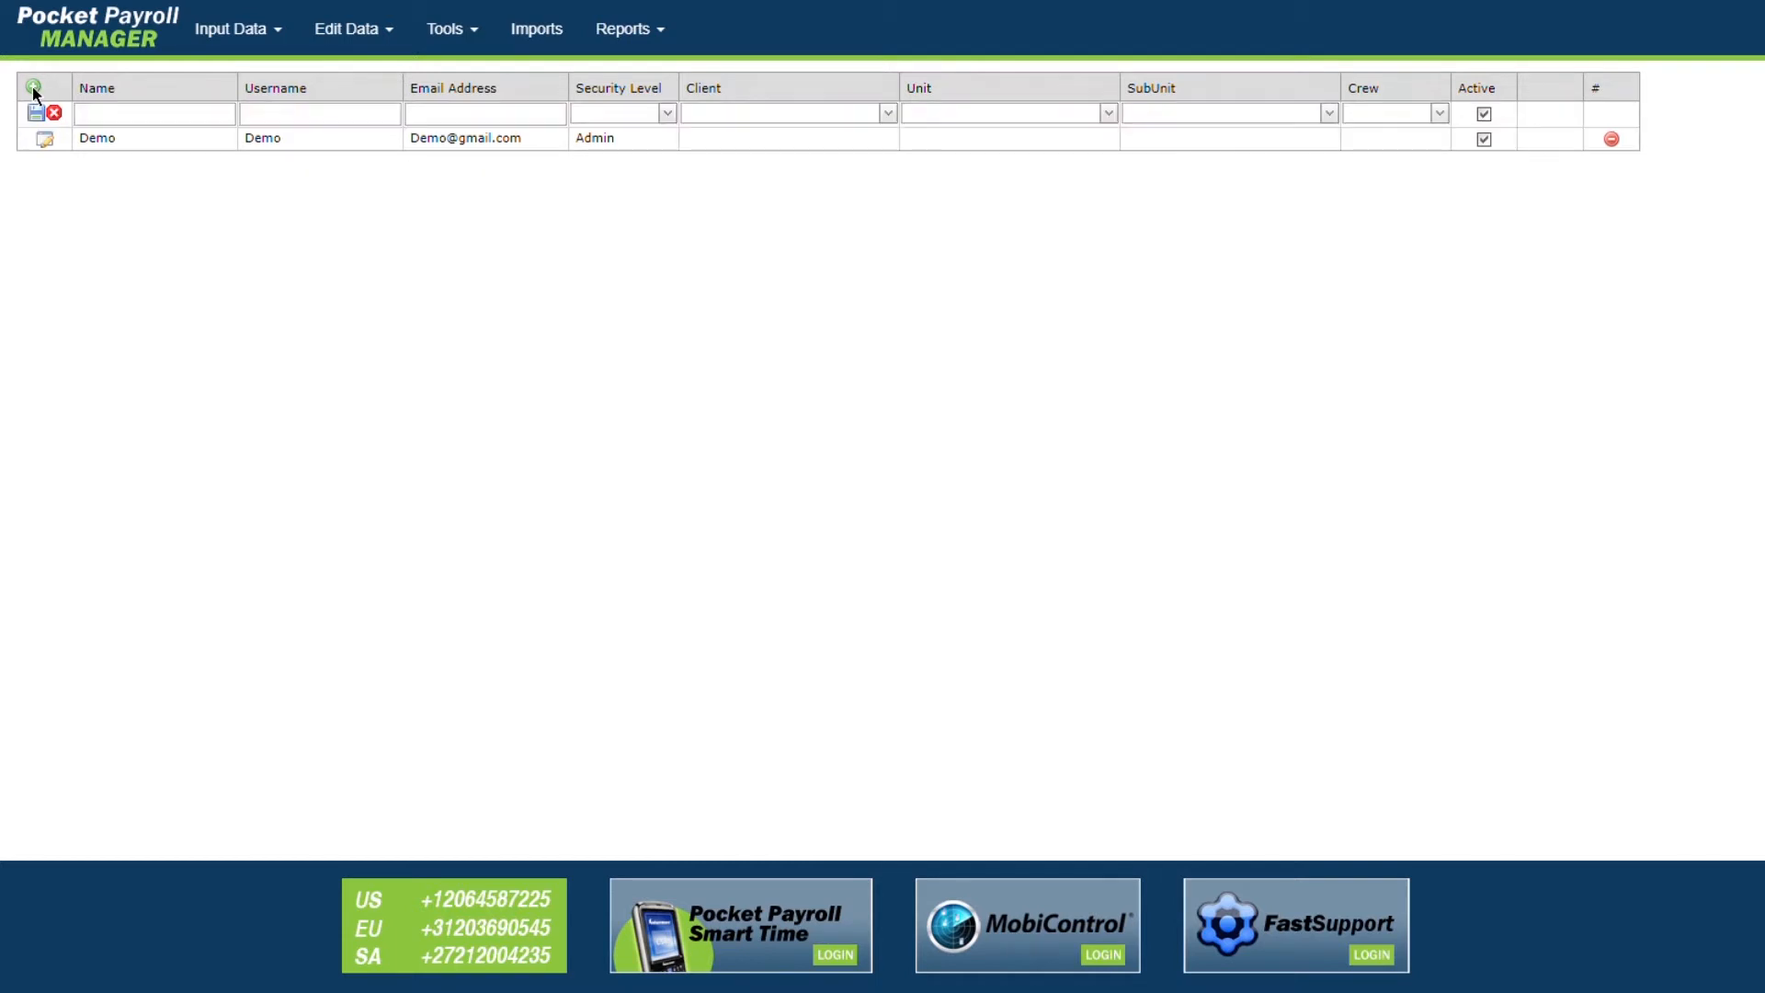
click(106, 122)
text(Test)
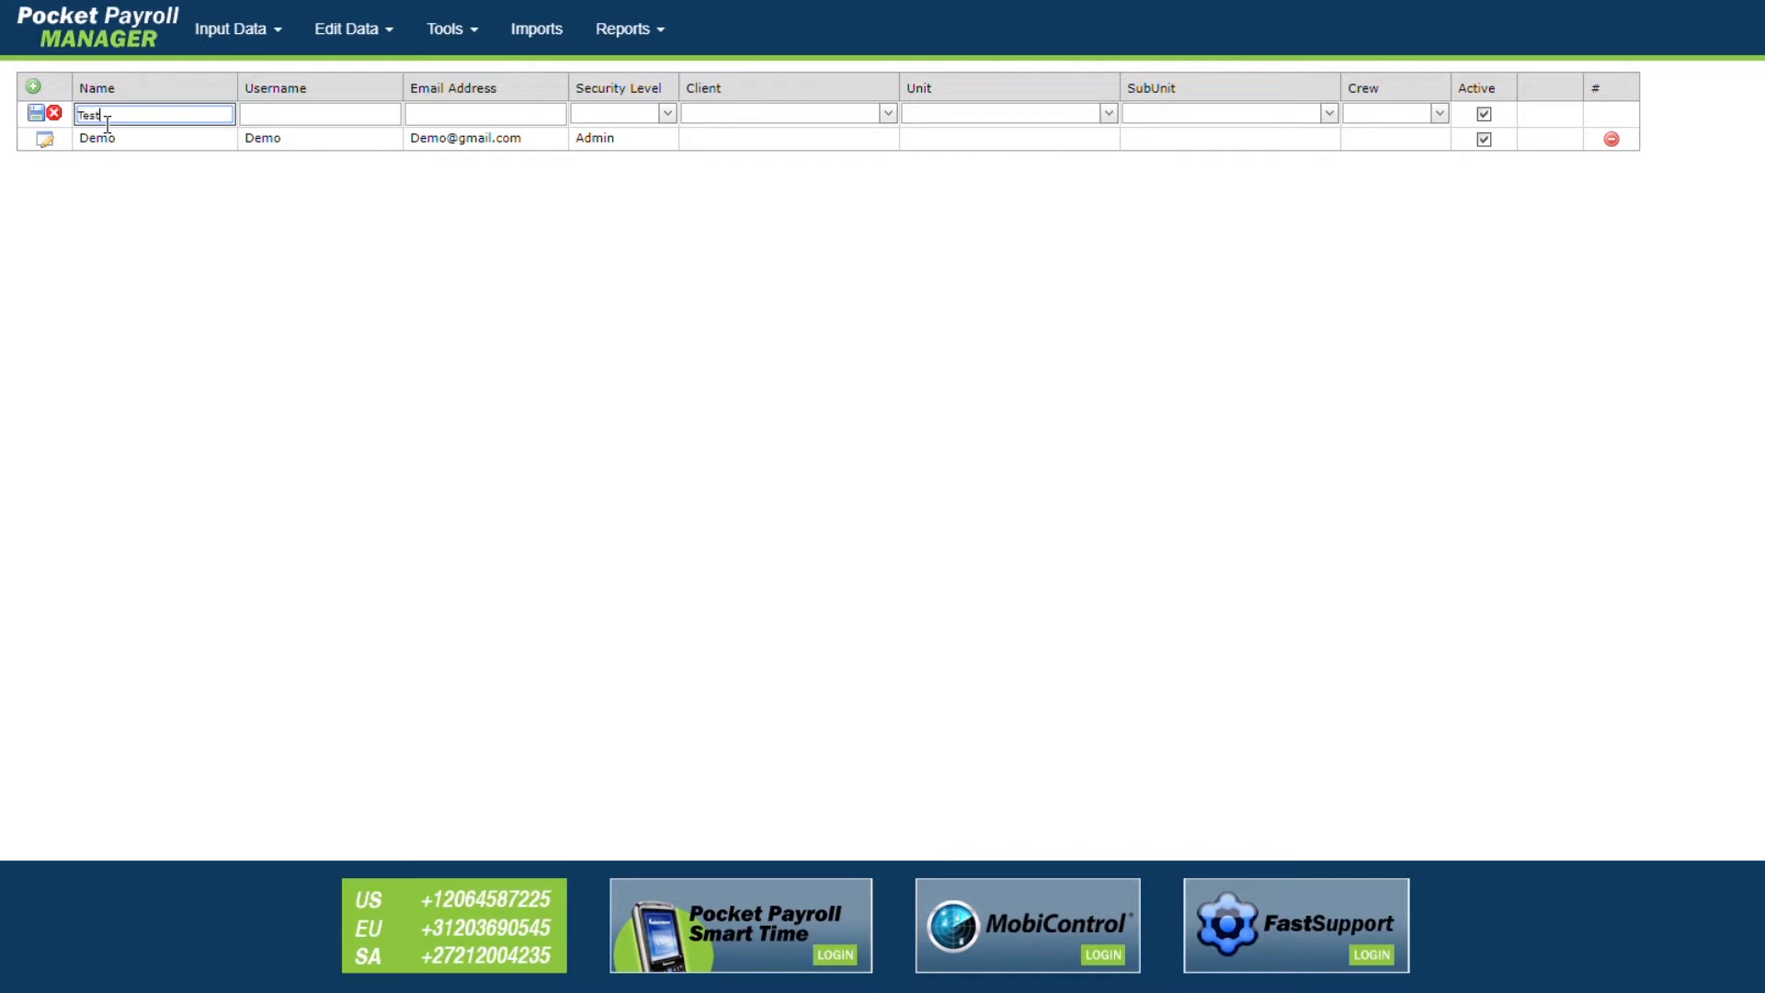
key(Tab)
text(Test01)
key(Tab)
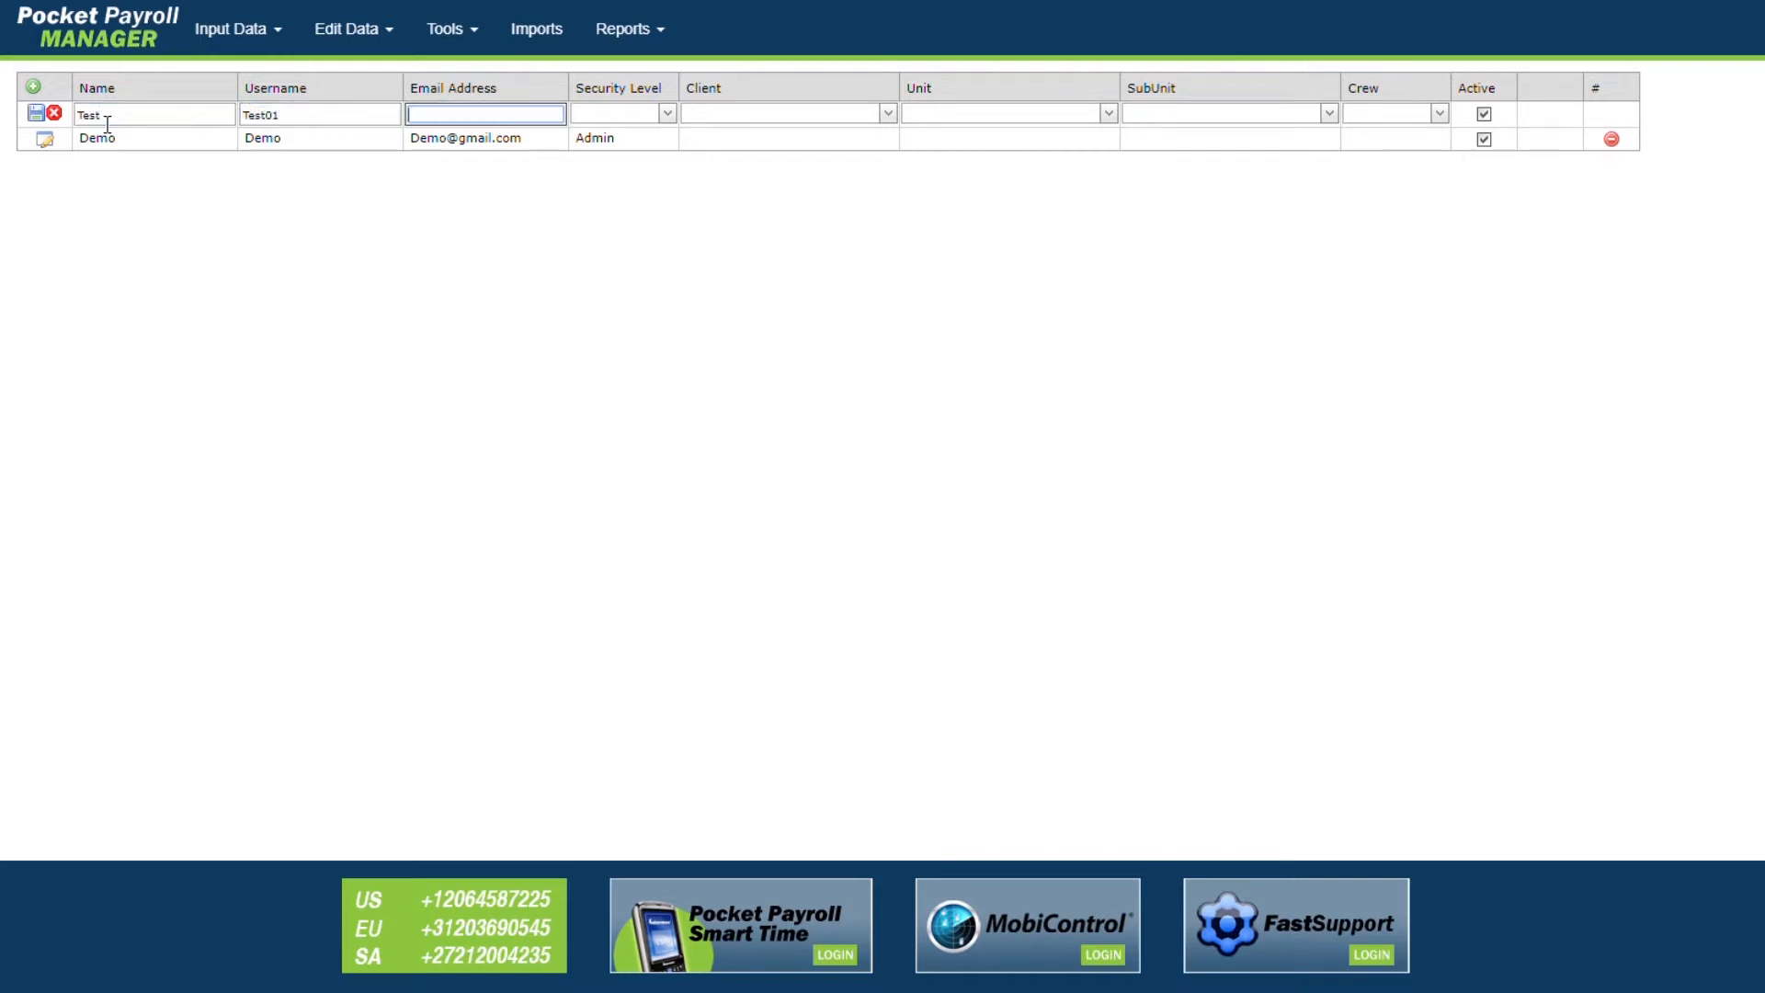
text(Test@gmail.com)
Step: Give the Test user Admin security level, save it, and reopen it for editing
click(656, 112)
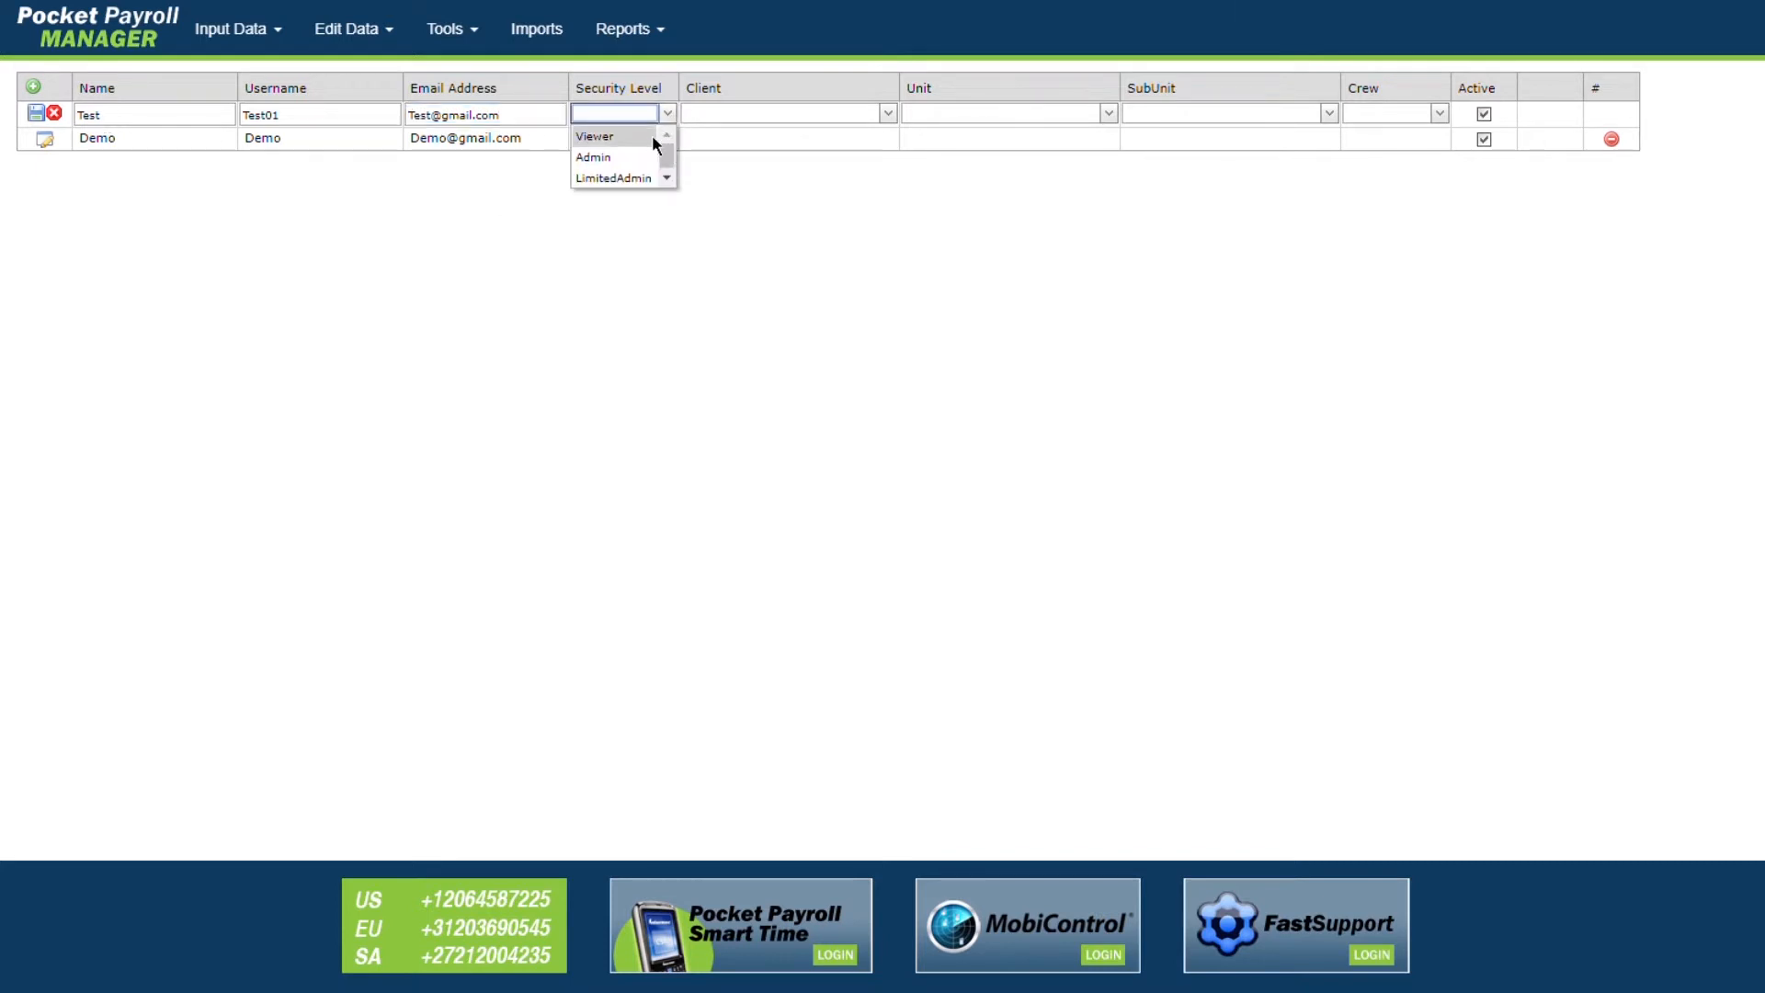
click(614, 158)
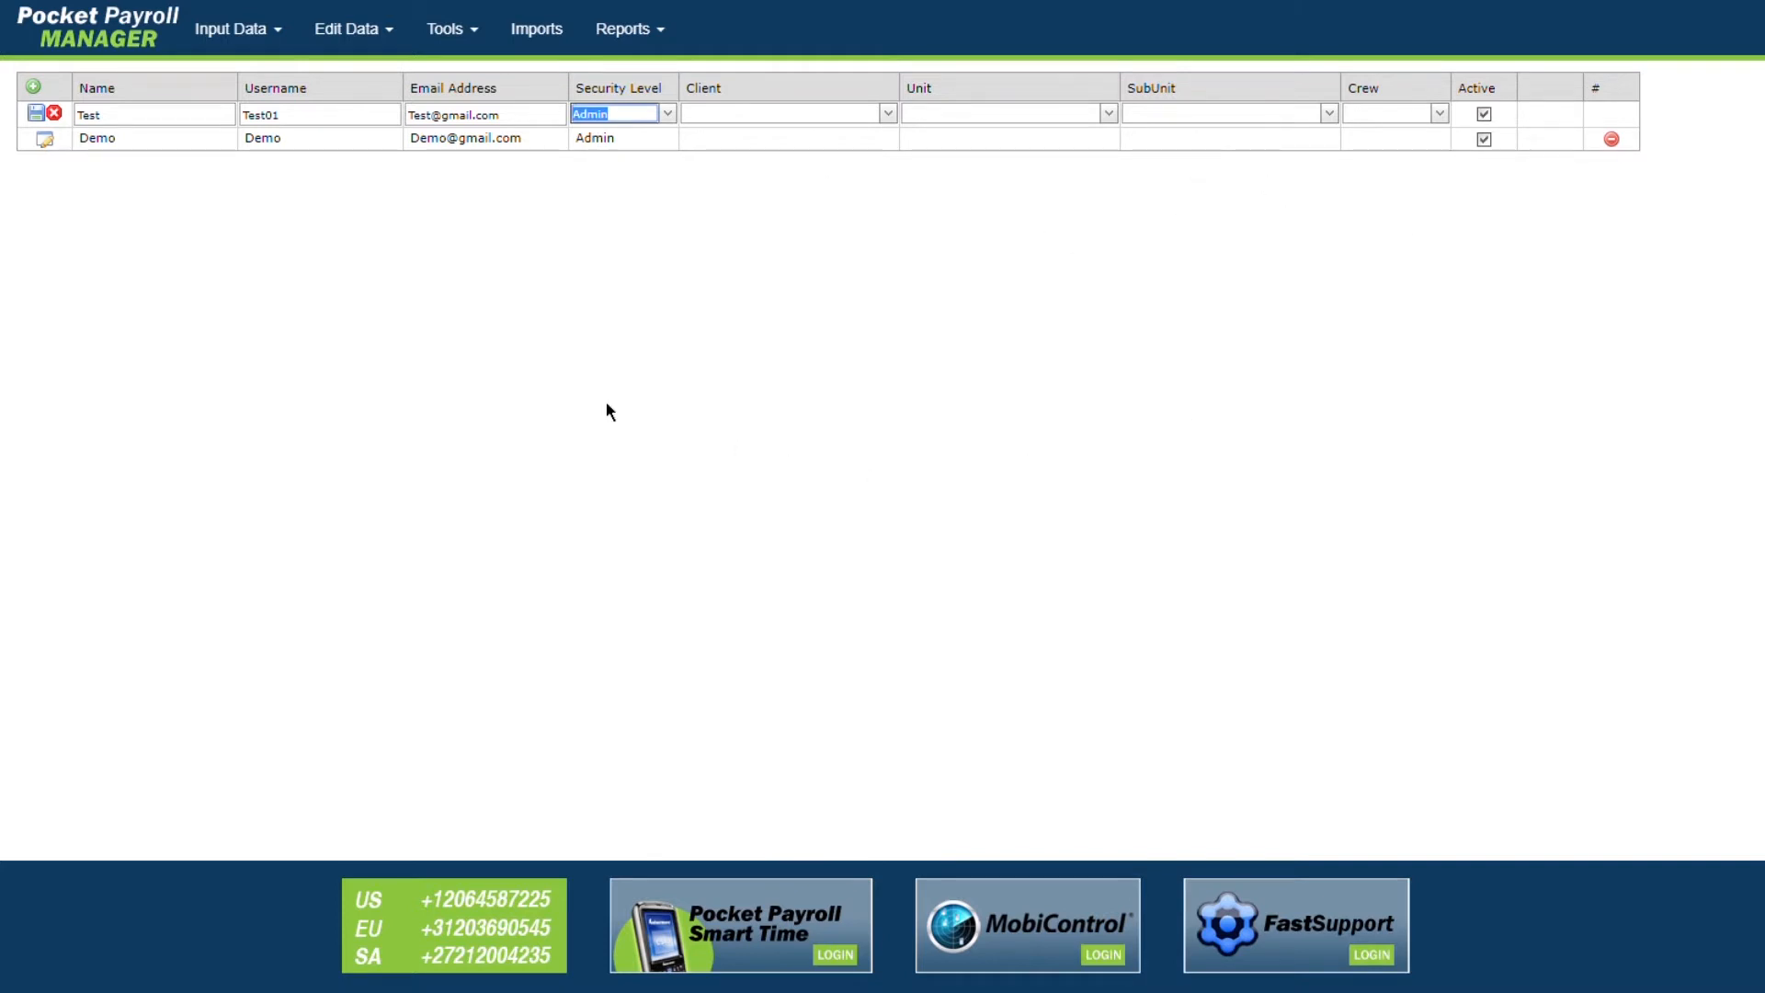
click(37, 115)
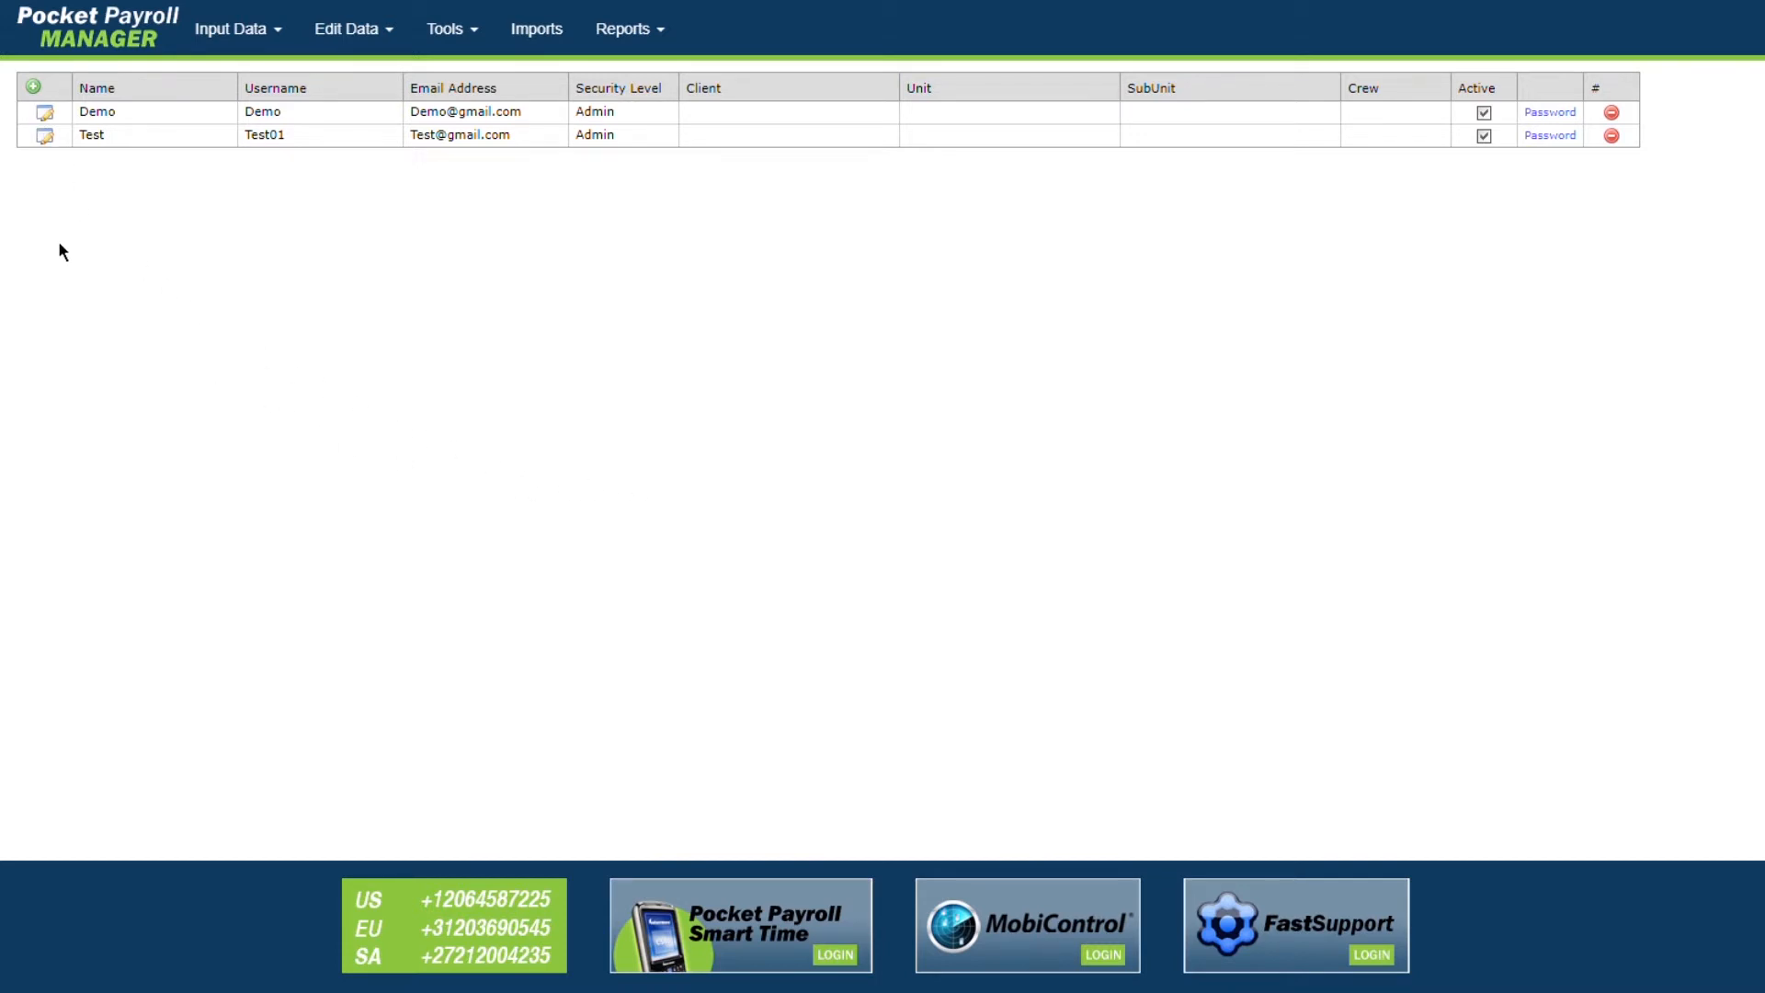
click(46, 138)
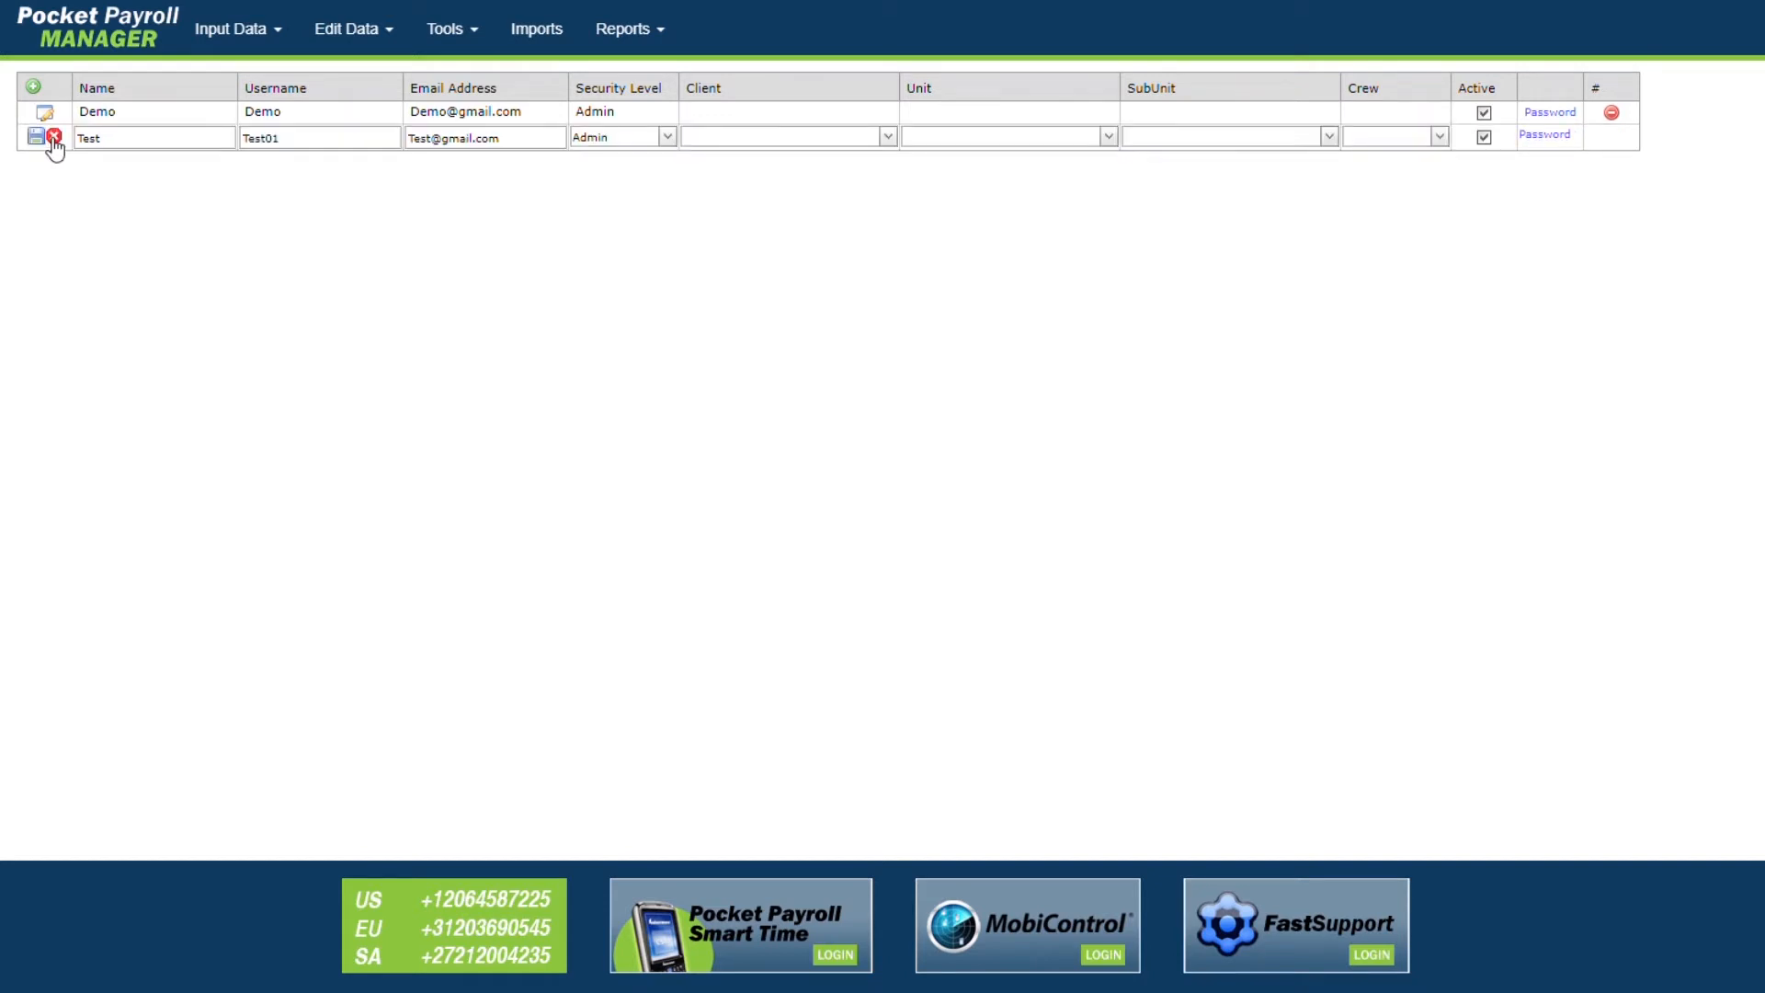
Step: Rename the Test user to Bob, set and confirm a new password, then save the user
double_click(89, 140)
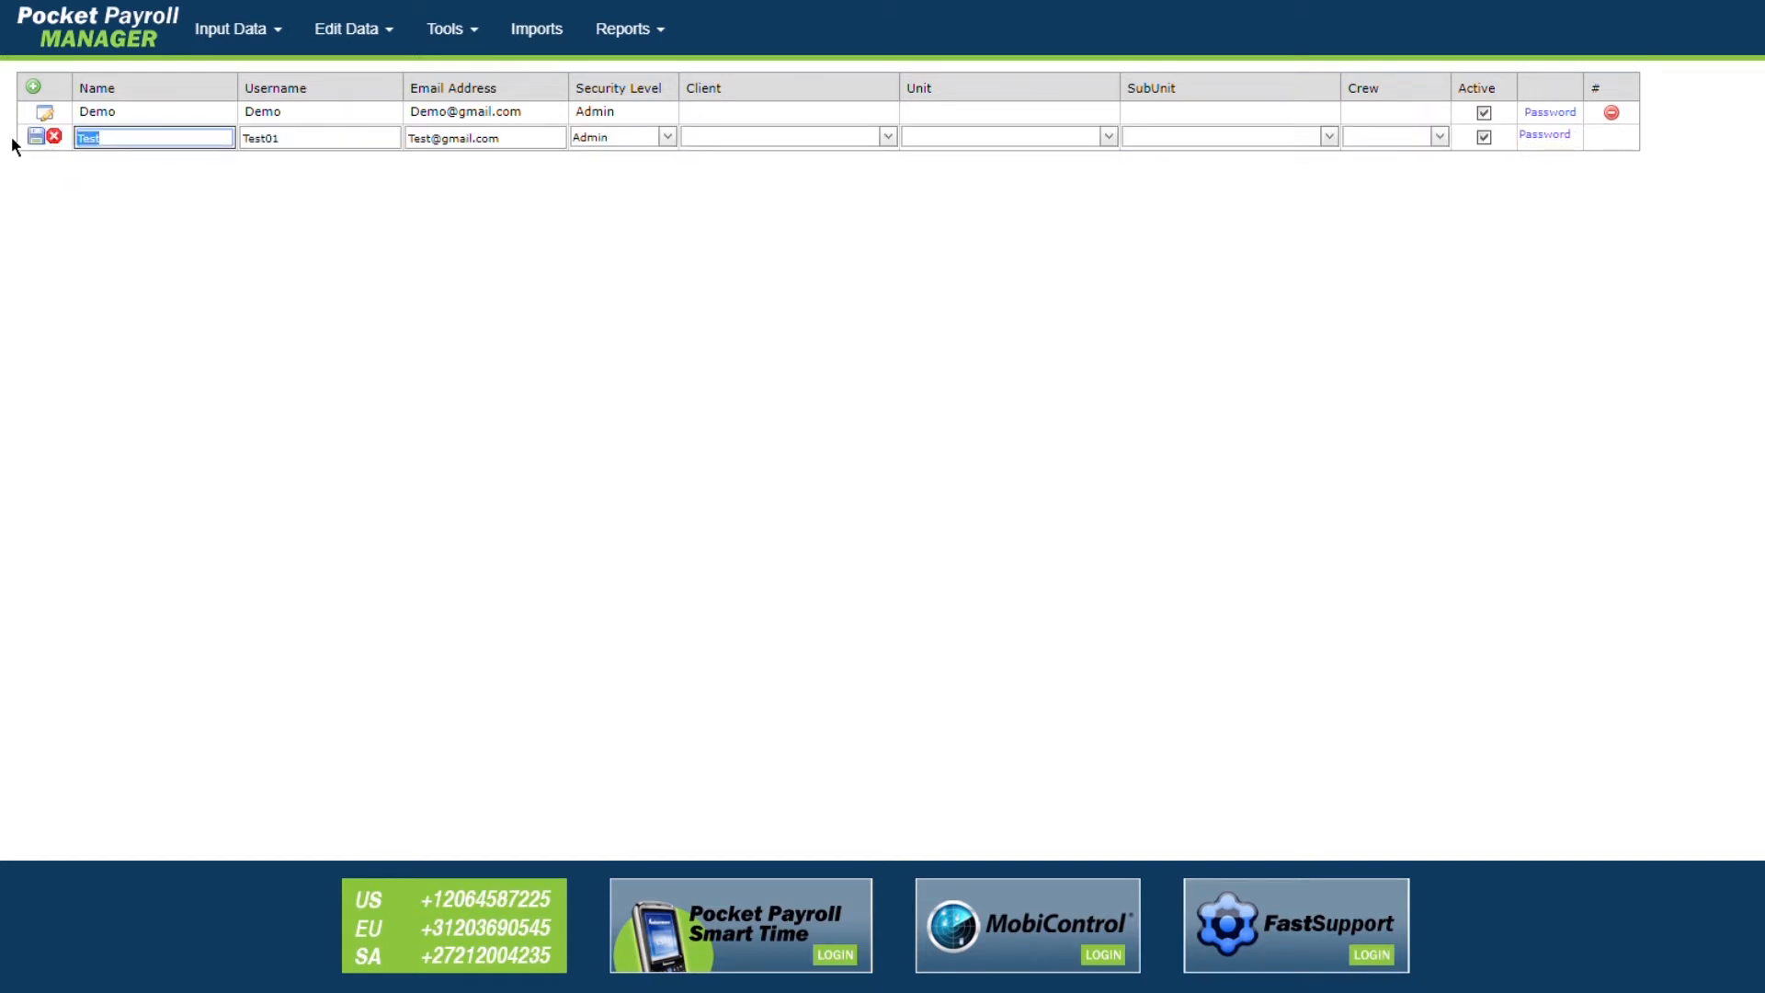
text(Bob)
click(1547, 137)
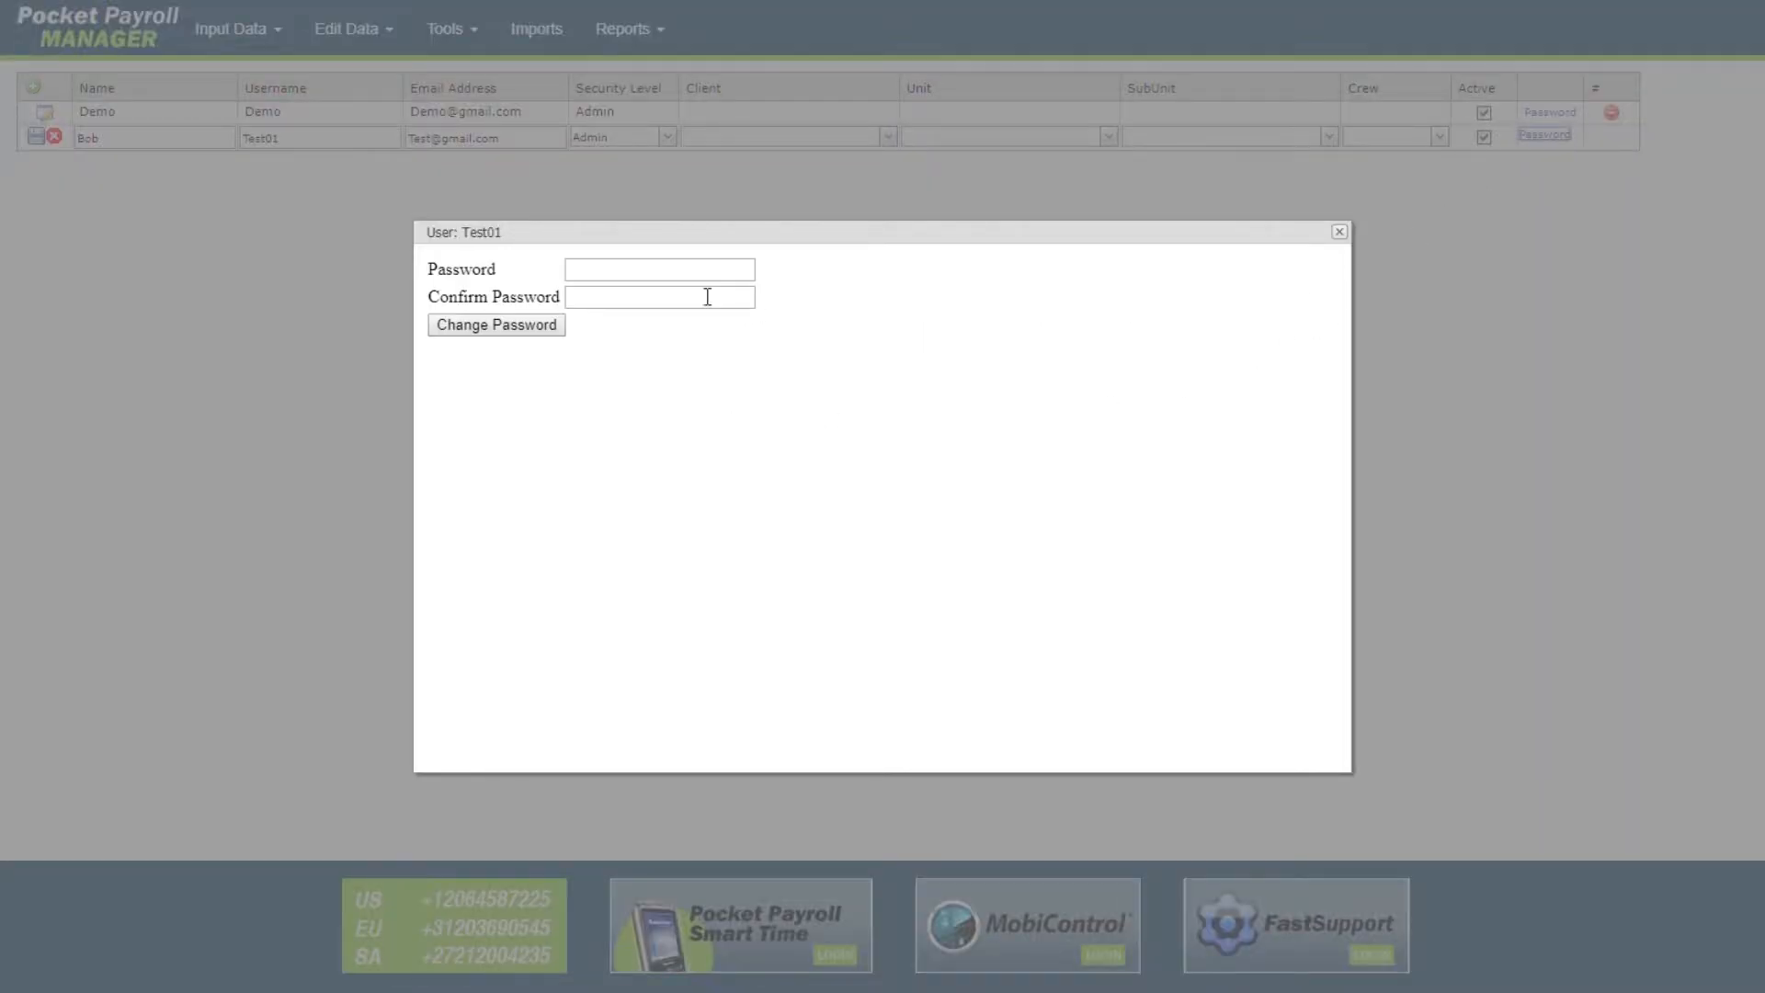
text(password)
key(Tab)
text(password)
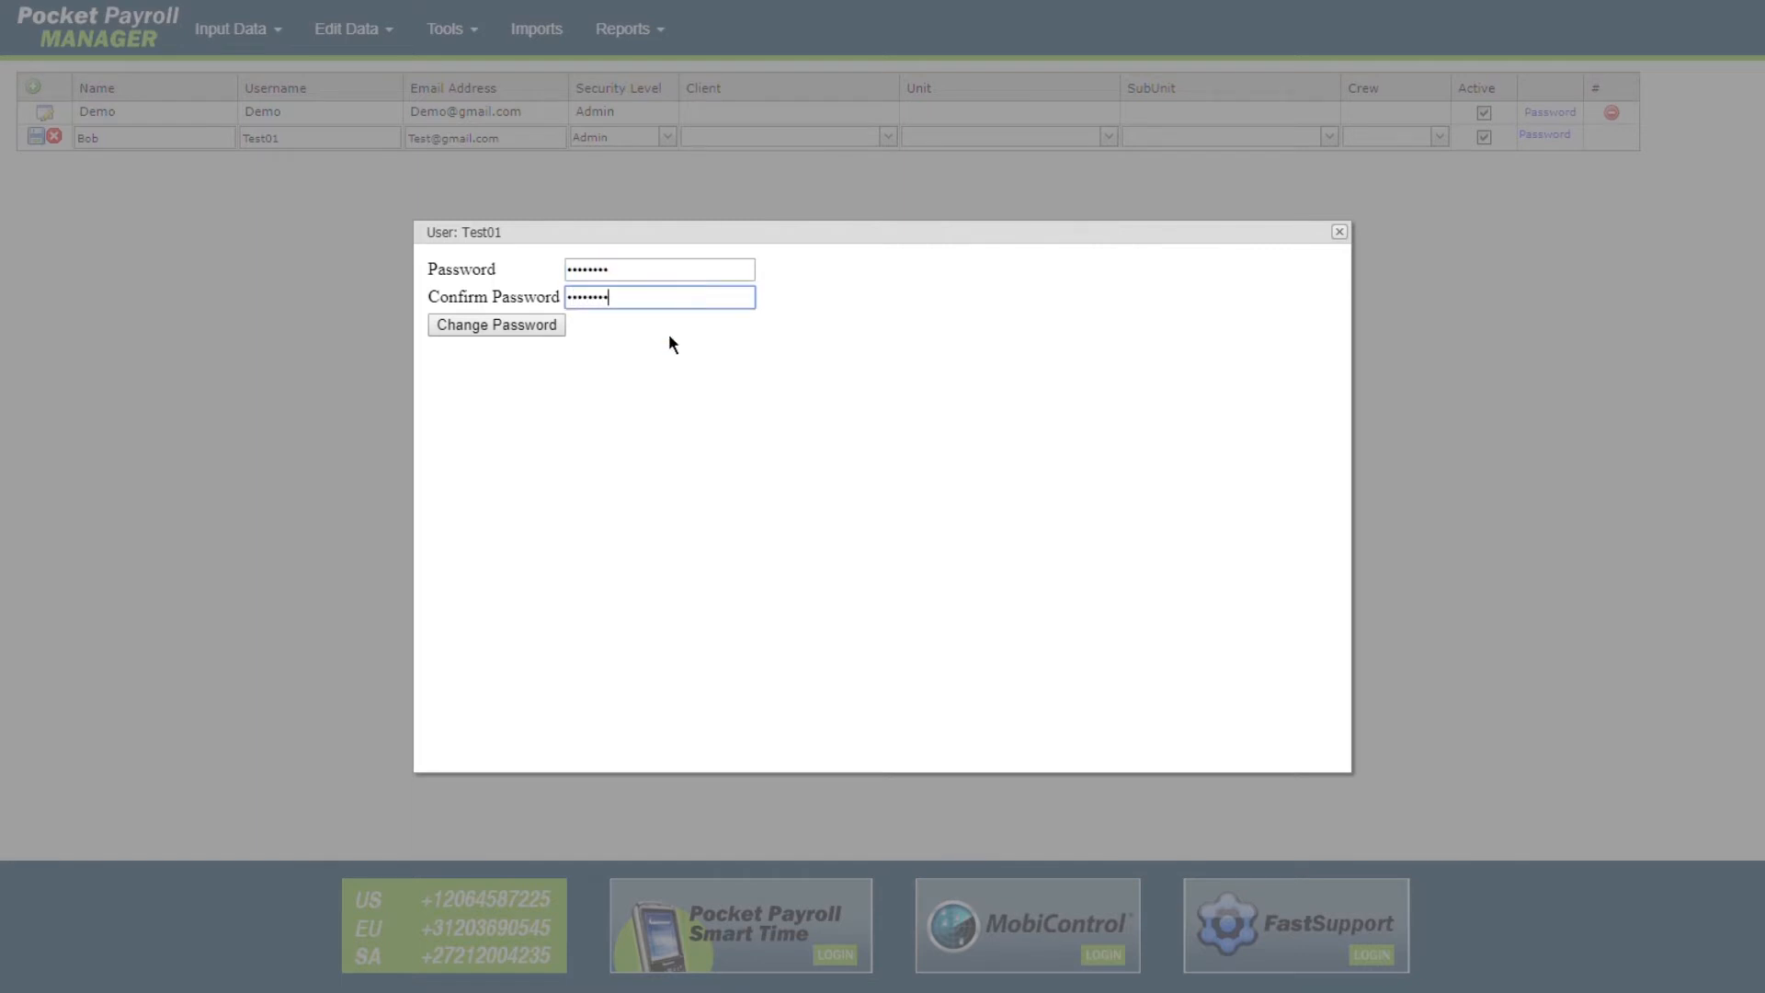
click(526, 331)
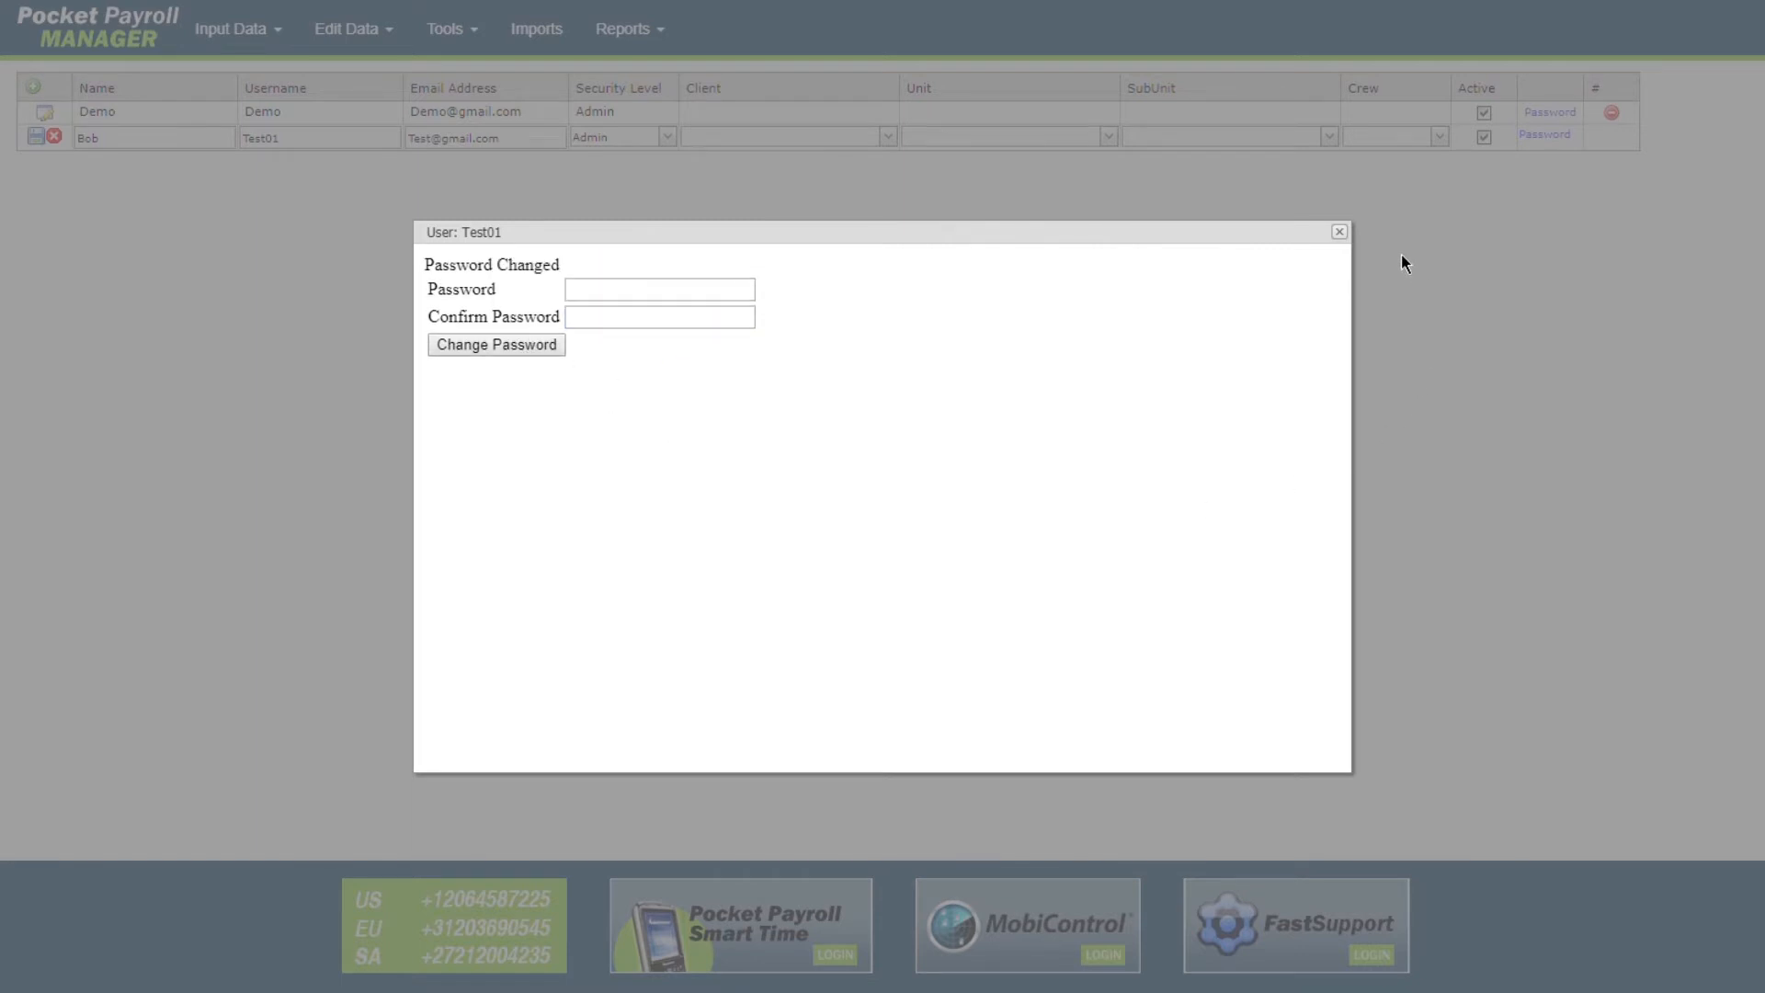
click(1343, 231)
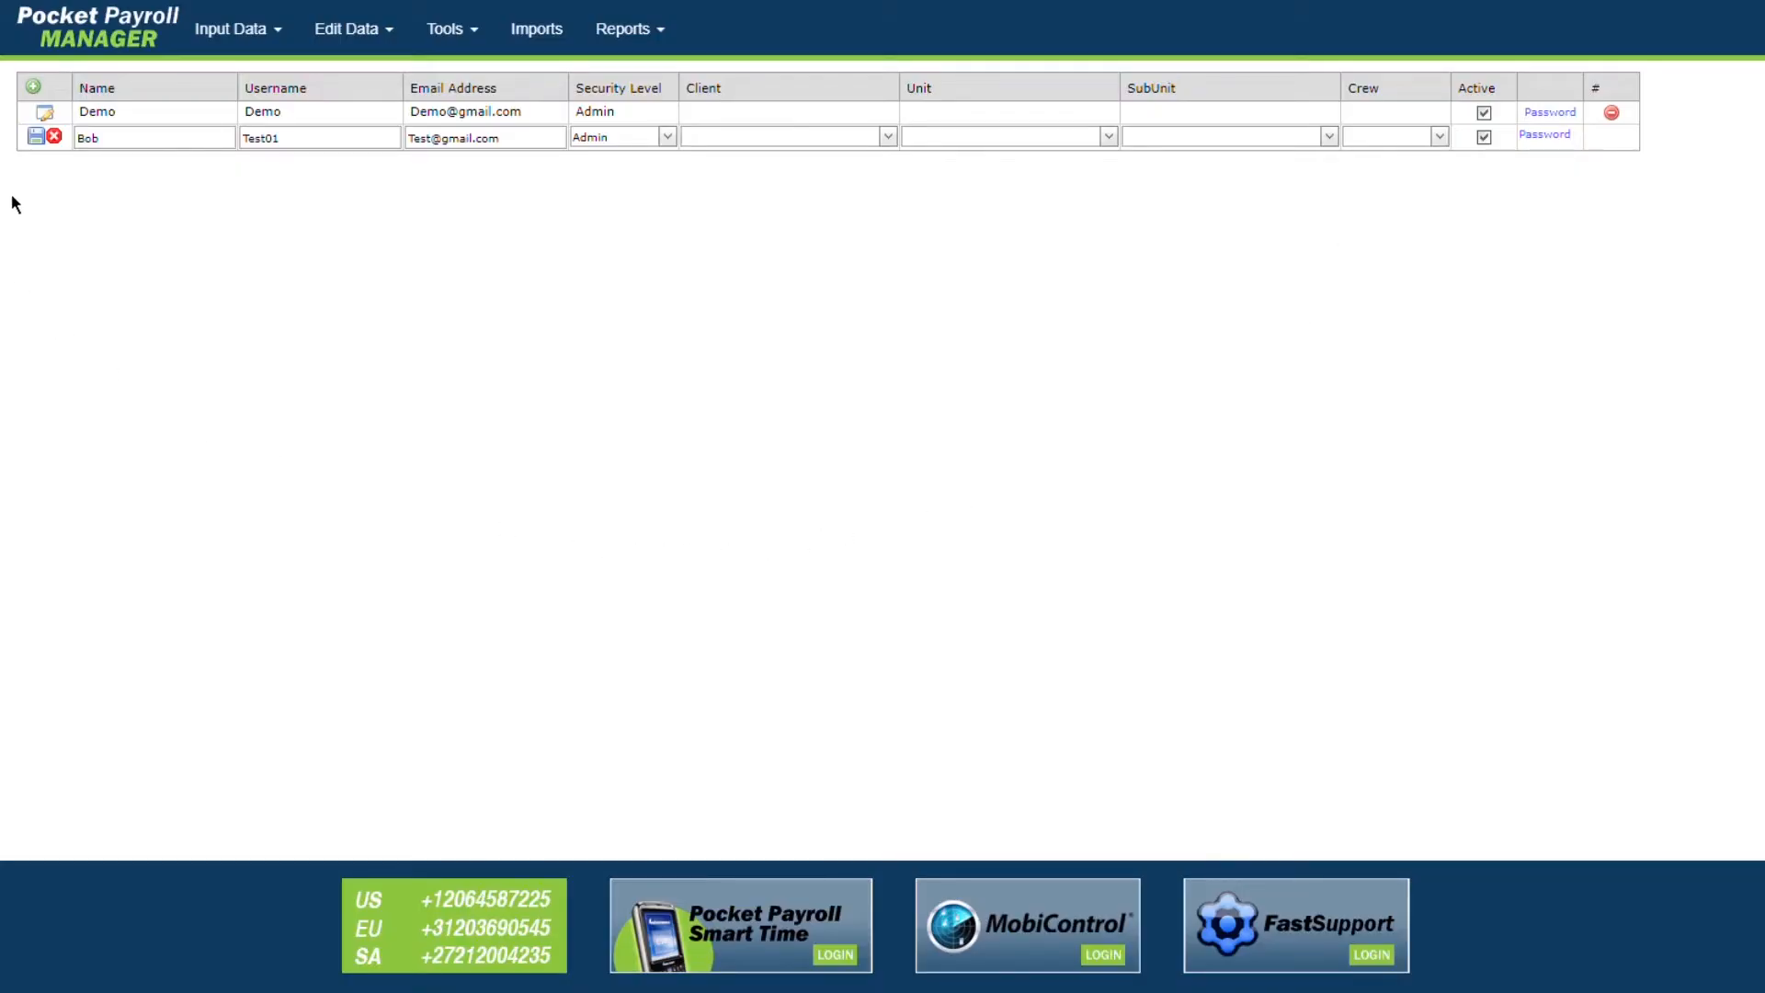
click(37, 138)
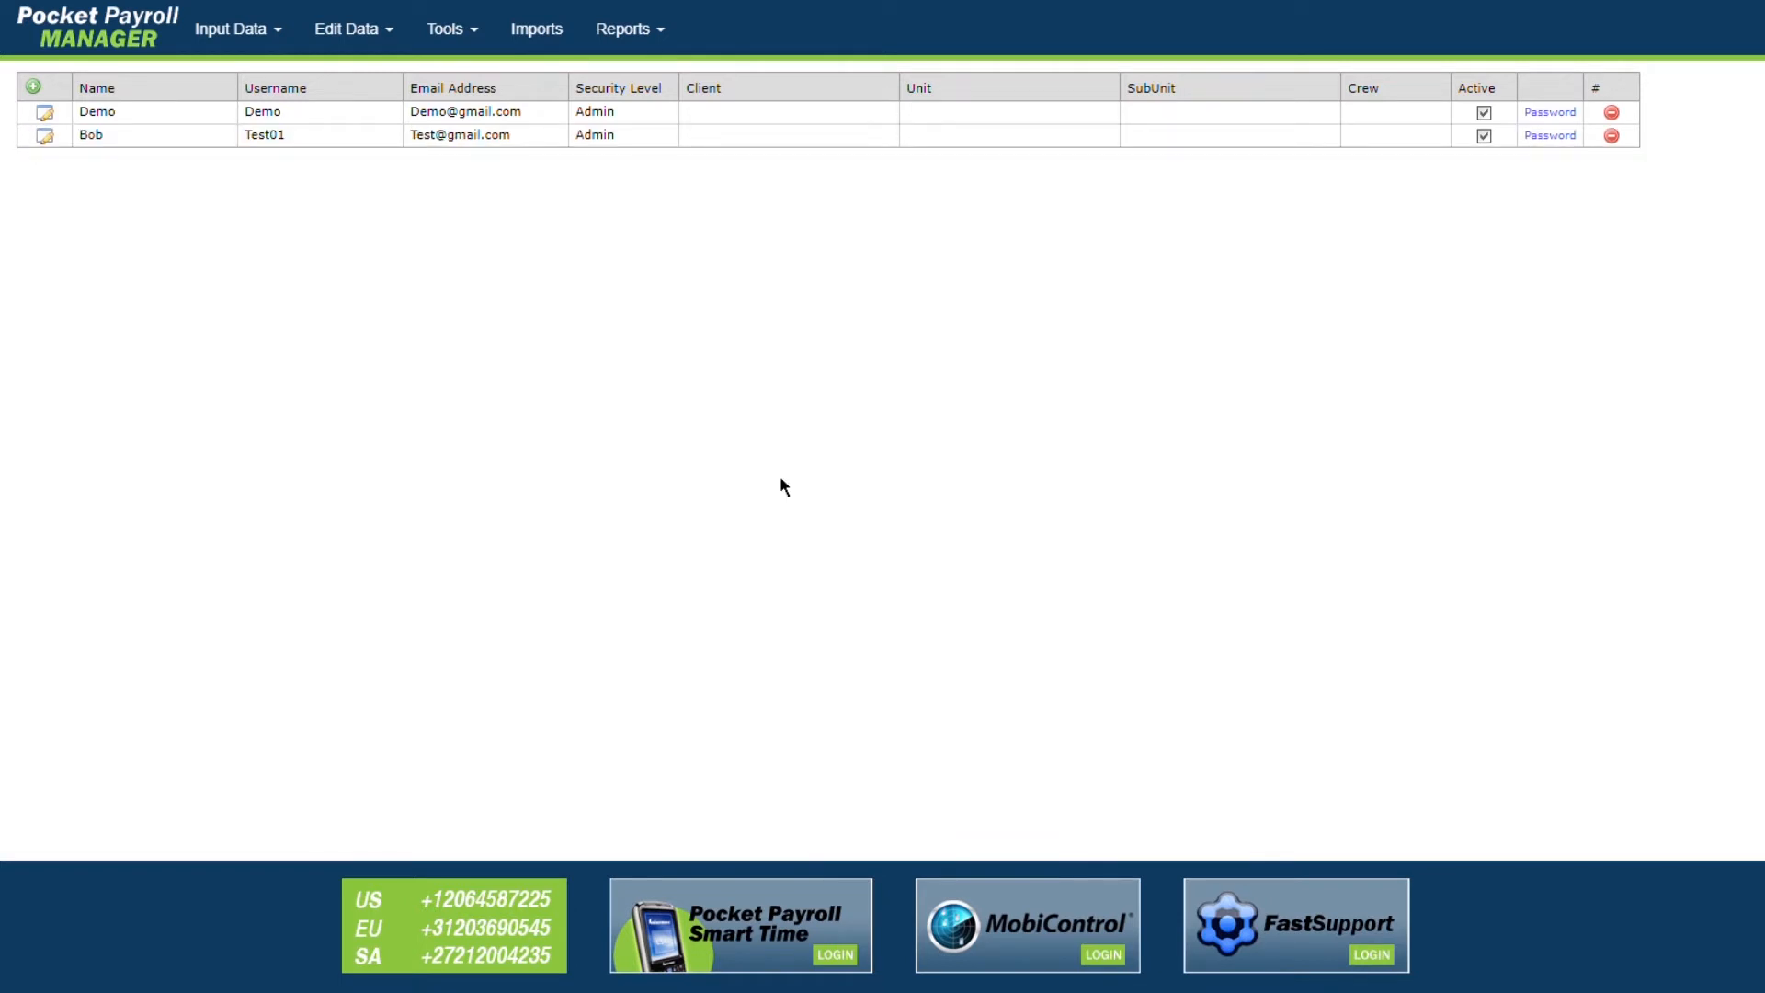
Step: Delete the Bob user and confirm the deletion
click(1614, 136)
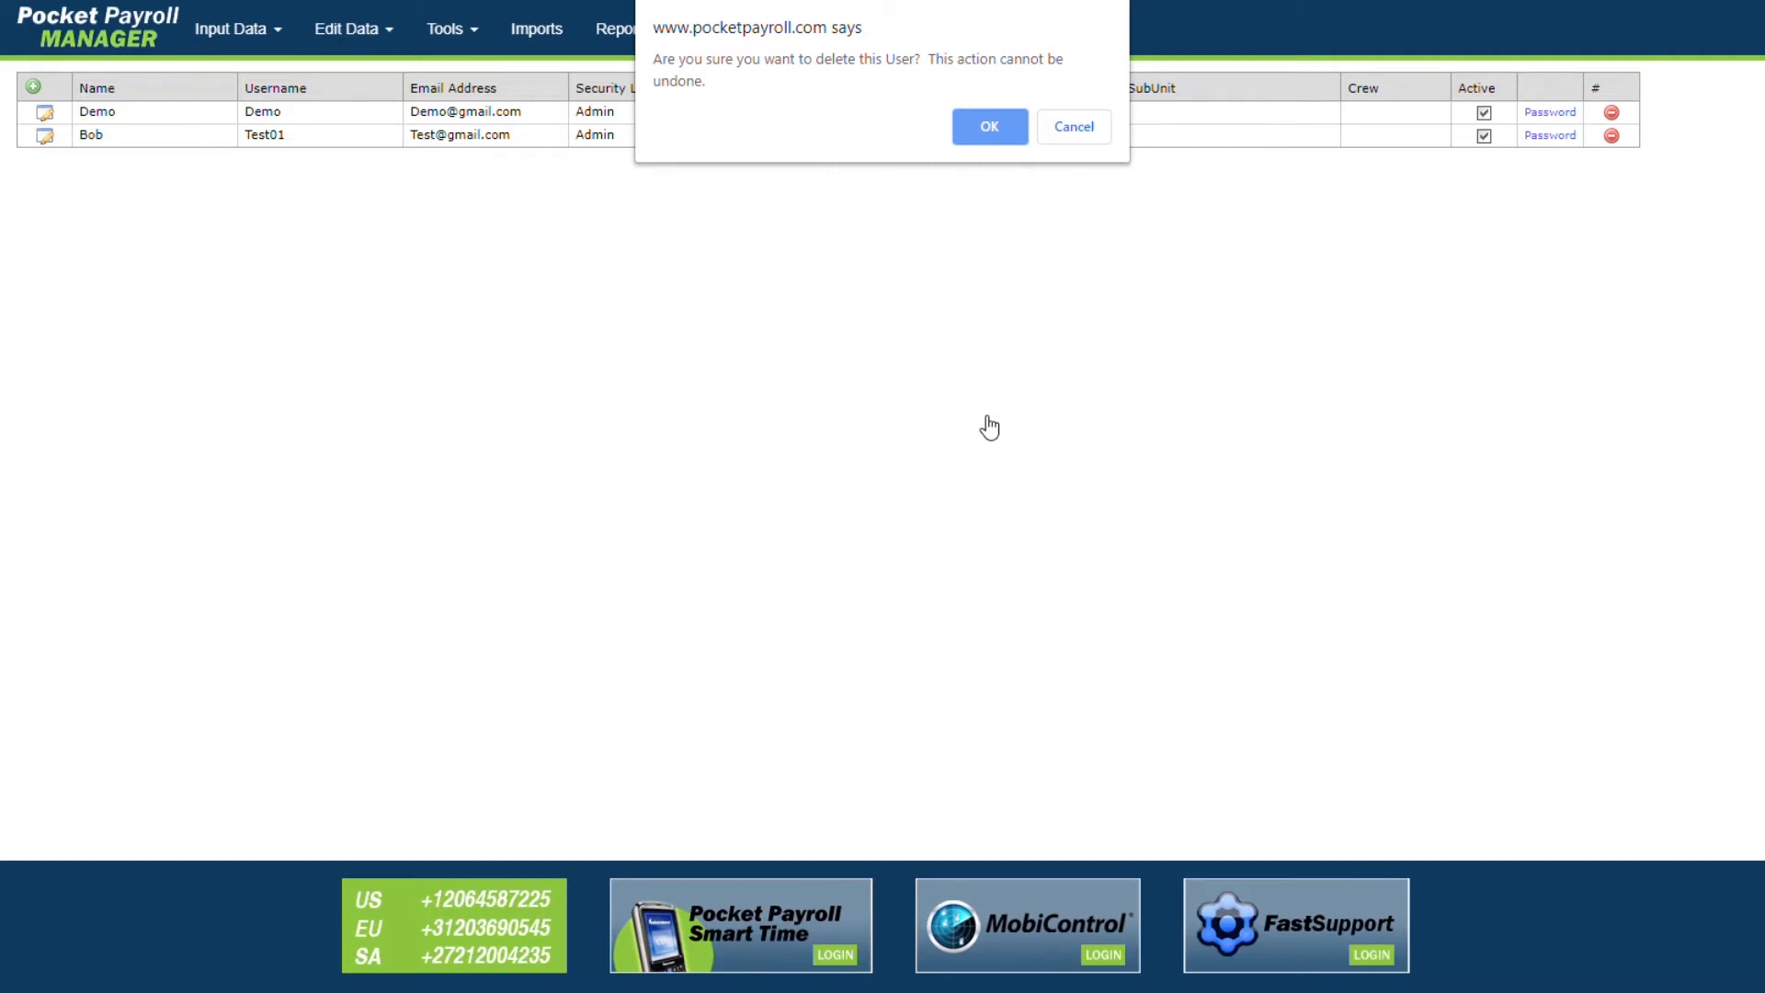
click(993, 126)
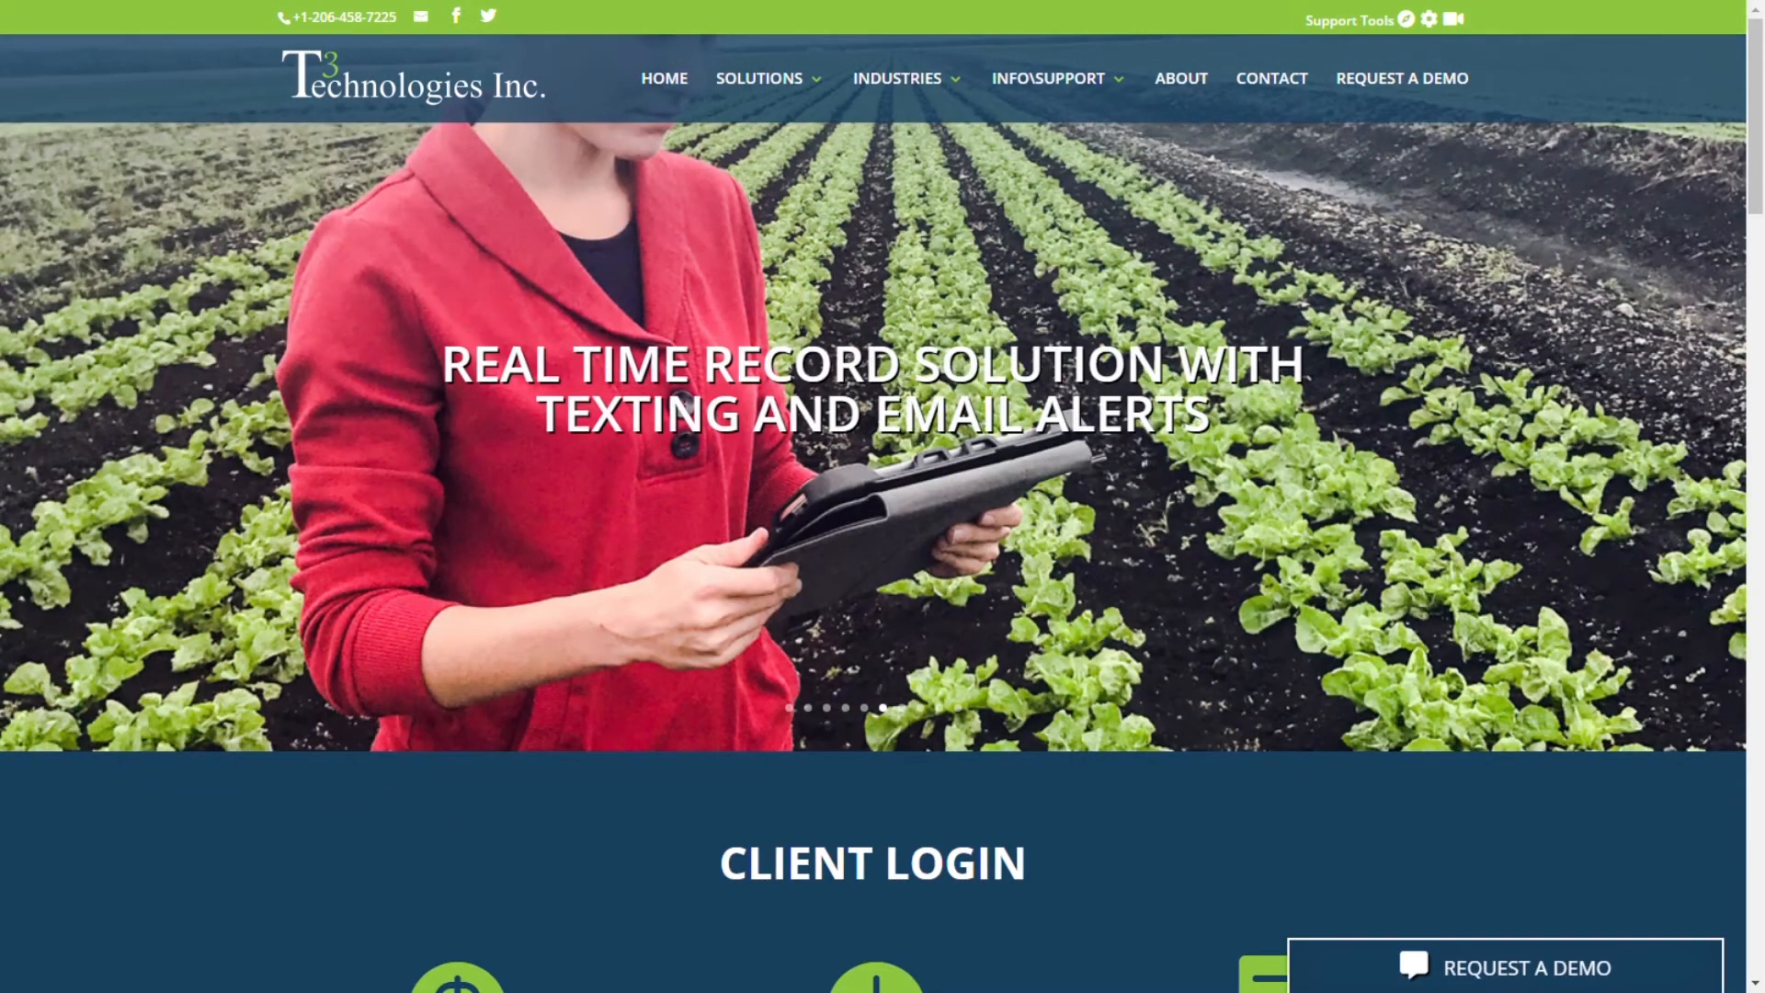
scroll(494, 780, down, 3)
Step: Log back in to Pocket Payroll Manager with the Demo username and its password
click(495, 780)
click(790, 243)
text(Demo)
key(Tab)
text(D•••••••)
key(Return)
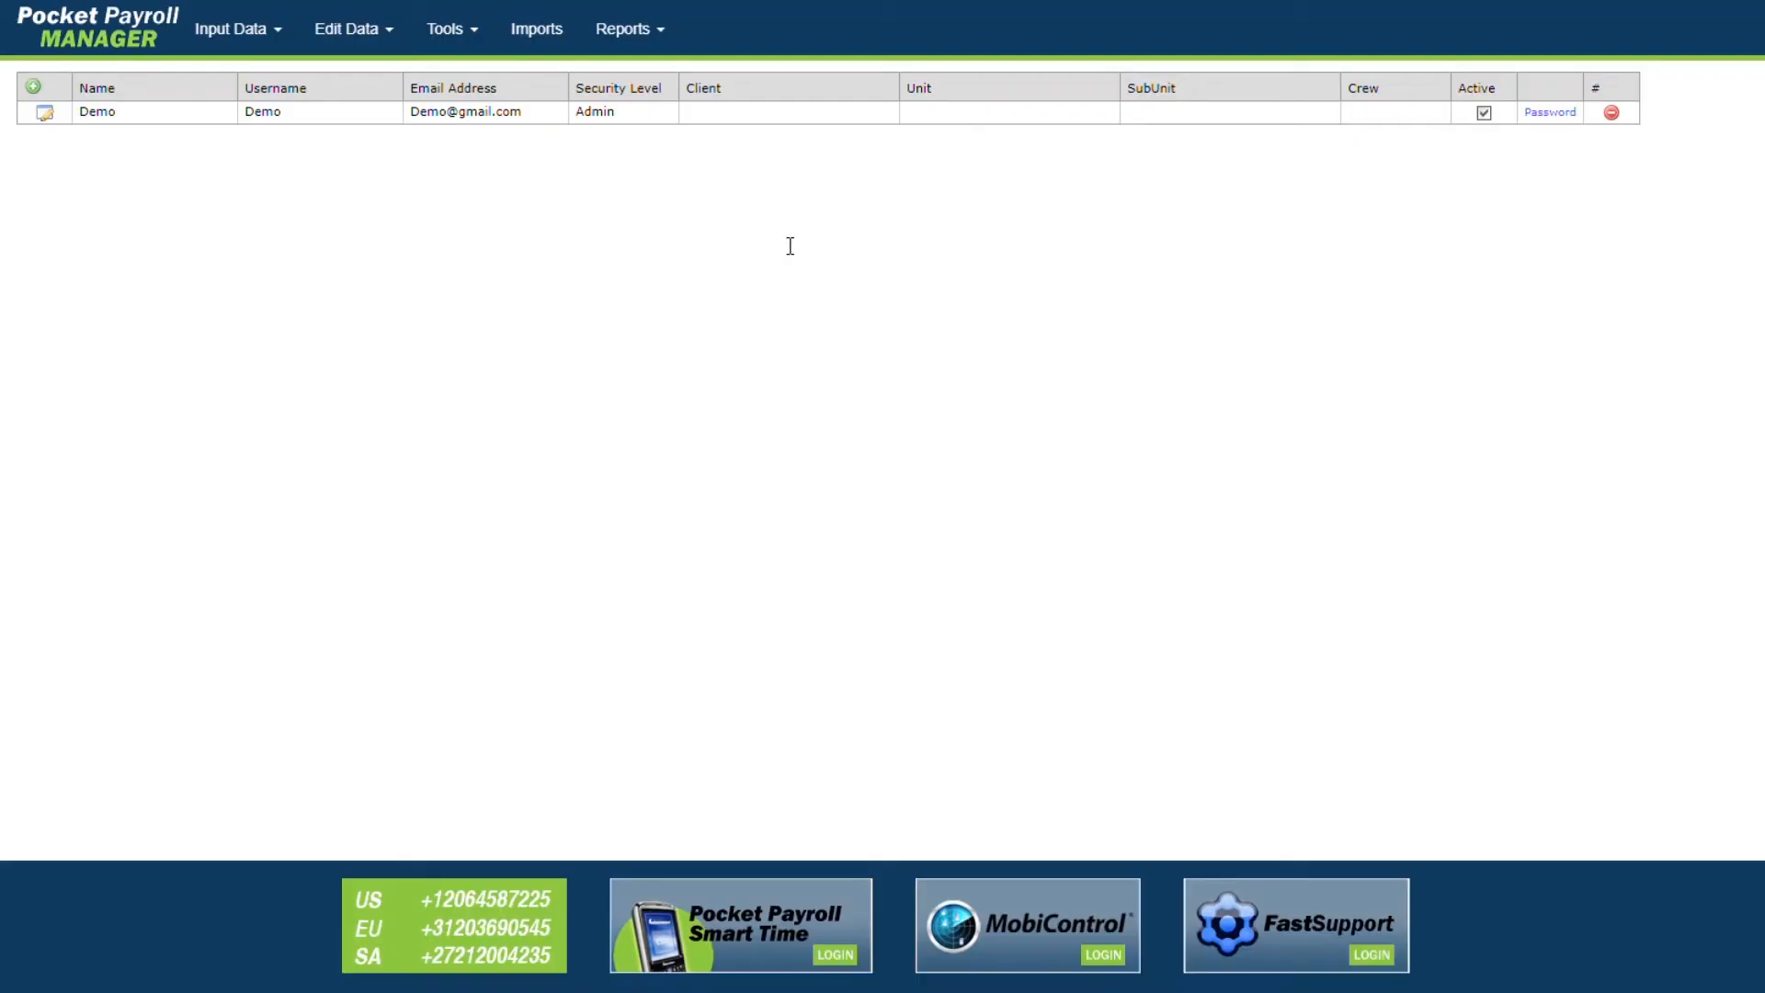
click(282, 42)
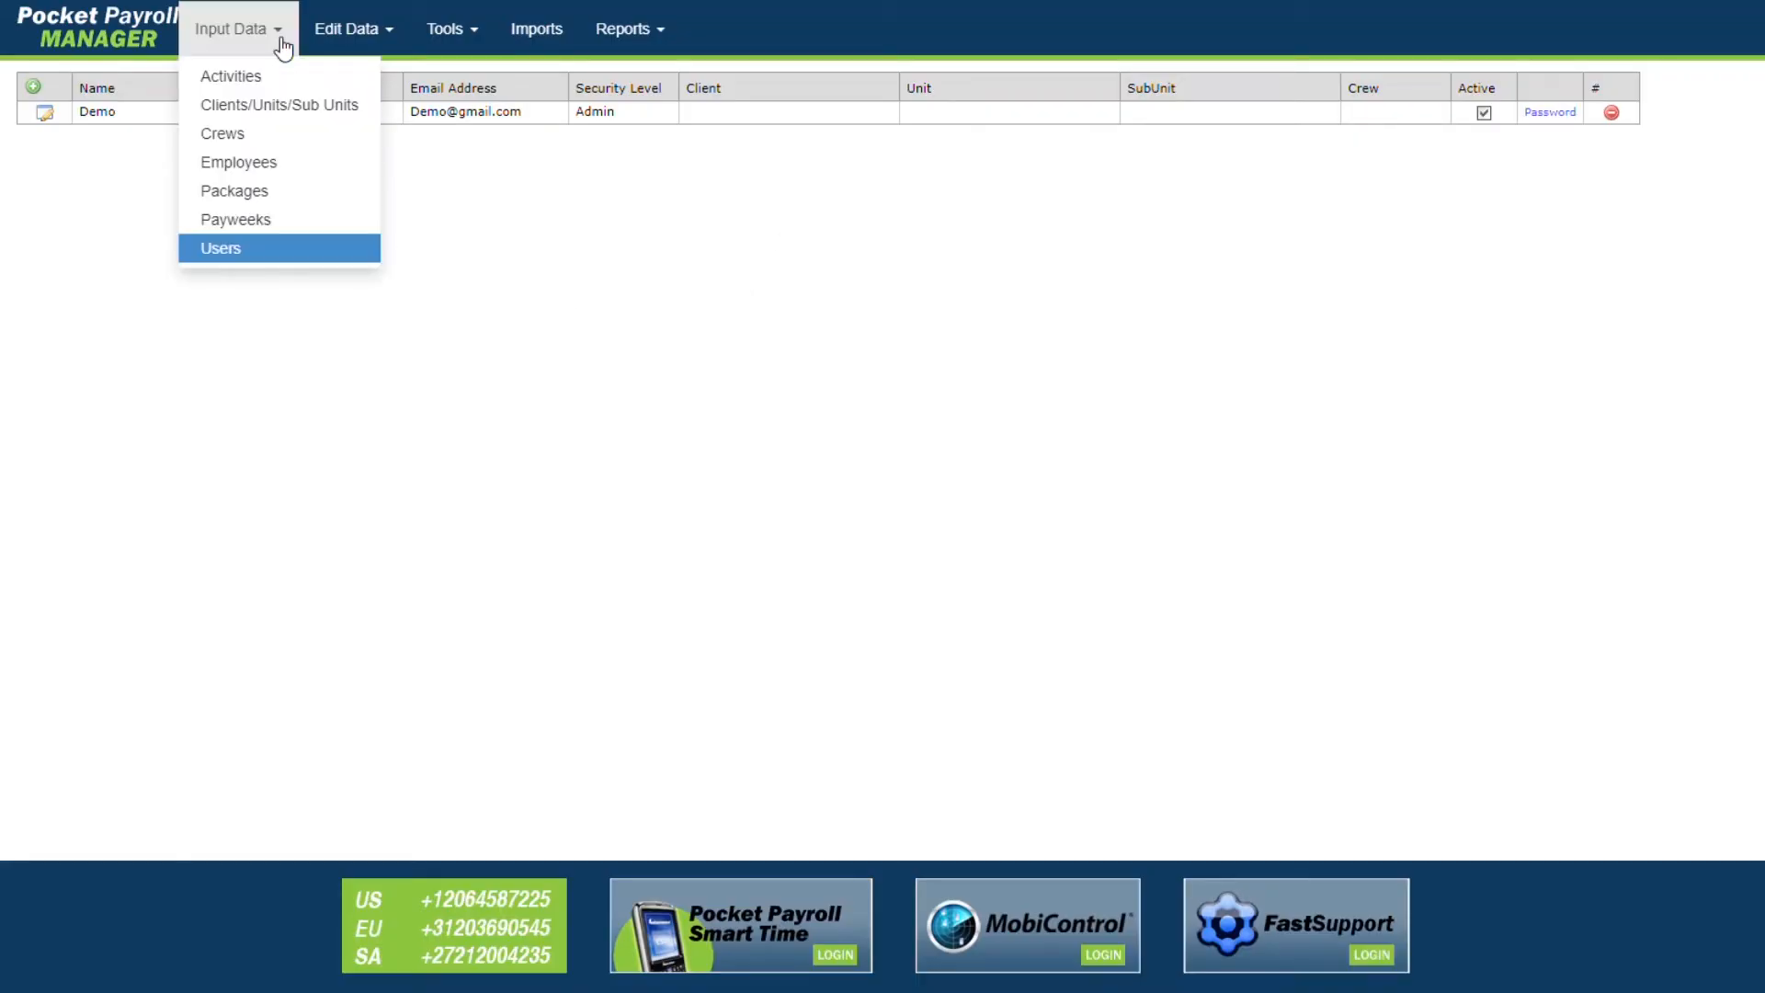
Step: On Clients/Units/Sub Units, save client Test Company with an external company number and Misc ID 'Misc'
click(293, 112)
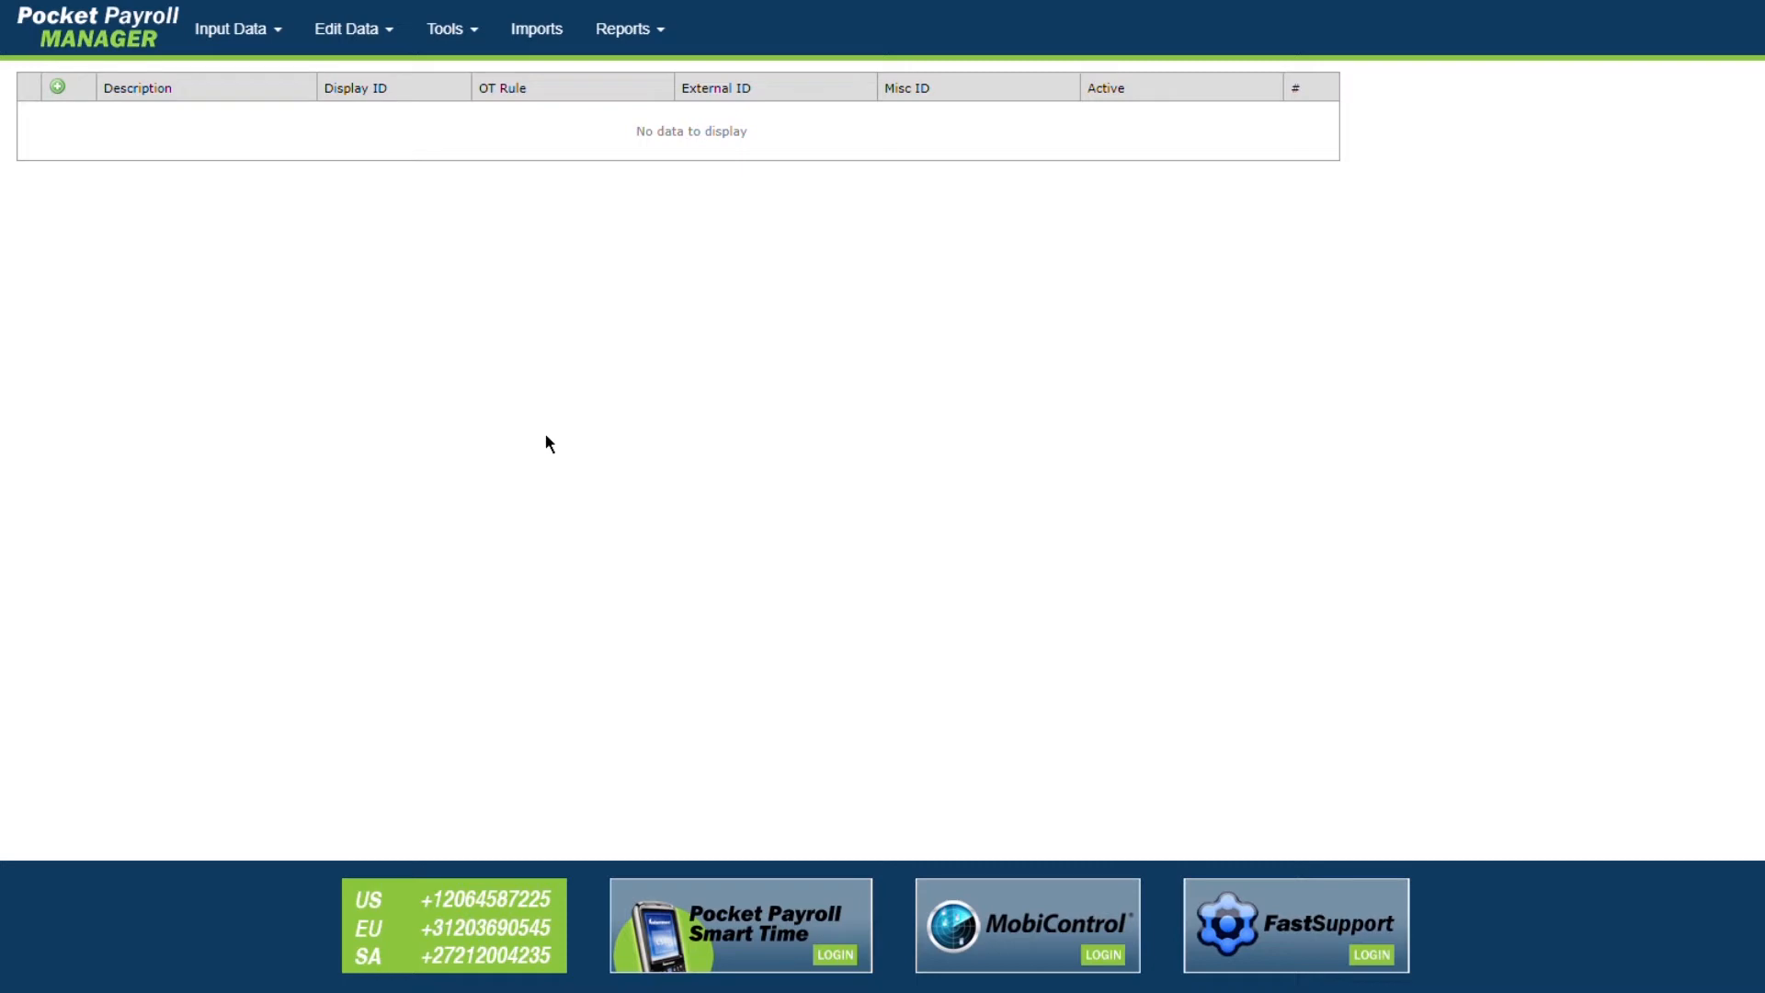
click(57, 89)
click(117, 112)
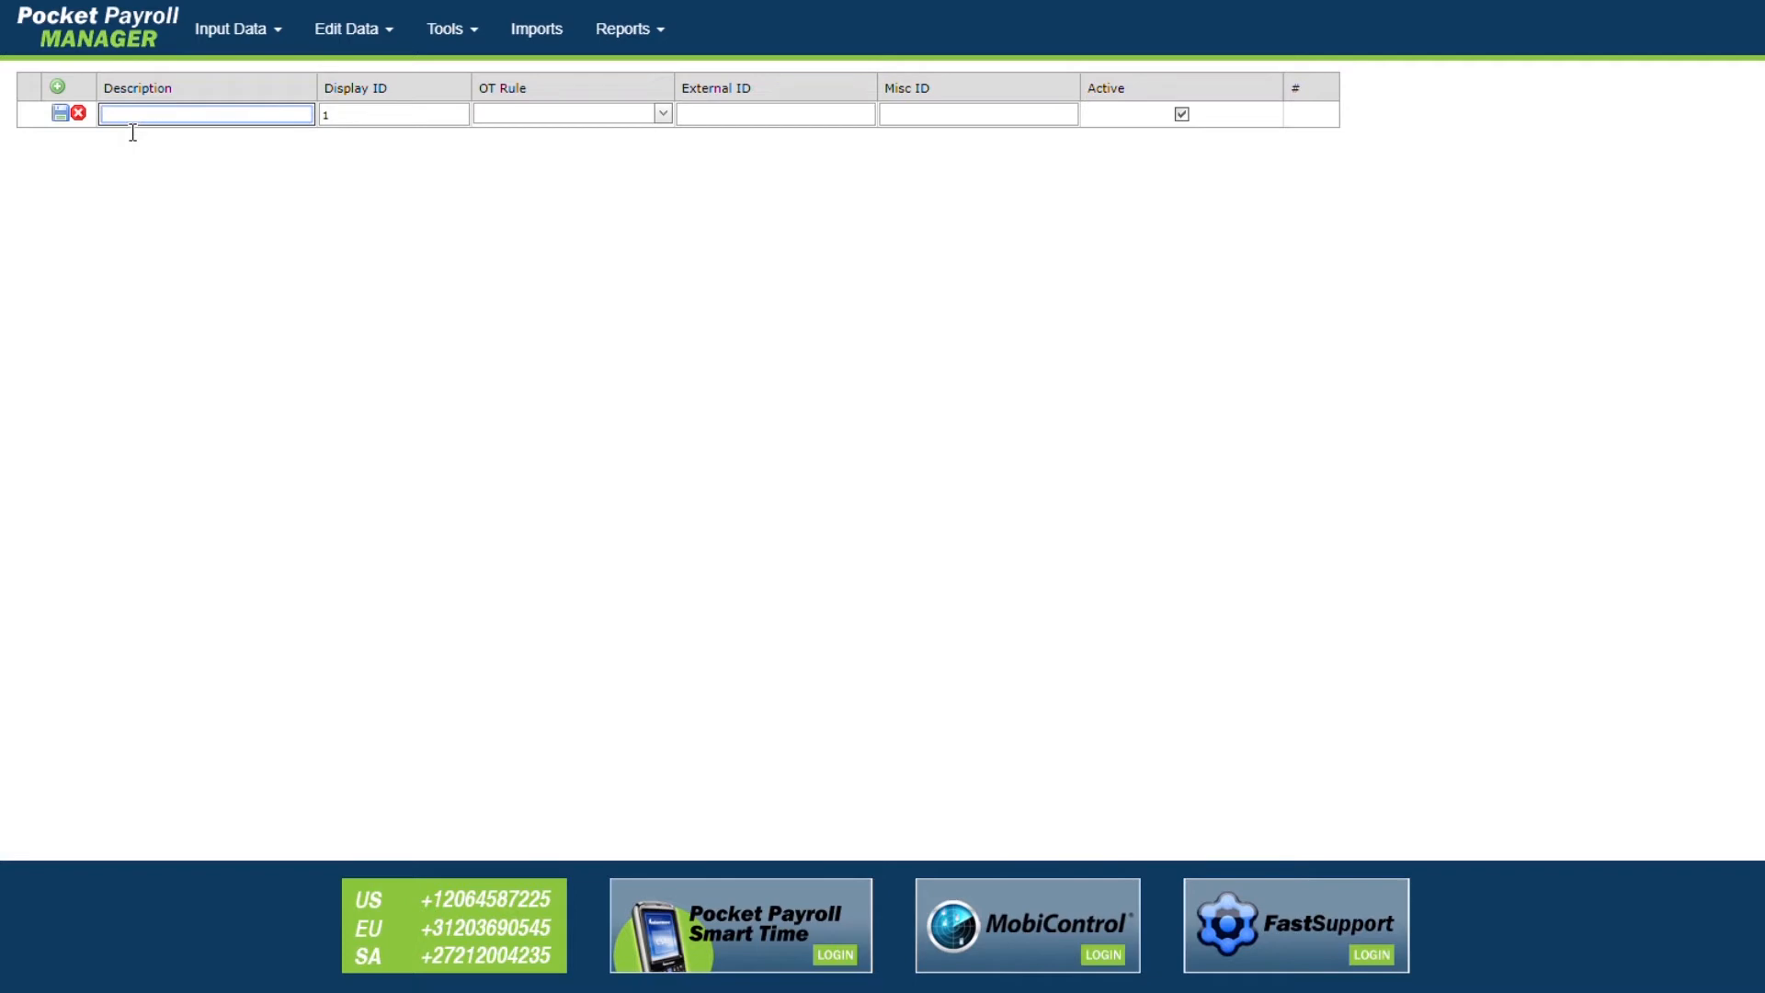
text(Test Company)
click(782, 122)
text(Co)
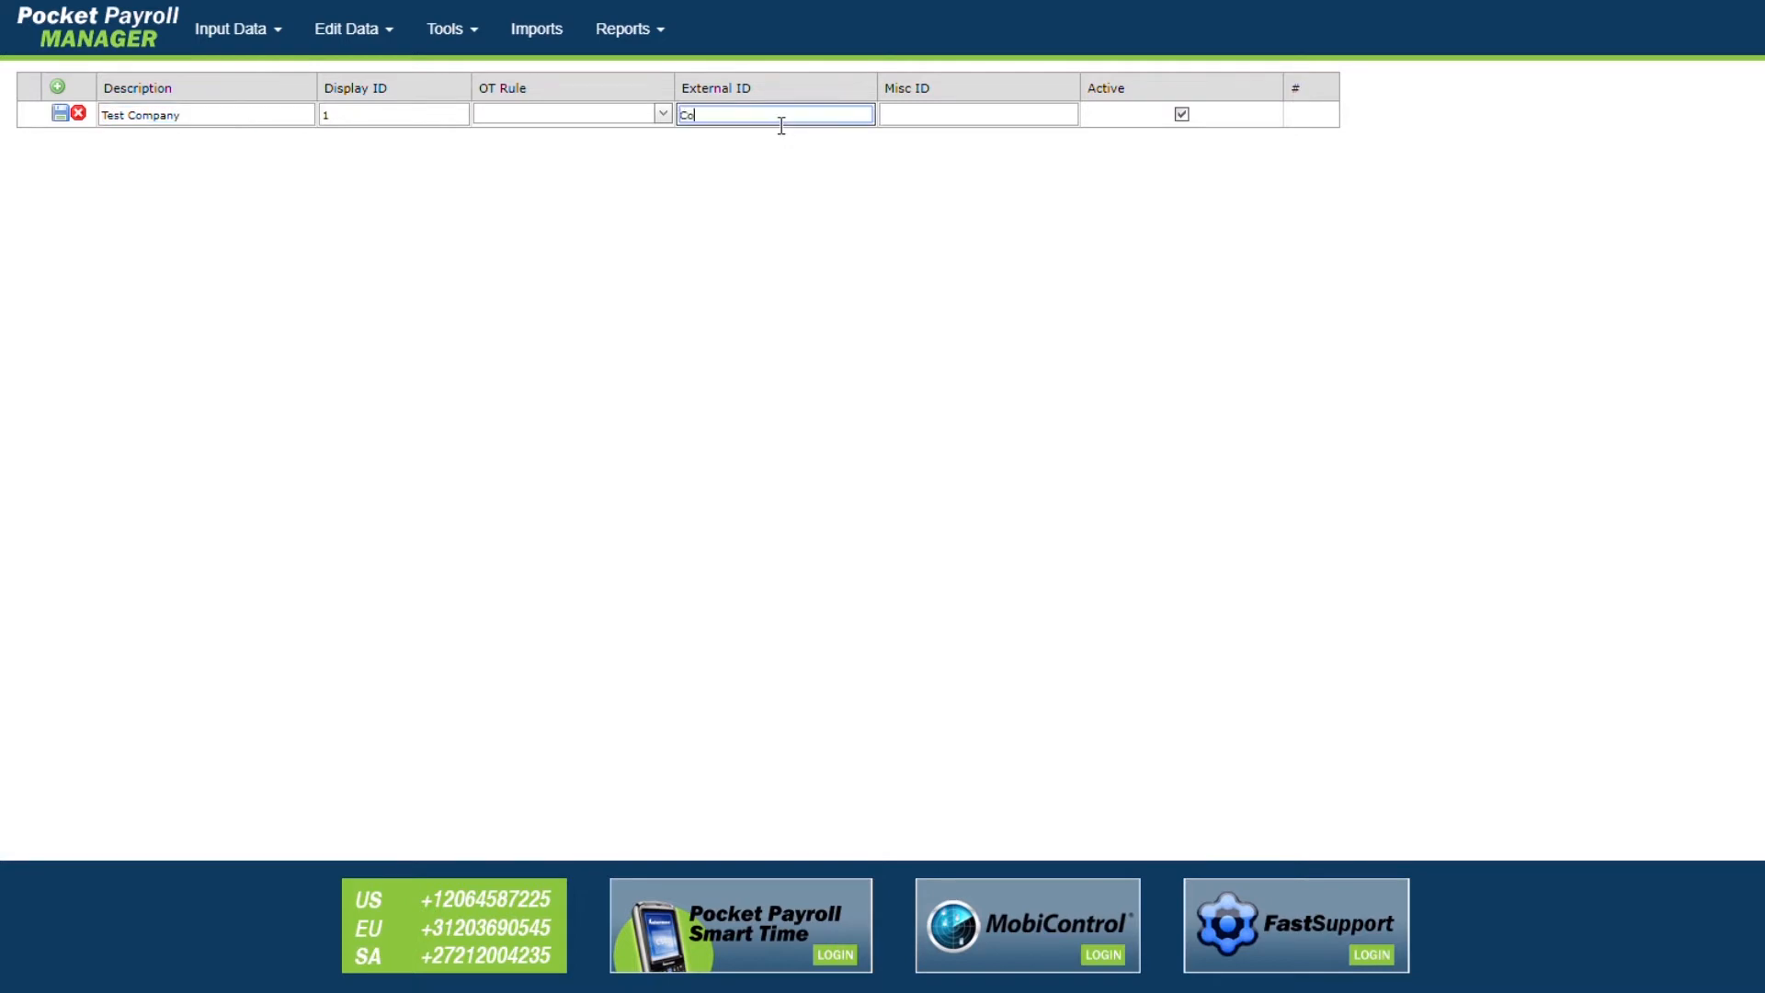
text(mpany # 28471)
key(Tab)
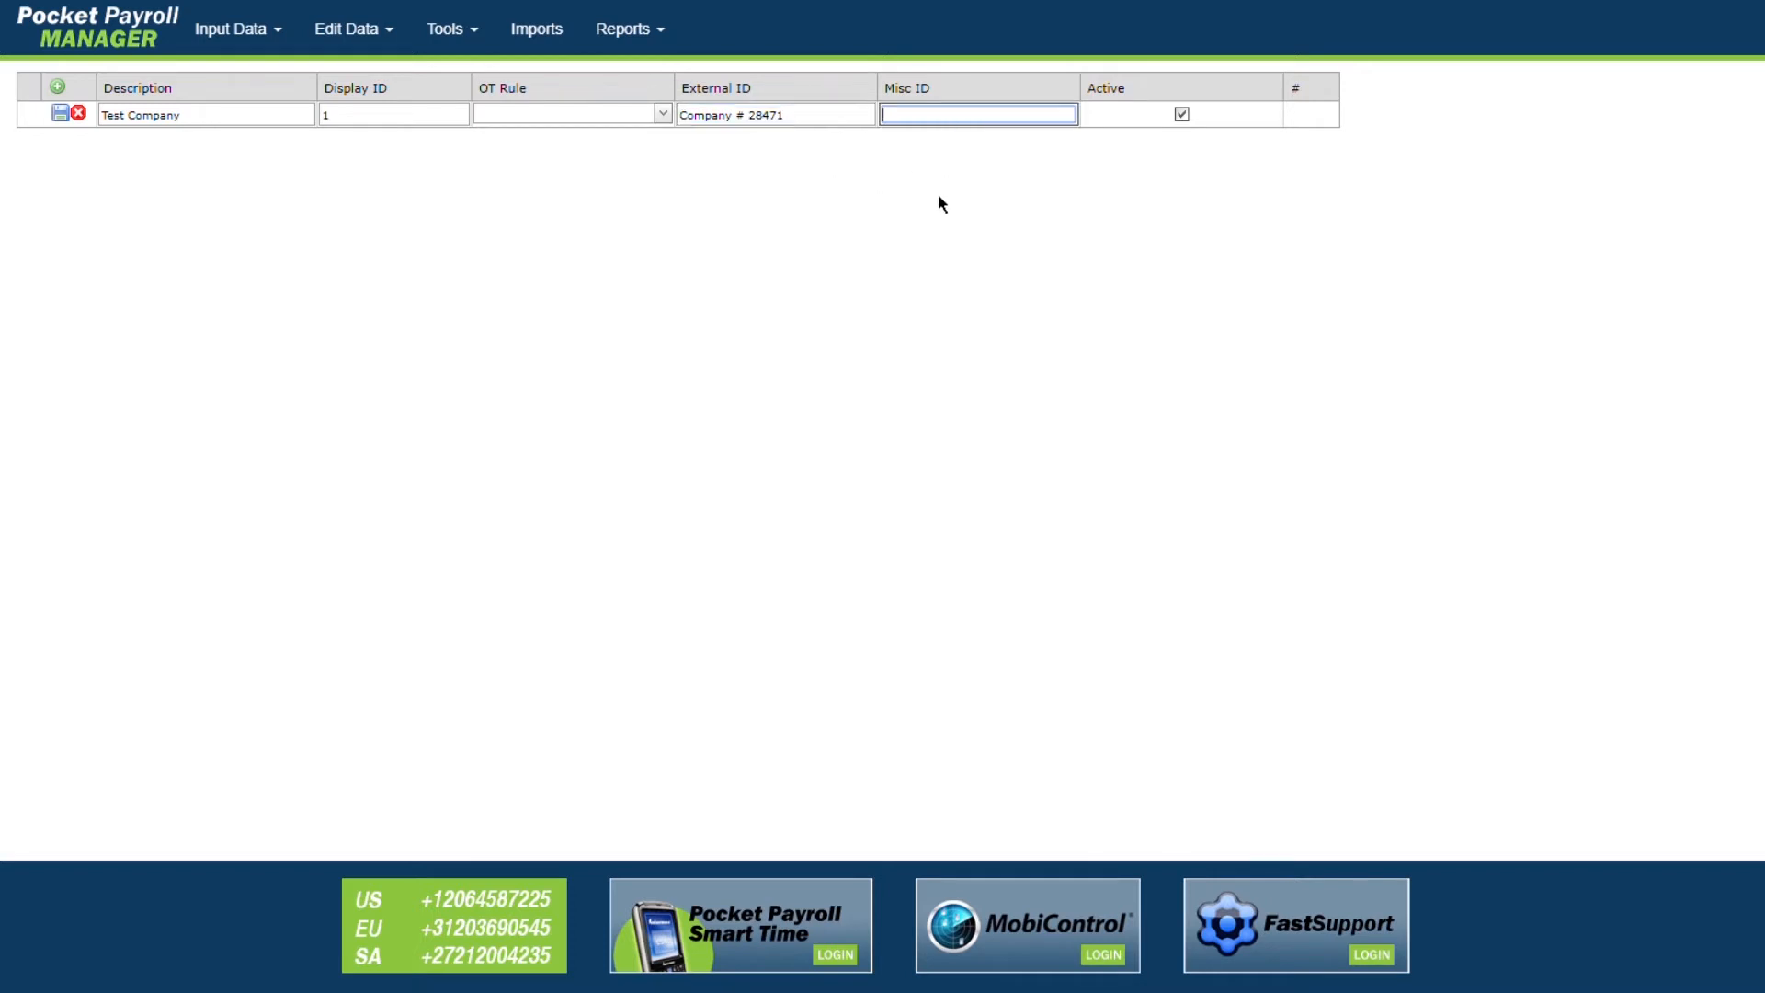
text(Misc)
click(60, 113)
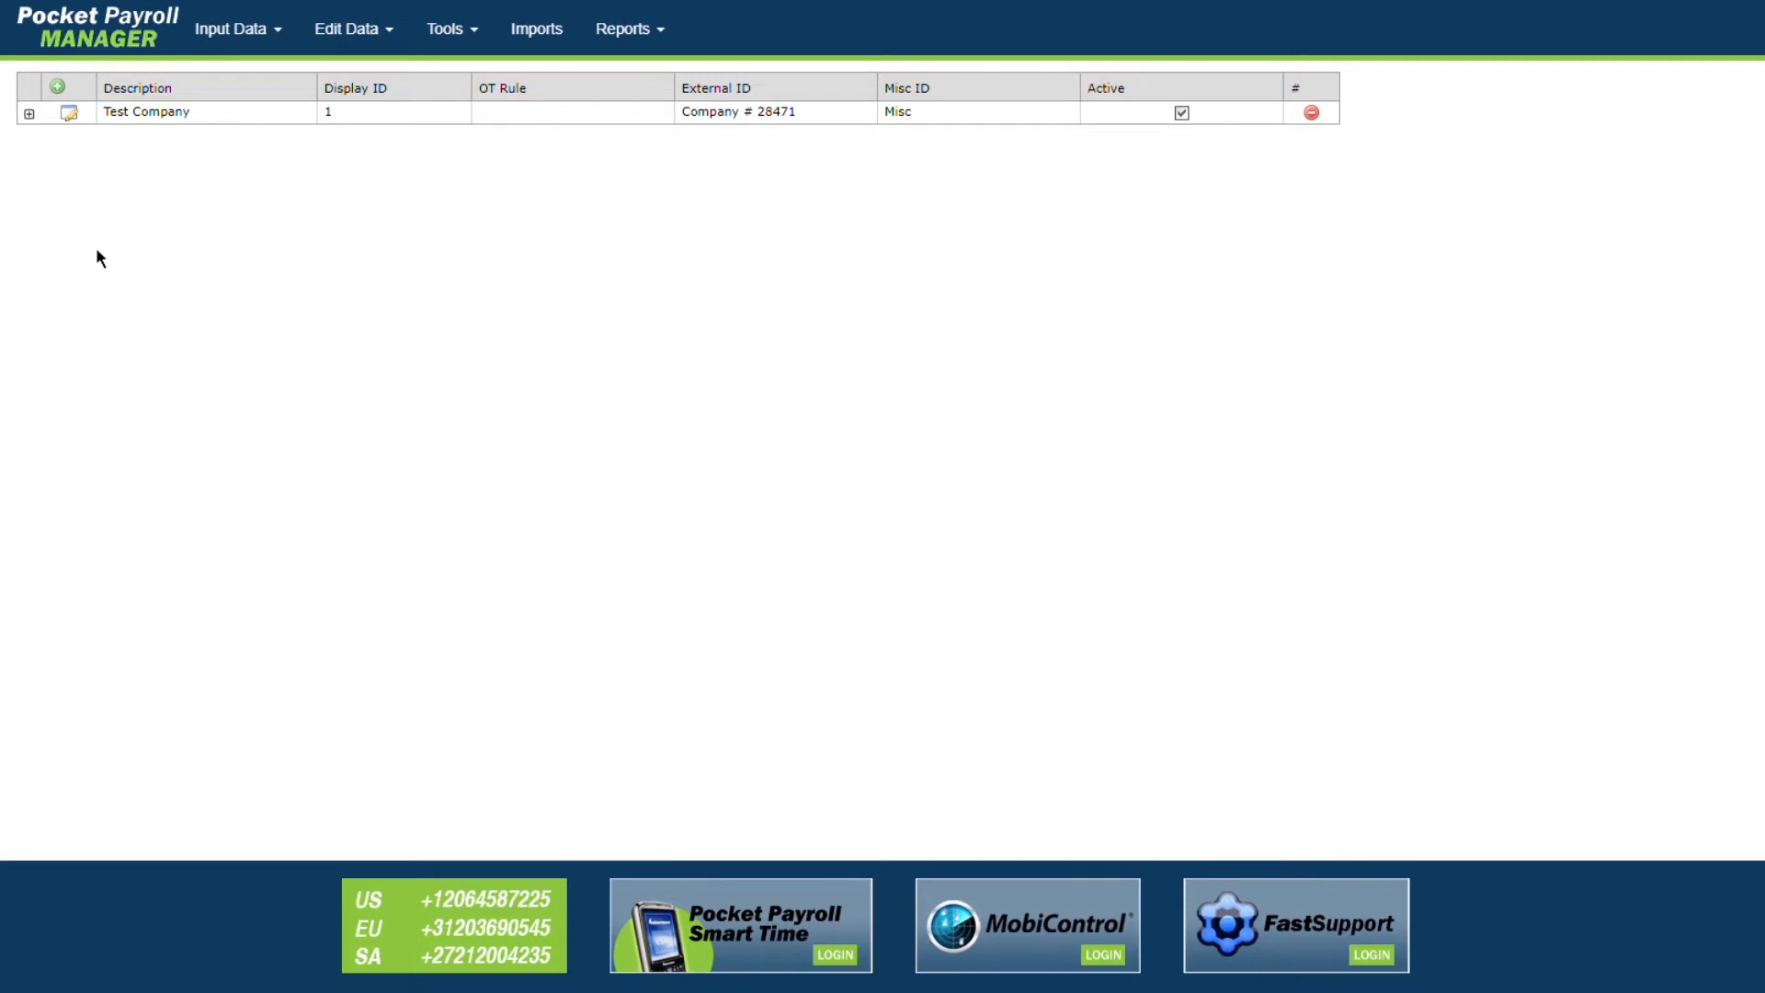
Step: Expand Test Company and save three units beneath it: Field 1, Field 2 and Building 1
click(28, 114)
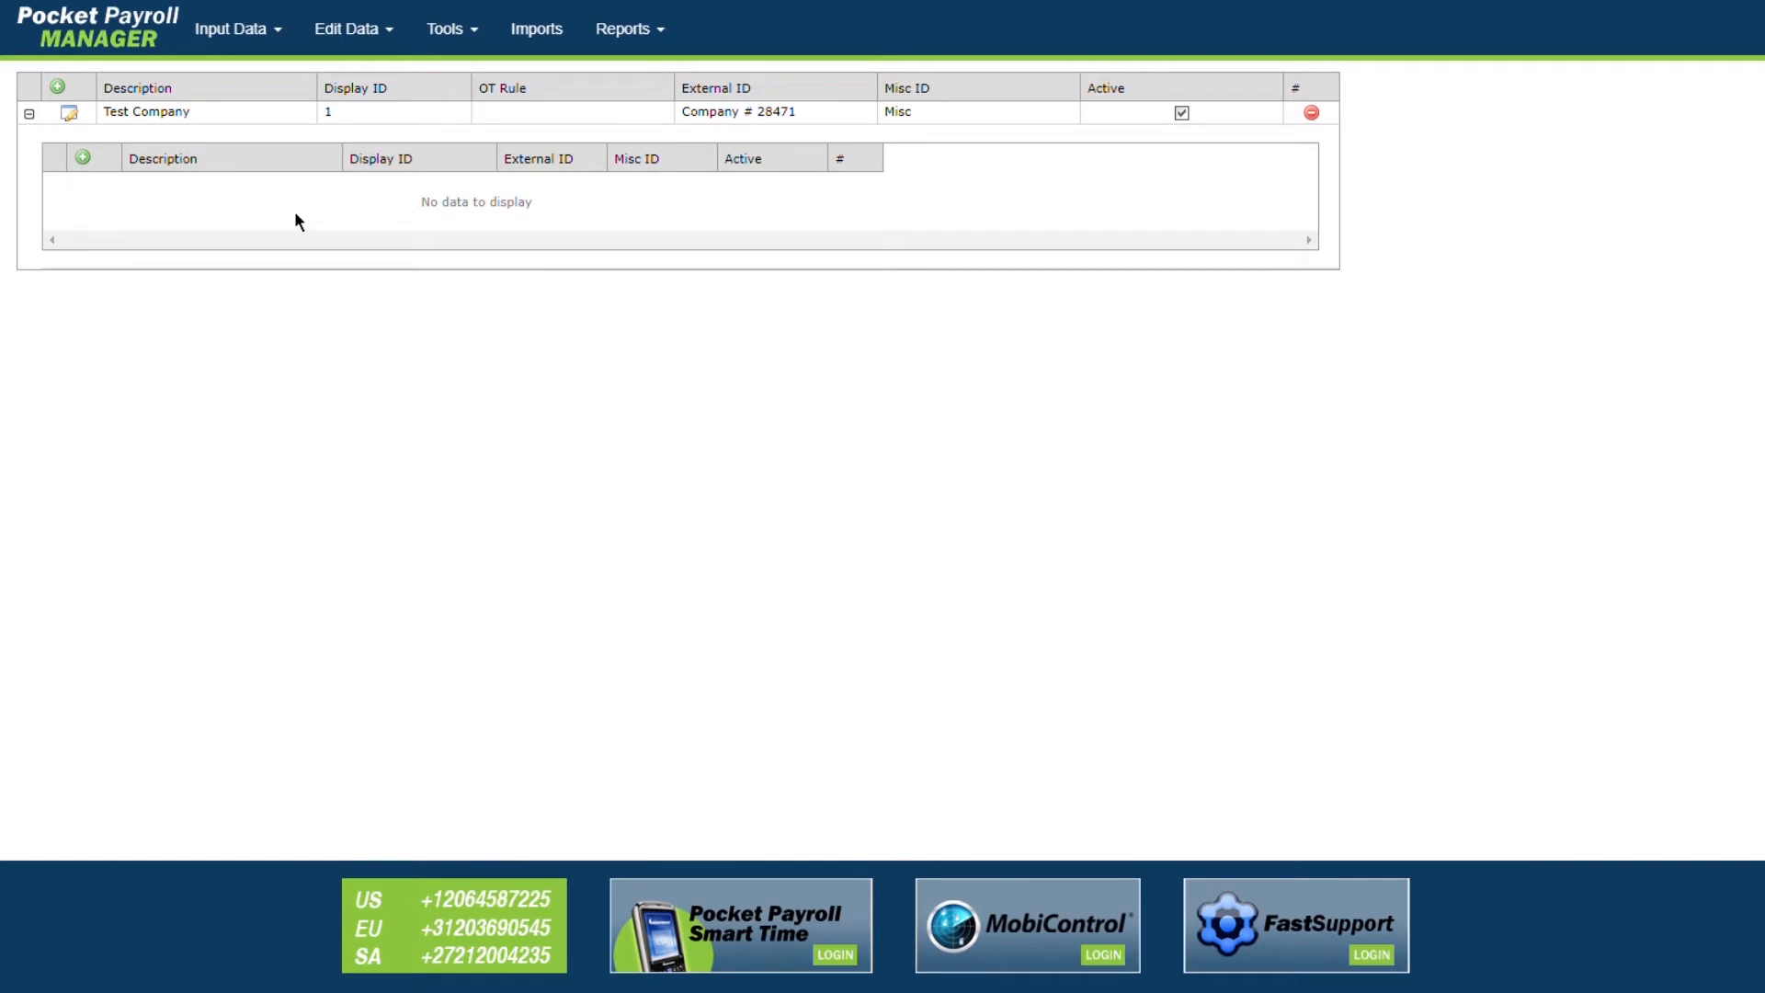
click(83, 158)
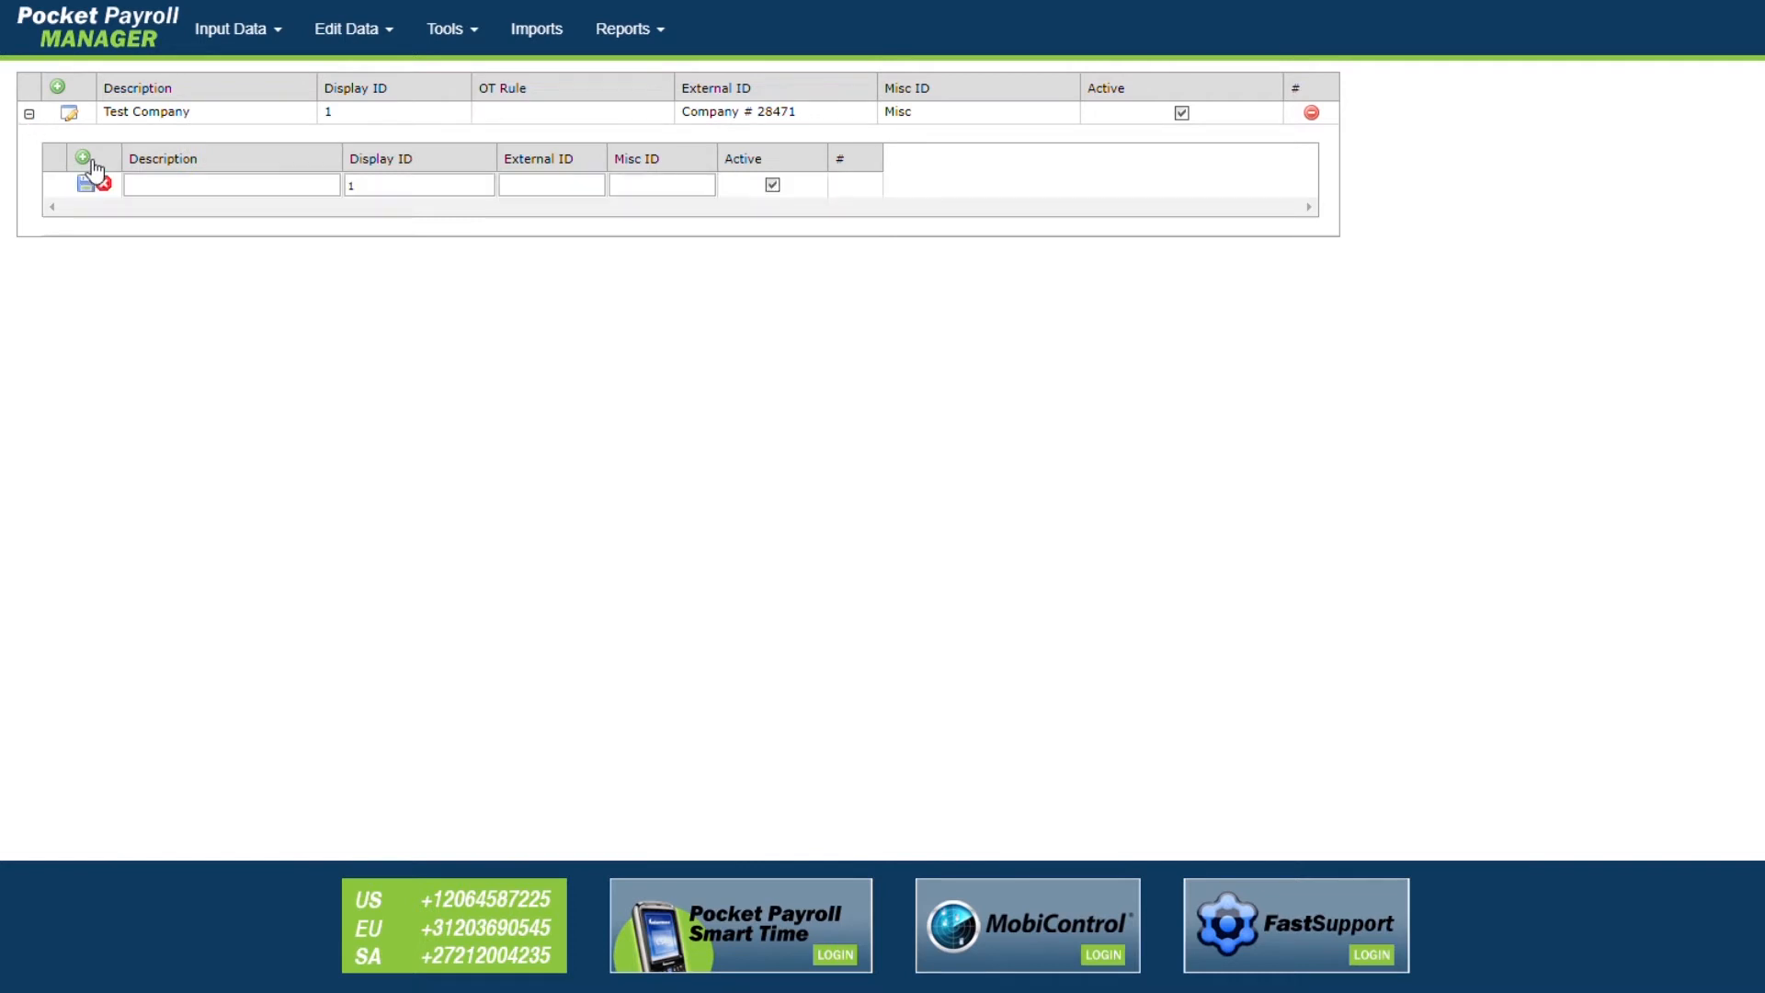
click(149, 187)
text(Field 1)
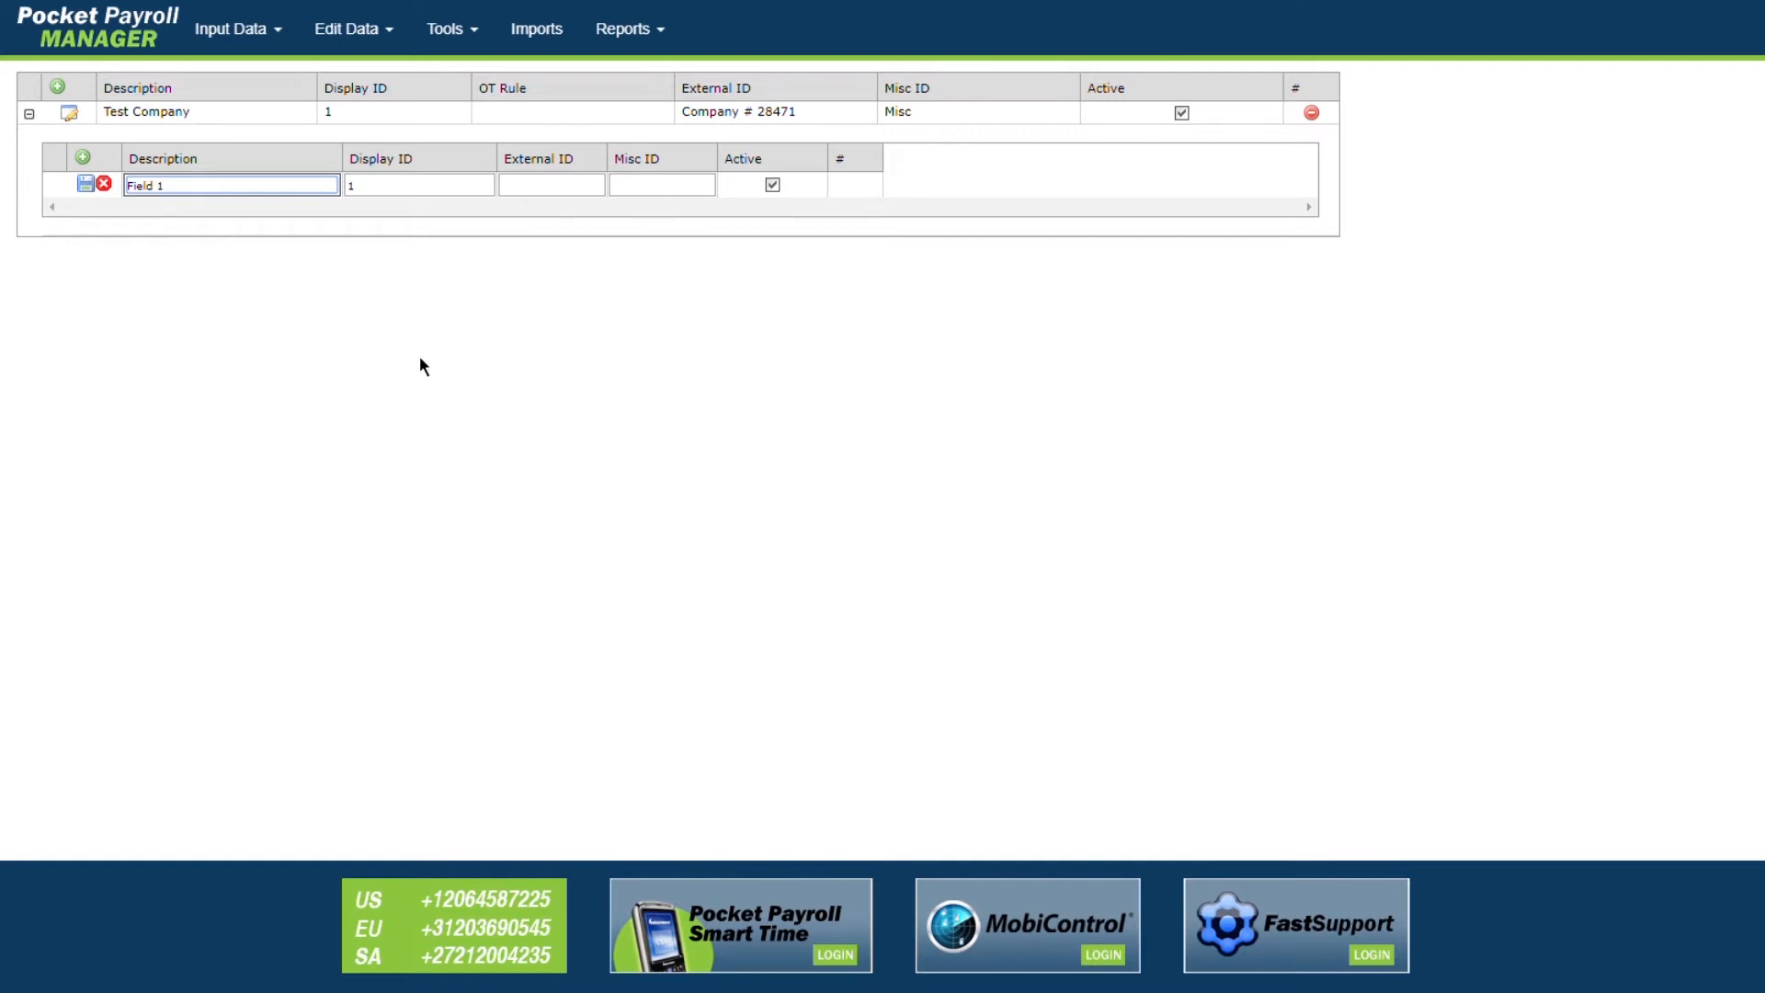
click(85, 184)
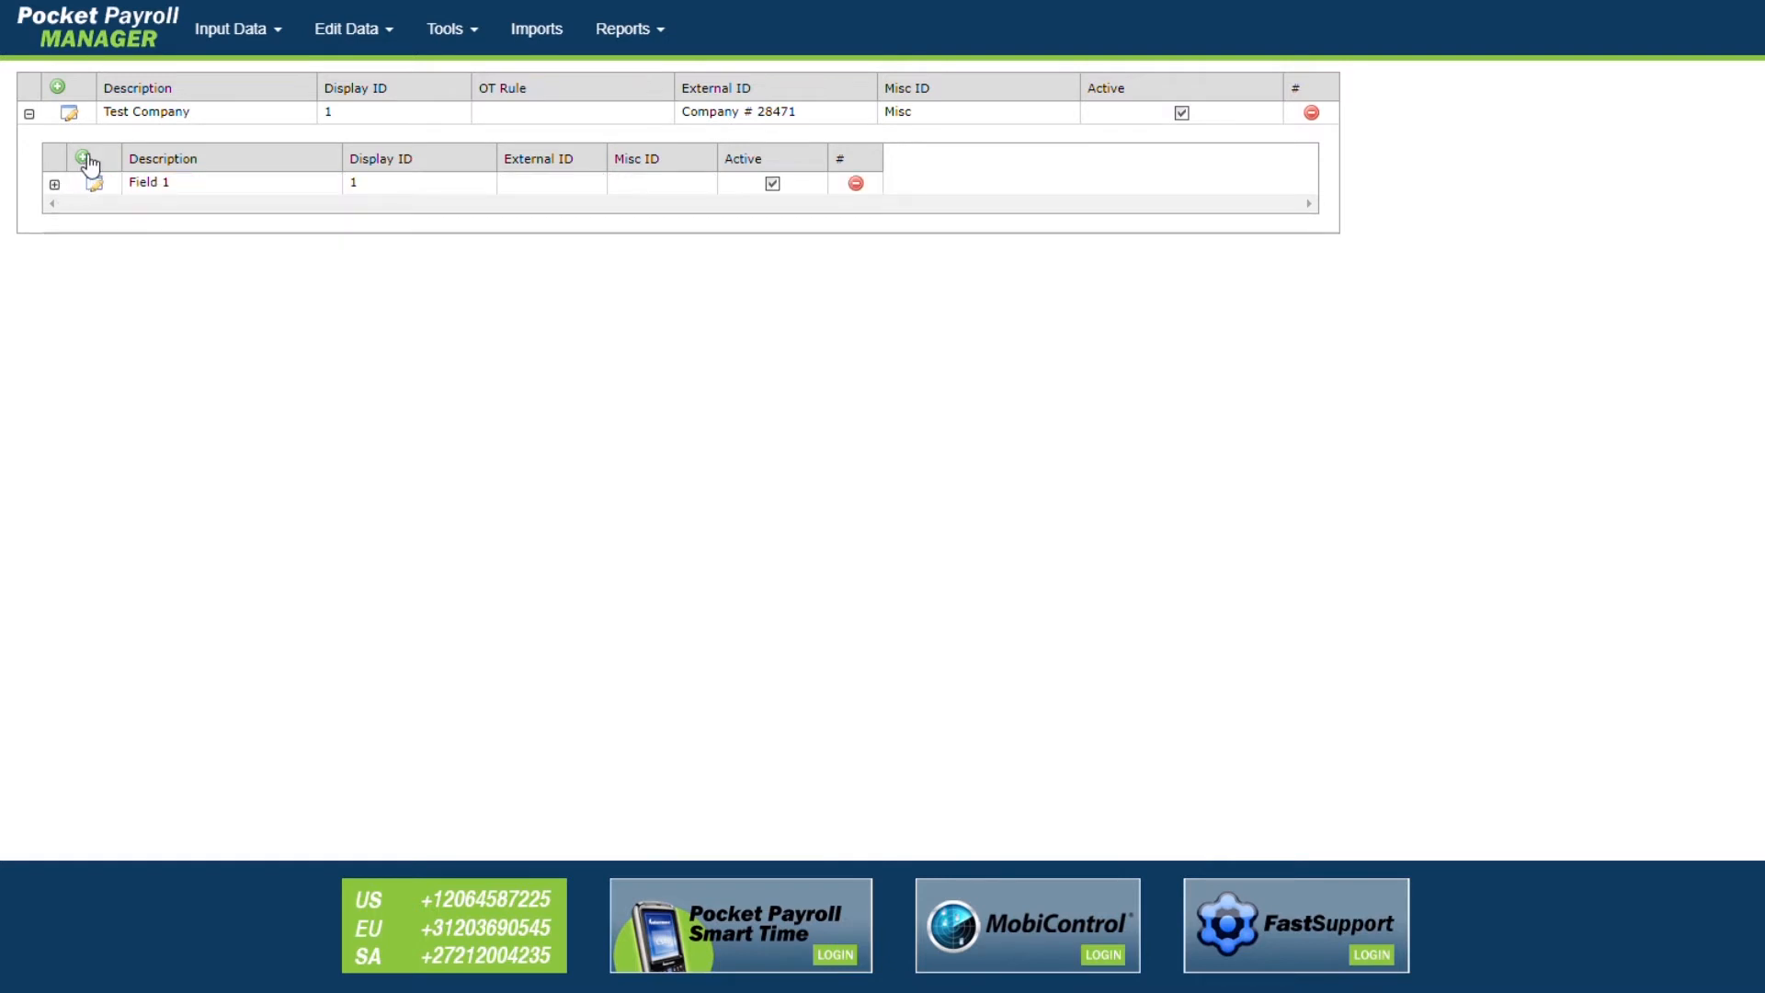
click(83, 157)
text(Field 2)
key(Return)
text(Building 1)
key(Return)
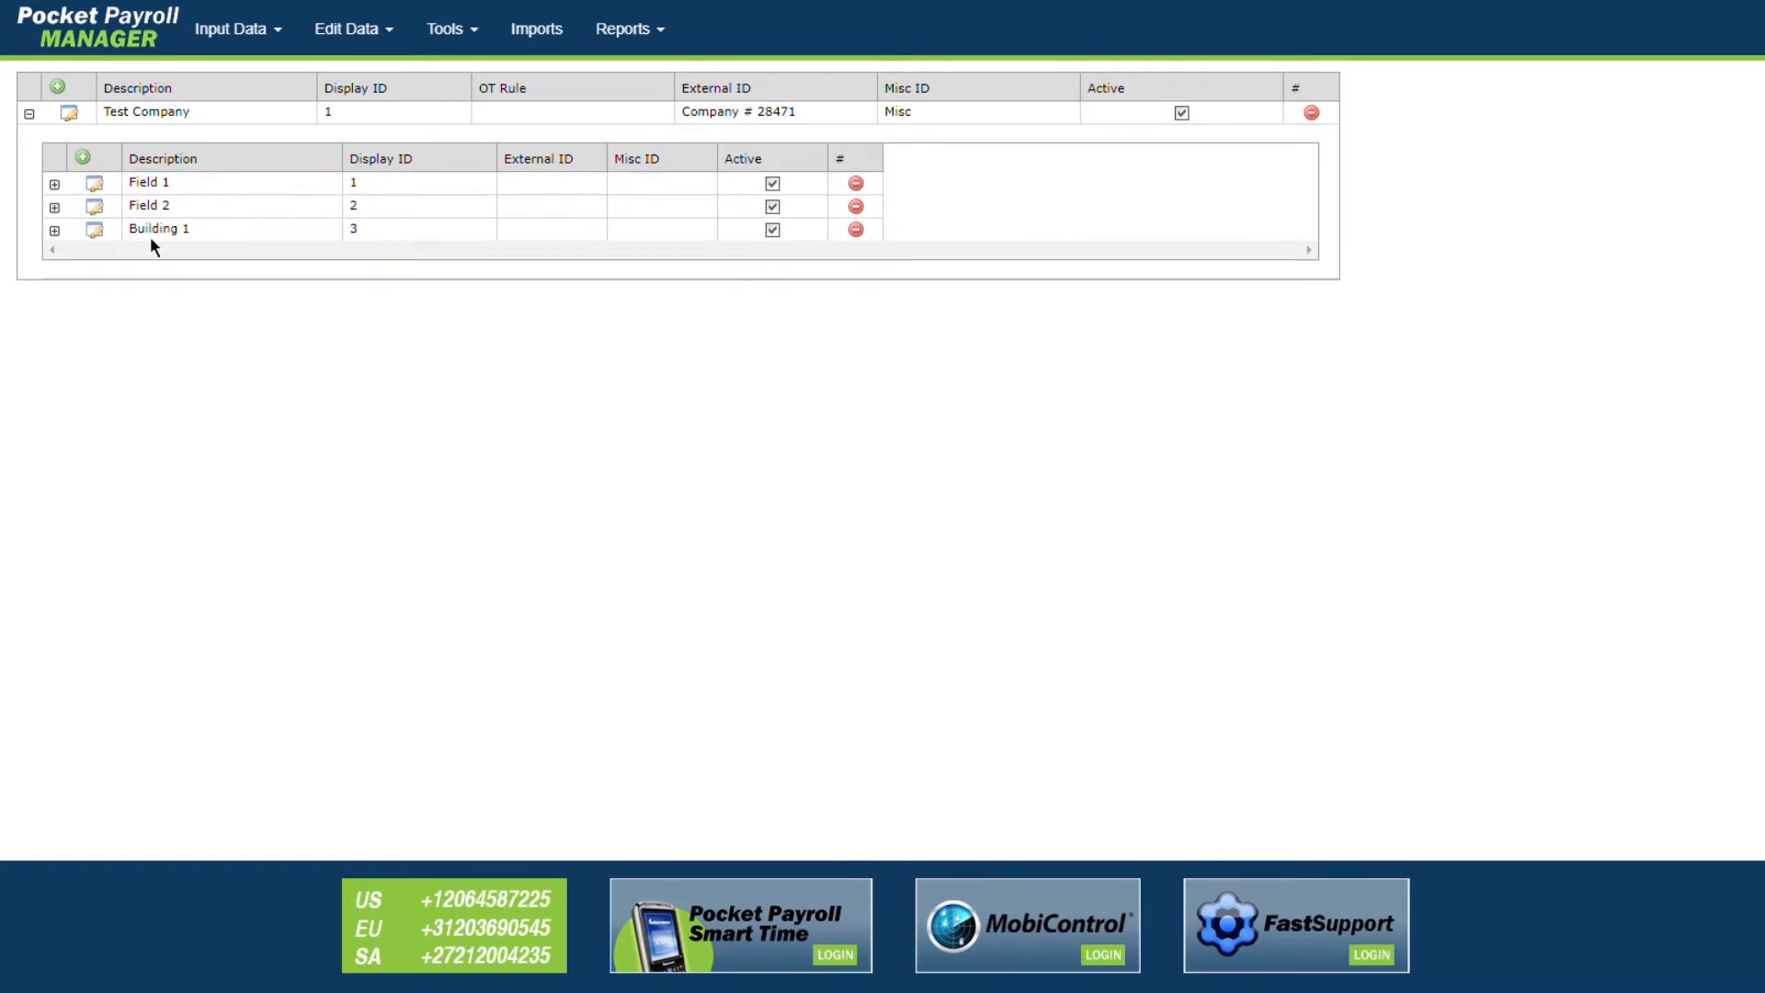
Step: Add sub-units Corn and Squash under Field 1
click(55, 185)
click(85, 228)
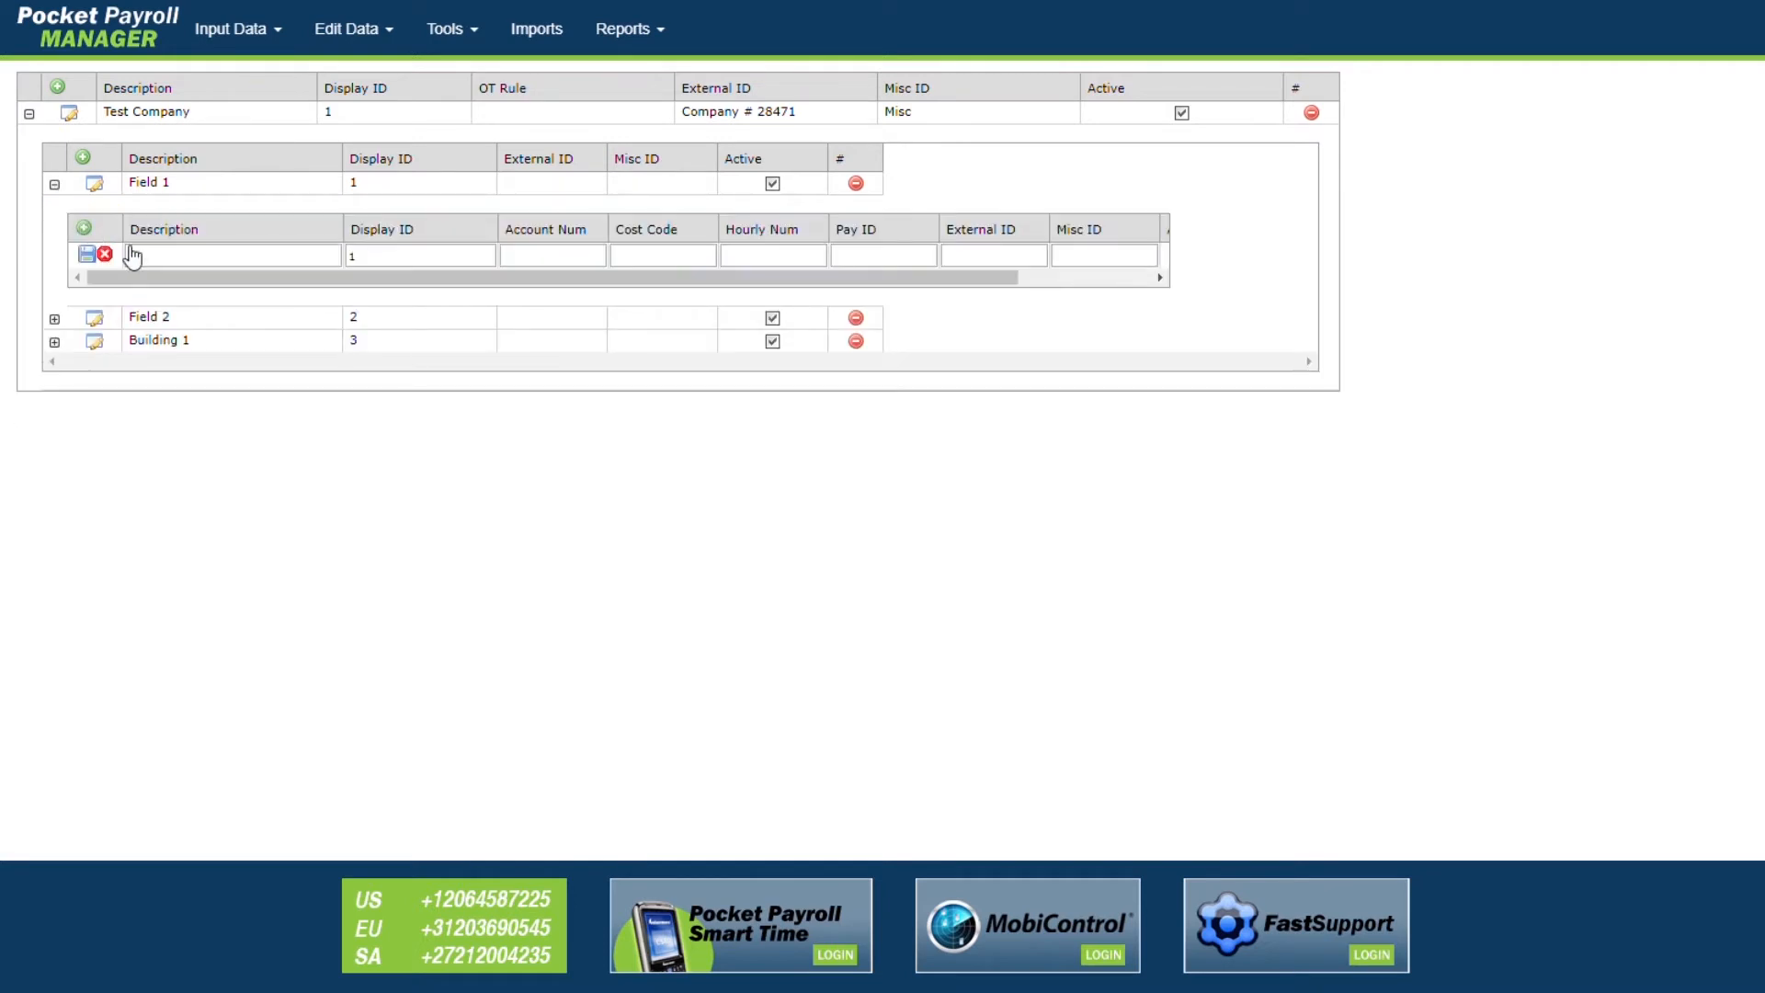
text(Corn)
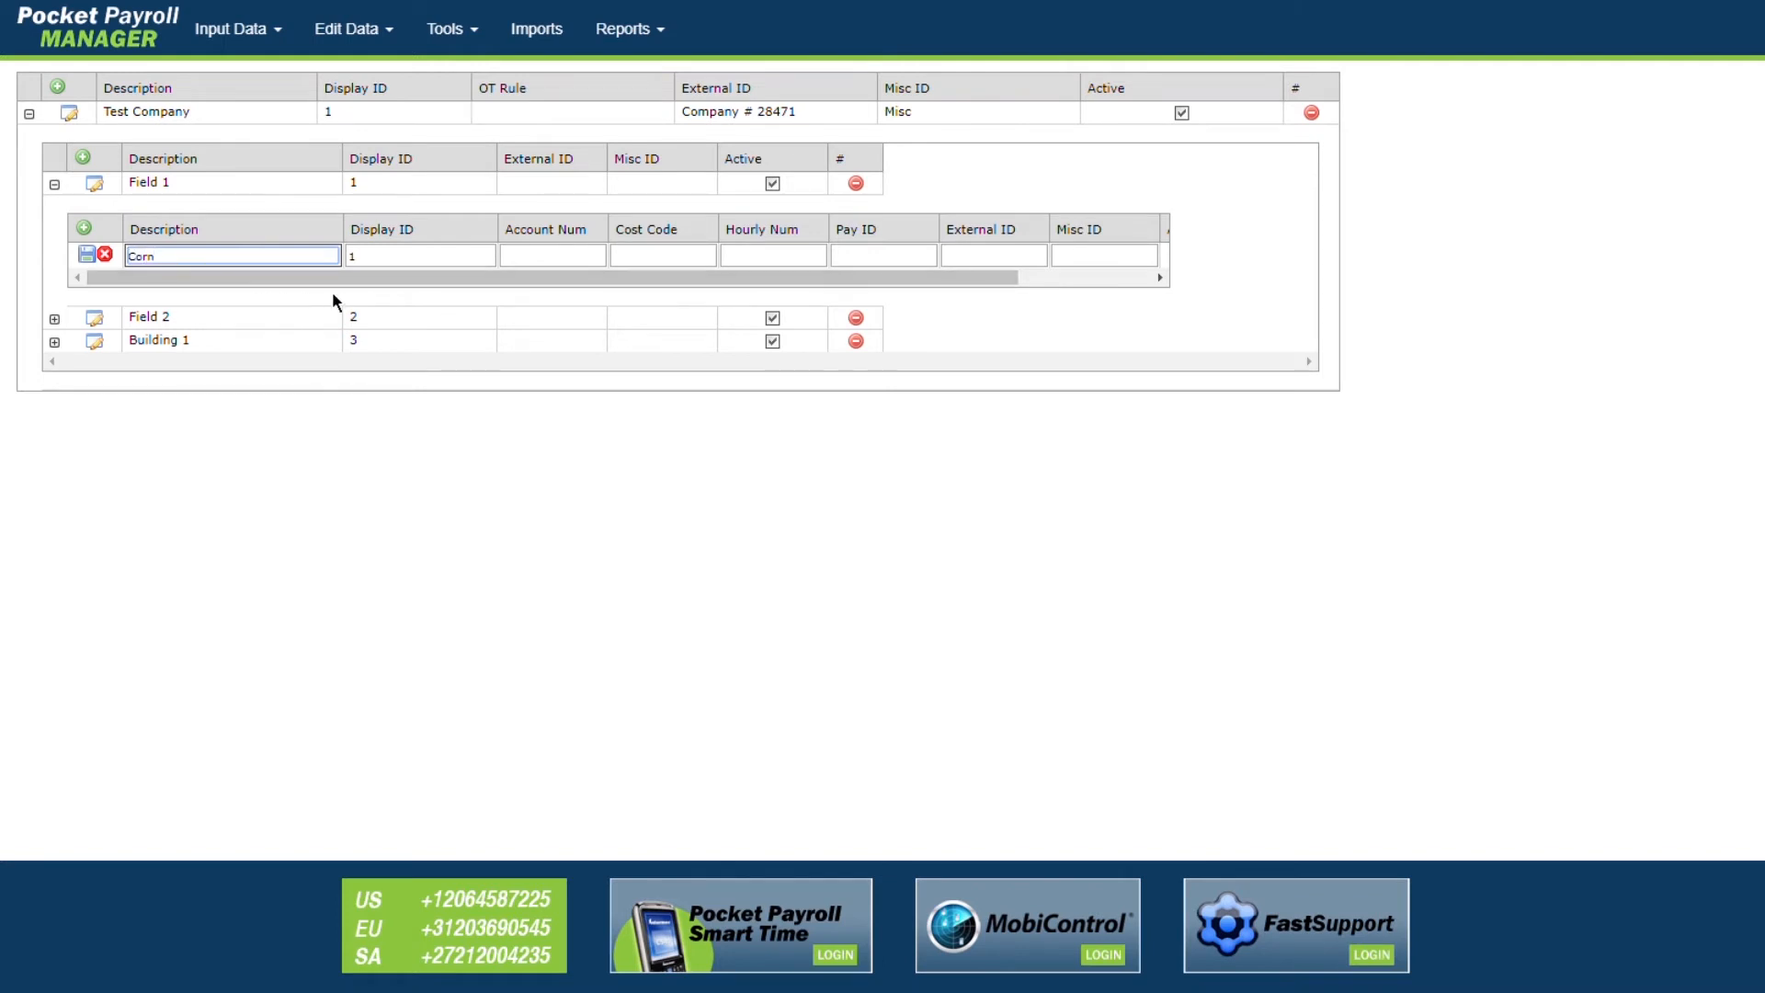
mouse_move(657, 281)
mouse_down()
mouse_move(740, 281)
mouse_move(637, 281)
mouse_up()
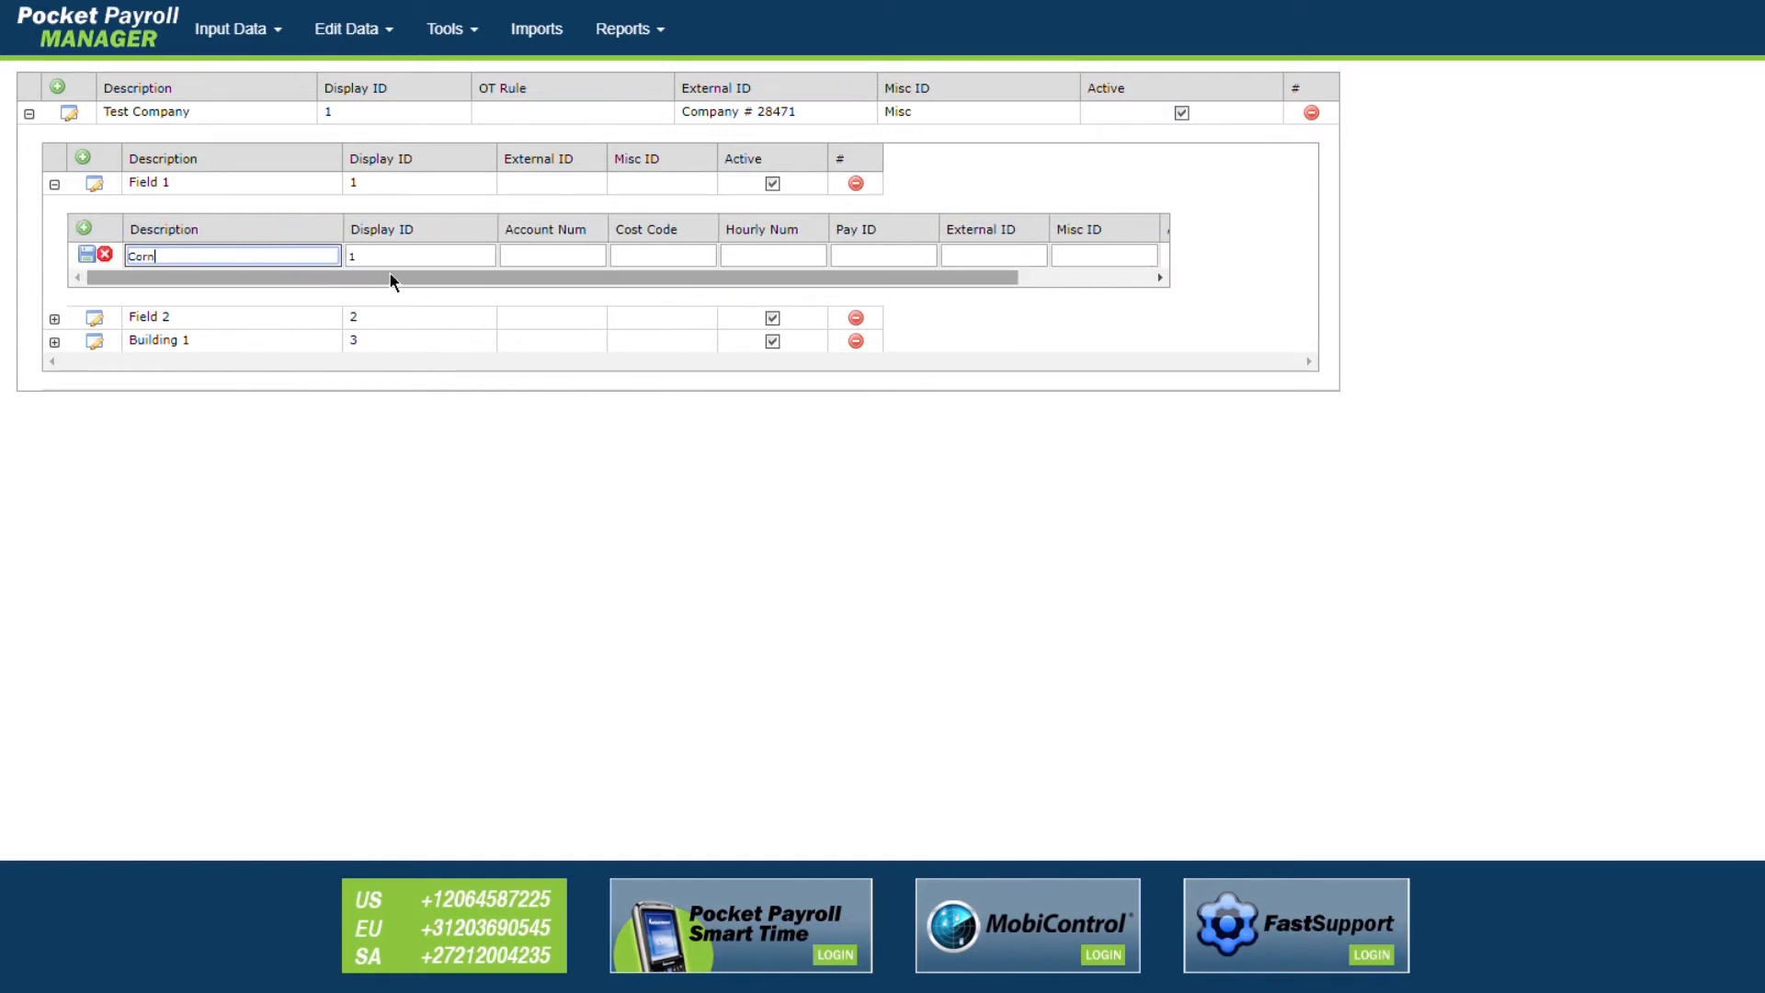
click(86, 254)
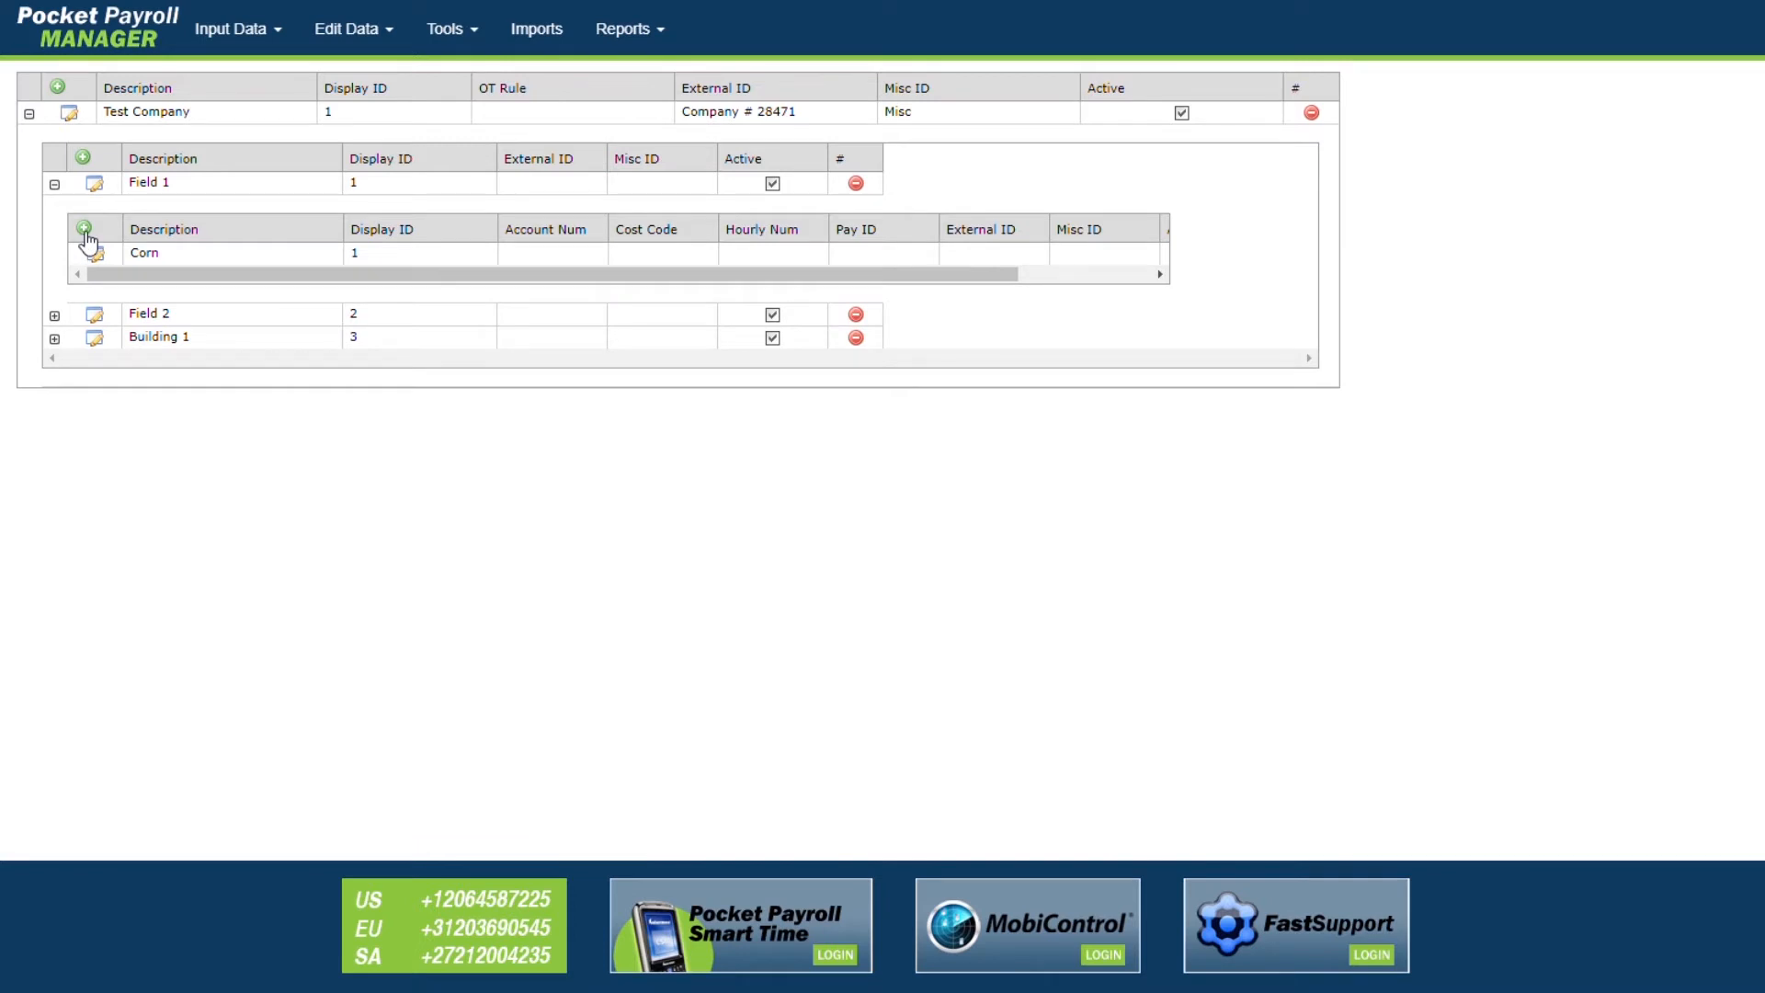
click(84, 230)
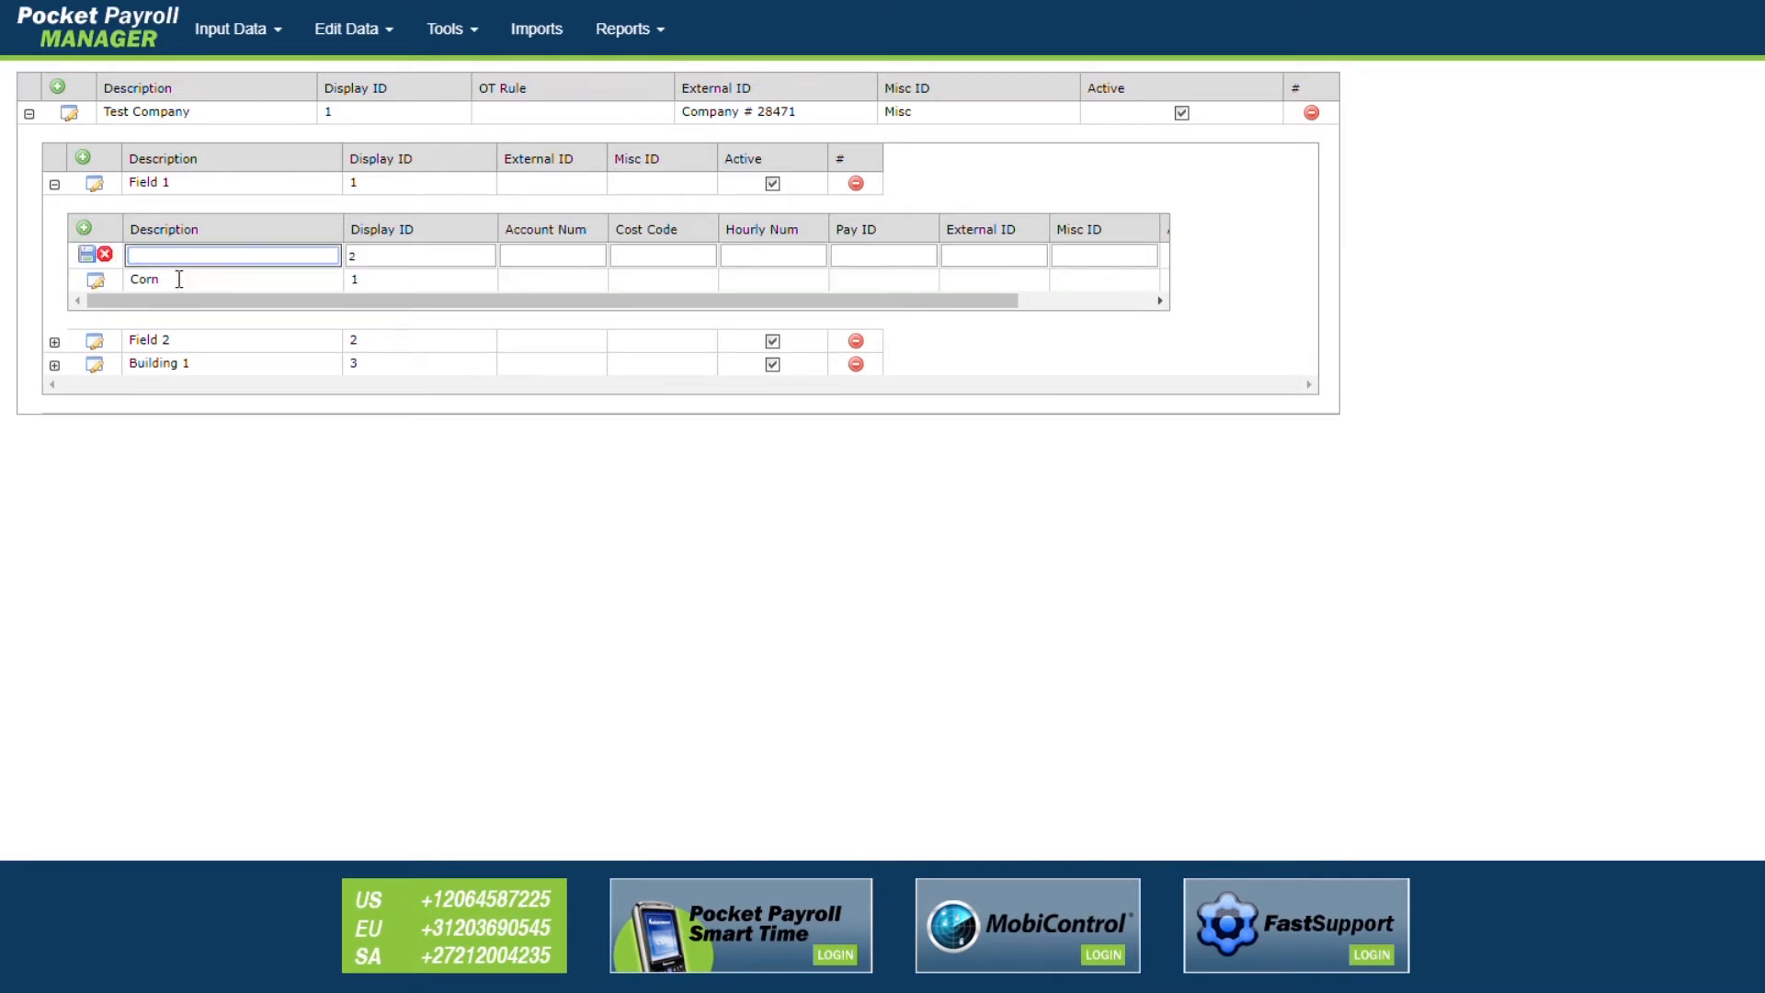
text(Squash)
click(86, 255)
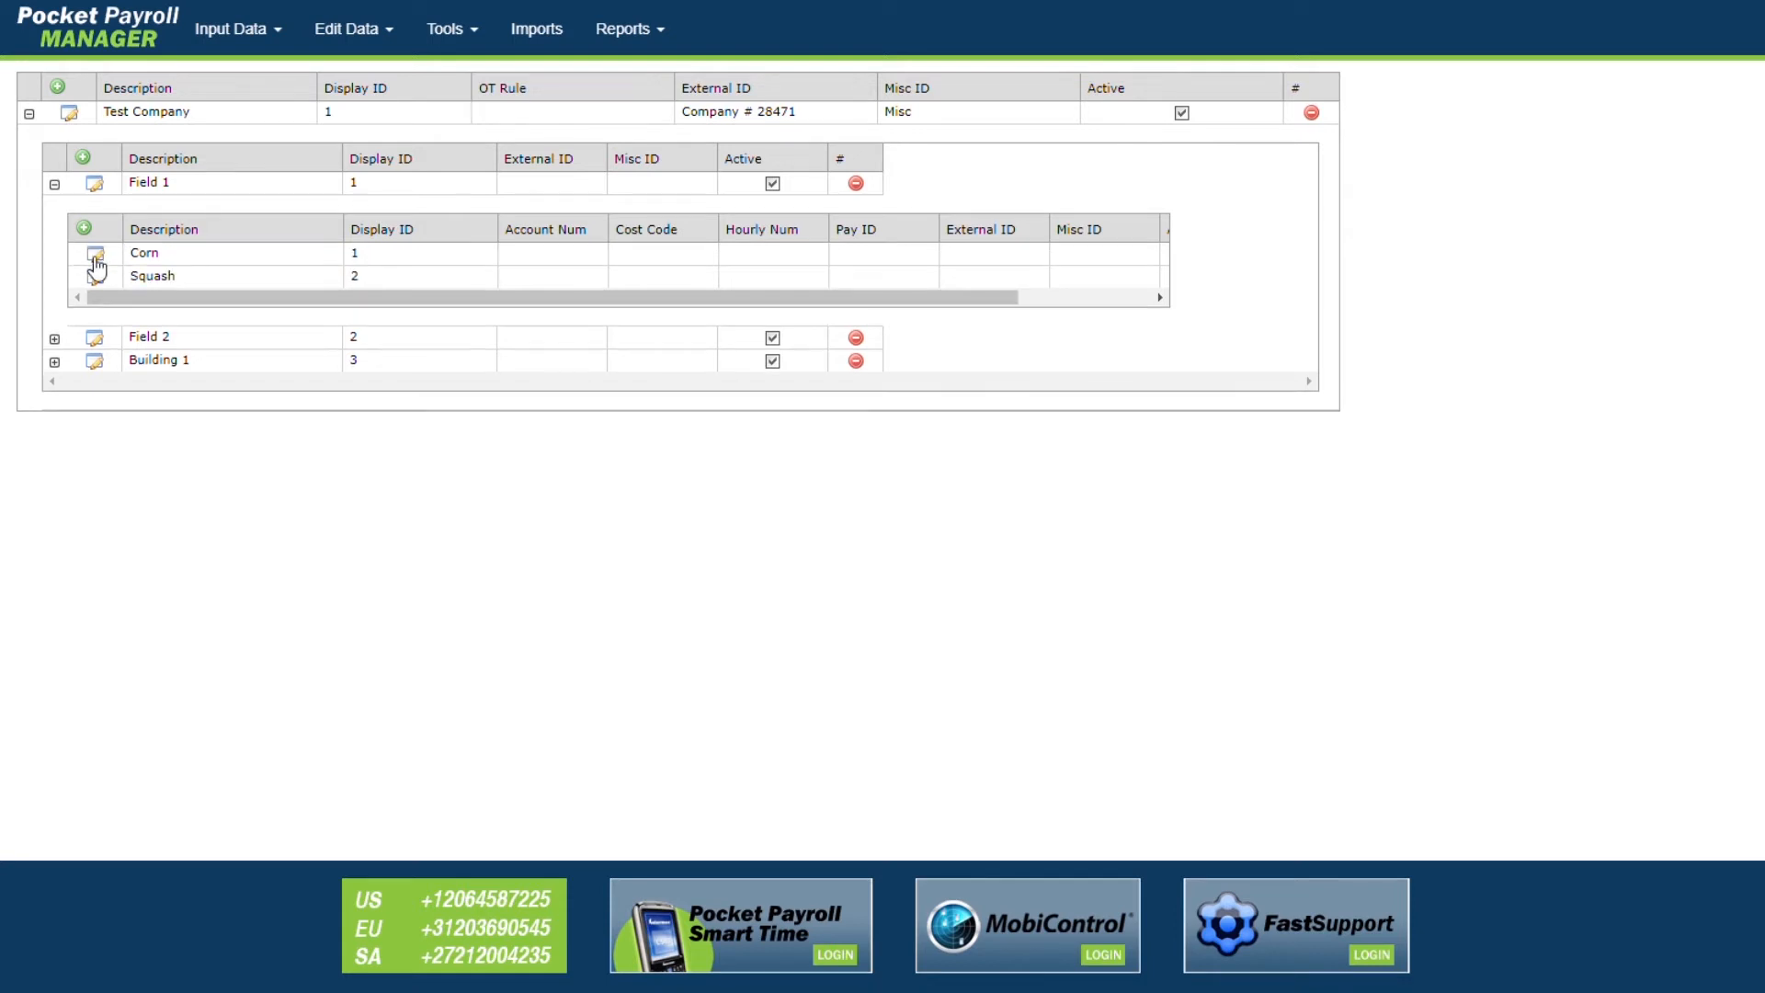
Step: Add sub-units Pumpkins and Apples under Field 2
click(54, 341)
click(84, 250)
text(Pumpkins)
click(87, 277)
click(84, 250)
text(Apples)
click(86, 277)
click(55, 364)
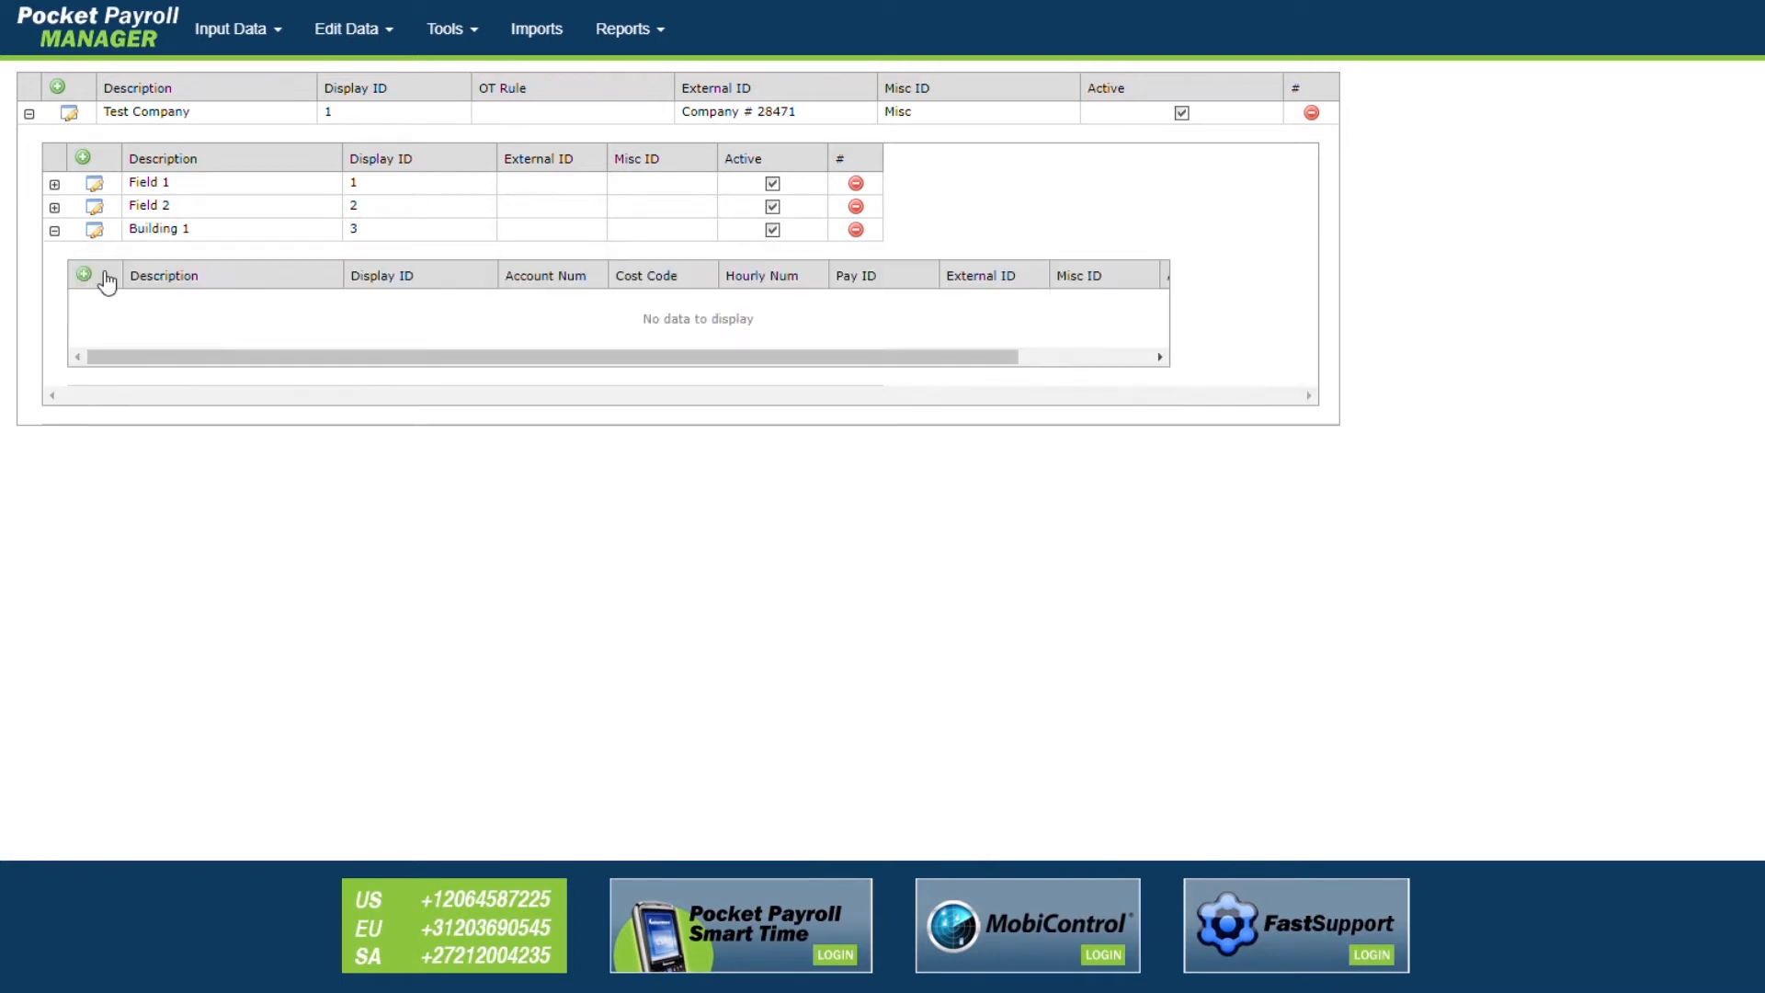
Step: Add sub-units Accounting Office and Maintenance under Building 1
click(84, 274)
text(Accounting Office)
click(86, 301)
click(83, 274)
click(169, 305)
text(Maintenance)
click(87, 300)
Step: Expand Test Company's units to check the new sub-units, then collapse it again
click(29, 114)
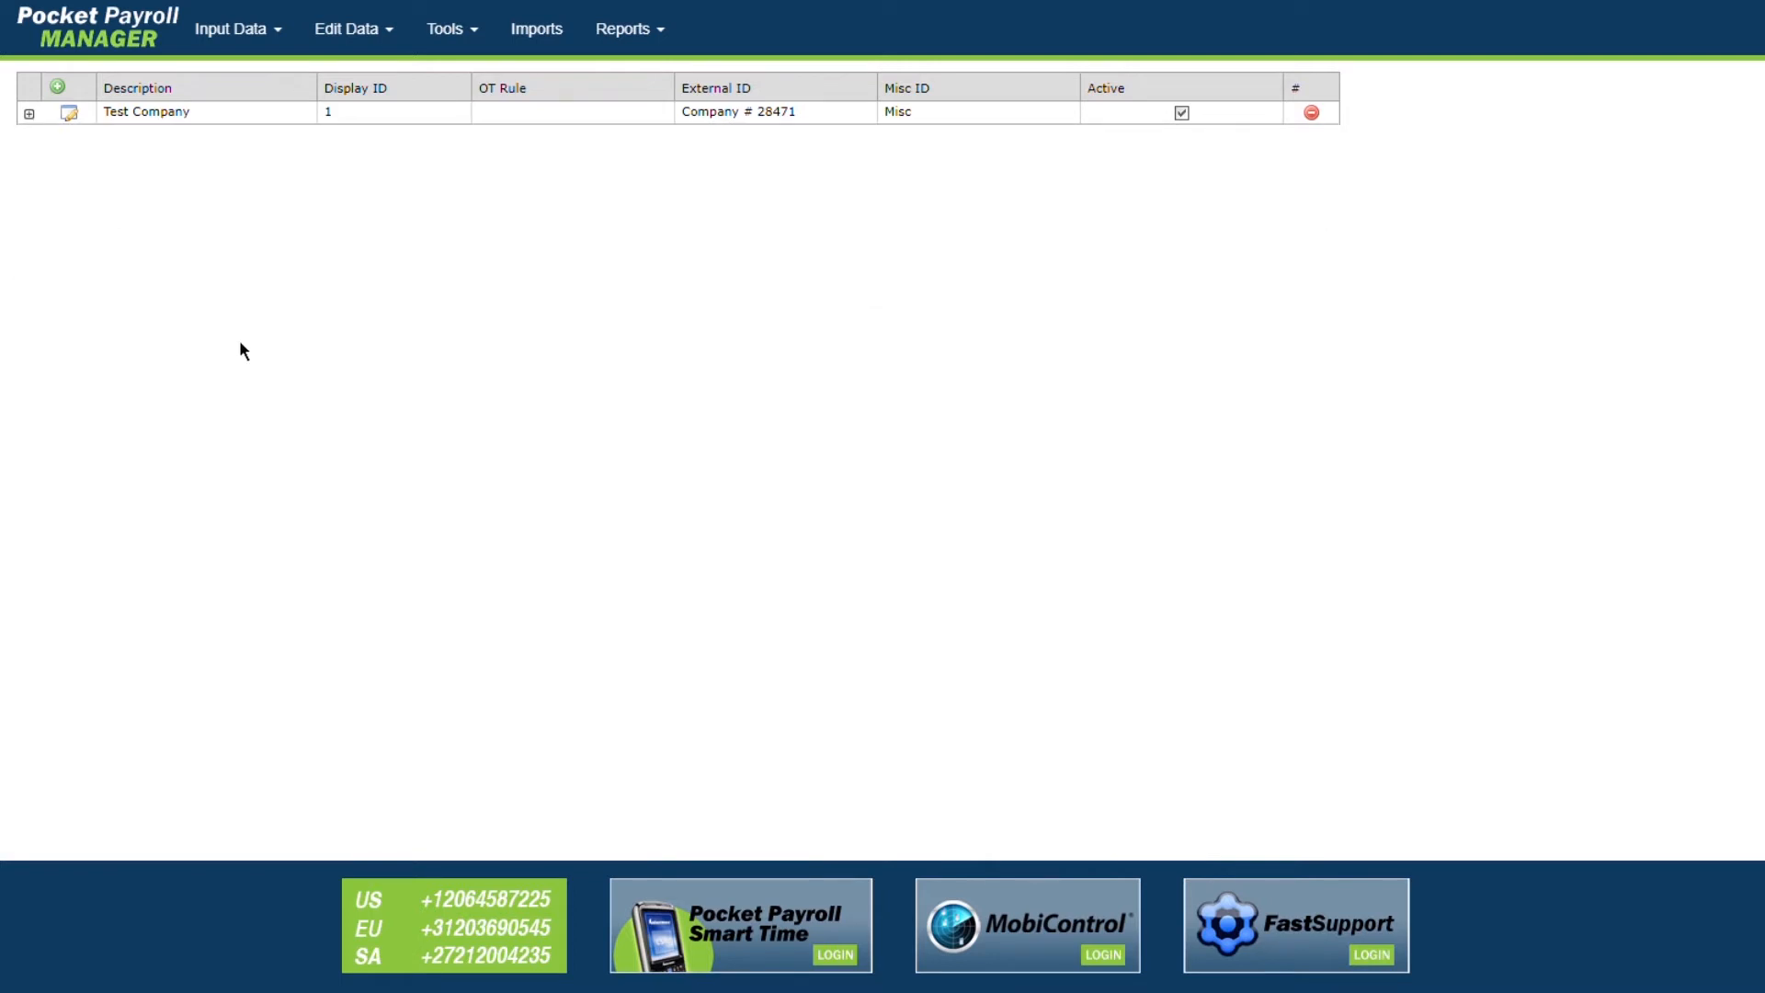
click(29, 114)
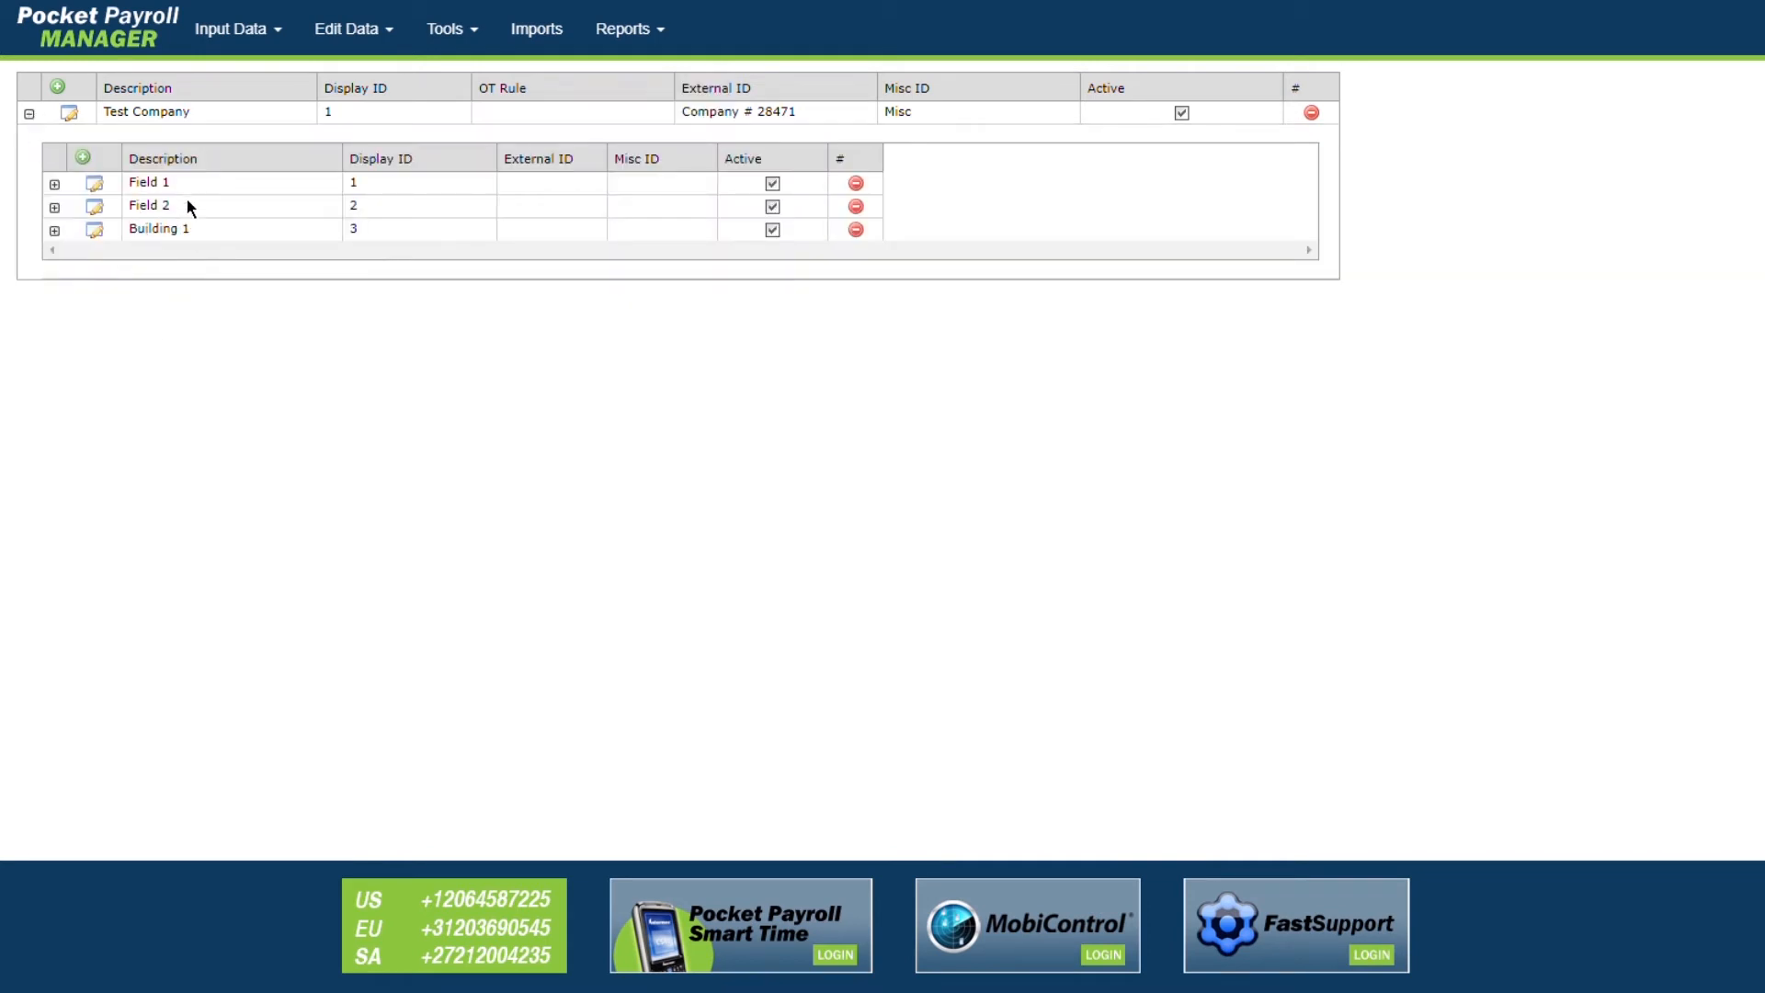
click(54, 183)
click(55, 338)
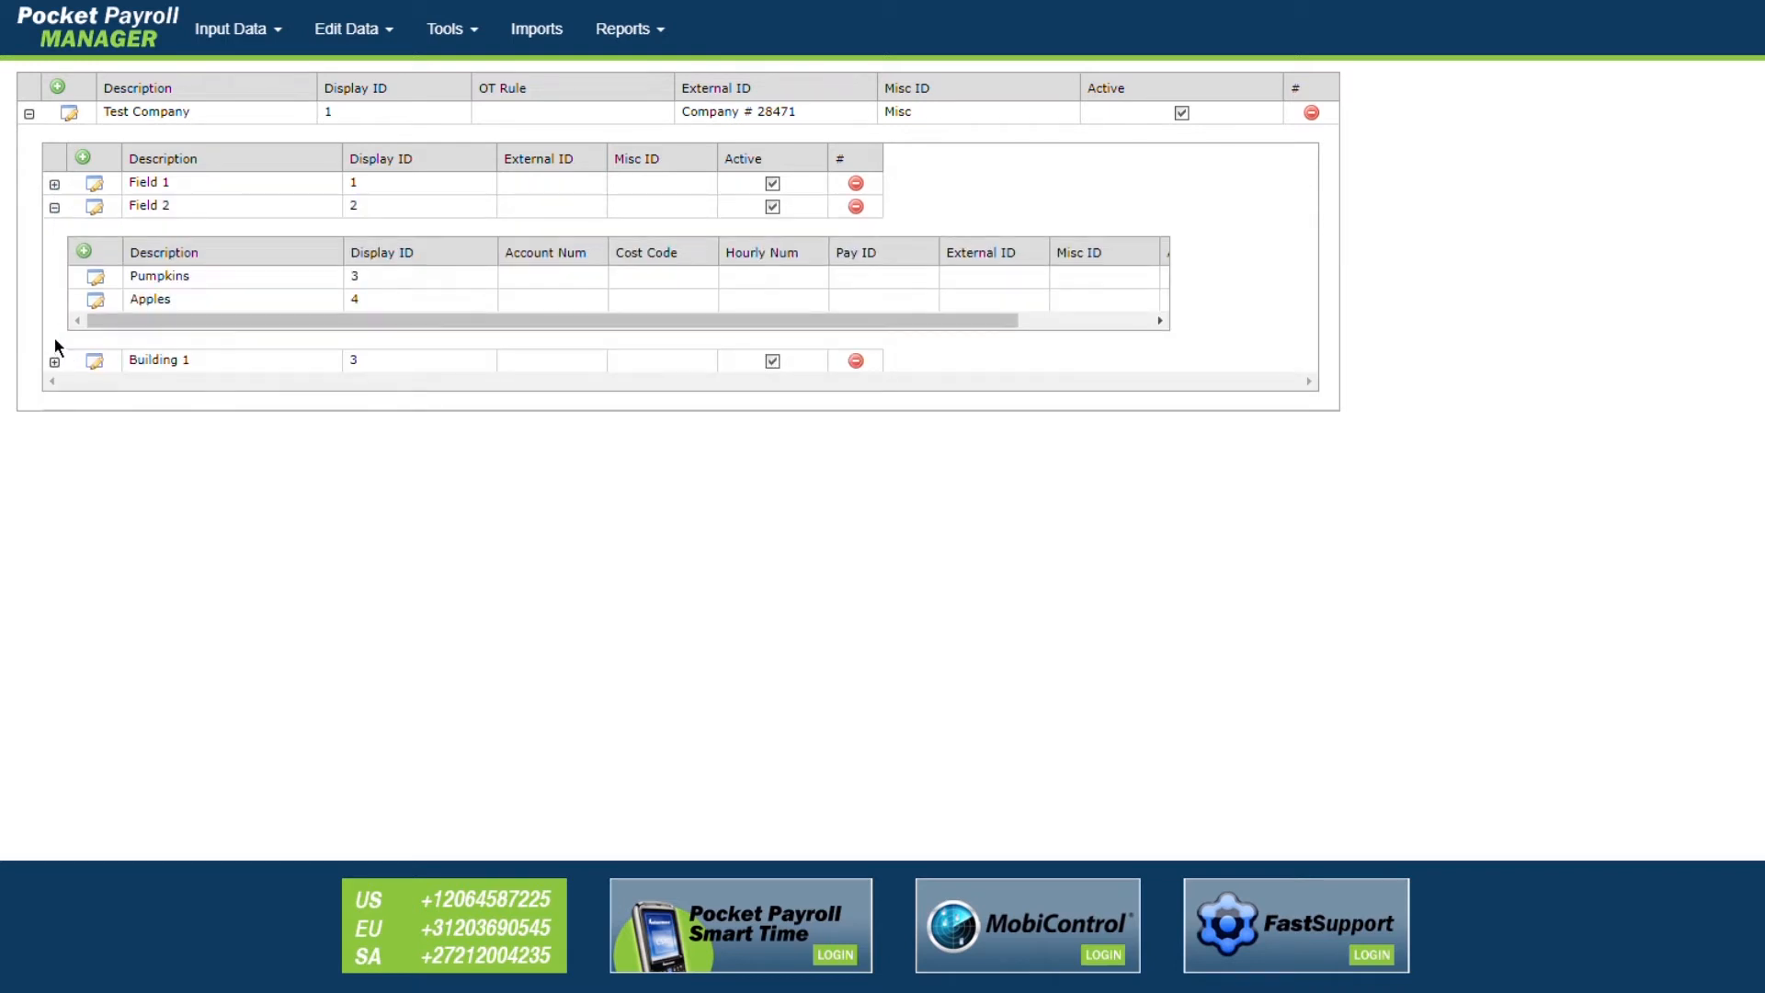
click(55, 363)
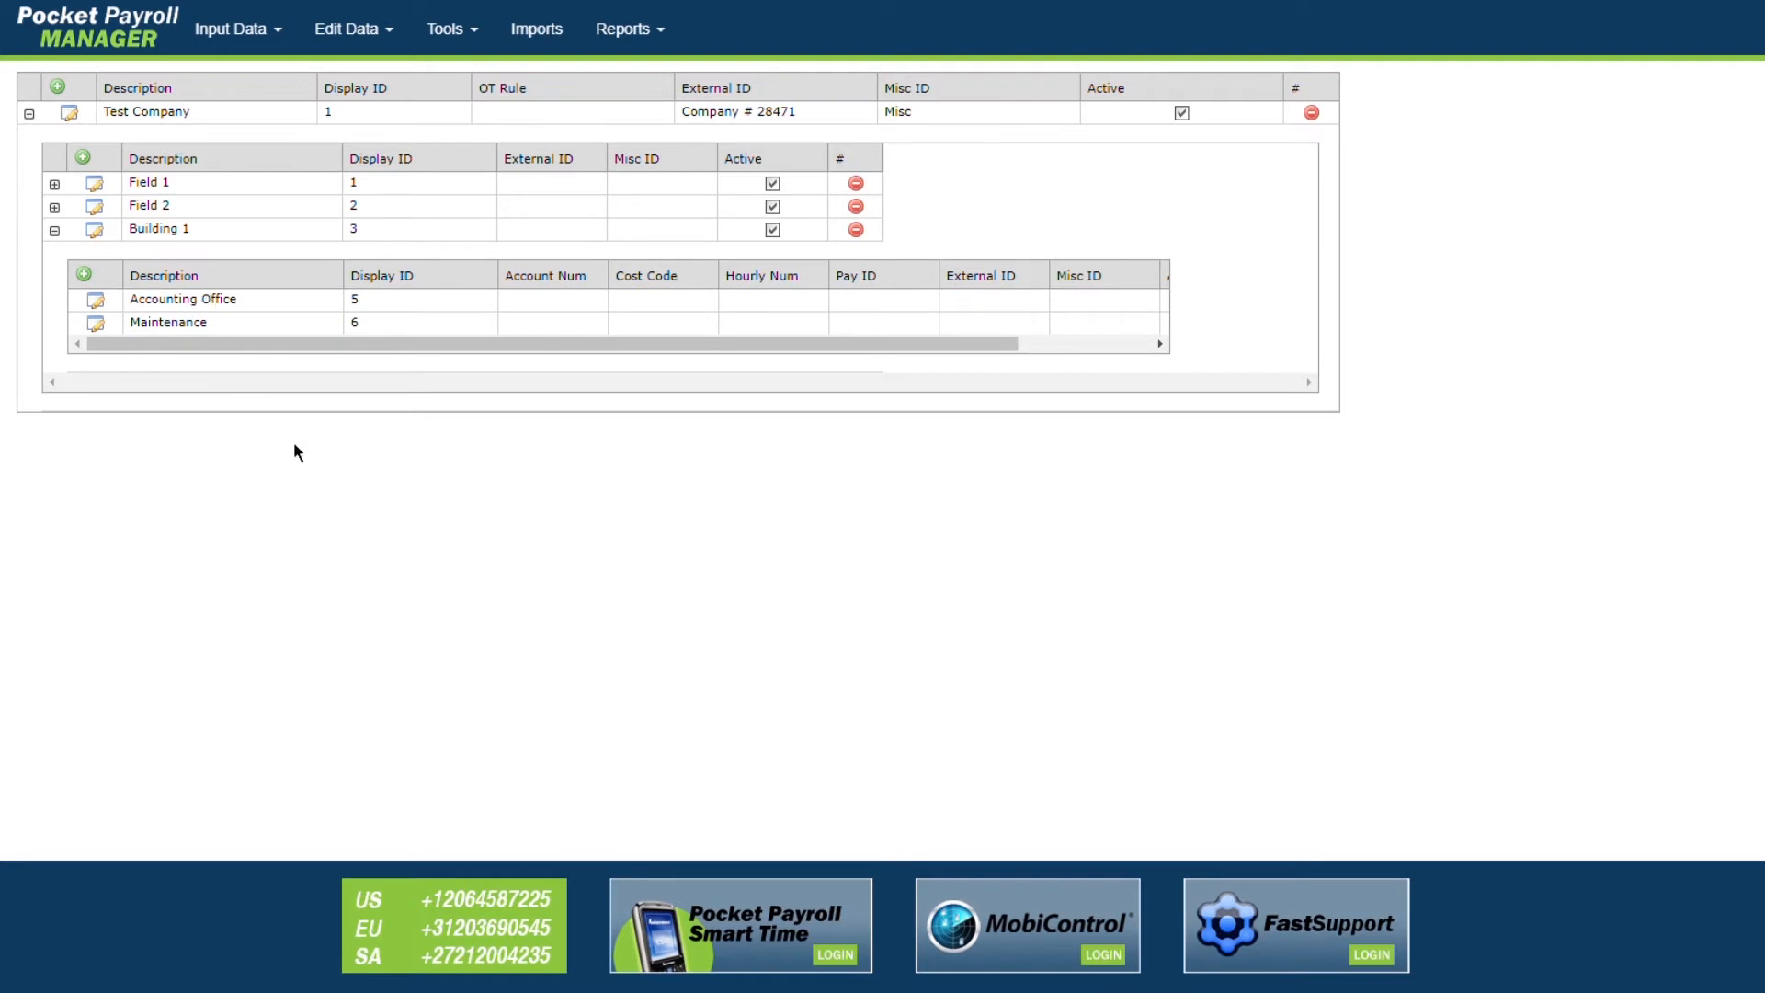
click(55, 231)
click(29, 113)
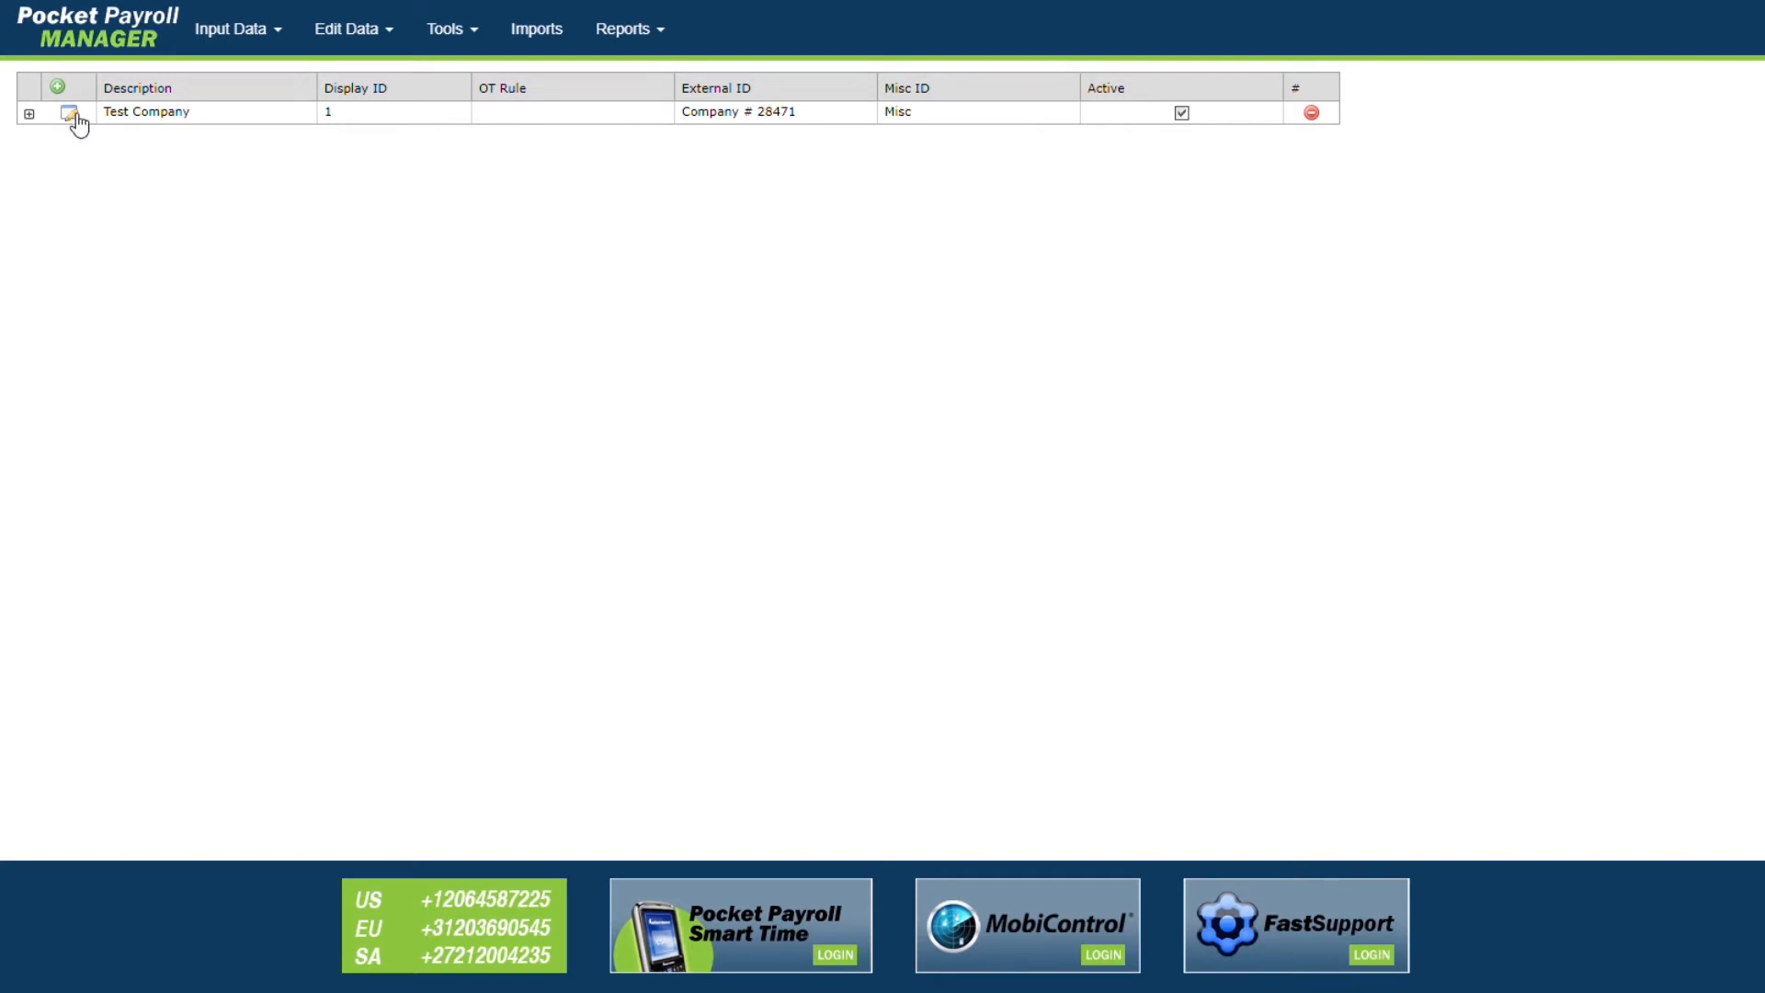
Step: Rename Test Company to My Company, update its external ID digits, and save
click(70, 114)
drag(229, 129, 26, 130)
key(BackSpace)
text(My)
click(867, 126)
key(BackSpace)
key(BackSpace)
text(55)
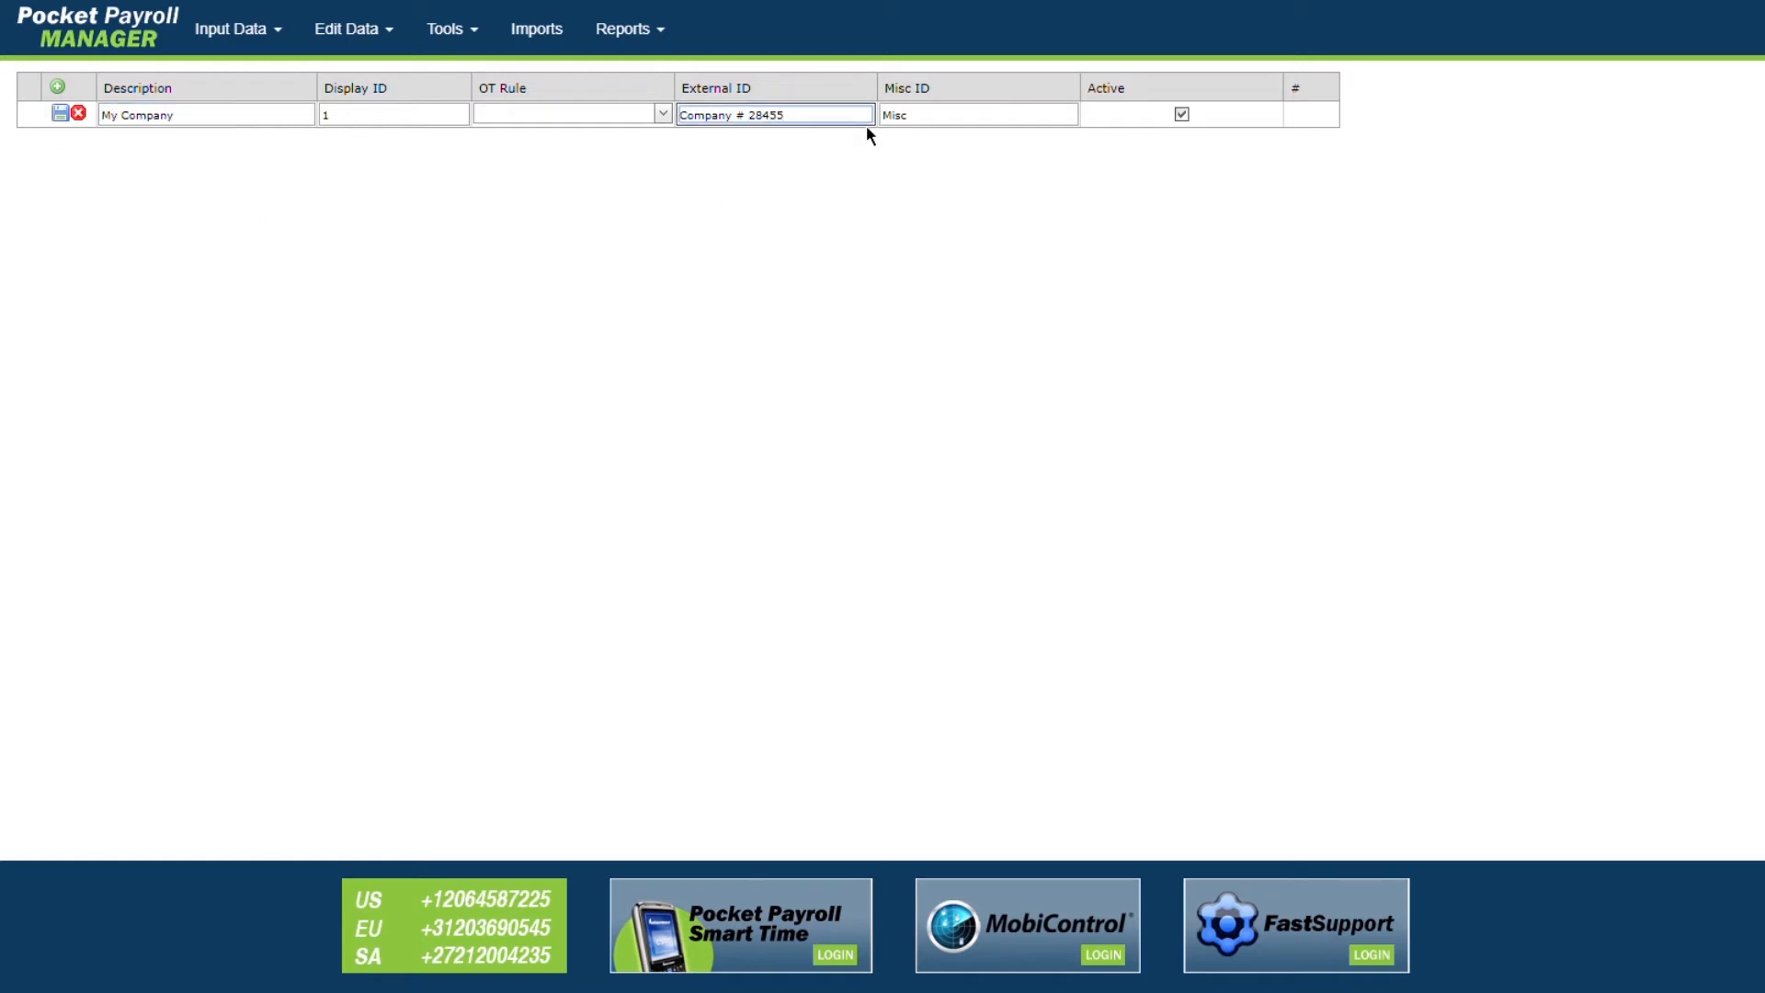
click(61, 114)
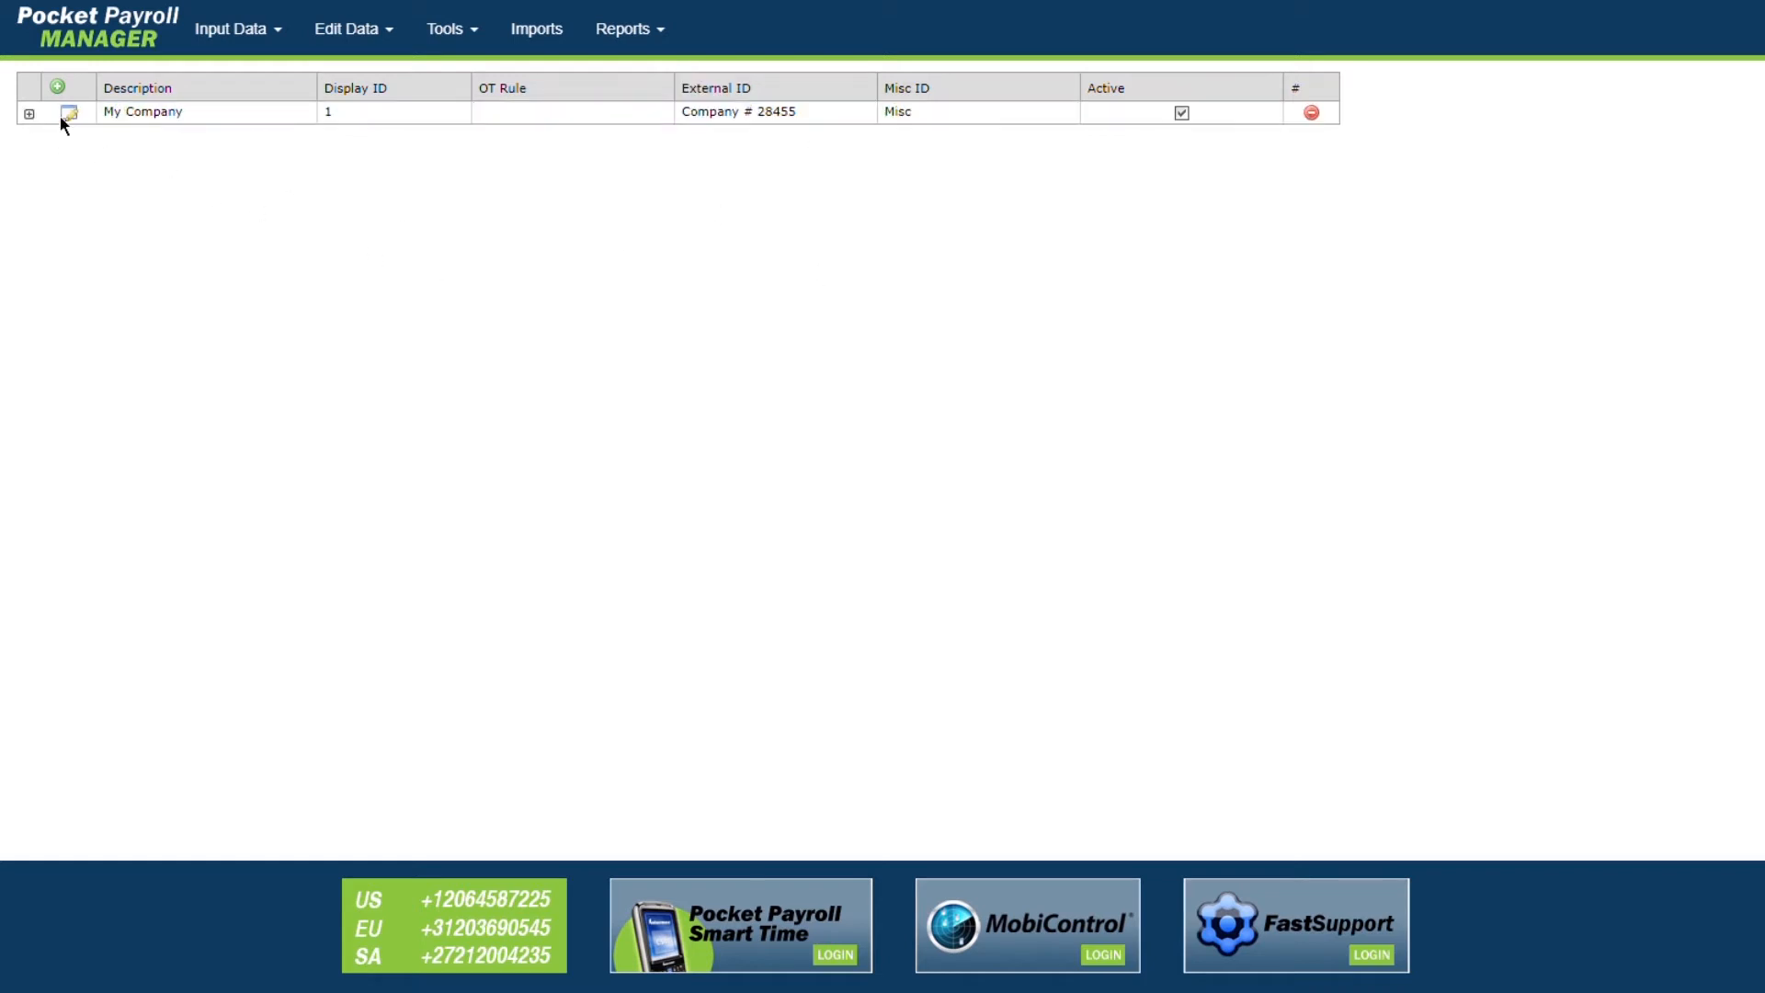
Step: Delete the Field 2 unit from My Company, confirm it, and collapse the company row
click(28, 114)
click(54, 183)
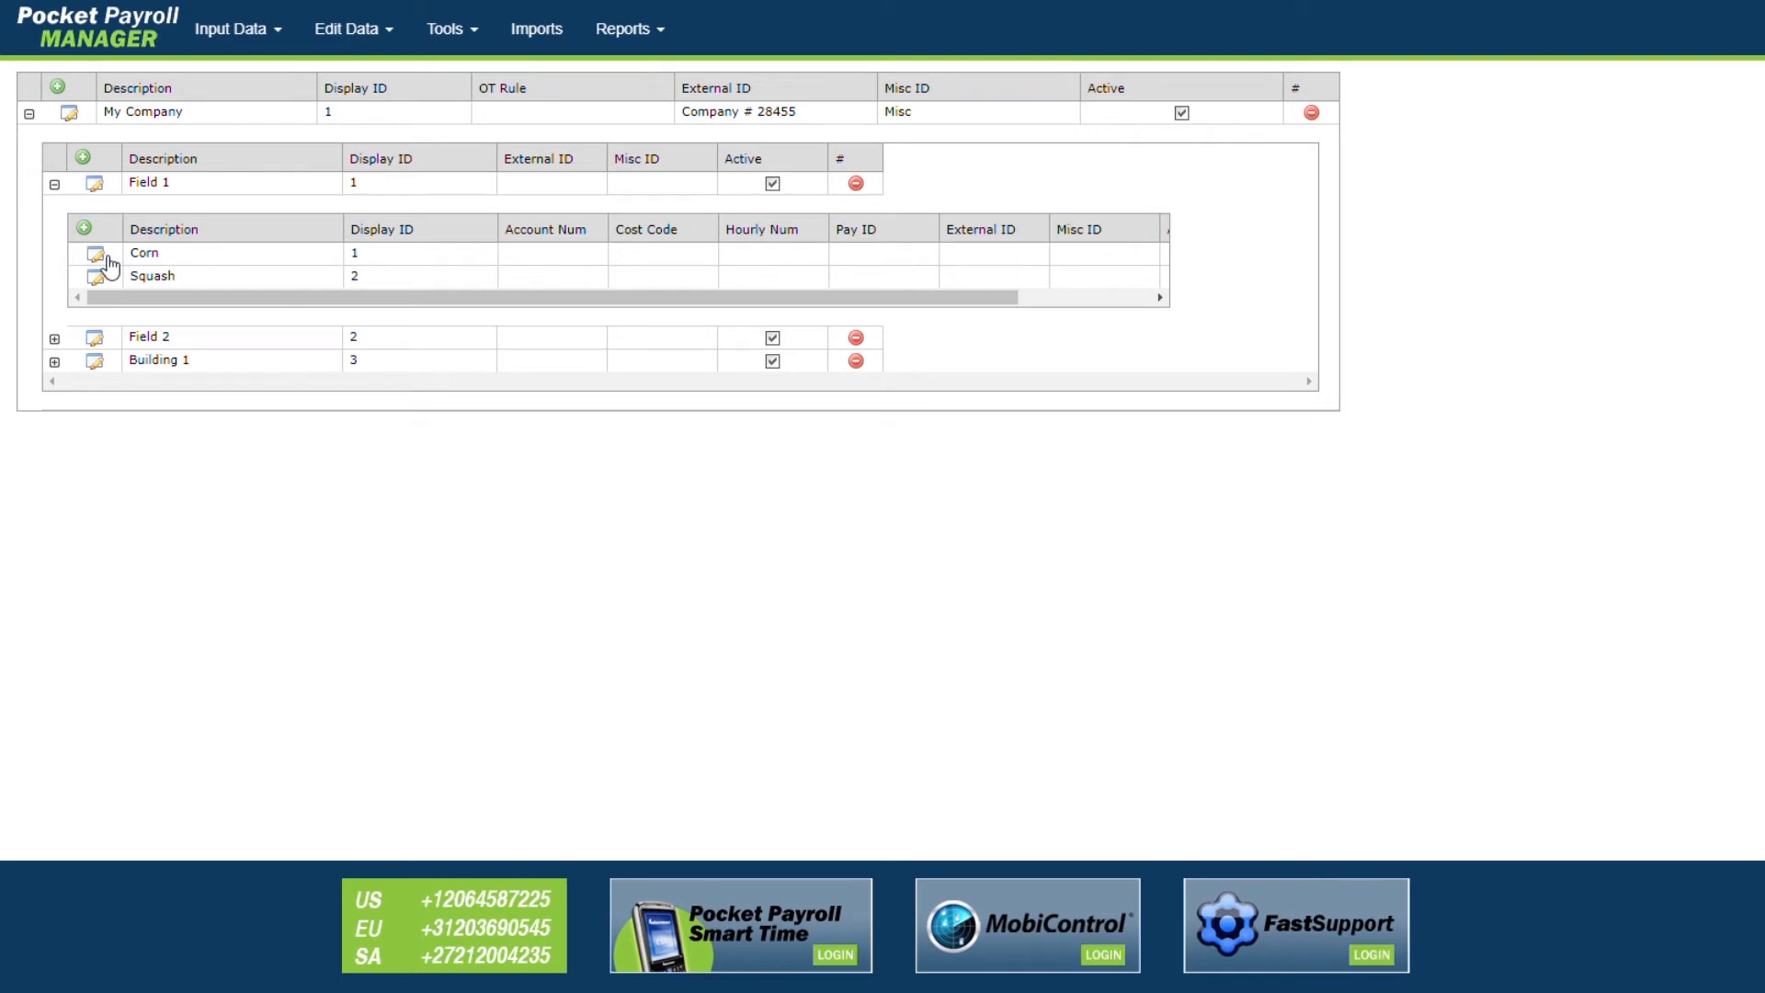
click(54, 184)
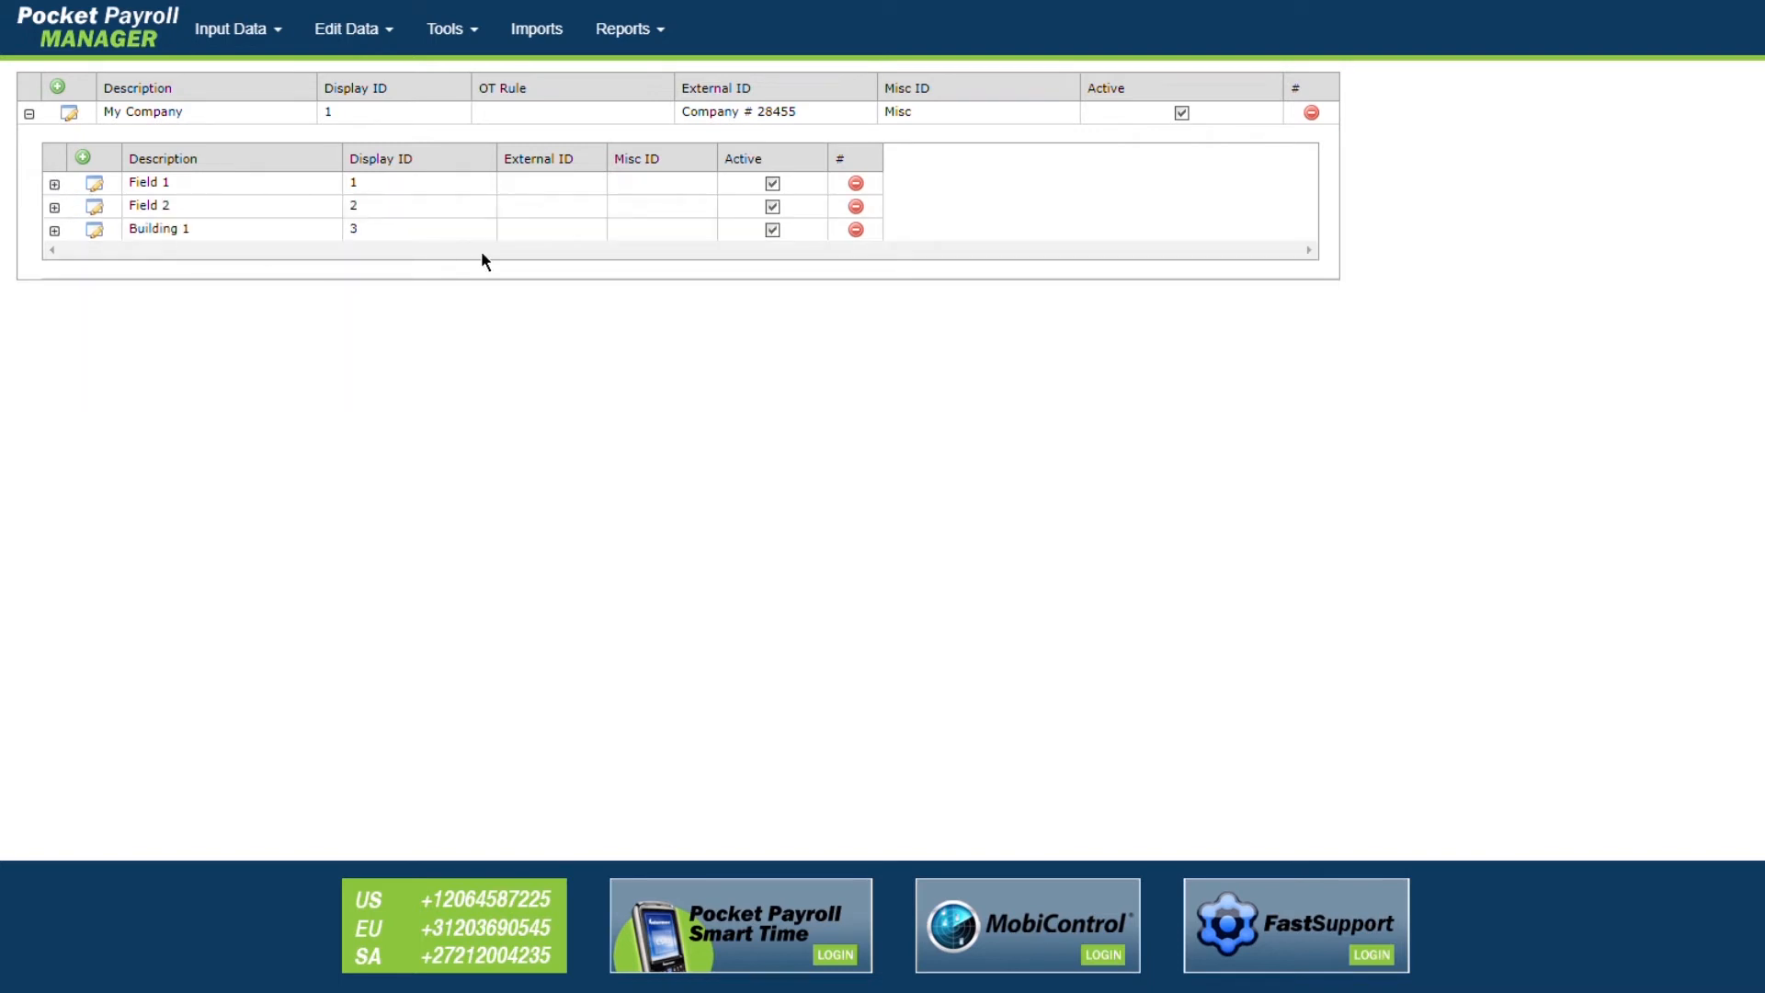
click(858, 208)
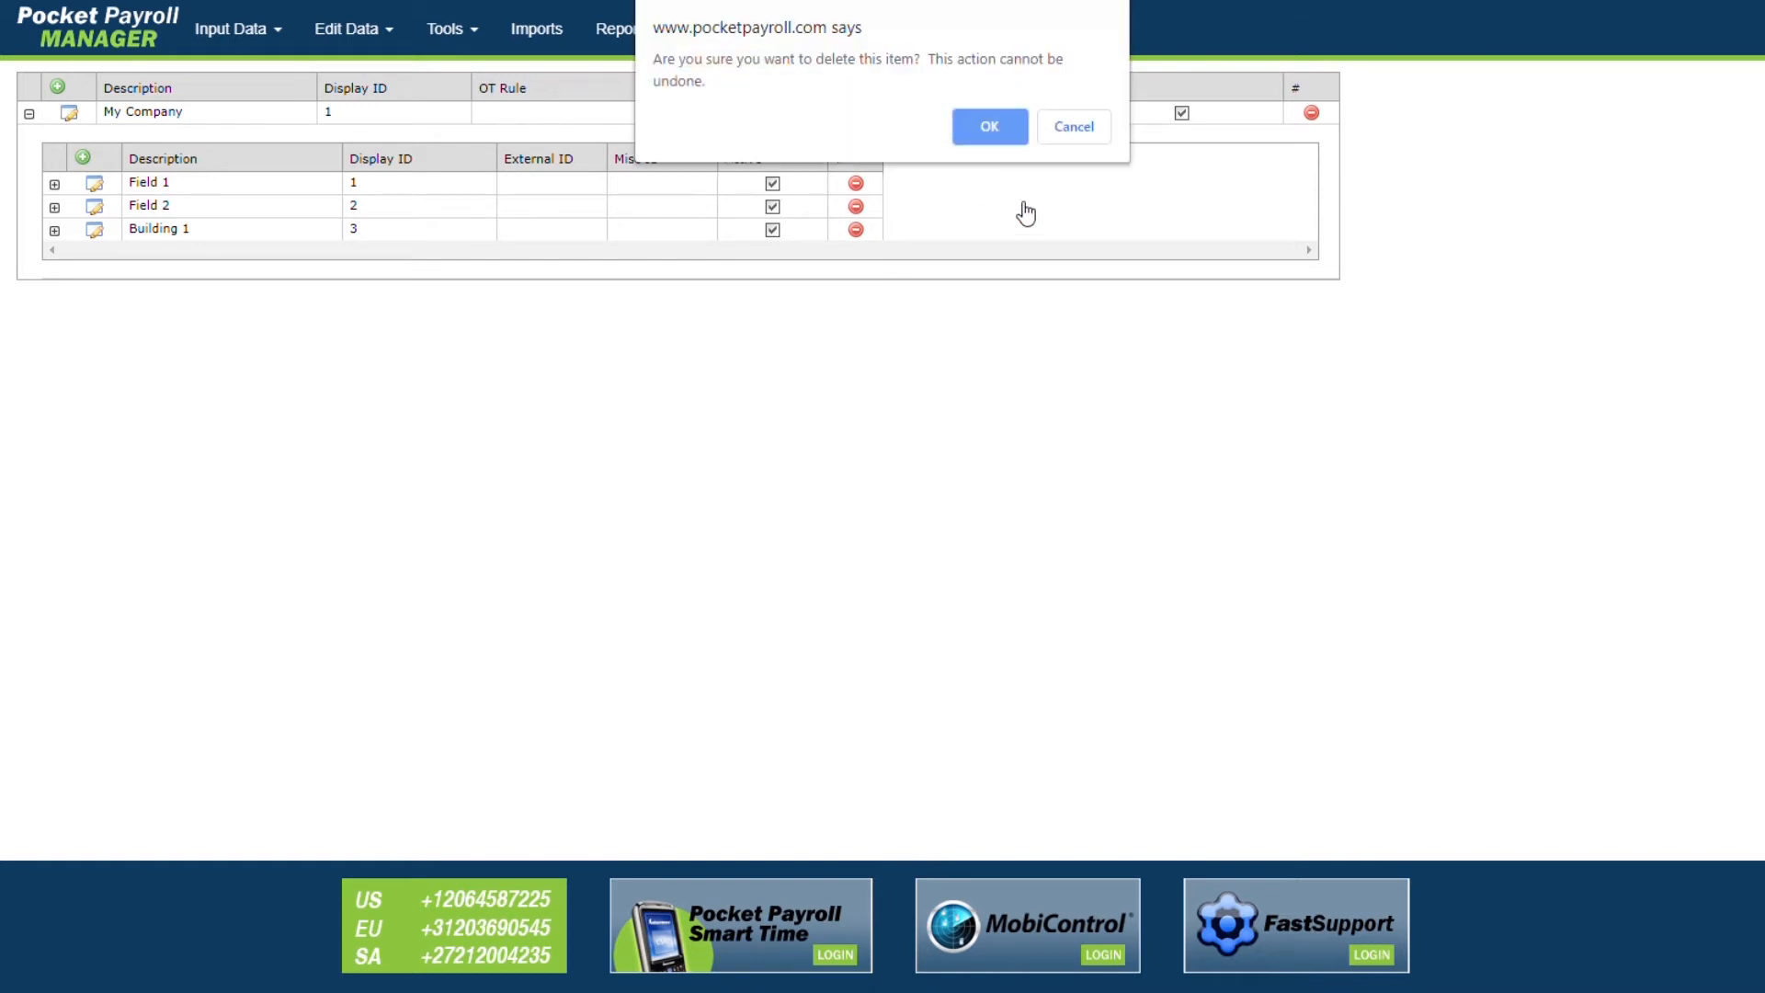
click(1004, 130)
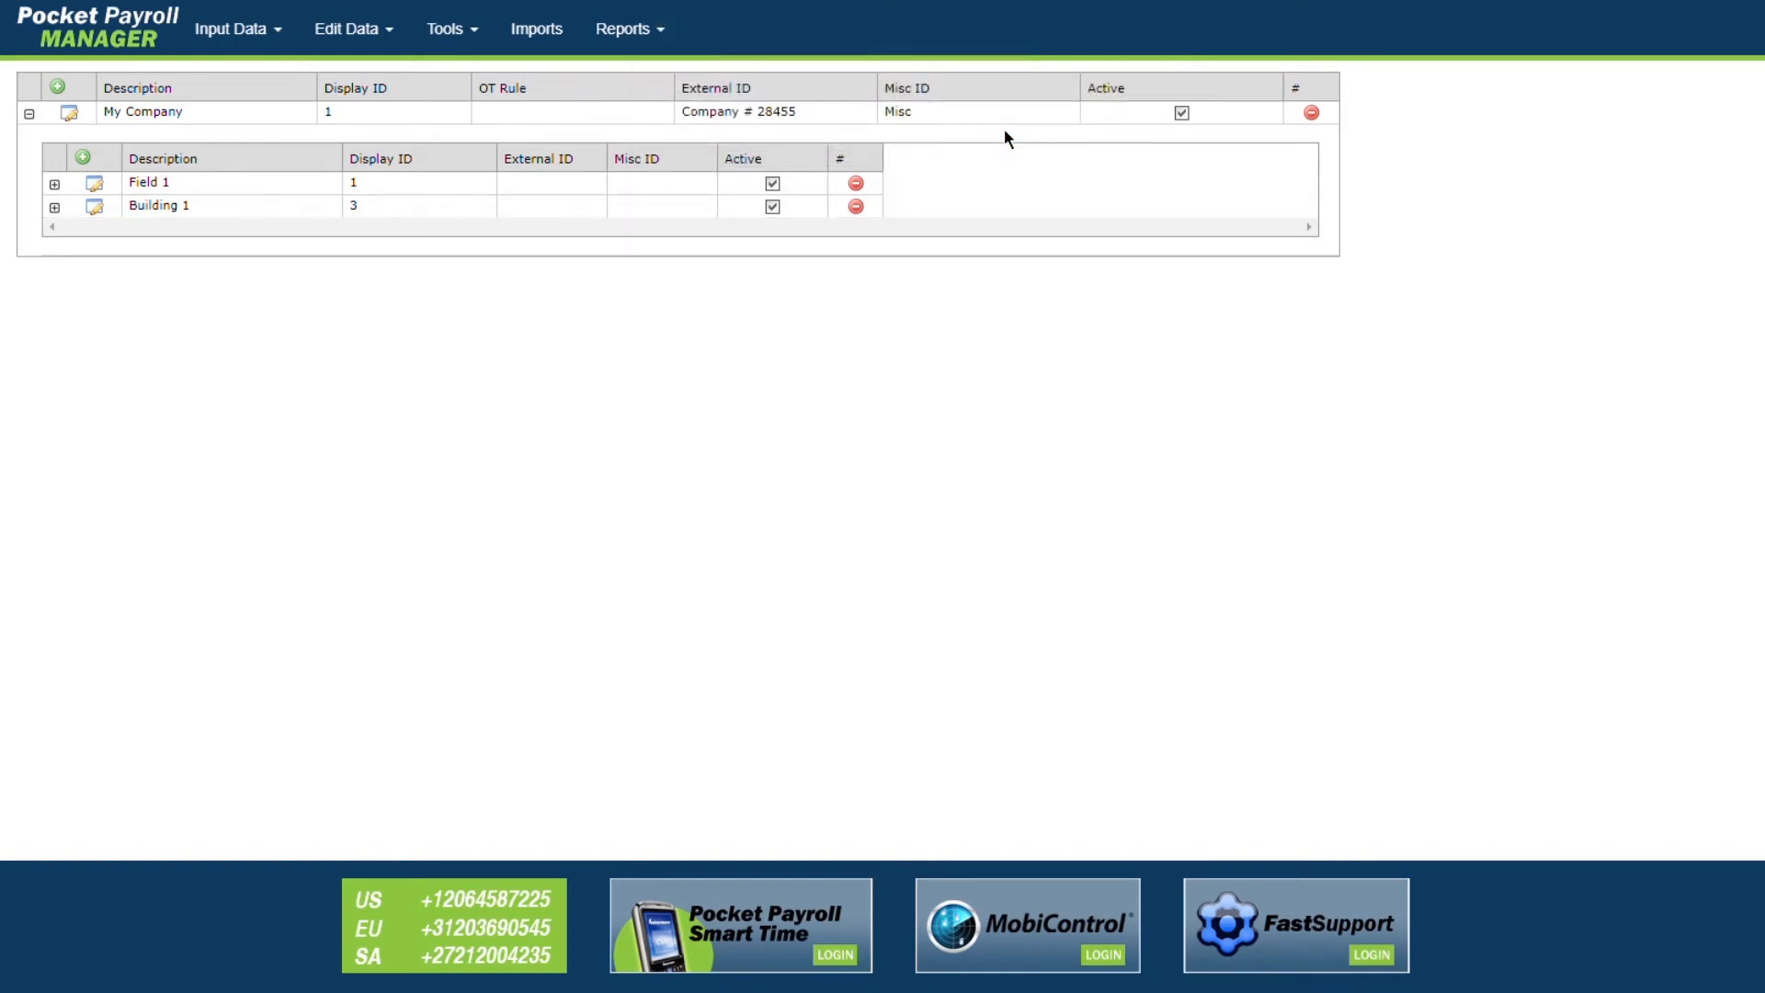
click(29, 113)
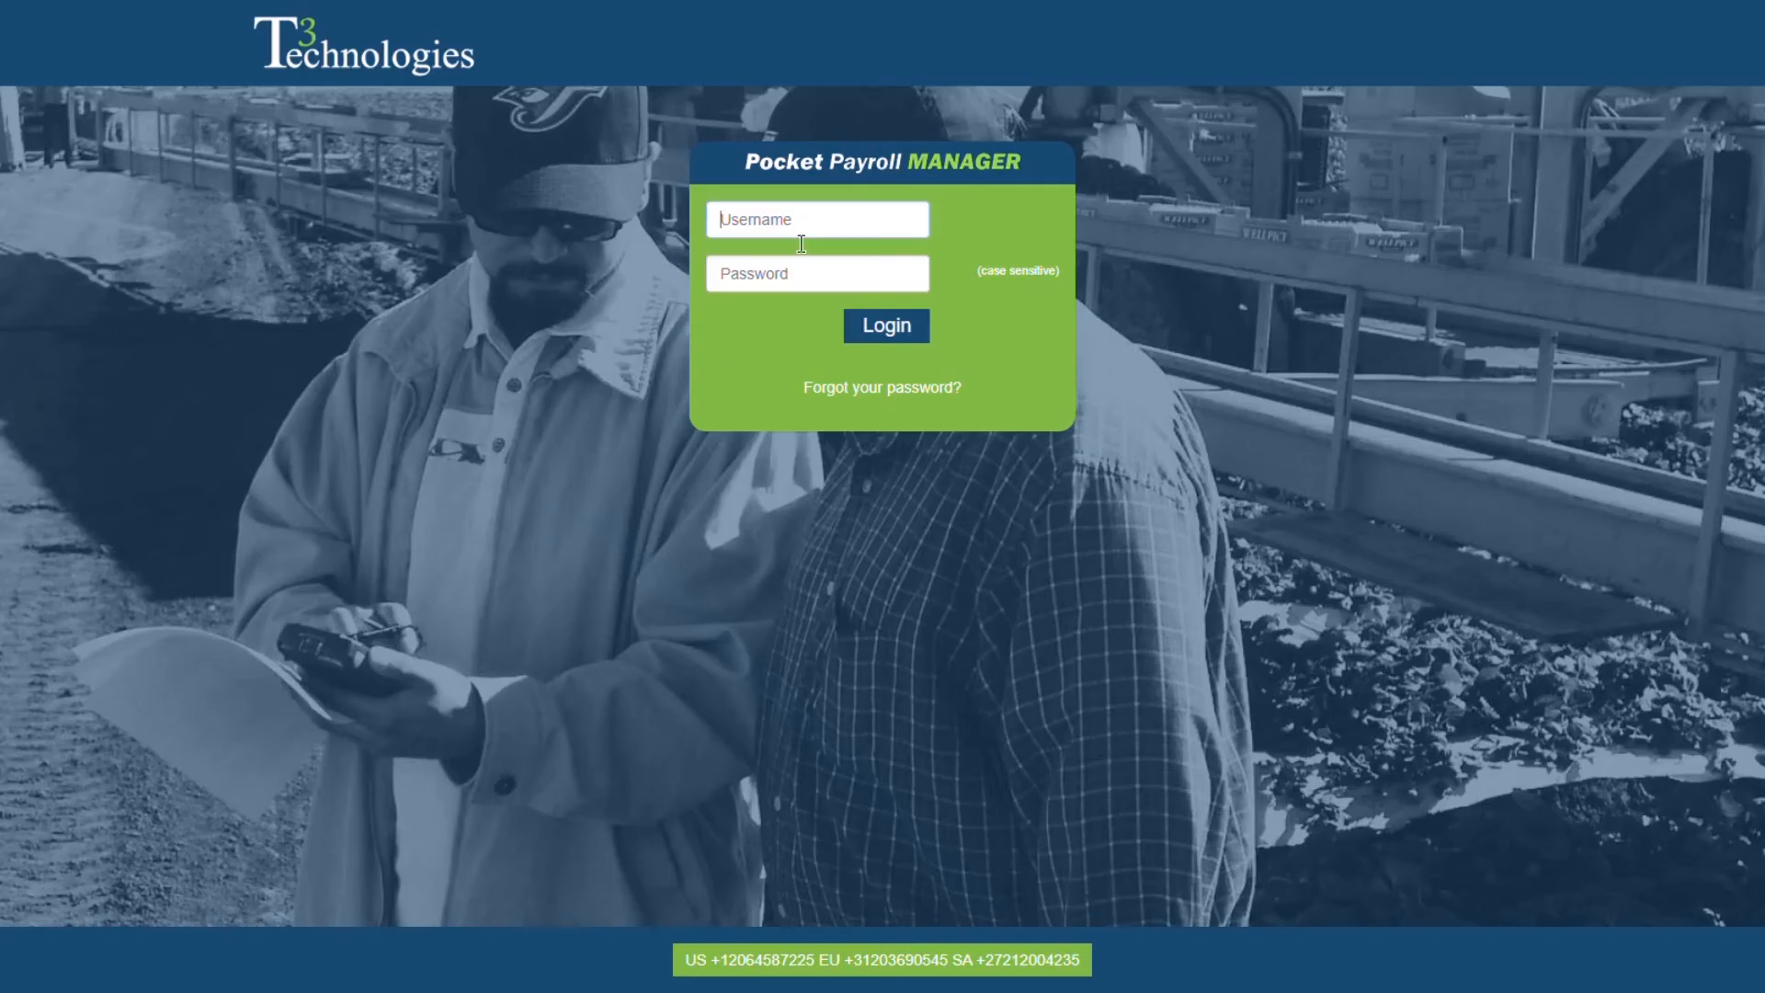
Step: Log in to Pocket Payroll Manager with the Demo username and its password
text(Demo)
key(Tab)
text(*******)
key(Return)
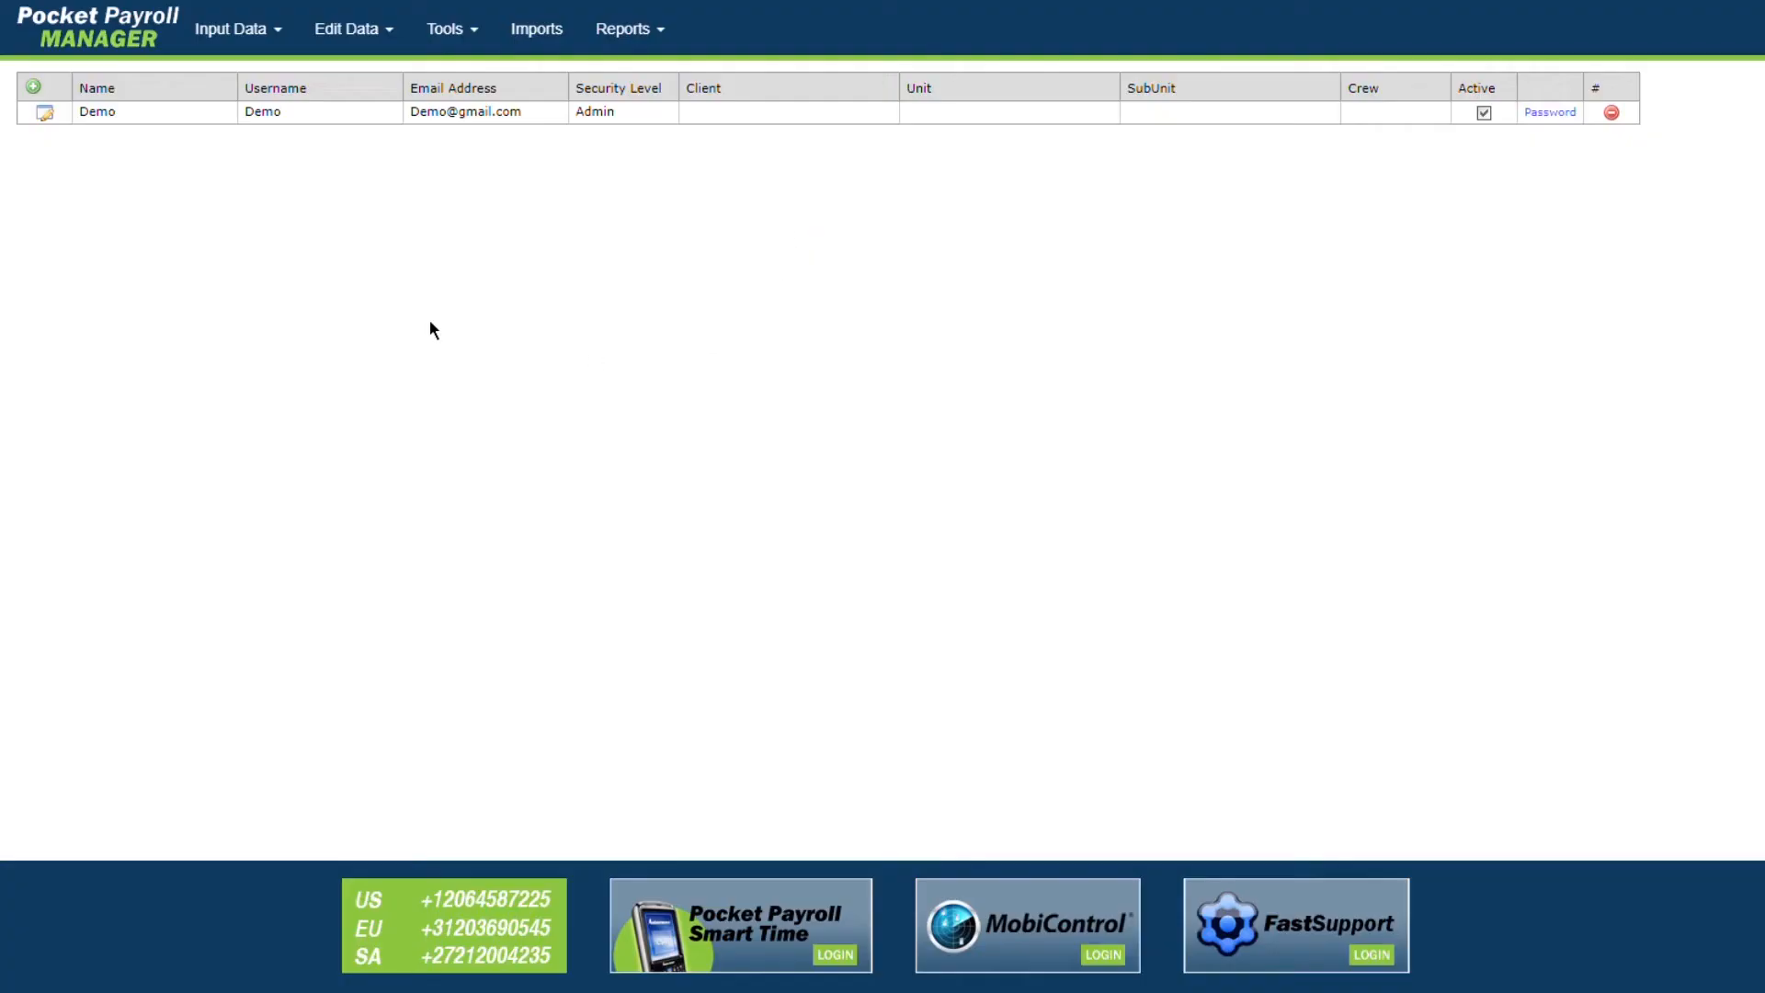
Step: Go to Input Data > Activities and save a new activity described as Planting
click(275, 37)
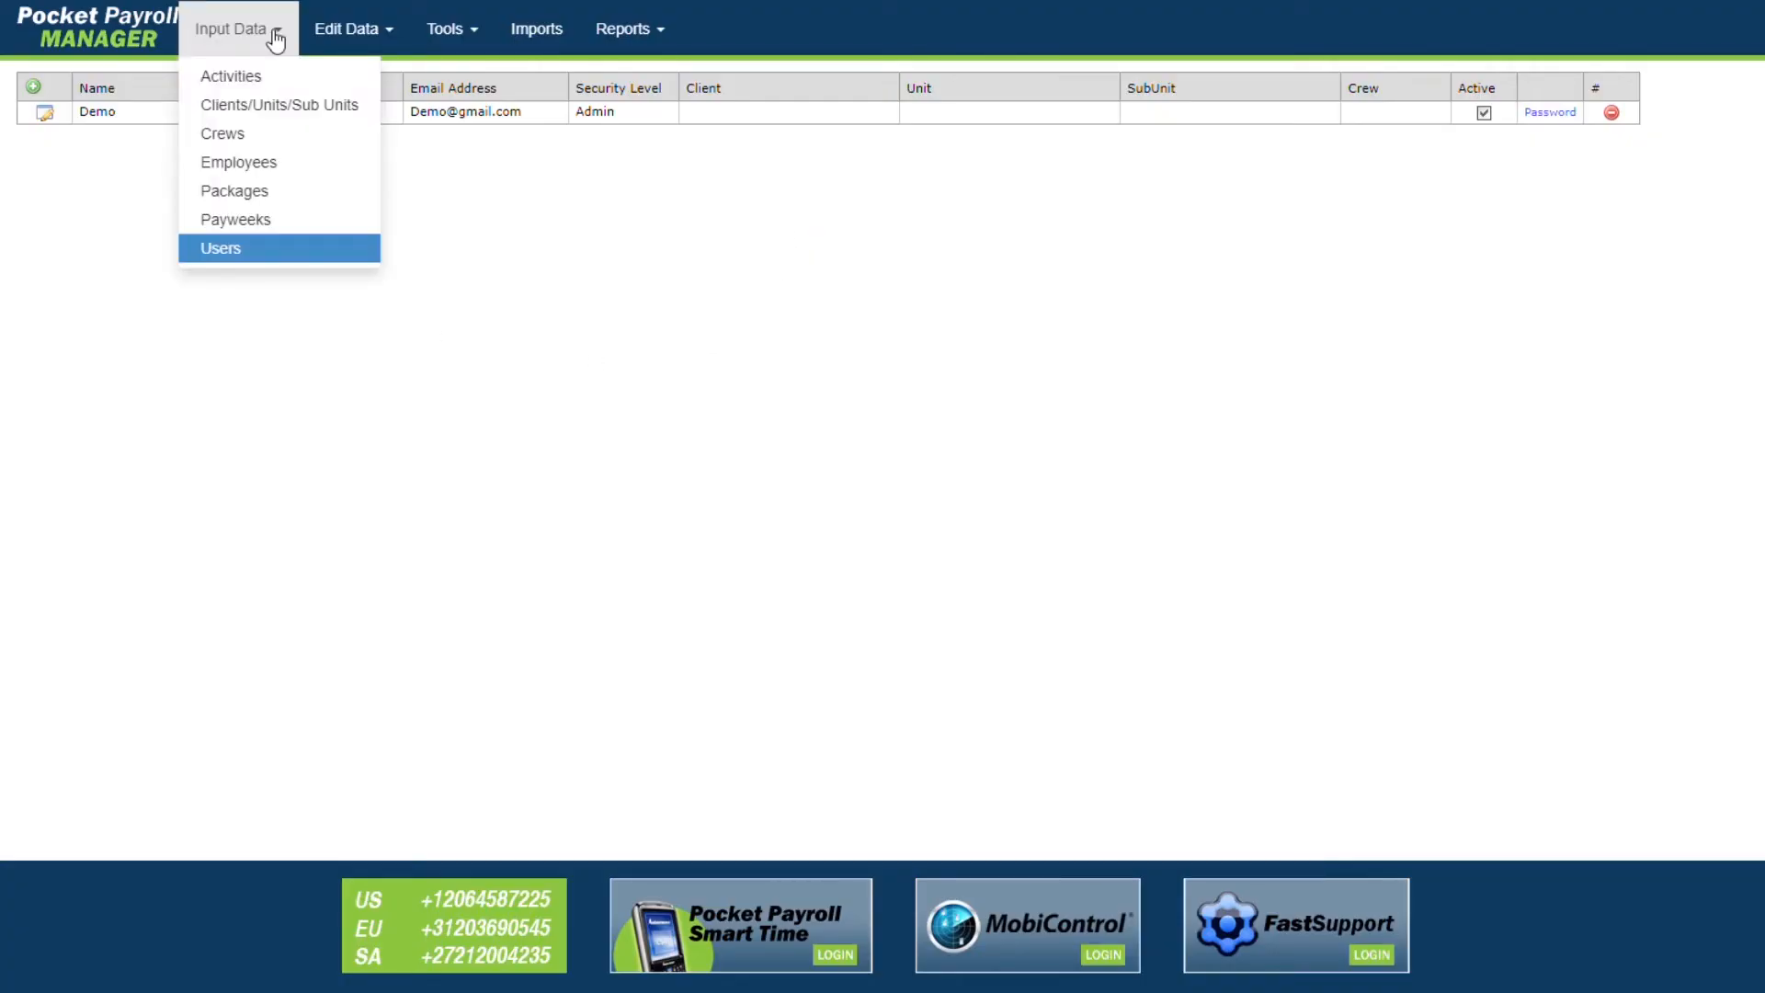
click(258, 79)
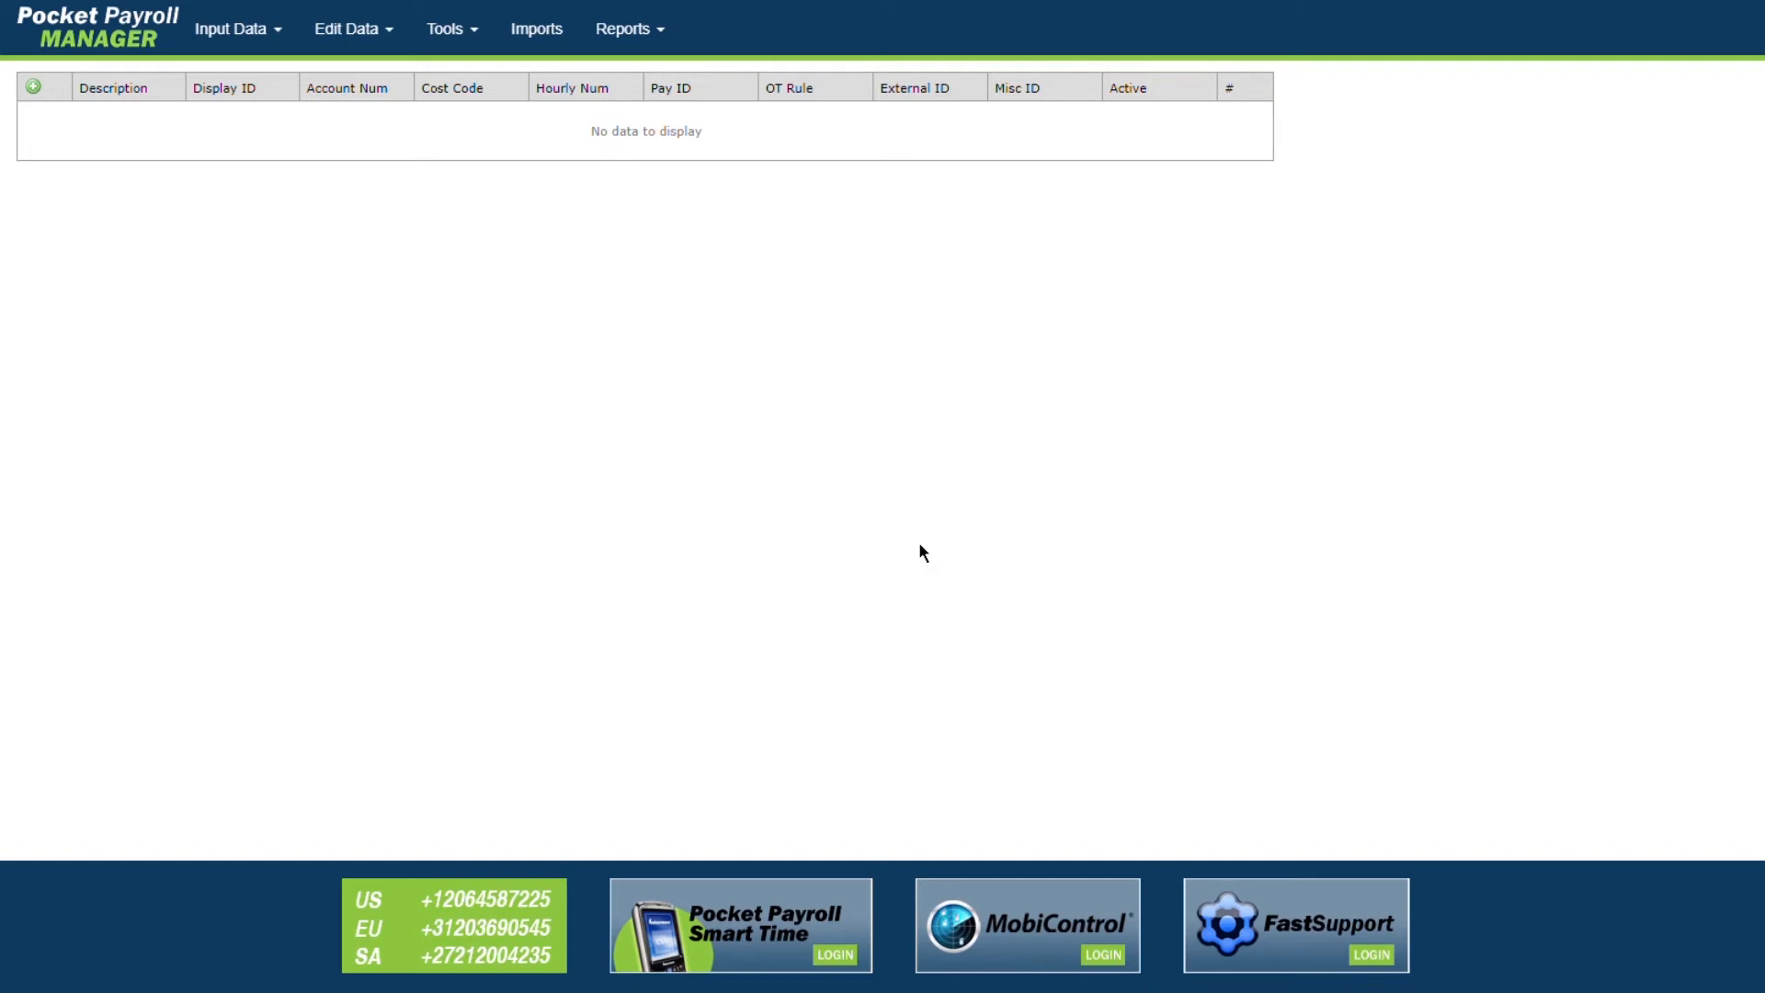
click(46, 97)
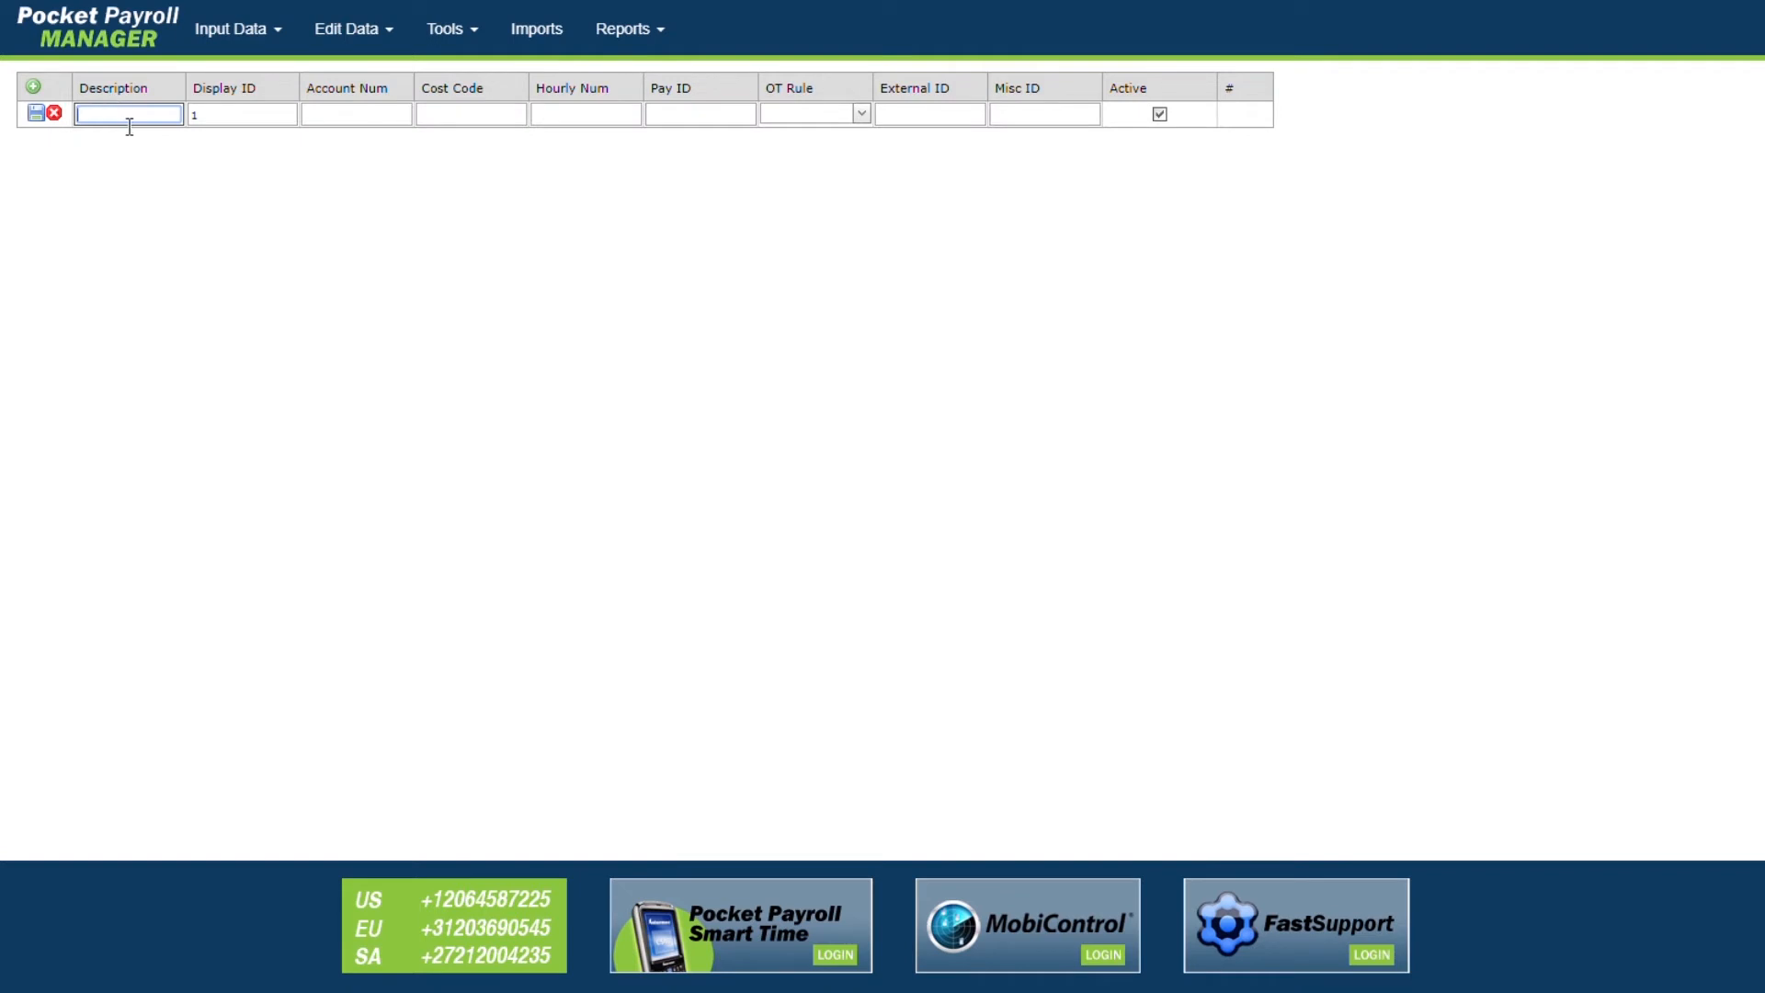
text(Planting)
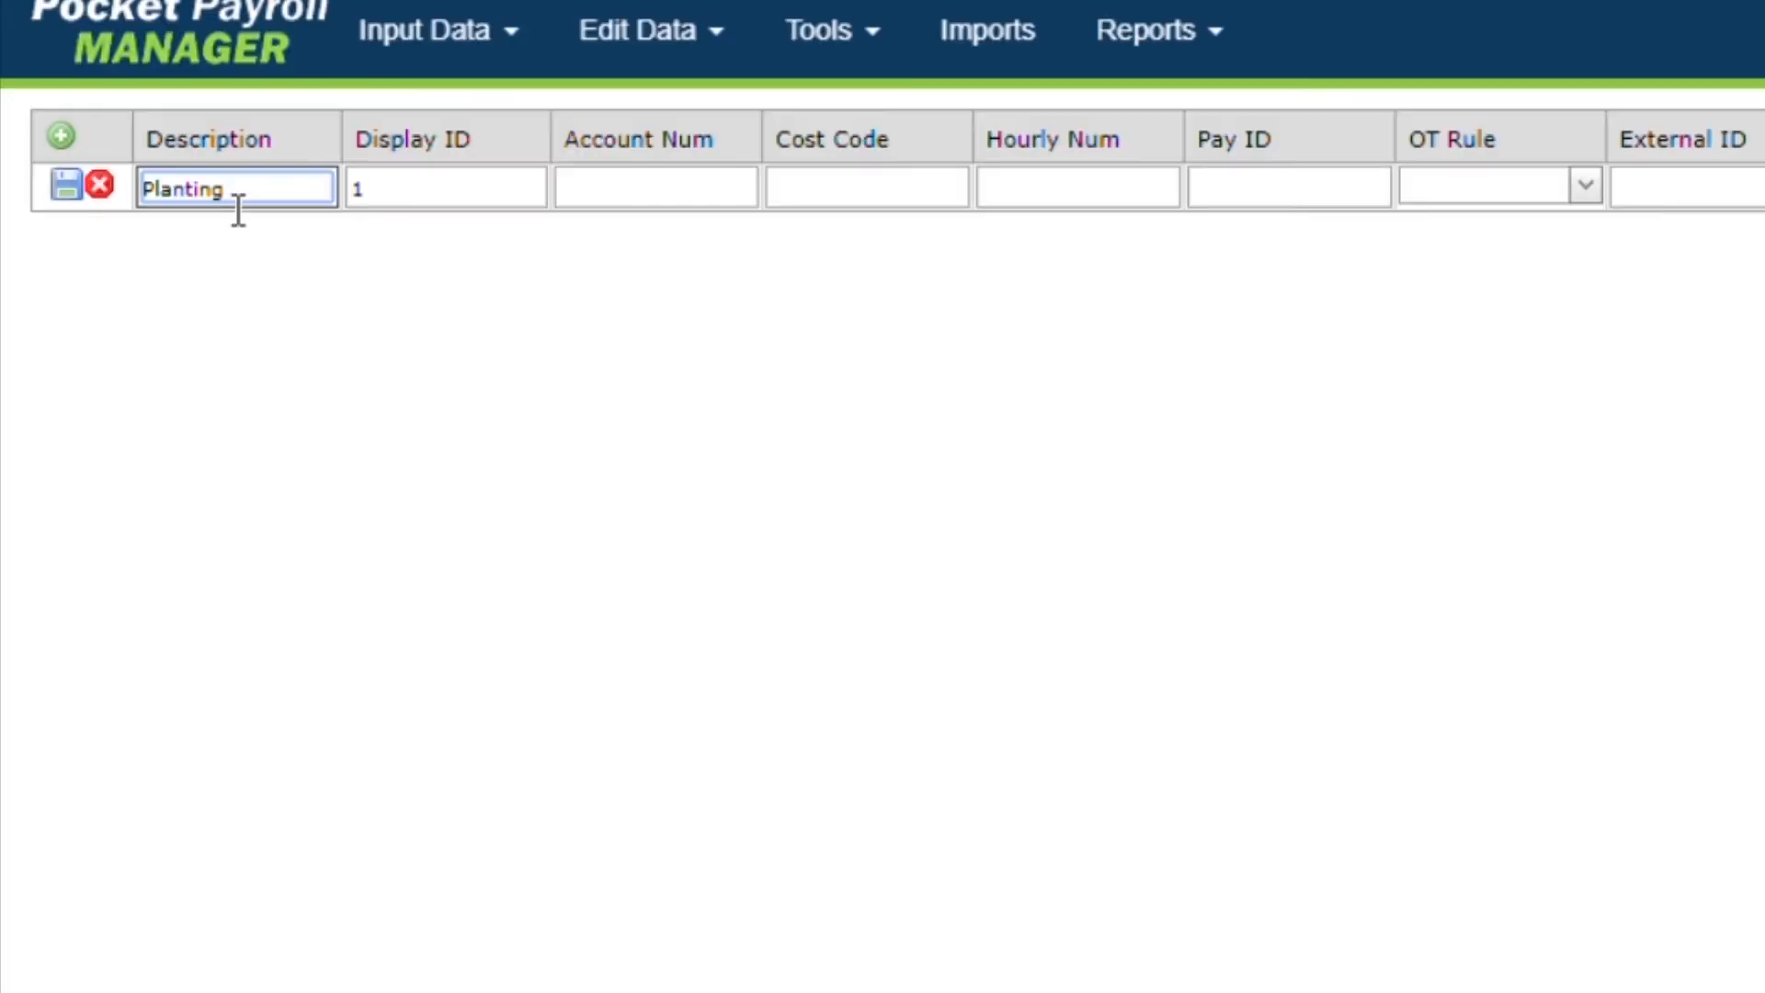
click(79, 198)
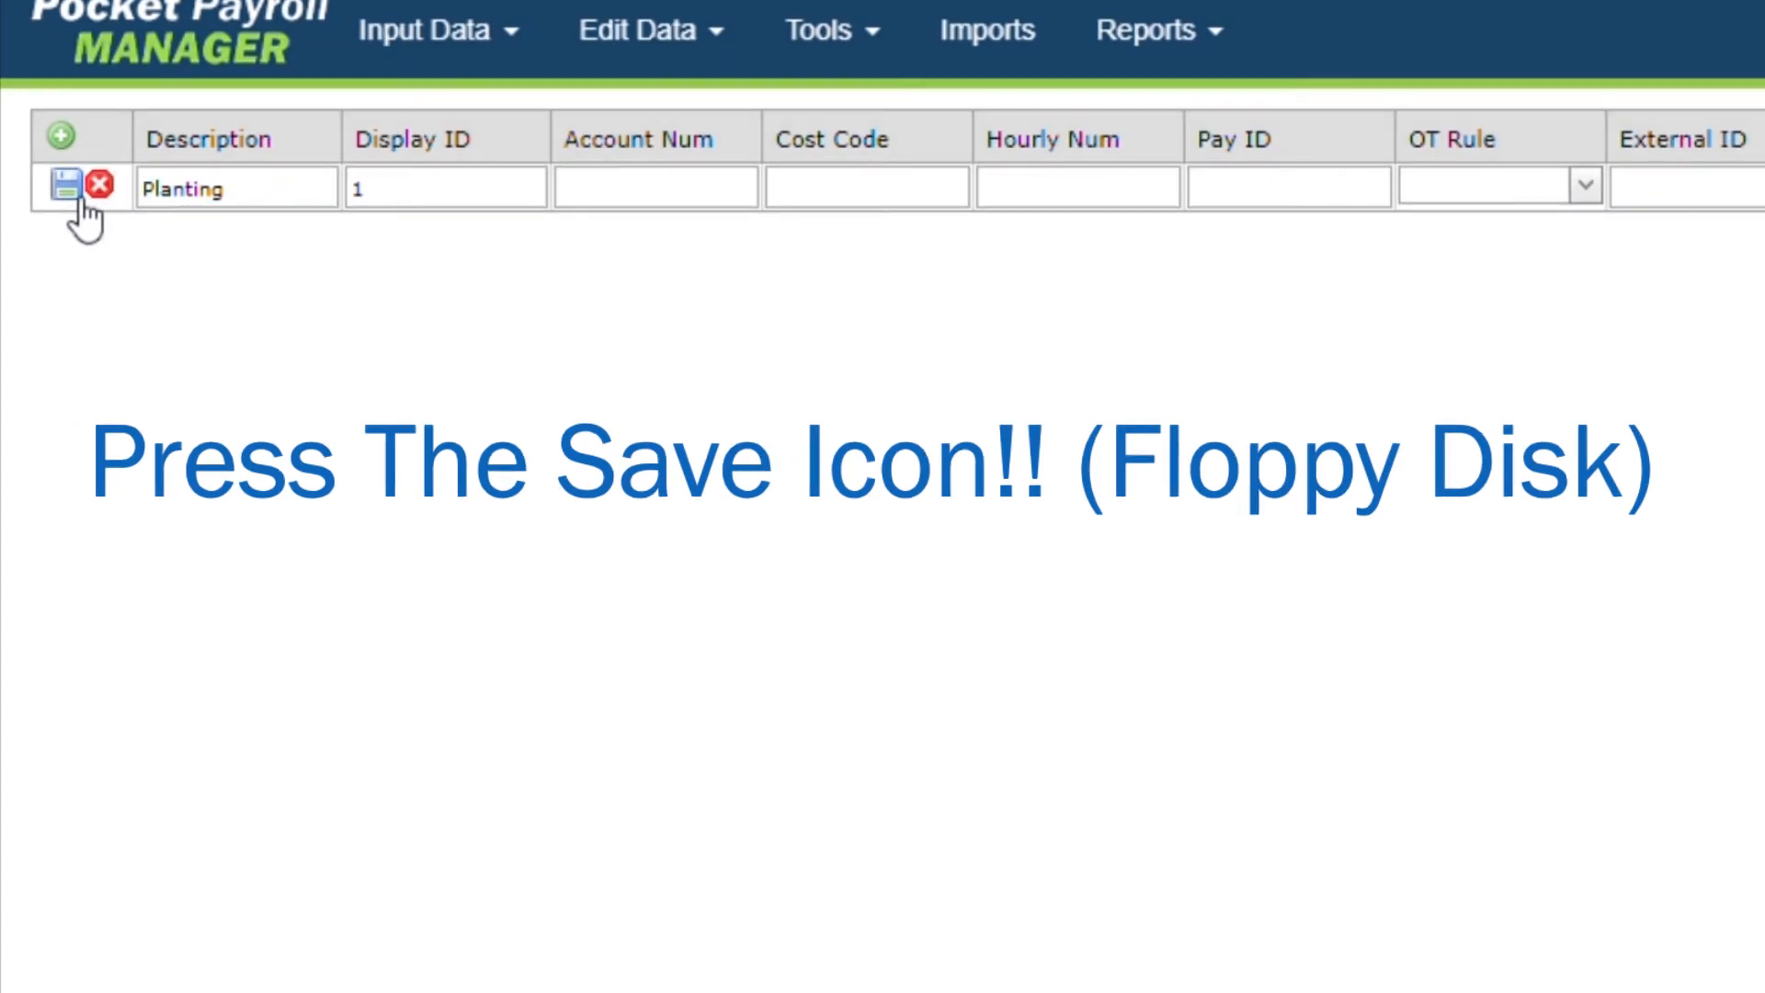
click(70, 195)
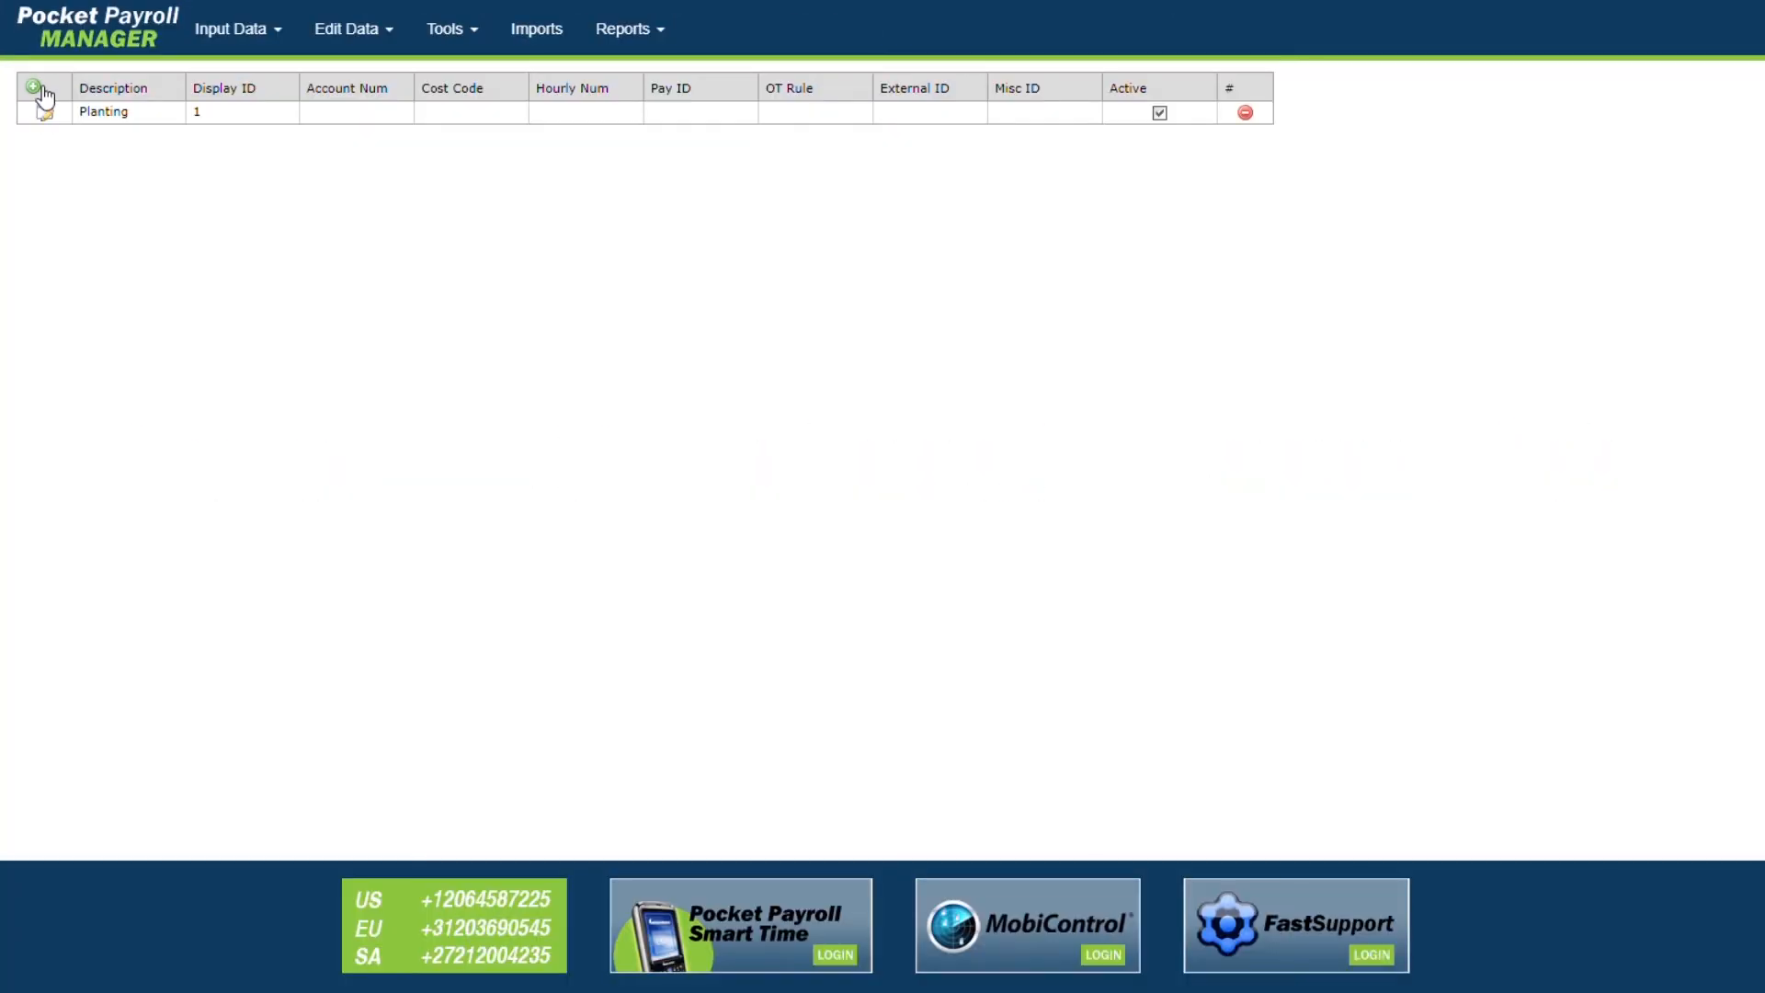
Step: Add and save the Harvesting and Pruning activity rows
click(34, 87)
text(Harvesting)
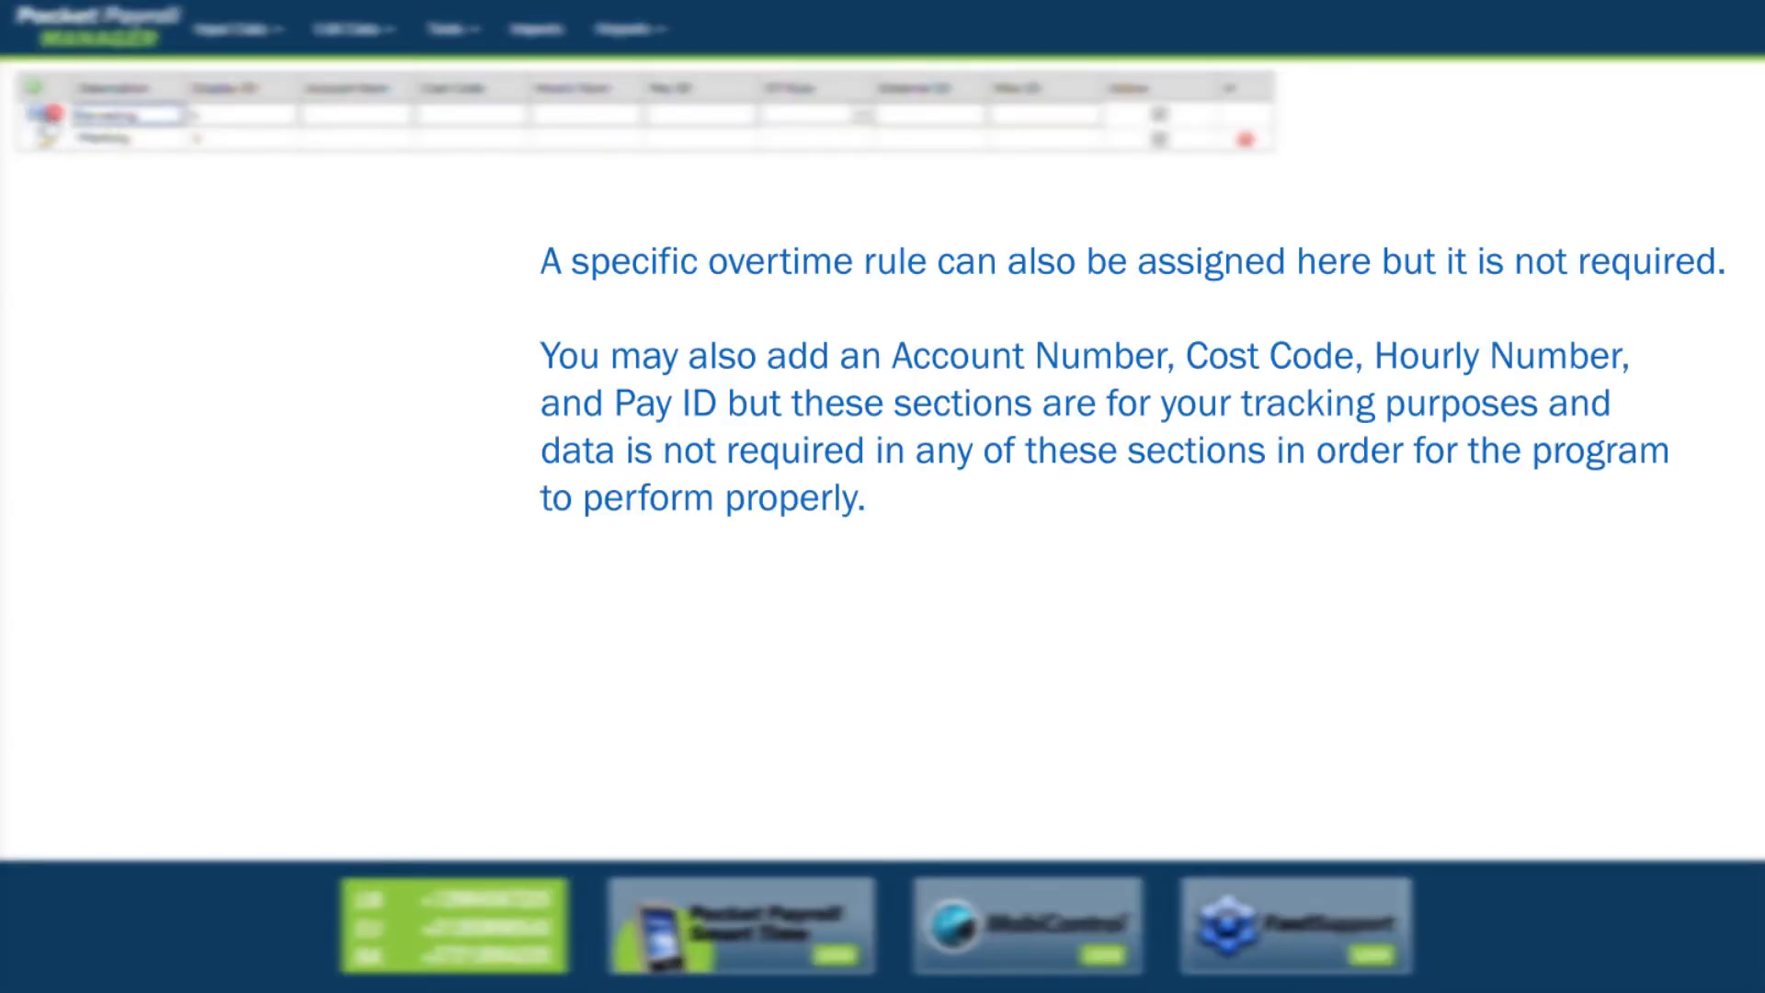
click(53, 112)
click(88, 115)
text(Pruning)
click(53, 113)
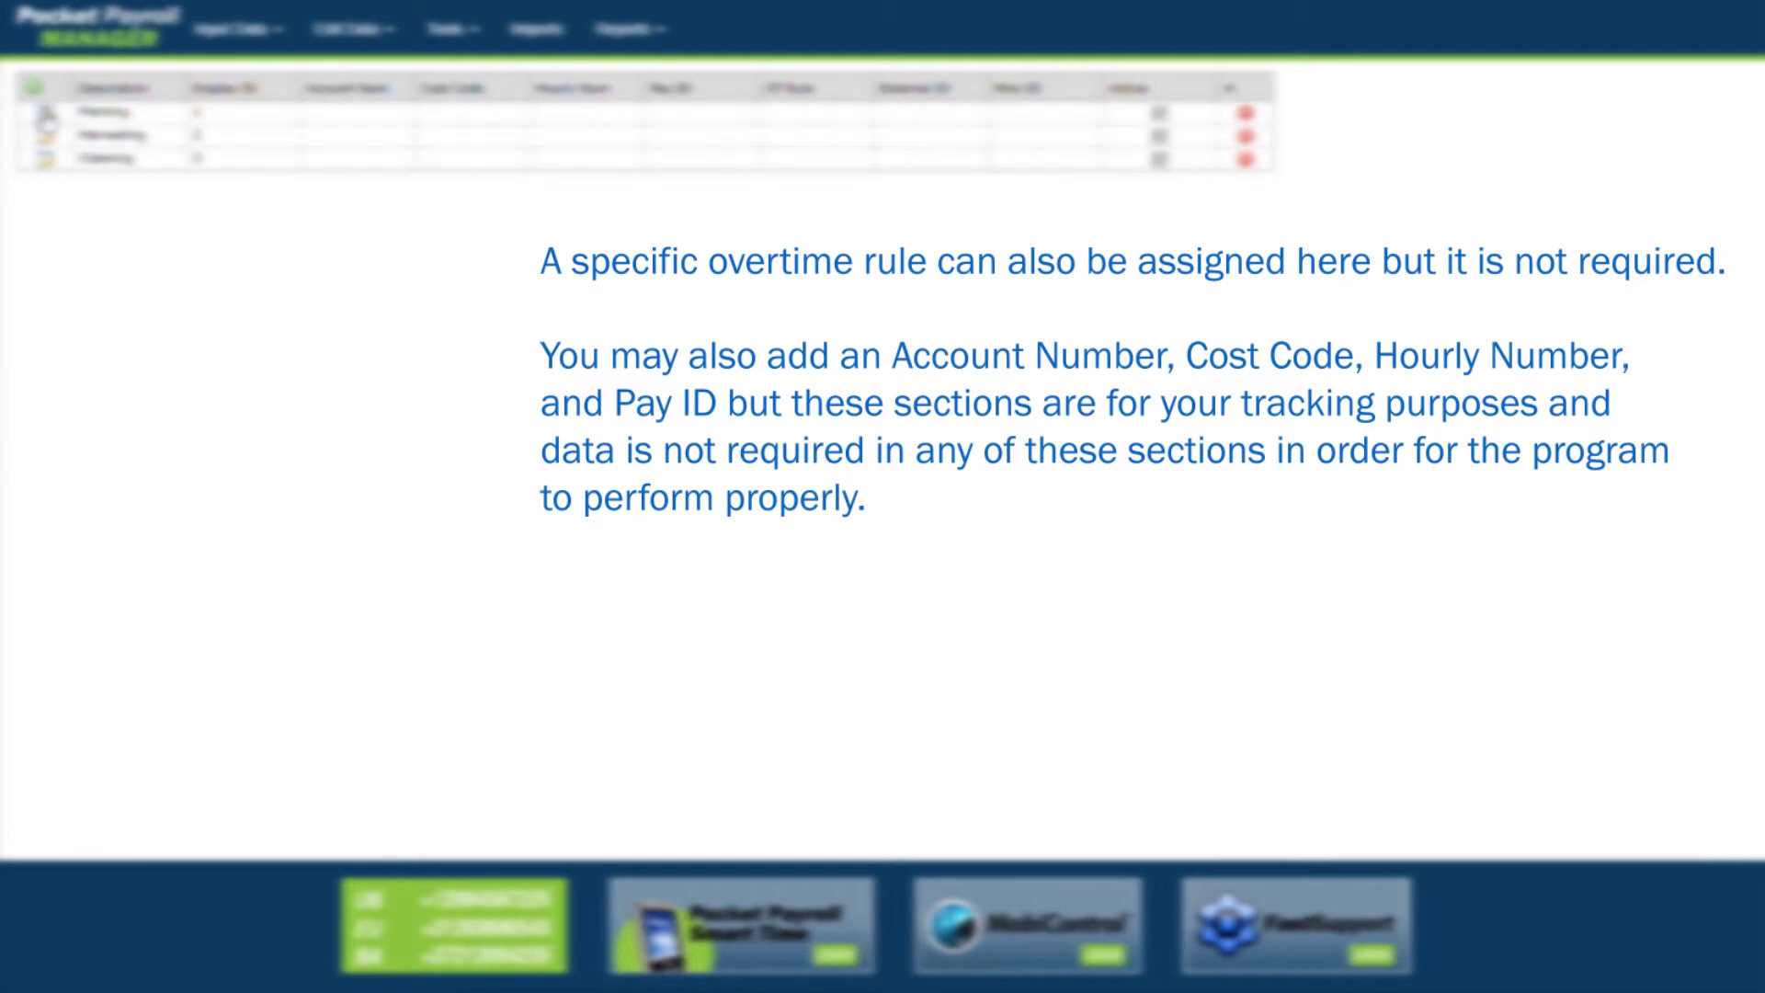
Step: Add and save the Spraying and Reporting activity rows
click(138, 118)
text(Spraying)
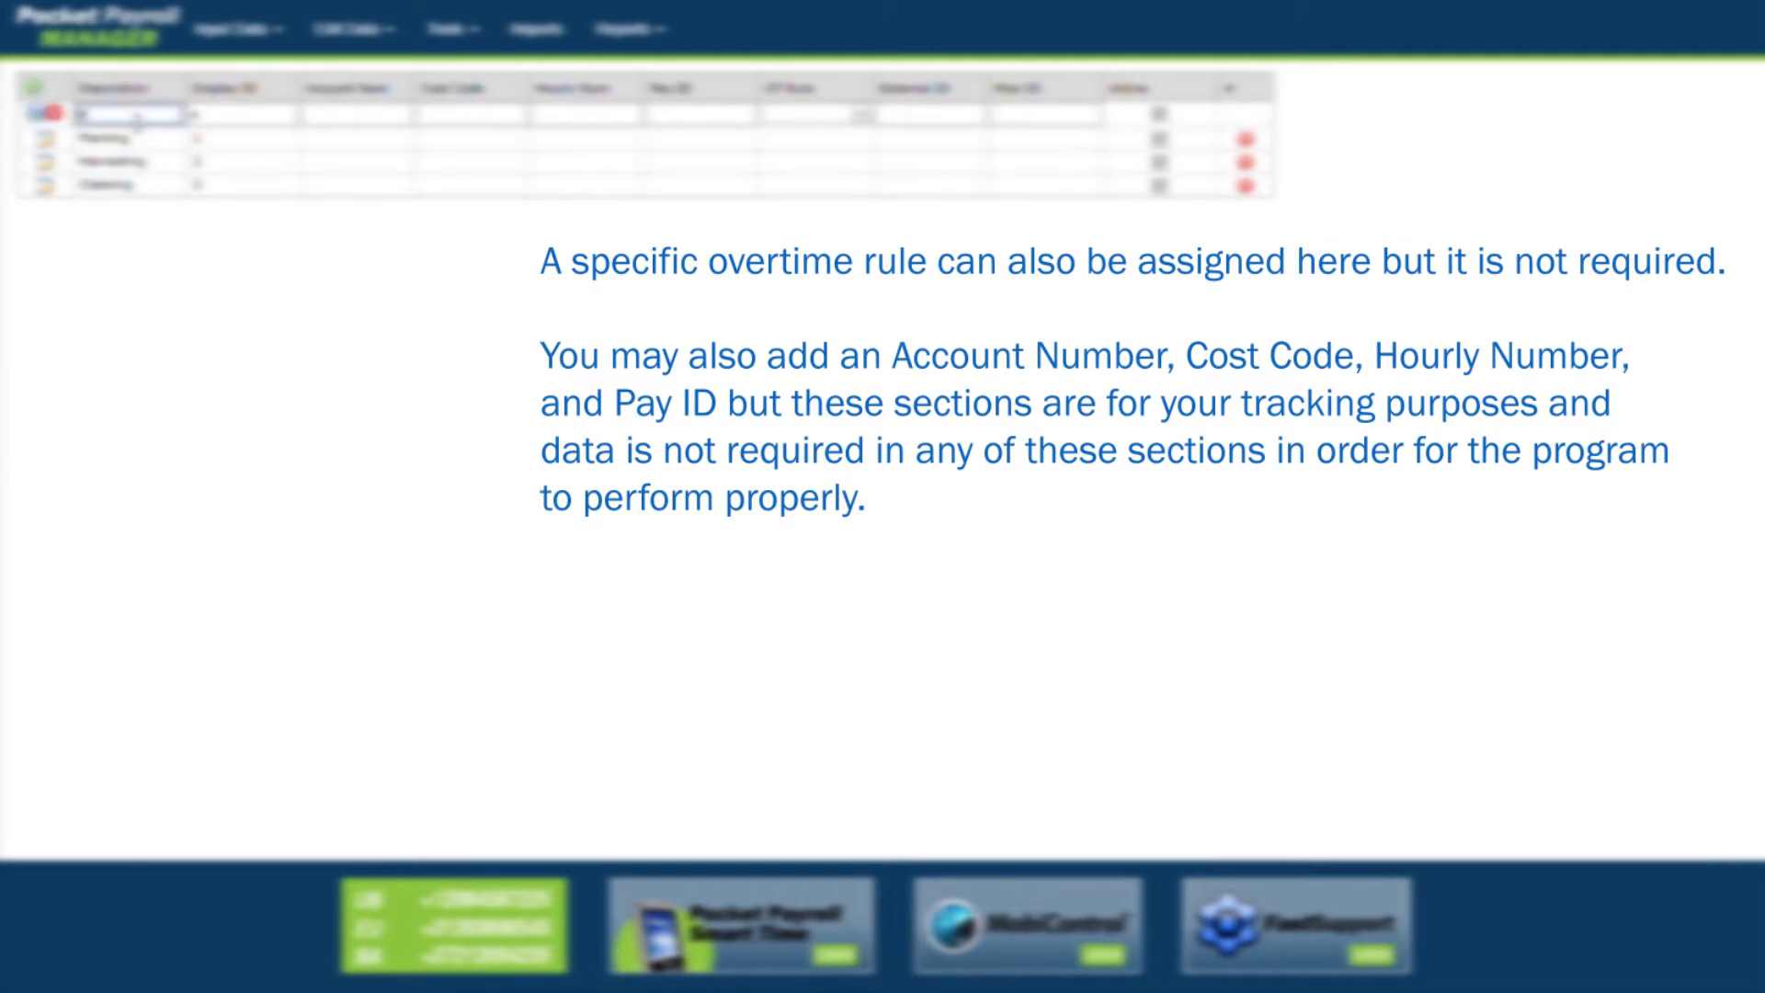
click(41, 113)
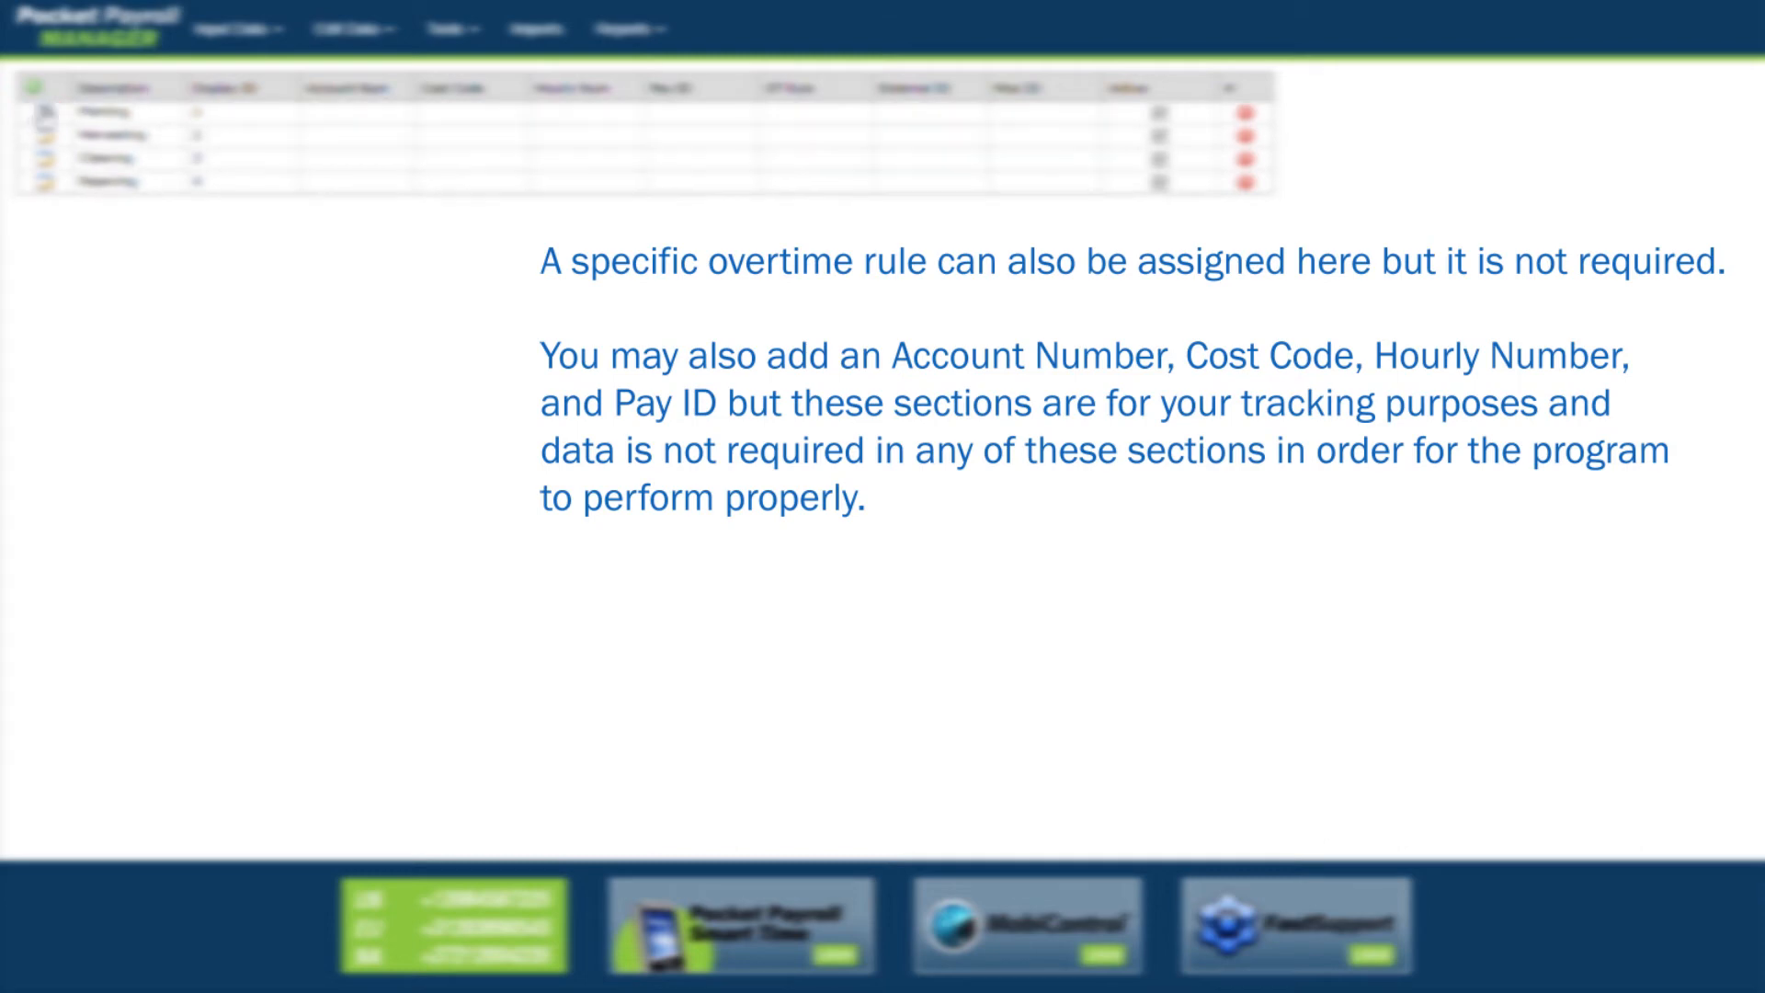
click(37, 88)
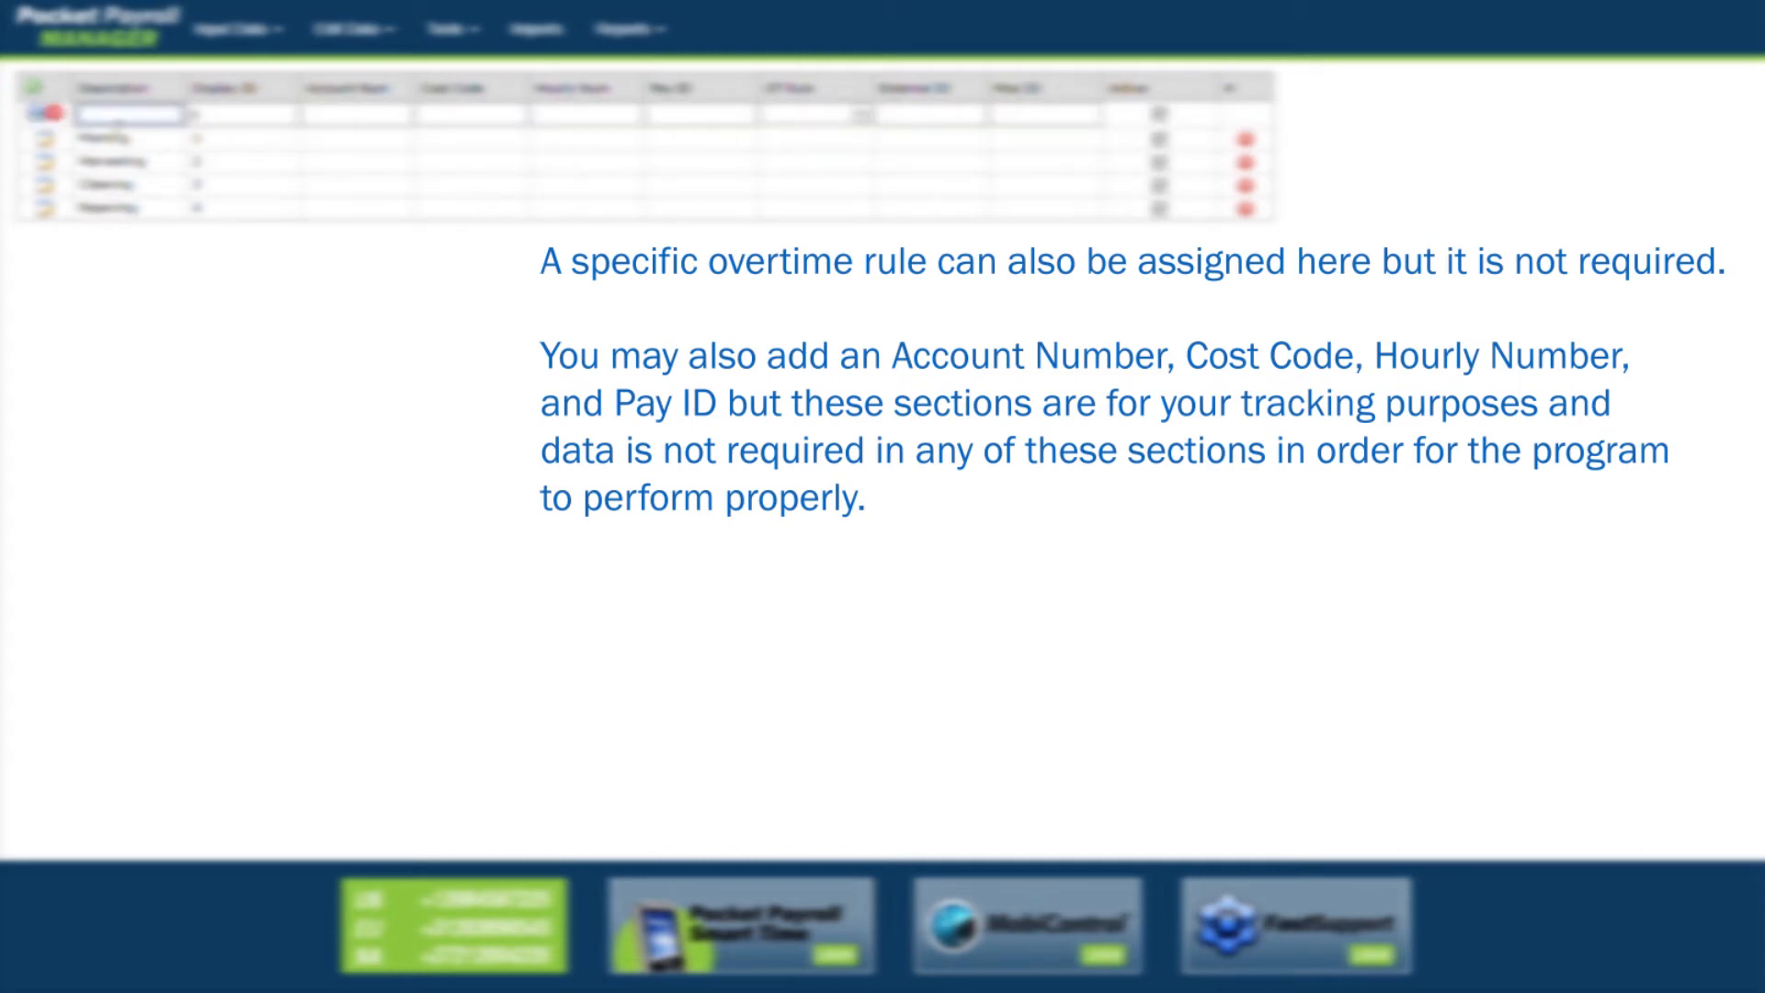
text(Reporting)
click(42, 115)
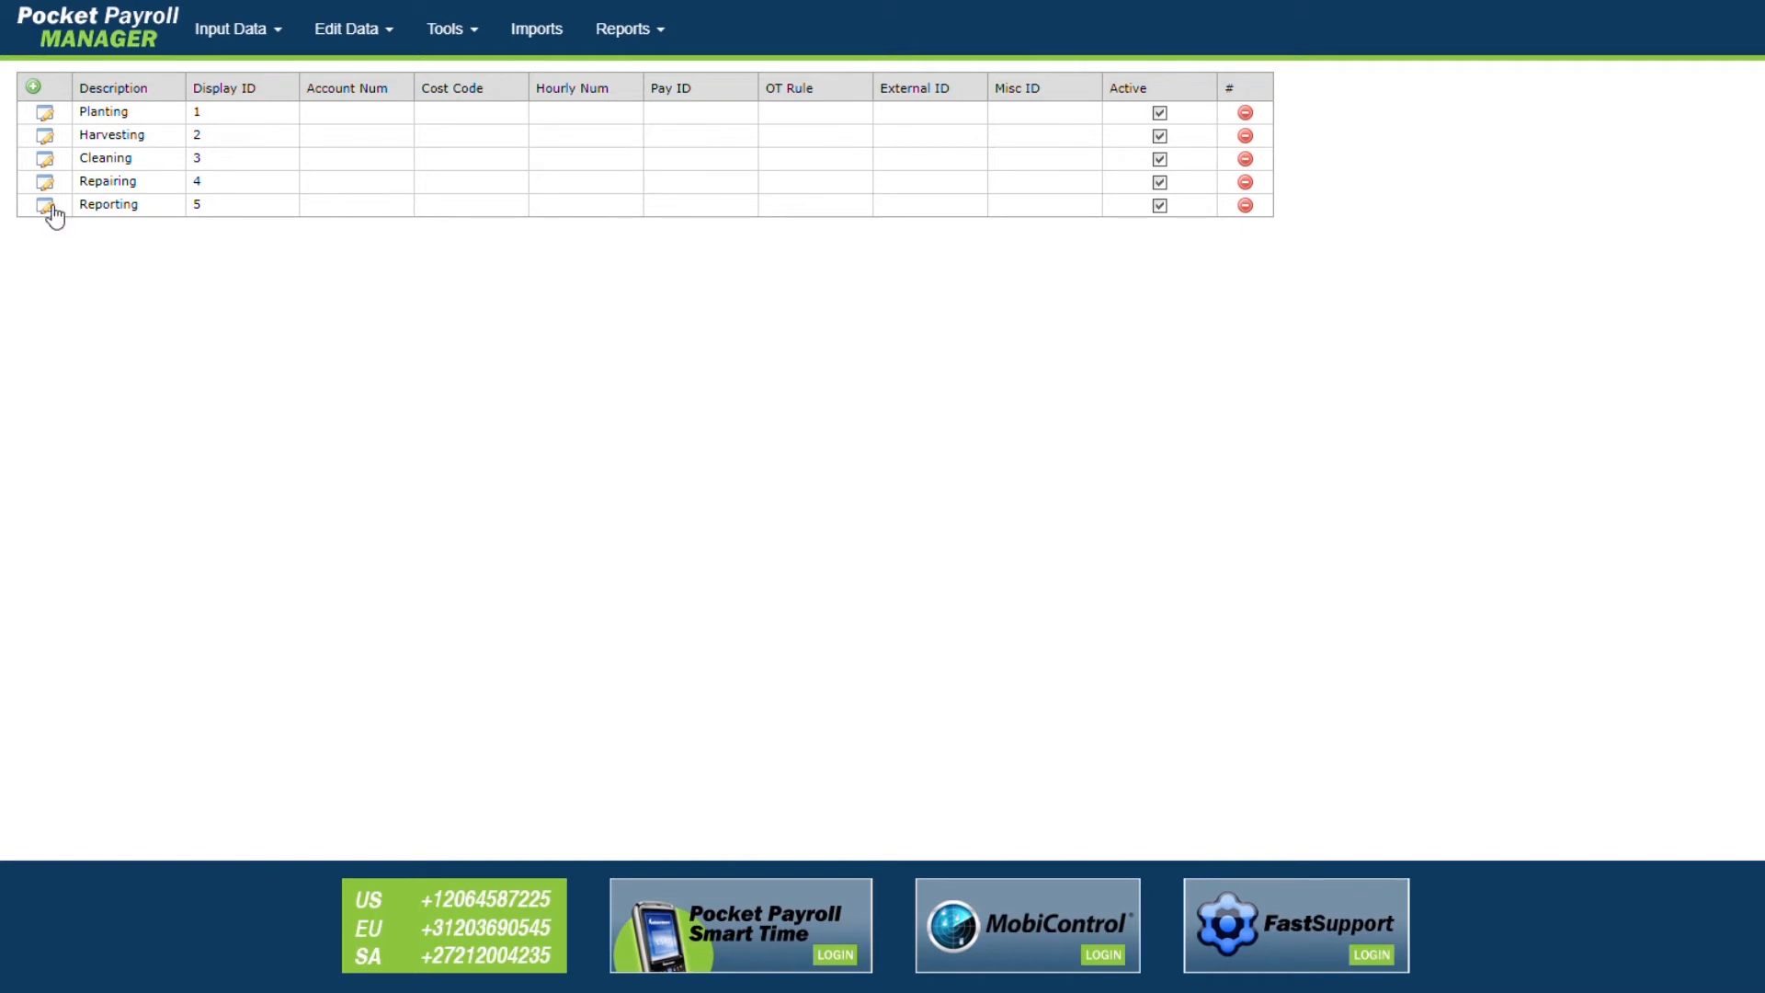
Step: Cancel the Planting row edit so its display ID stays 1
click(46, 114)
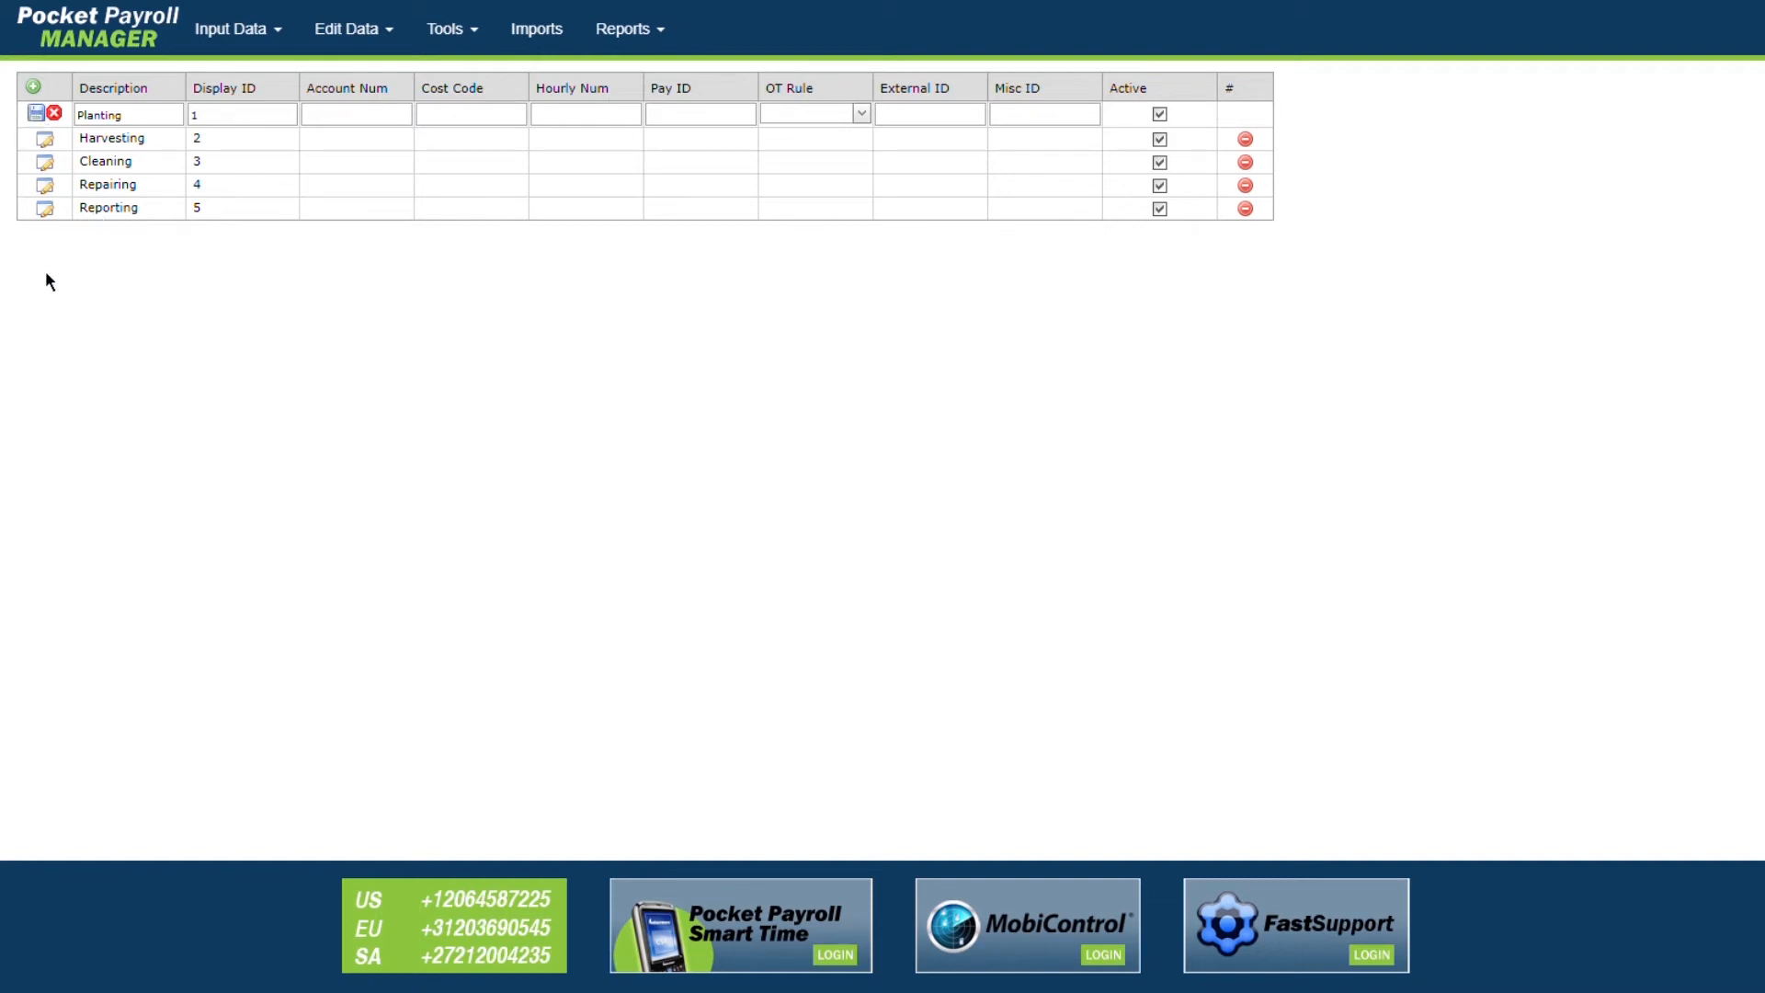
double_click(207, 121)
click(54, 114)
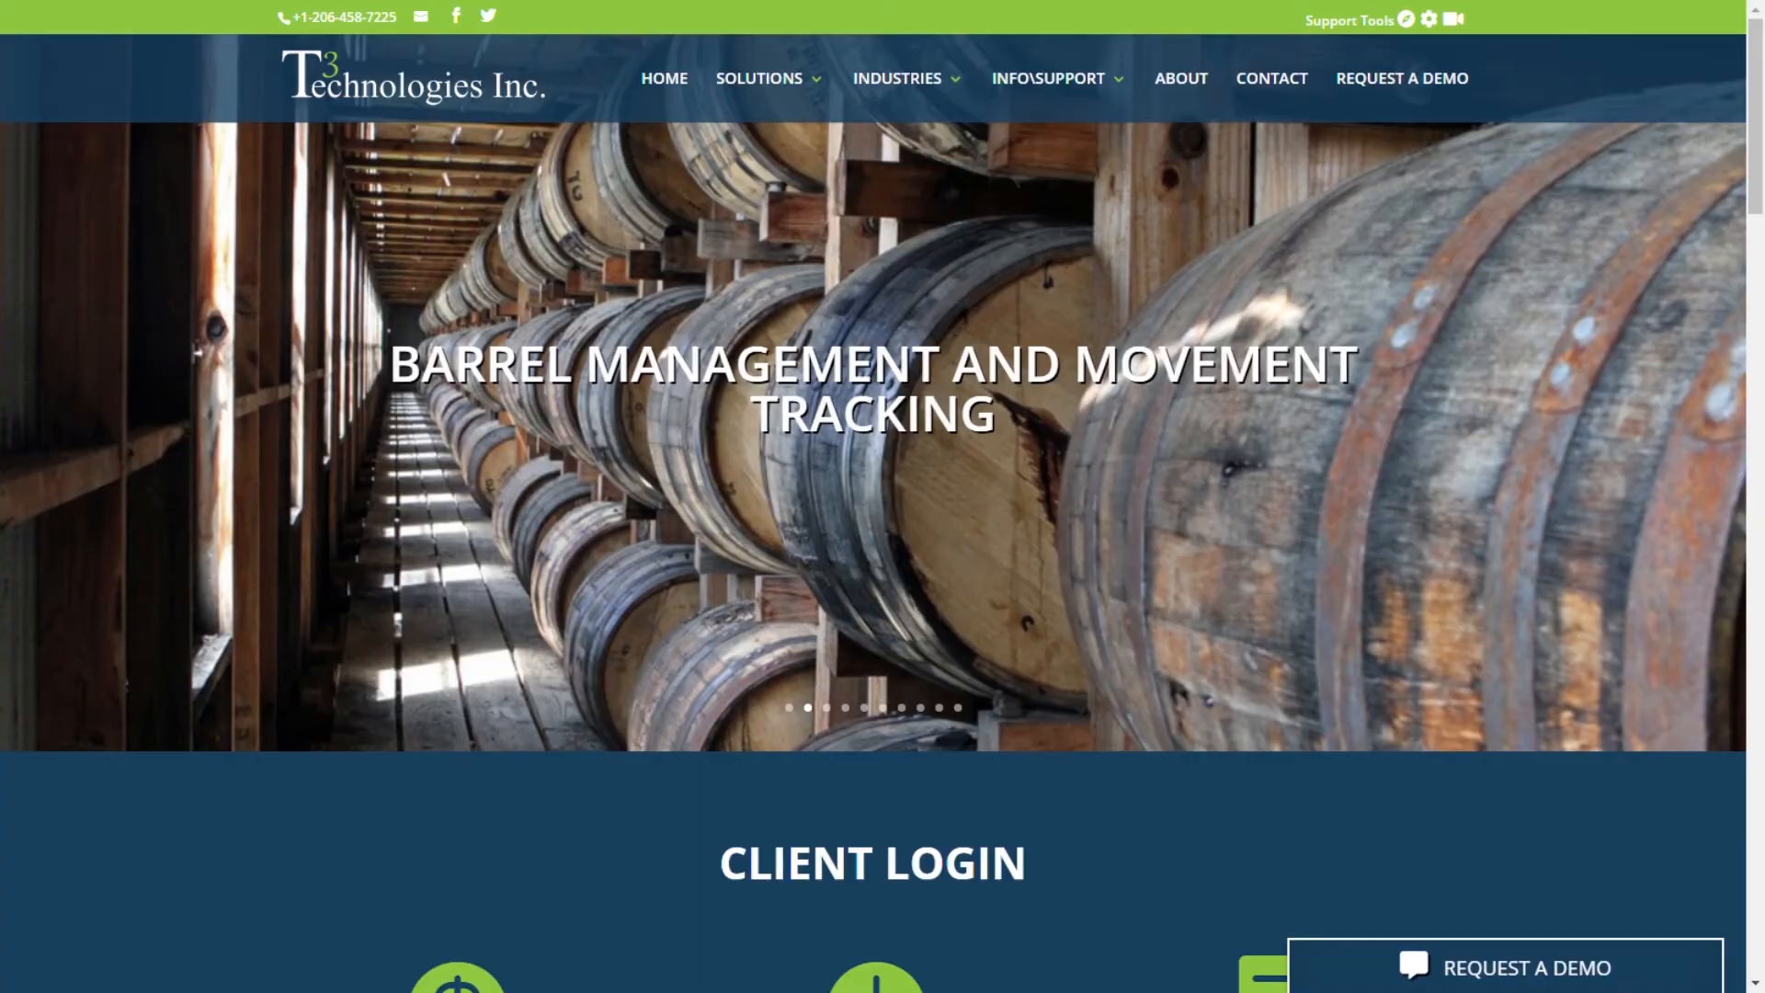
Step: Sign back in with the demo account and open the Packages list
scroll(883, 496, down, 5)
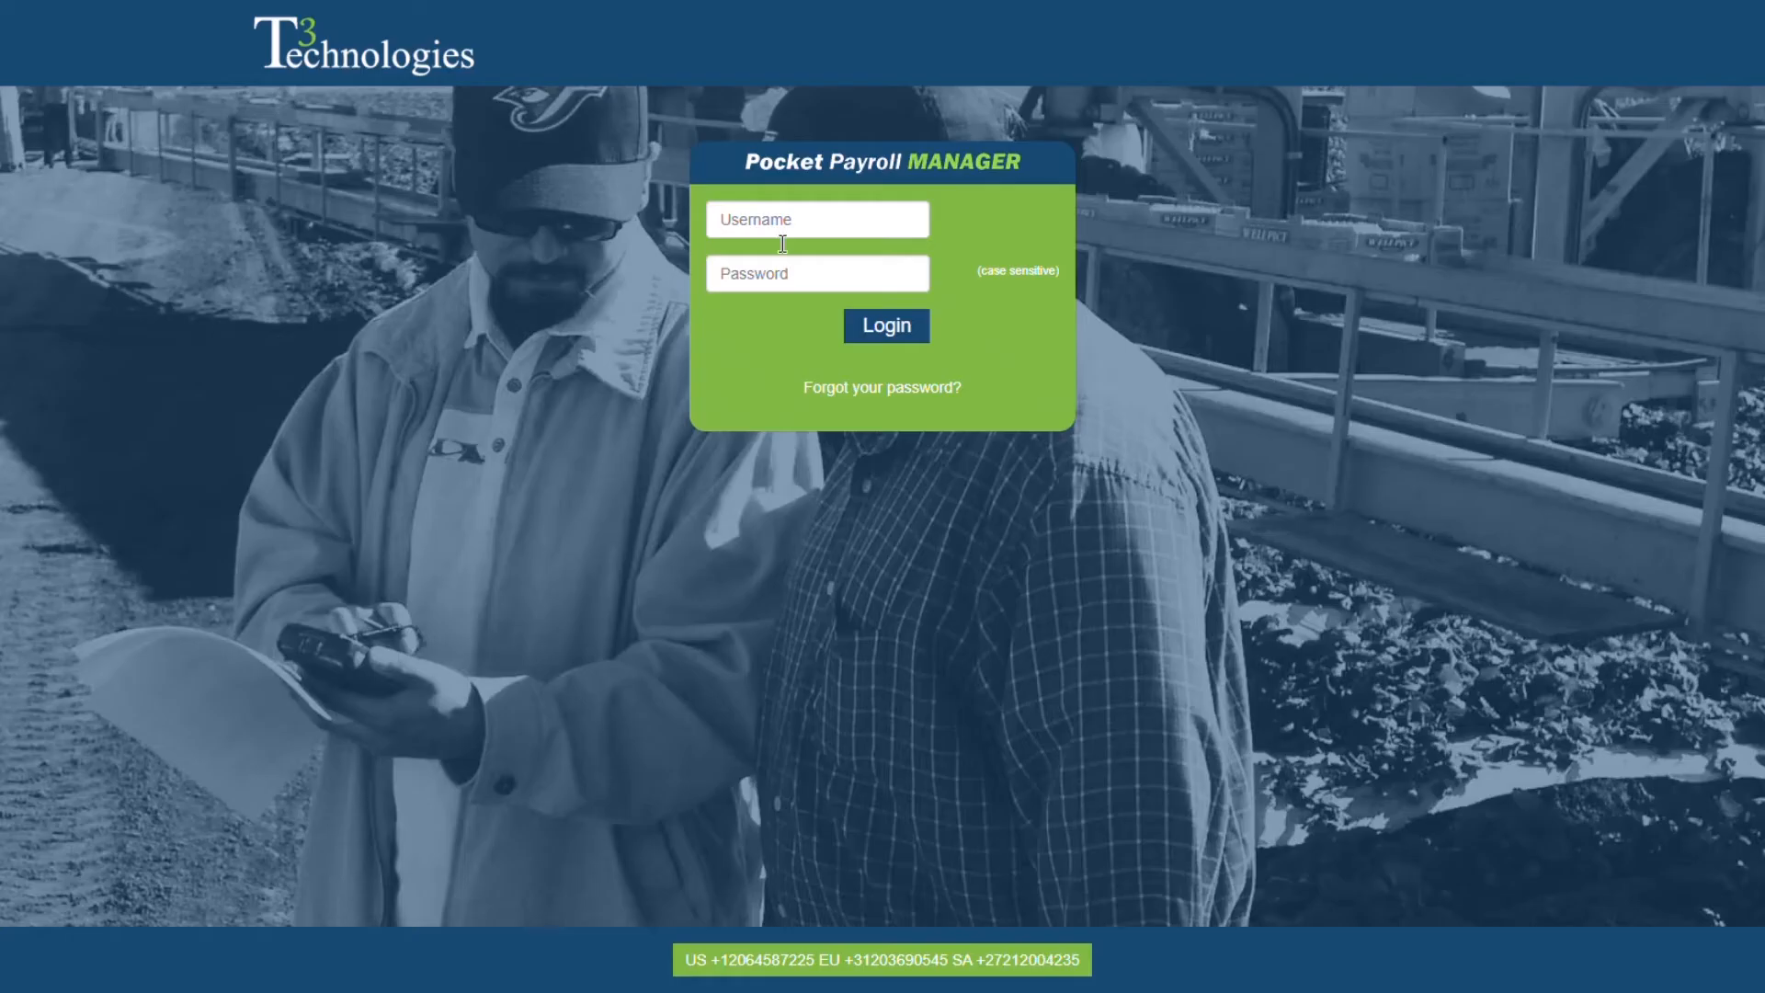
click(783, 241)
text(Demo)
key(Tab)
text(D••••)
key(BackSpace)
key(BackSpace)
key(BackSpace)
key(BackSpace)
key(BackSpace)
text(••••••)
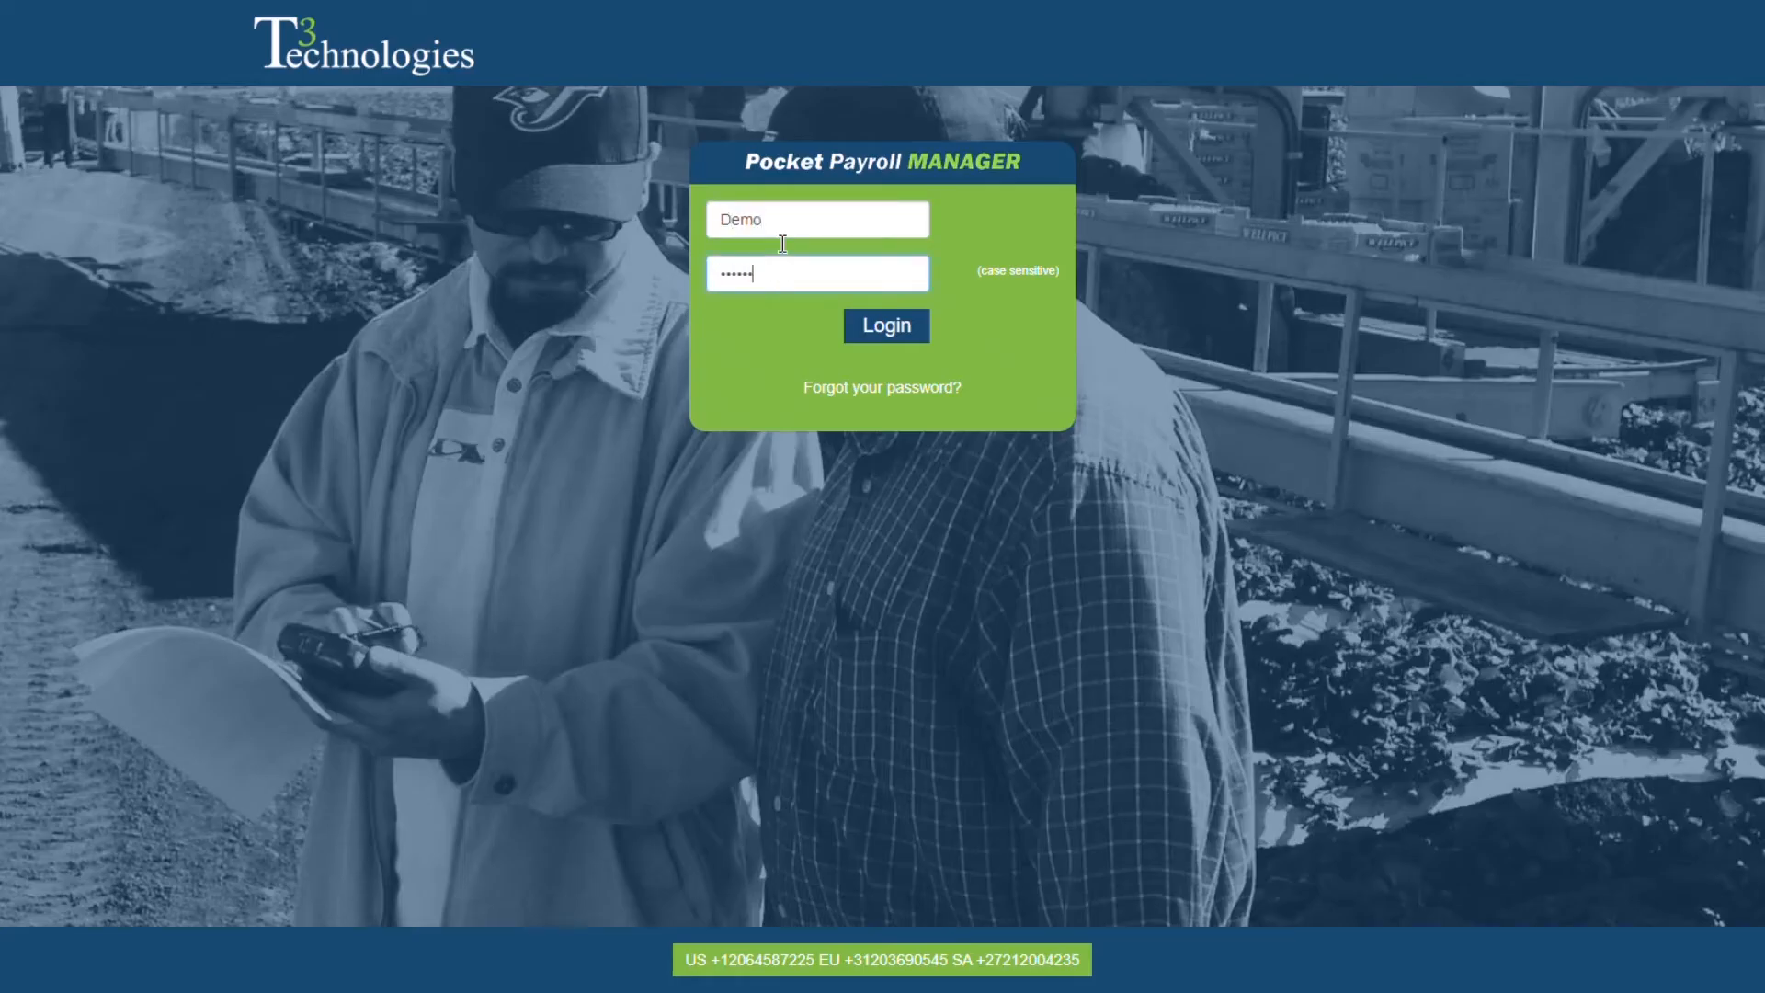
key(Return)
click(273, 34)
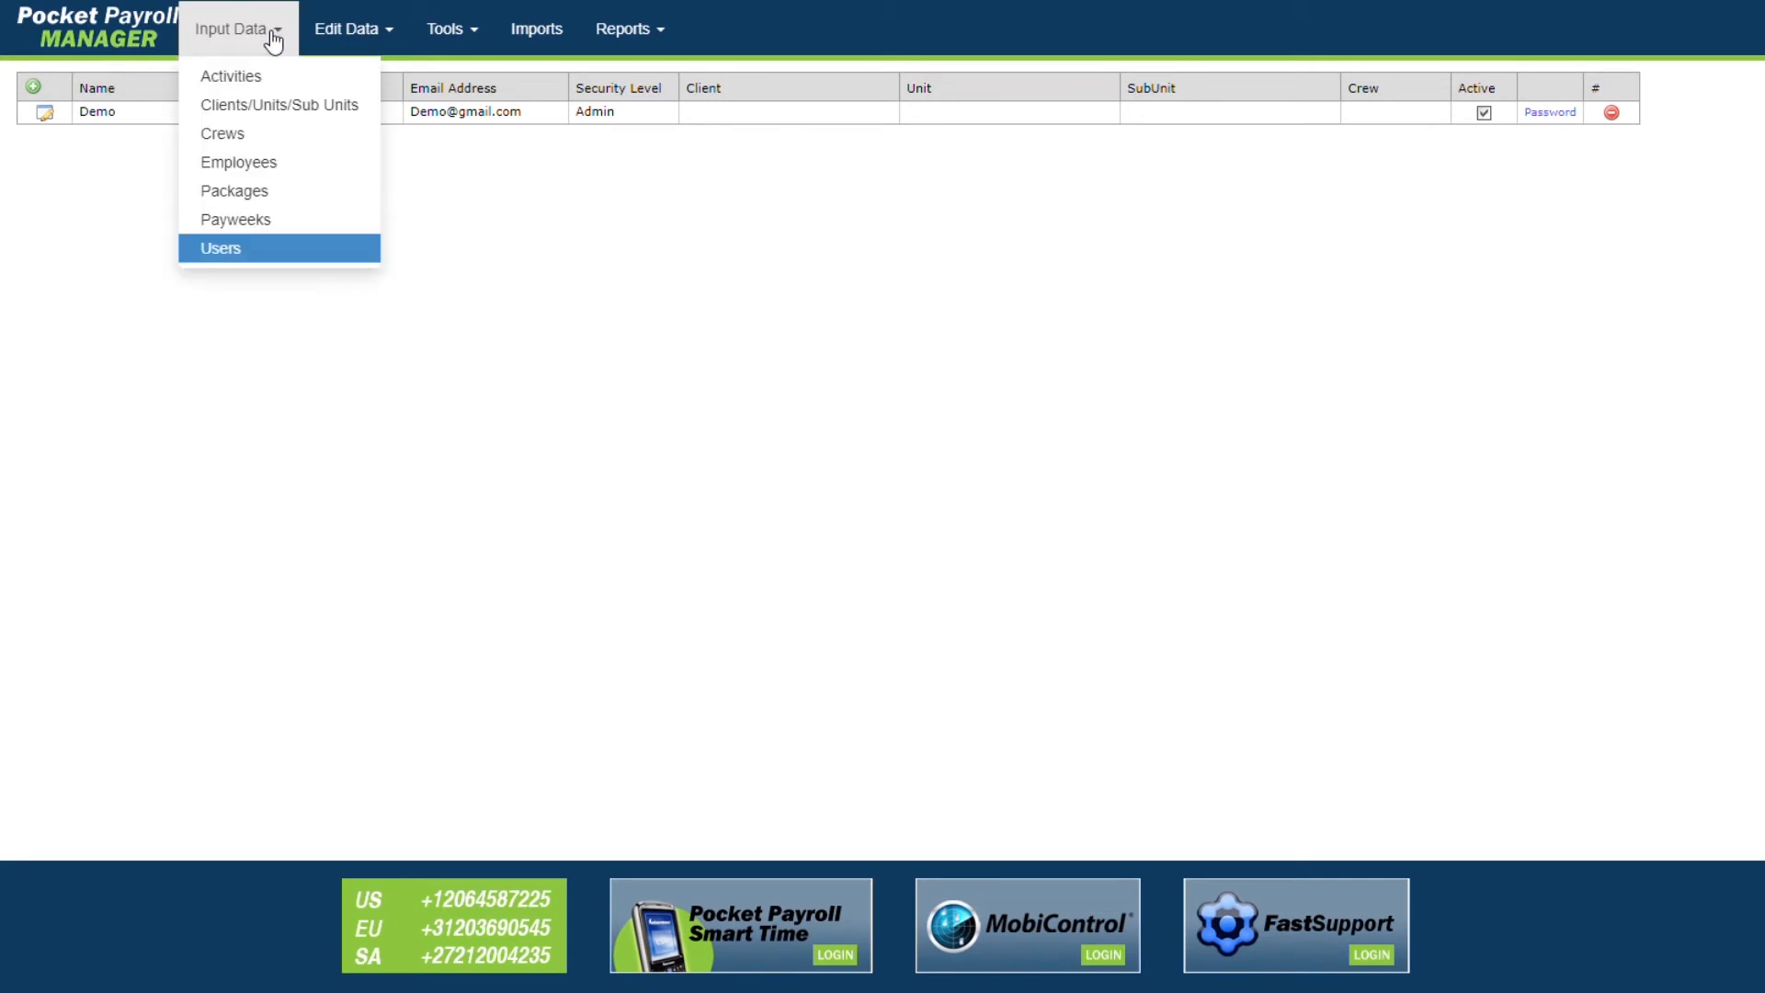
click(248, 190)
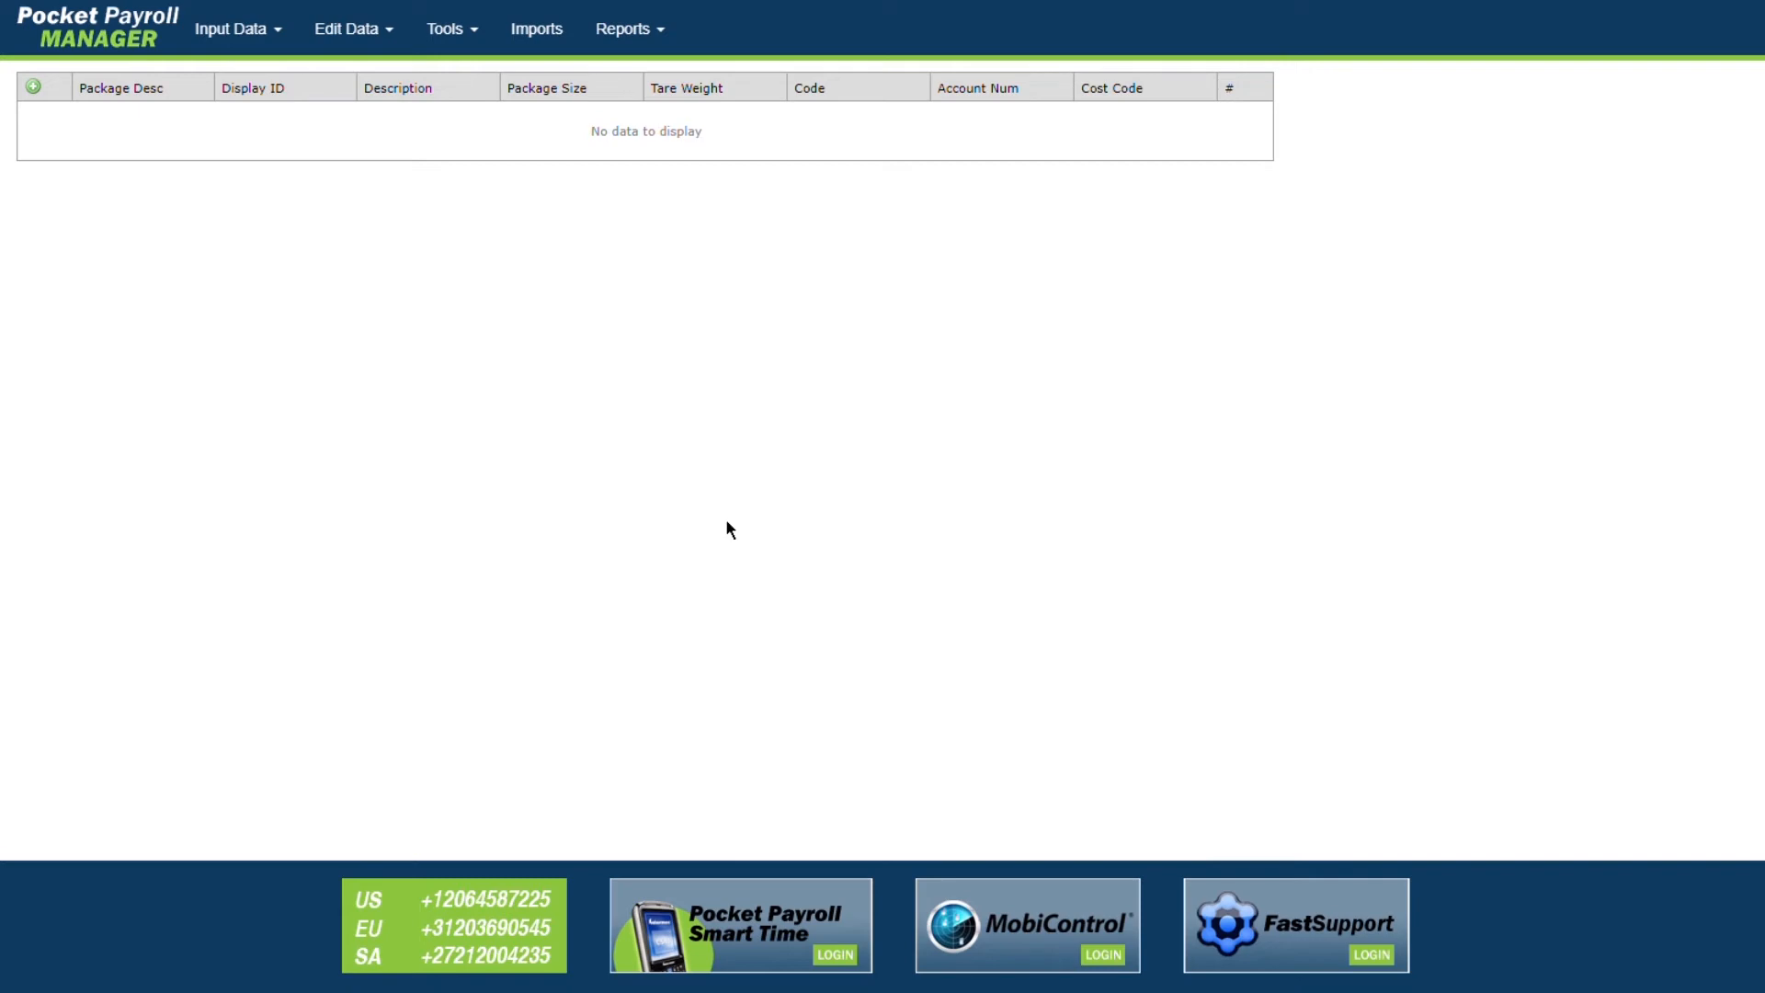
Step: Add a package named Bin with description Bin and save it
click(34, 88)
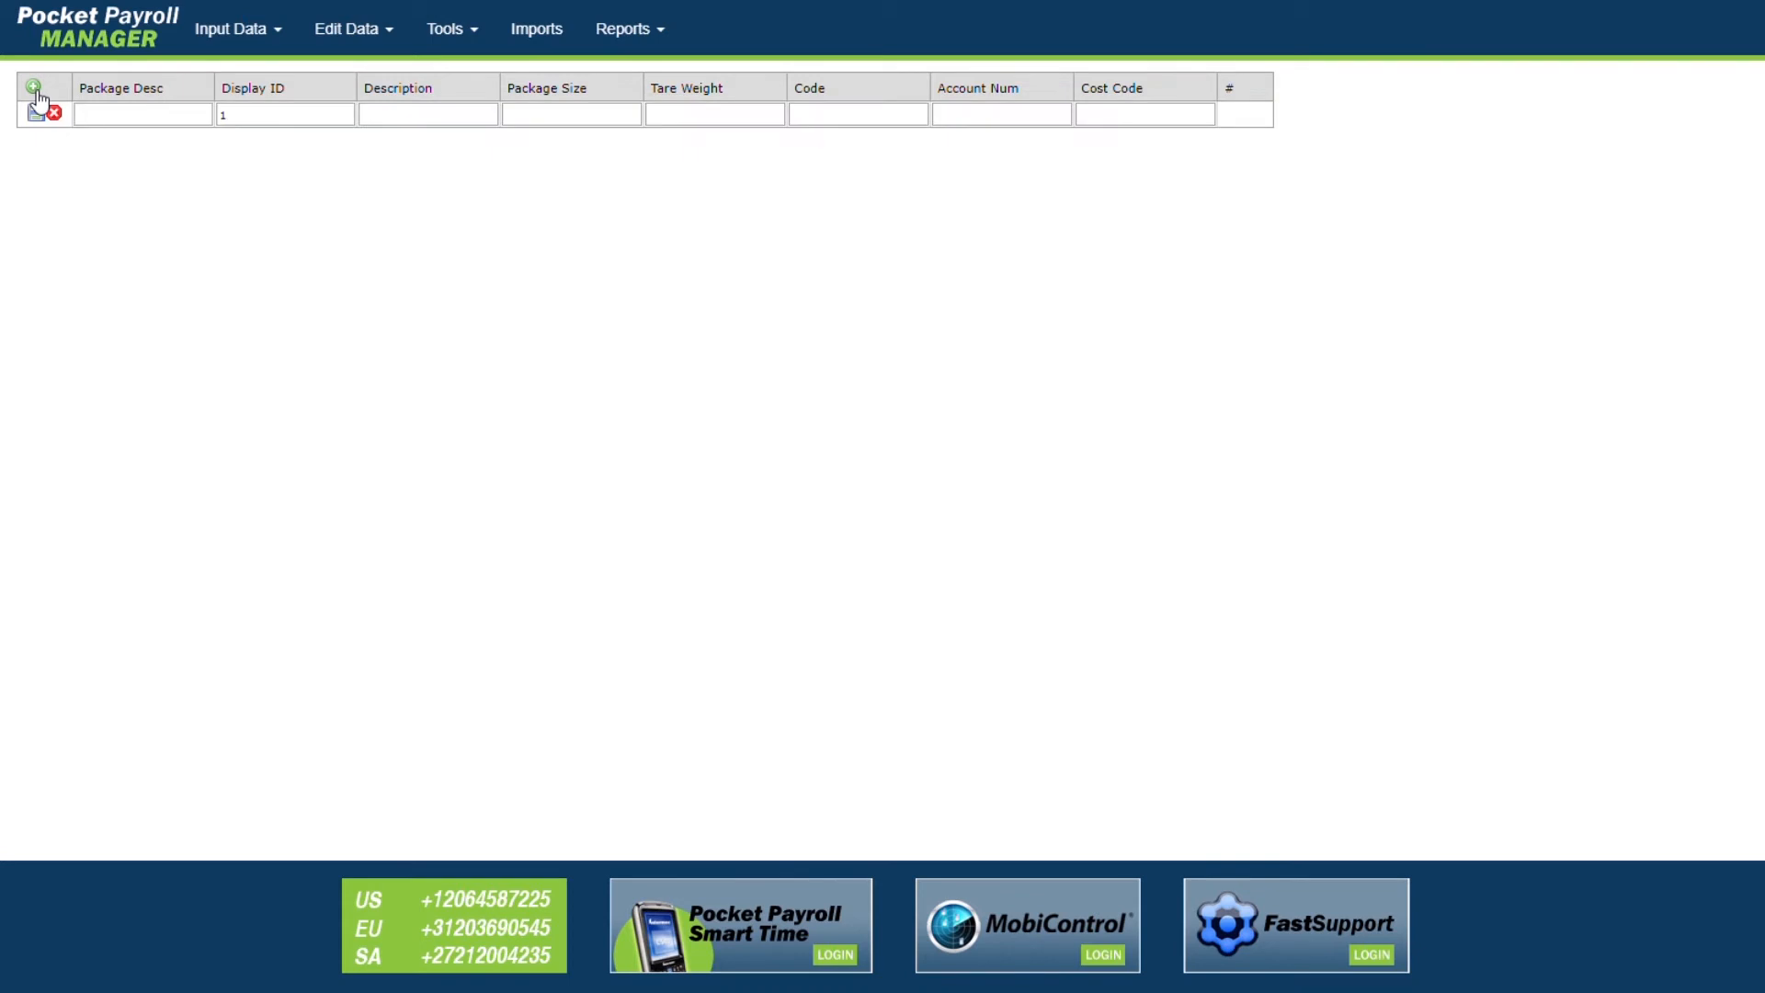
click(111, 125)
text(Bin)
click(411, 137)
text(Bin)
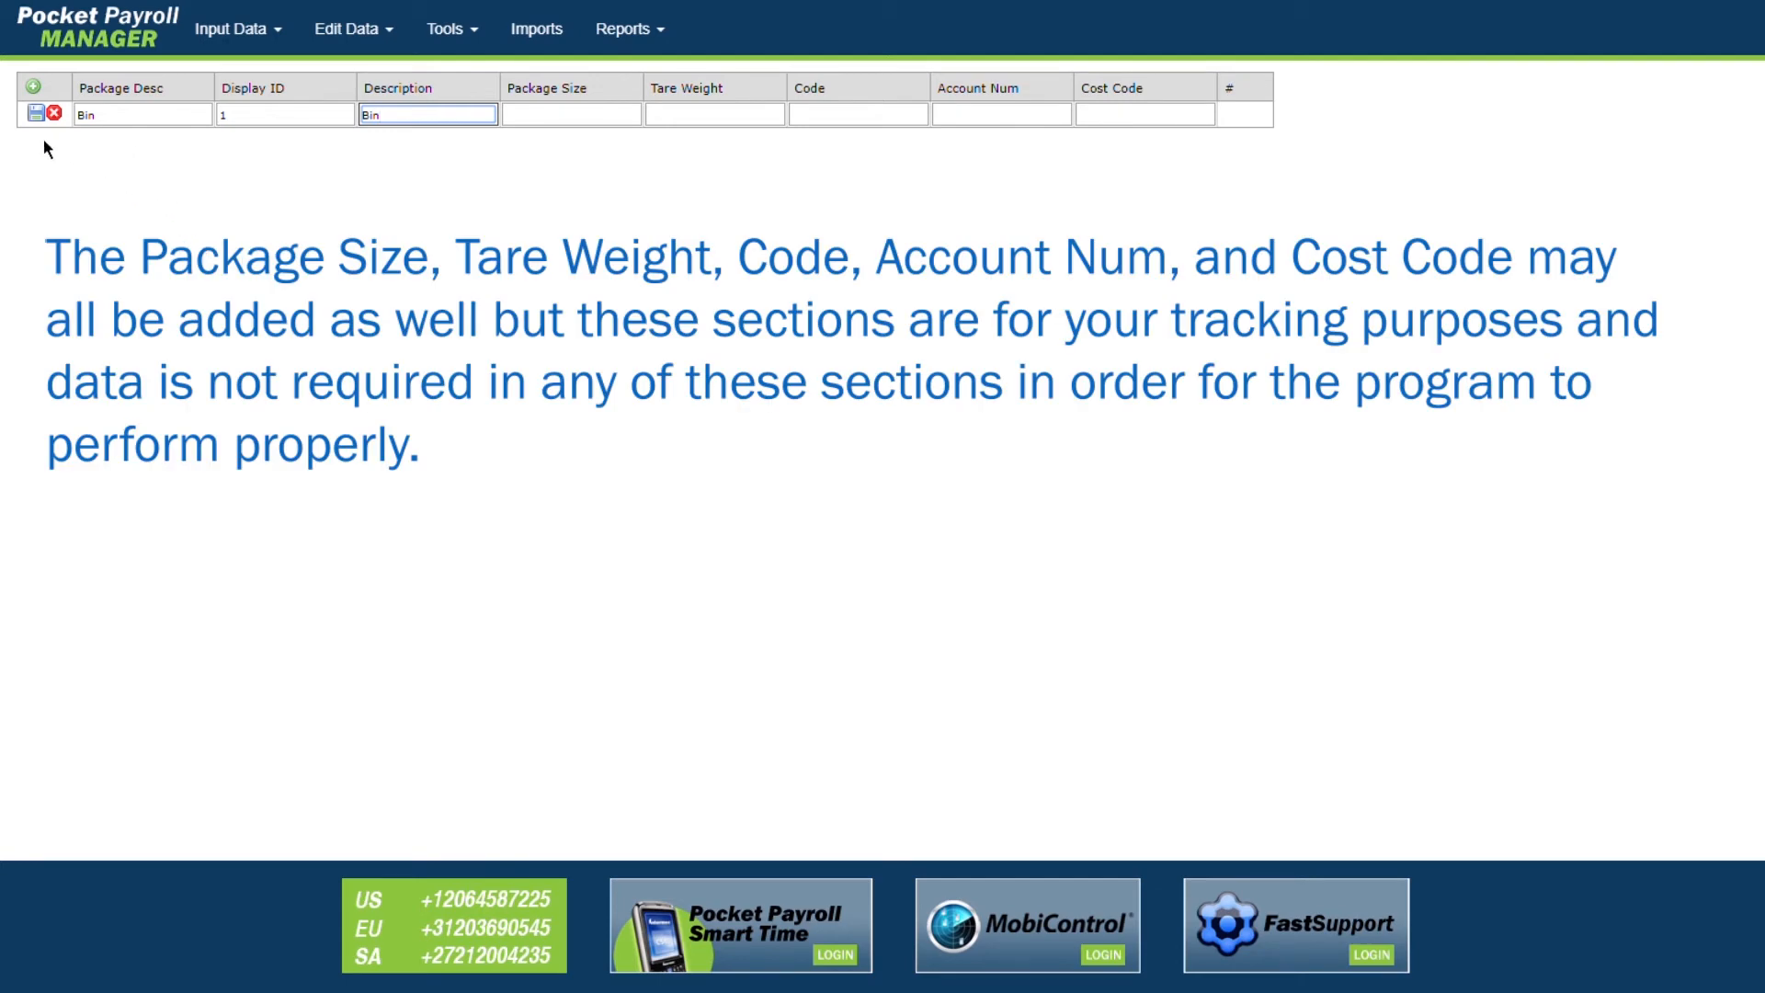
click(32, 116)
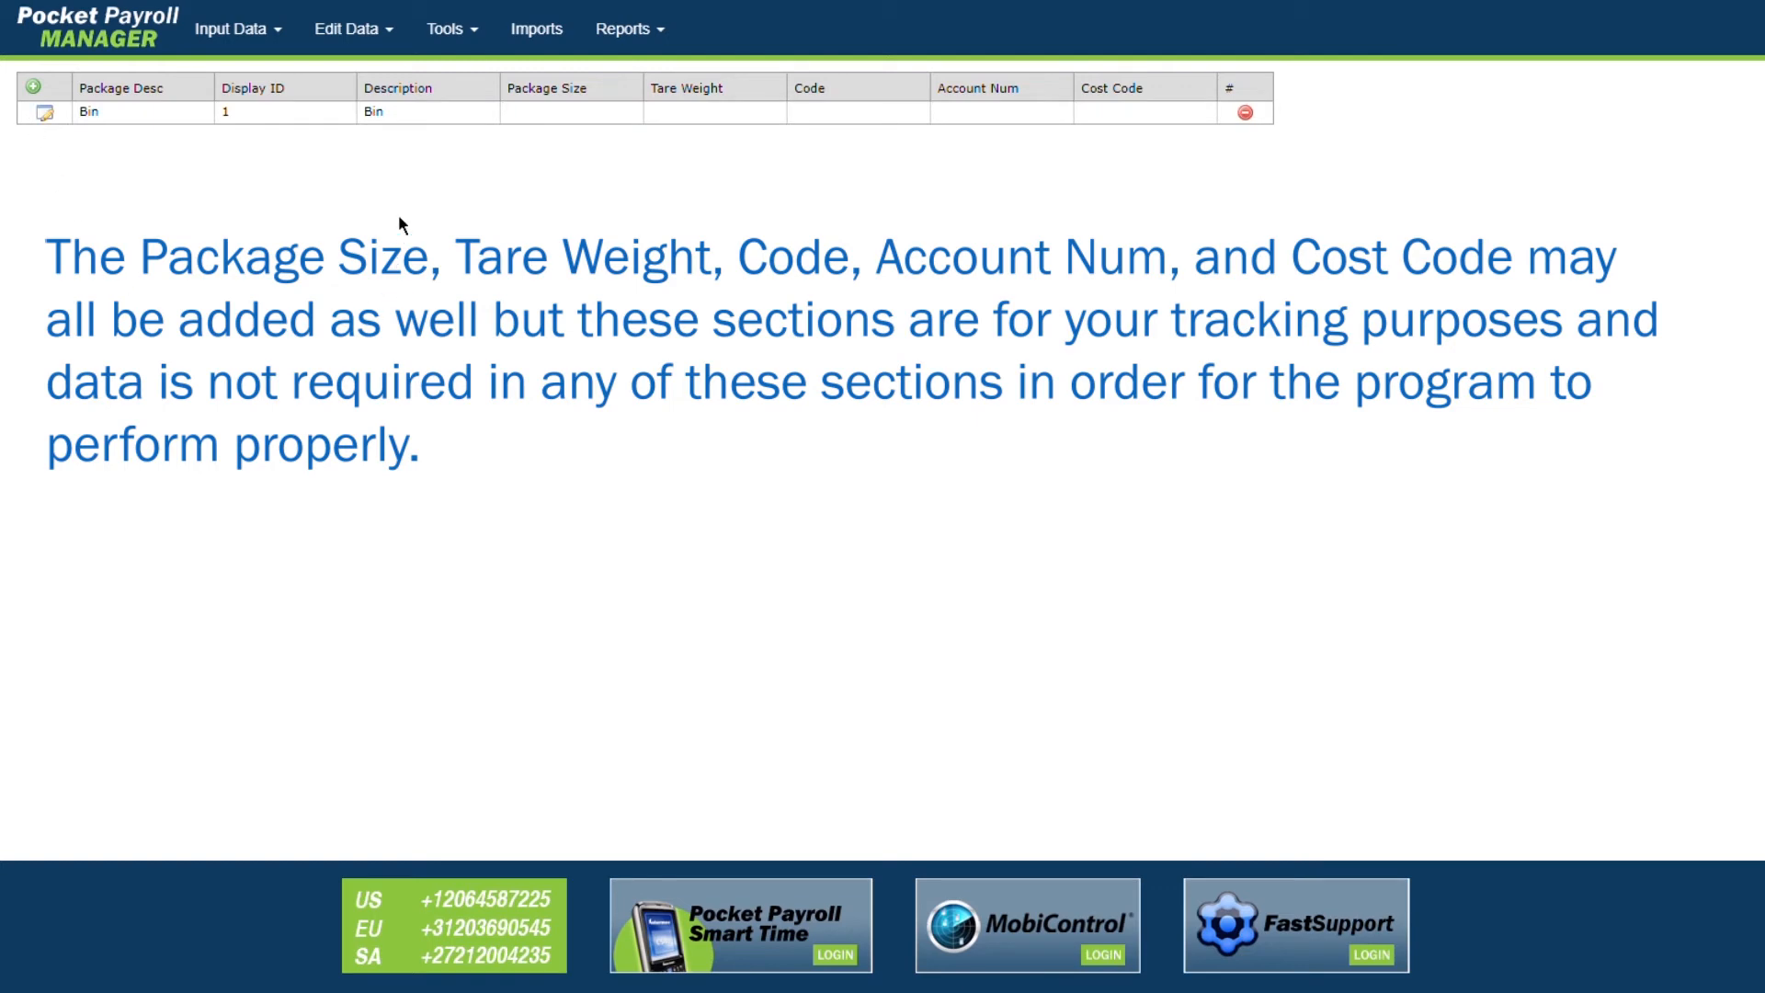
Step: Add and save a Bucket package as Display ID 2 below Bin
click(46, 115)
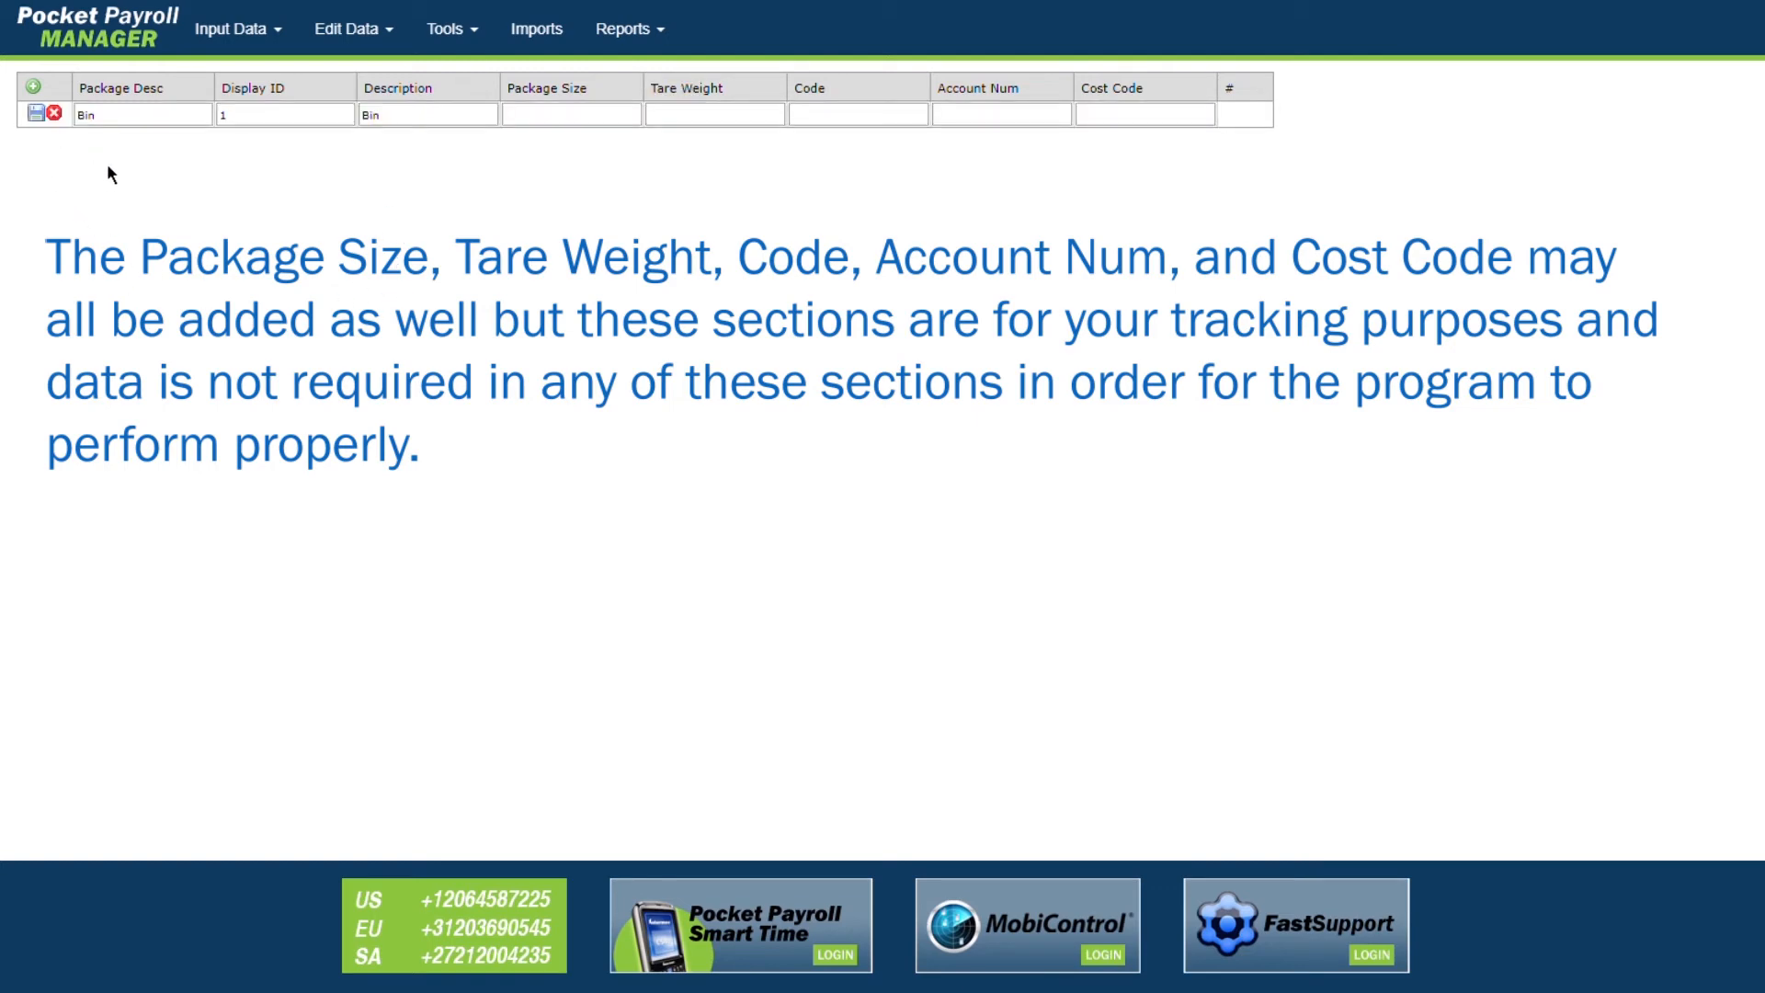
click(36, 116)
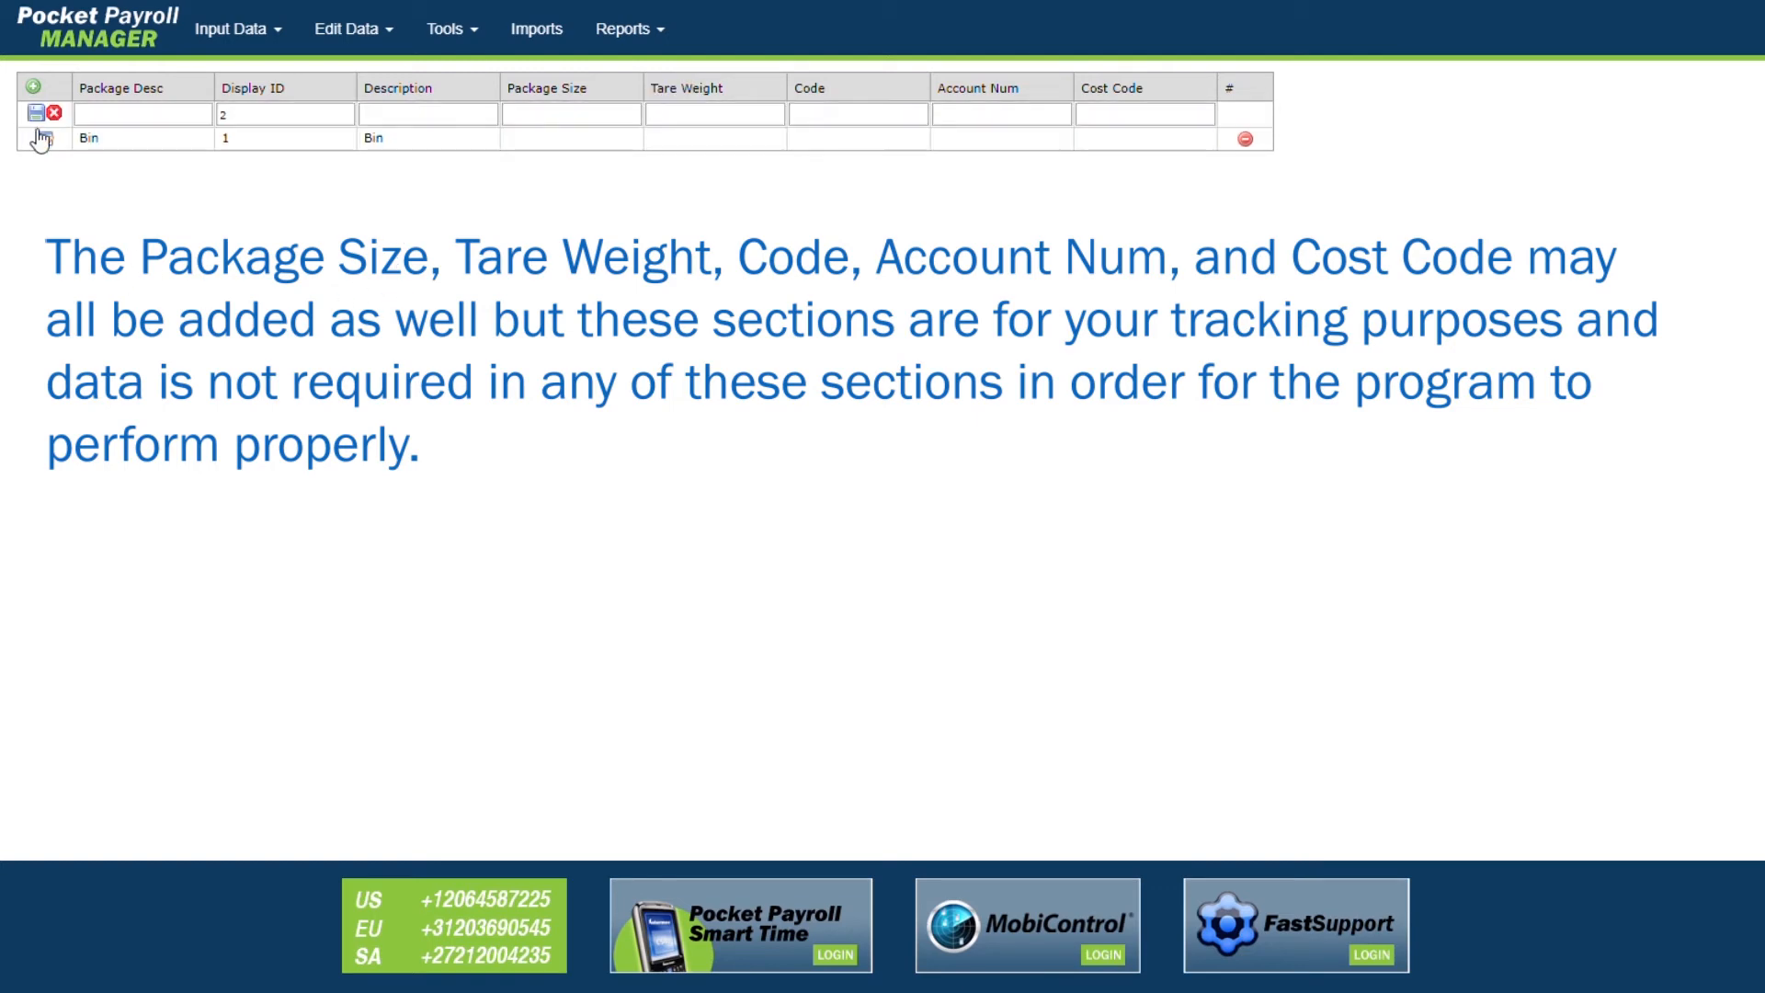
click(103, 115)
text(B)
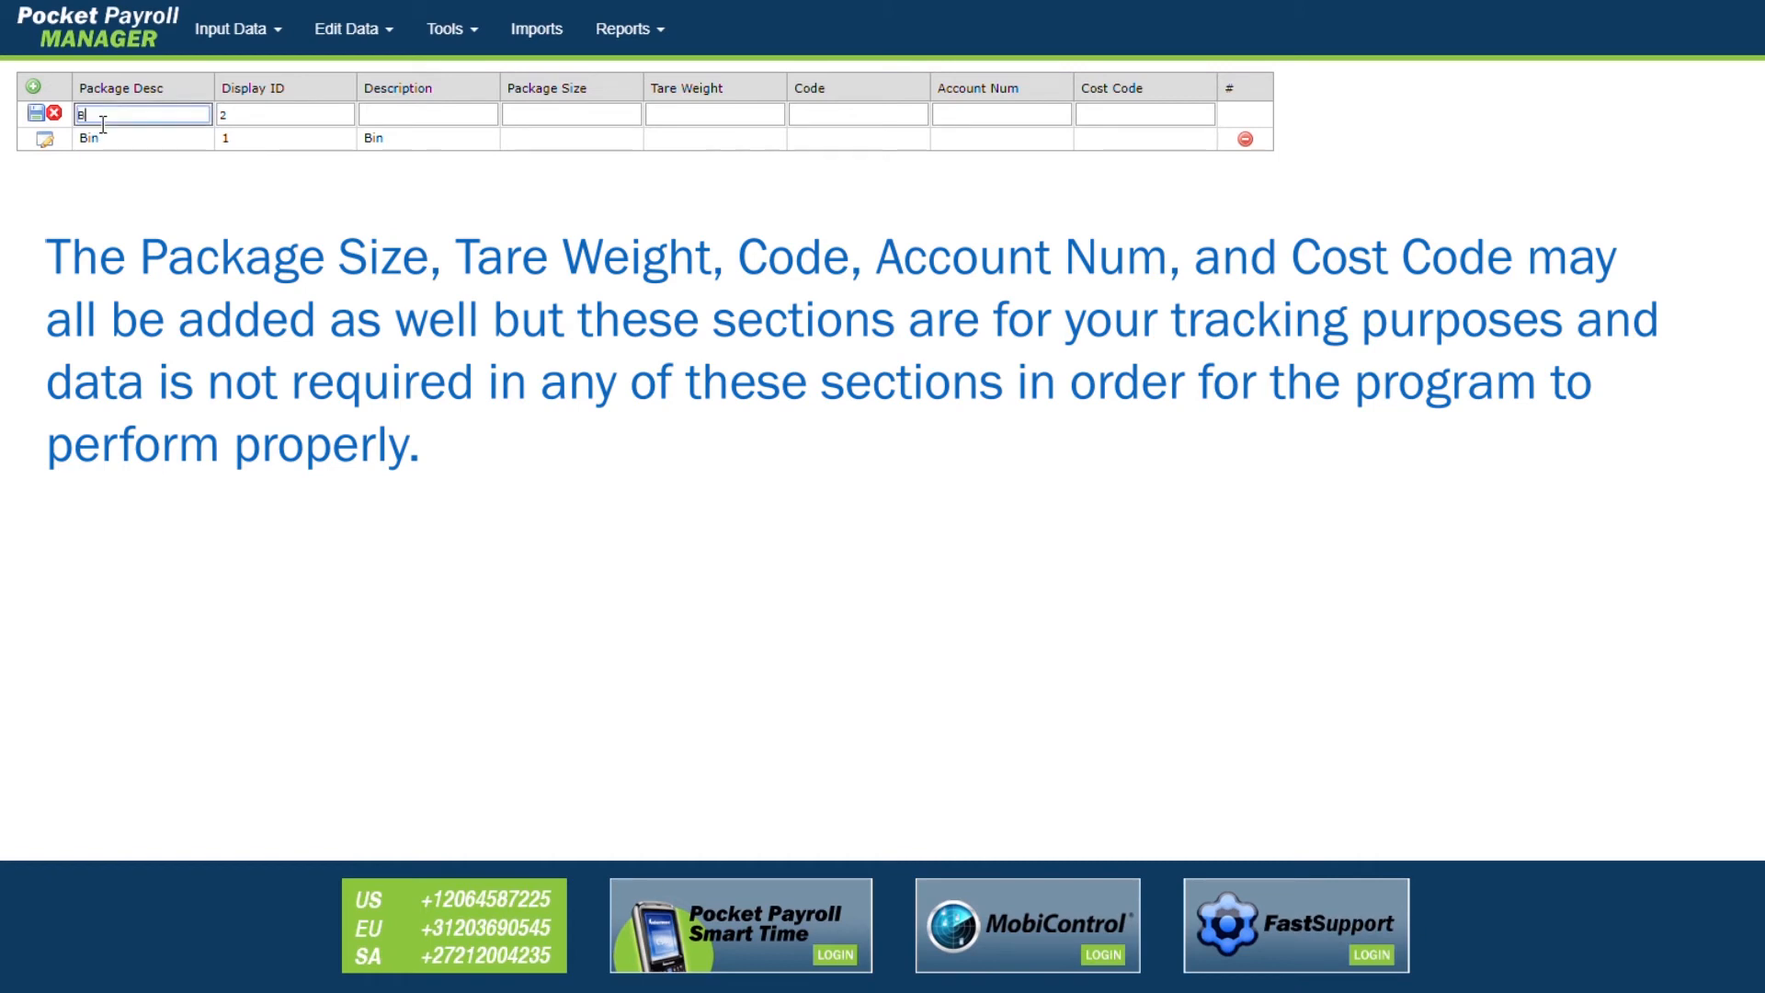
text(ucket)
key(Tab)
key(Tab)
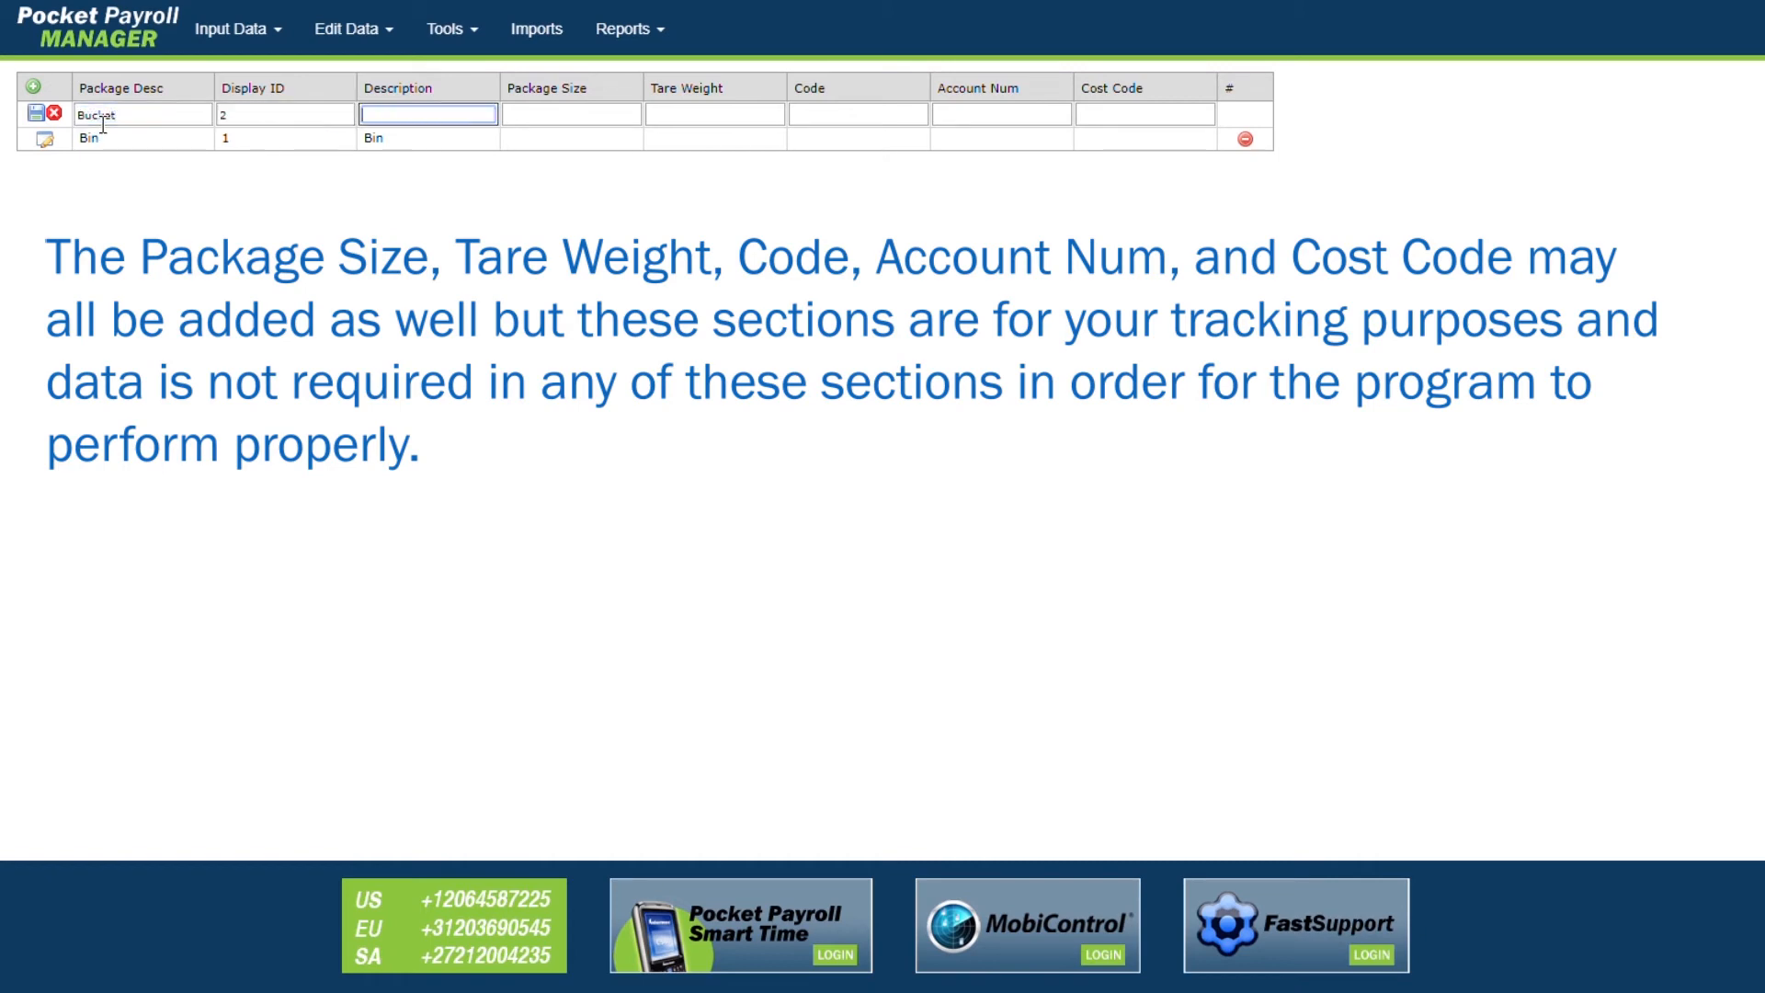
text(Bucket)
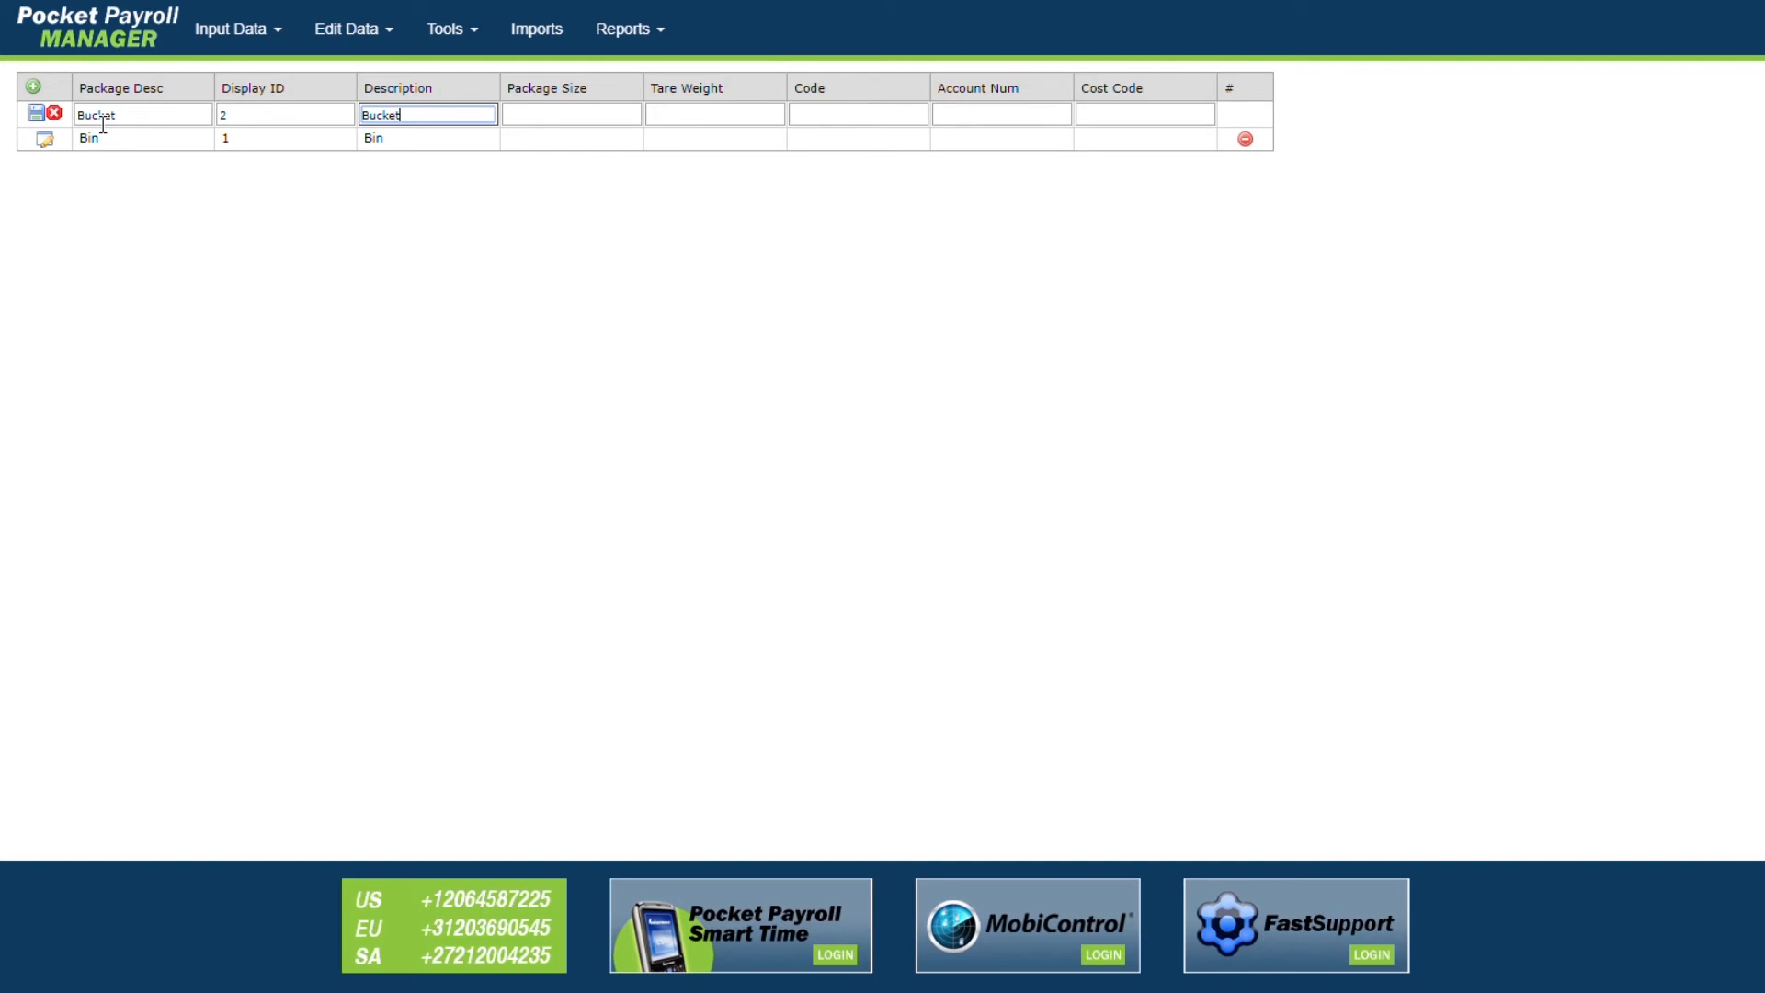
click(36, 114)
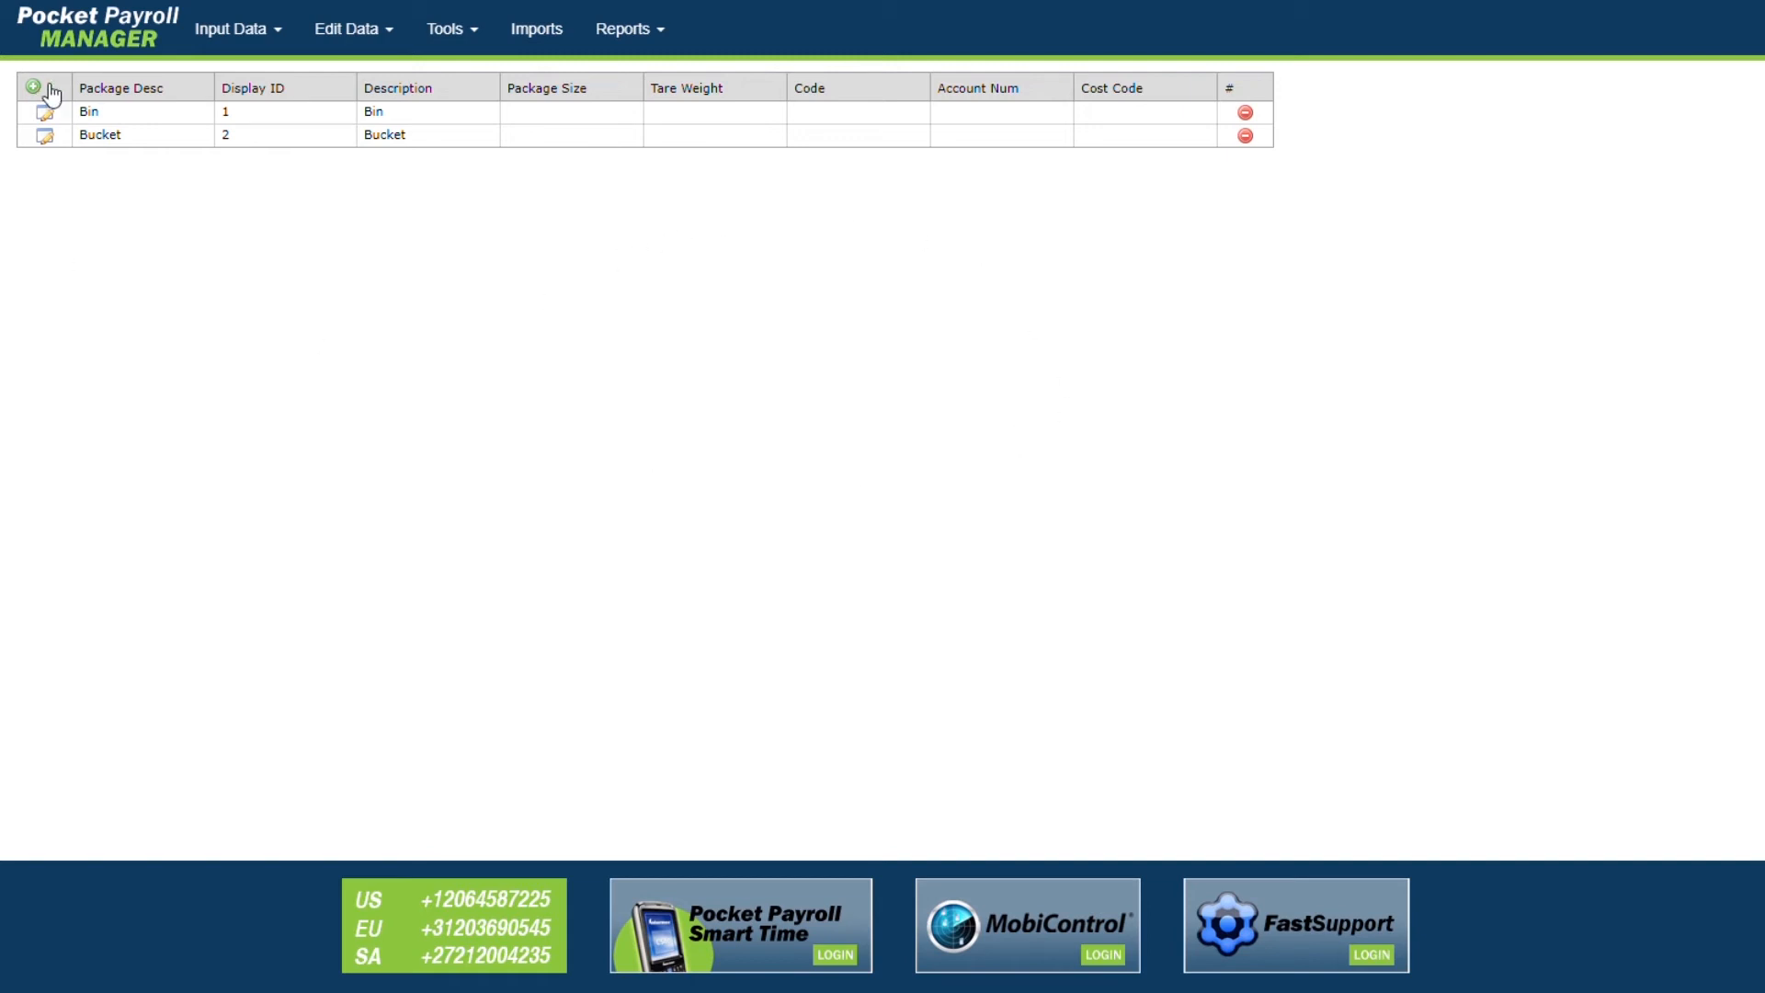
click(44, 112)
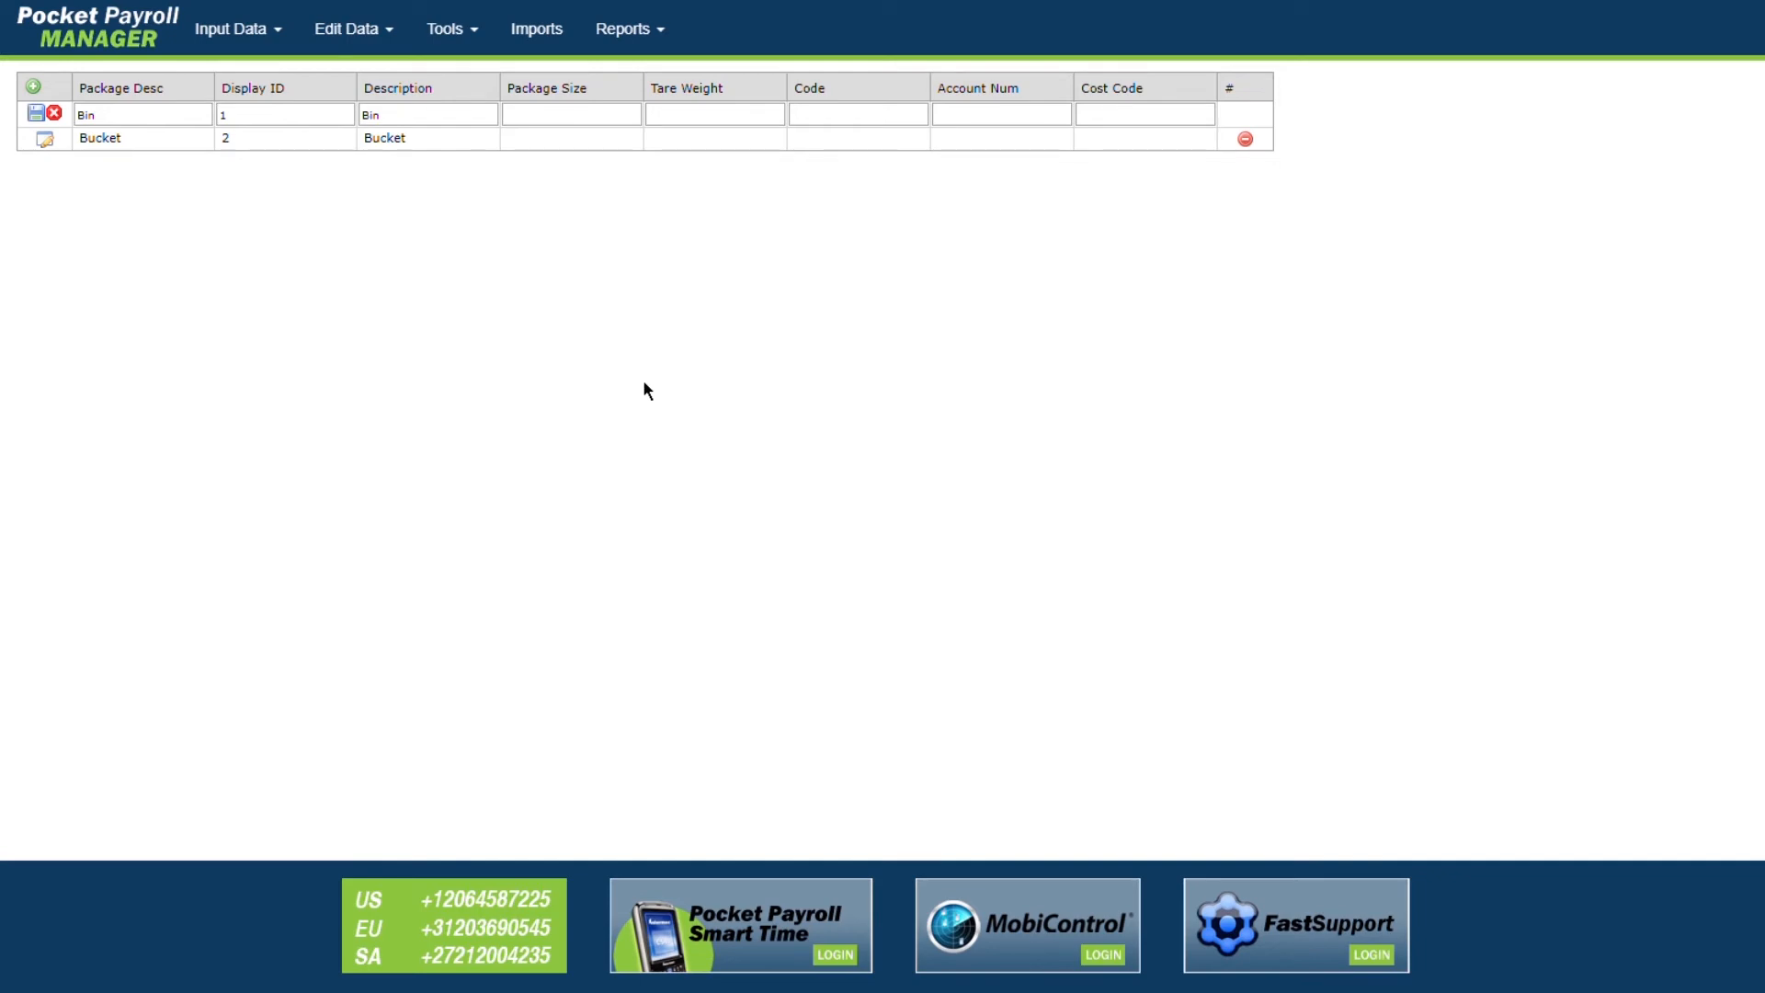
Step: Change the Bin package's description to 'Bin Item' and save it
click(448, 116)
text(Item)
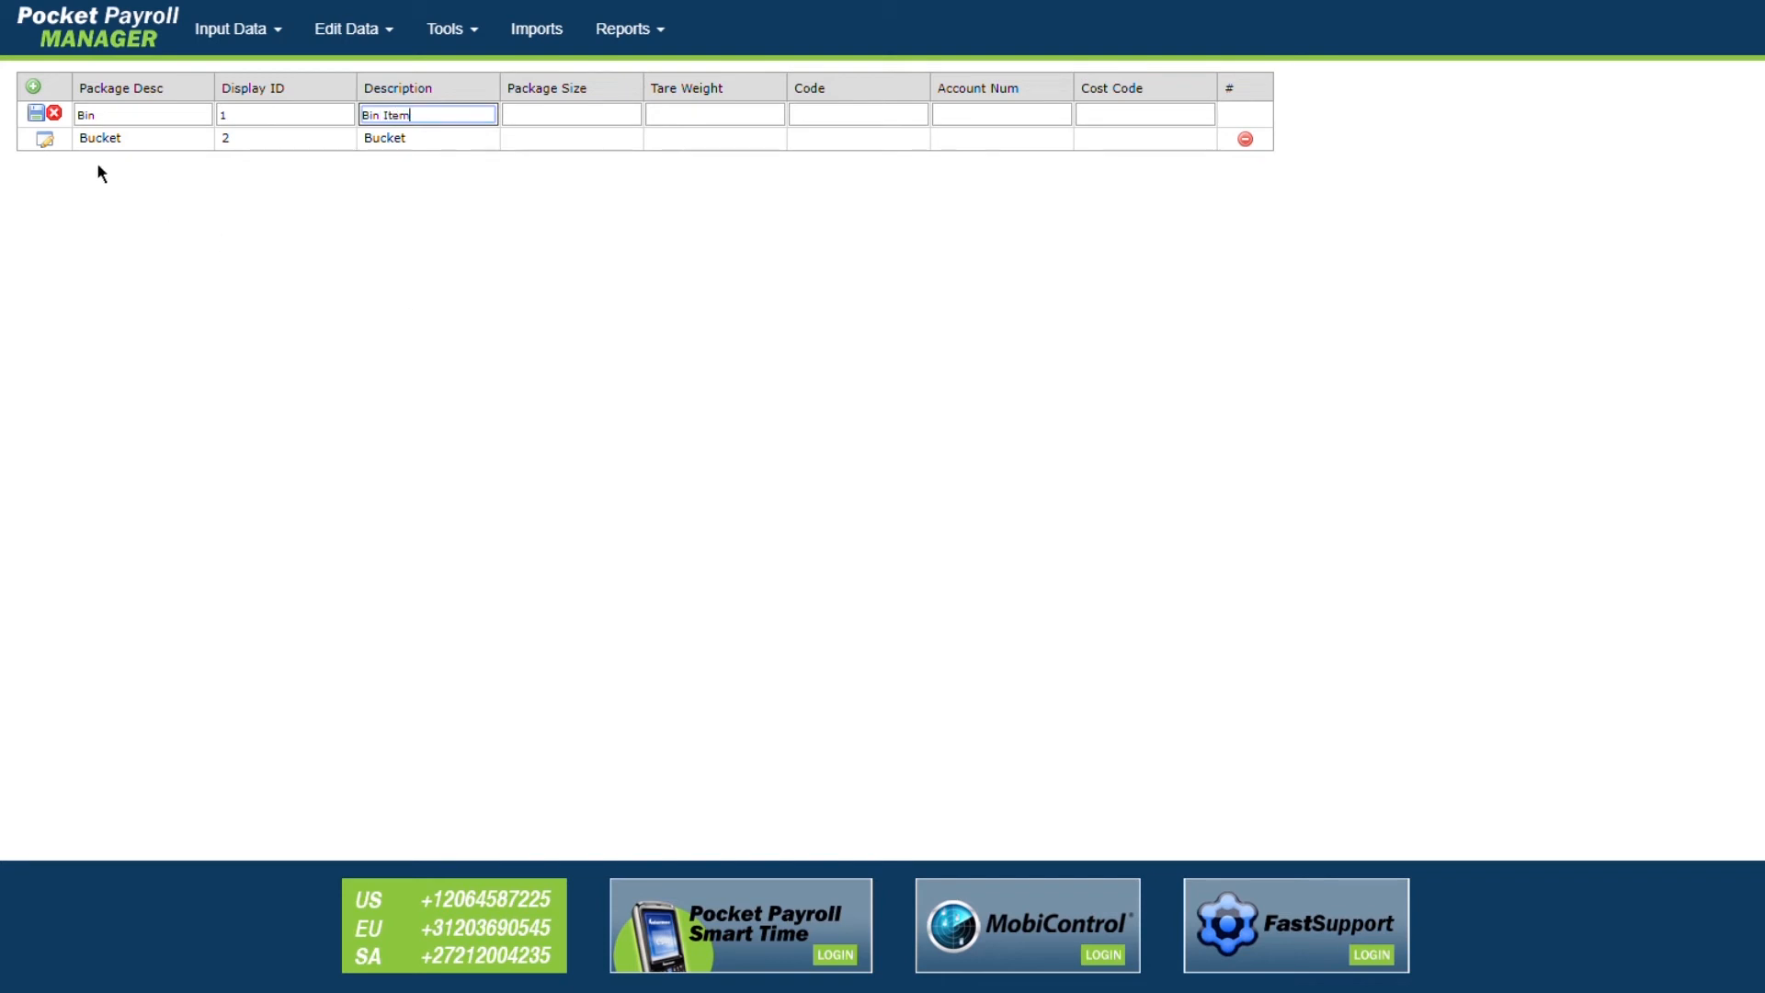
click(36, 113)
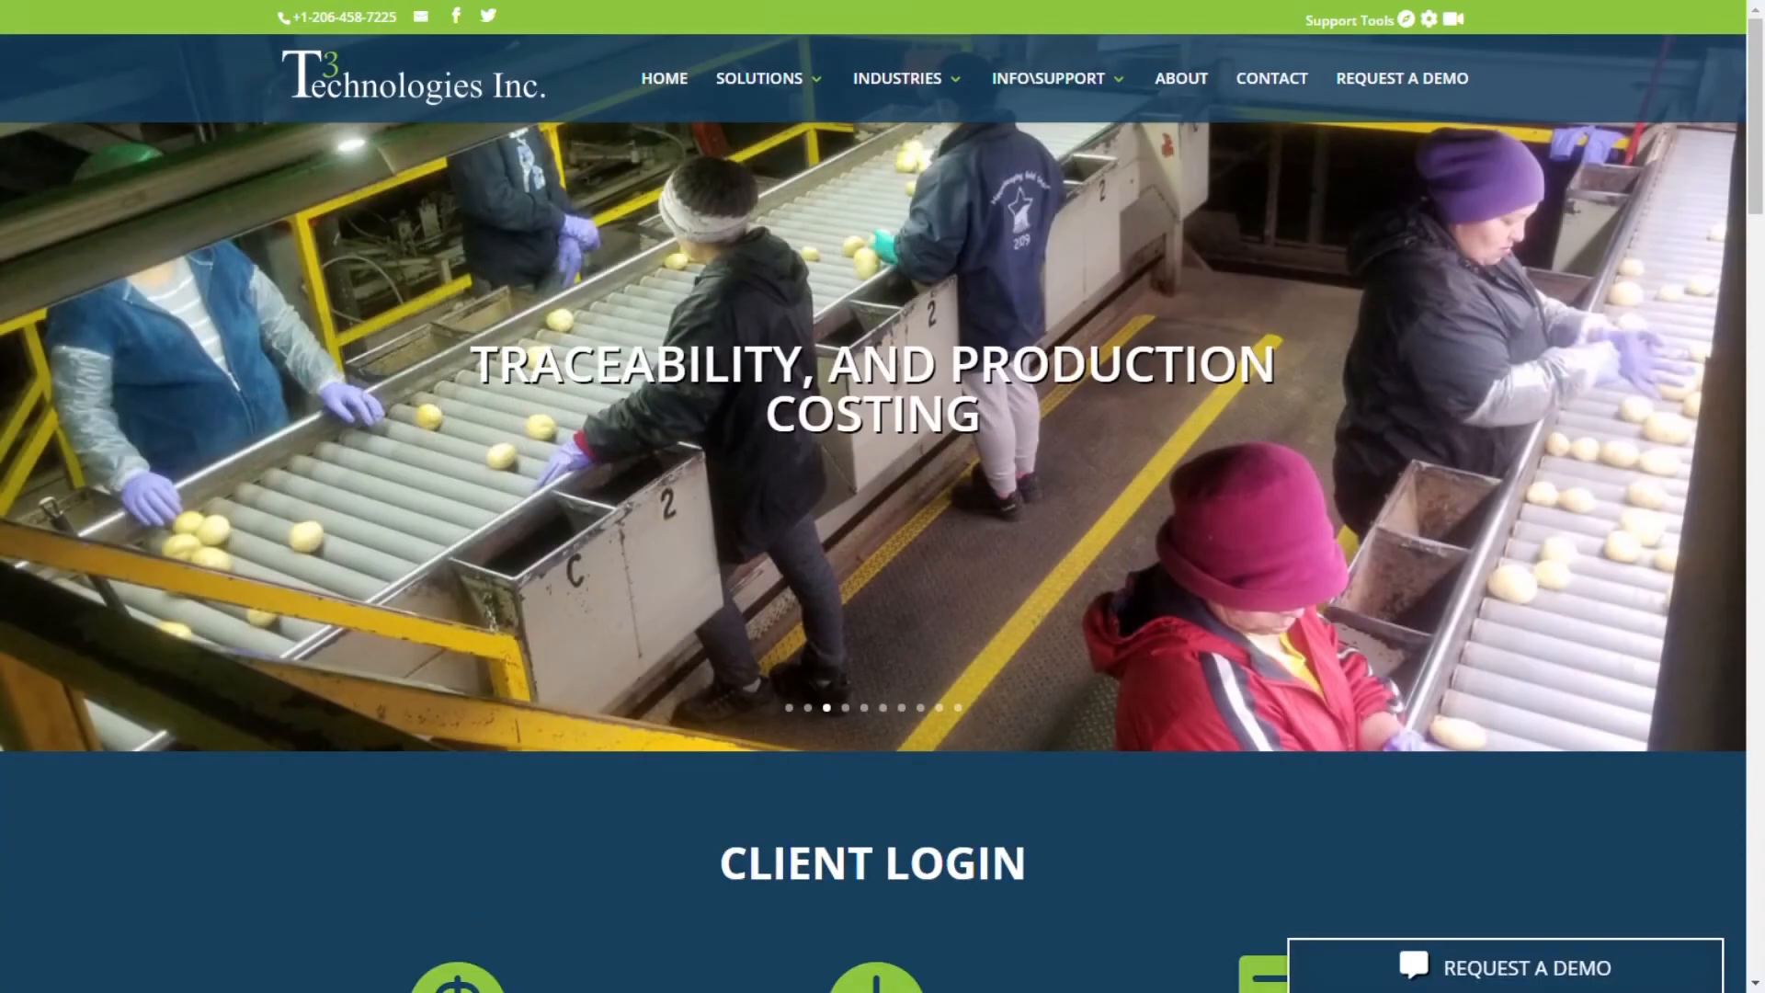
scroll(883, 496, down, 3)
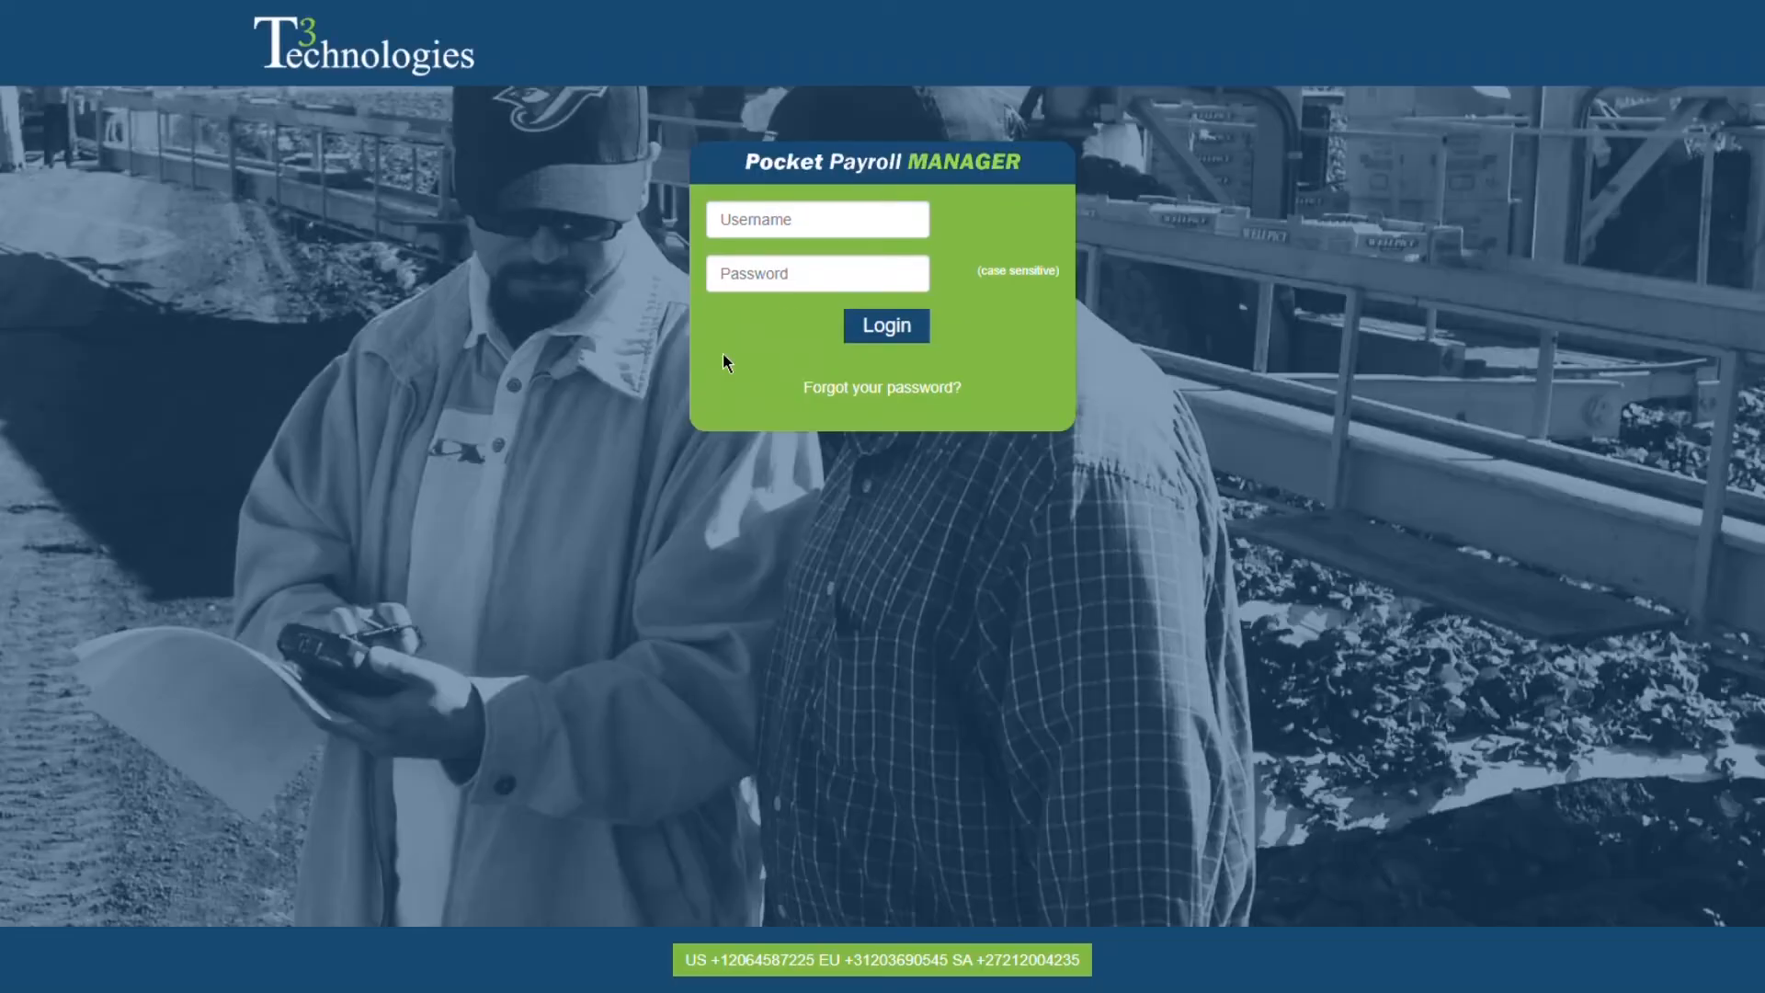
Step: Sign in with the demo account and open the empty Crews list
click(796, 223)
text(Demo)
key(Tab)
text(••••••••)
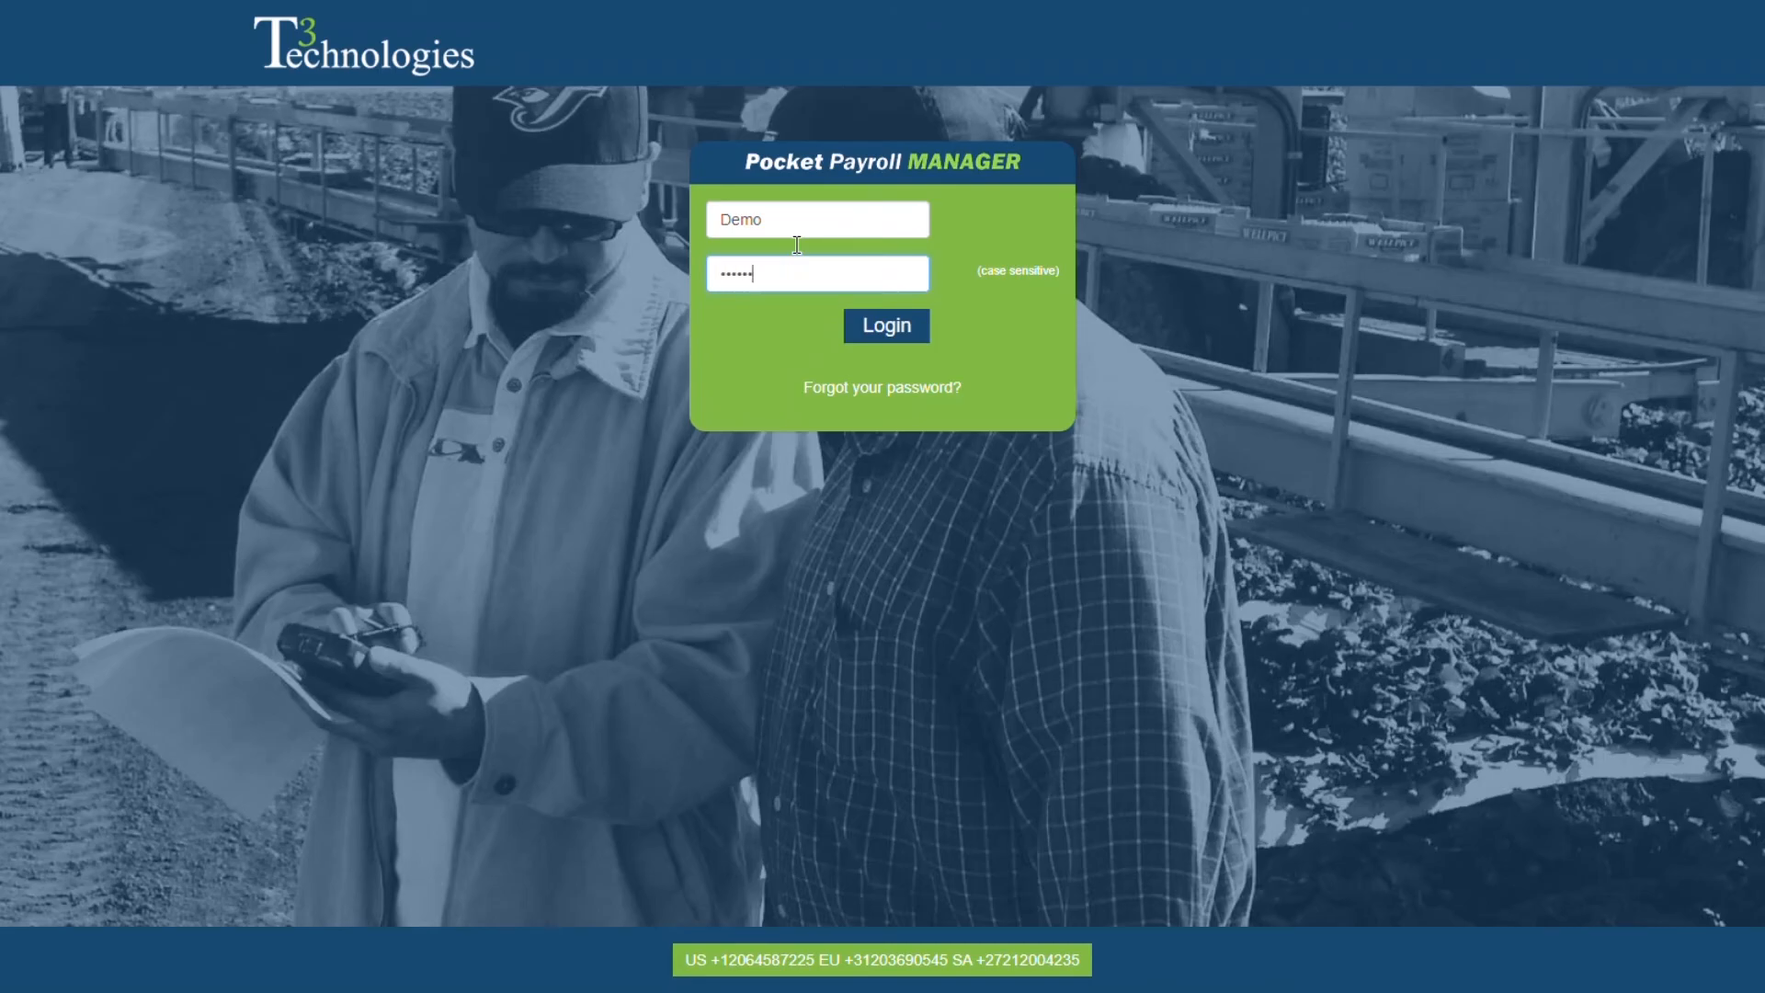
key(Return)
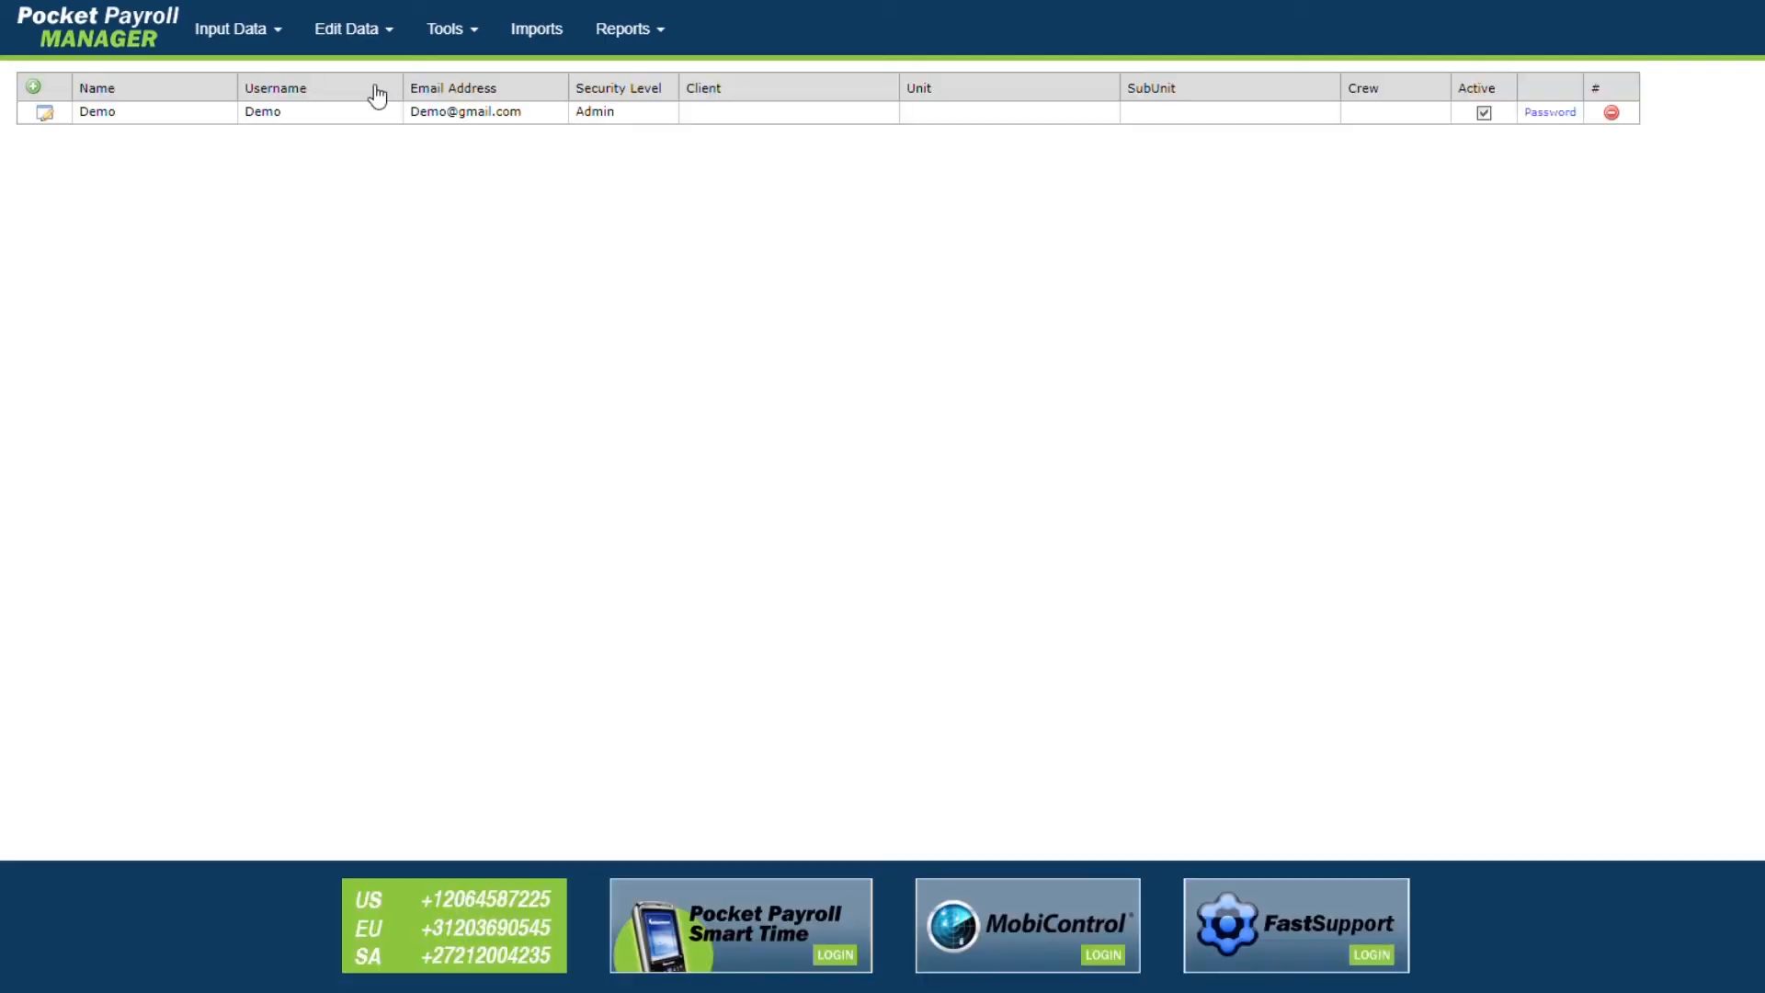
click(254, 41)
click(264, 133)
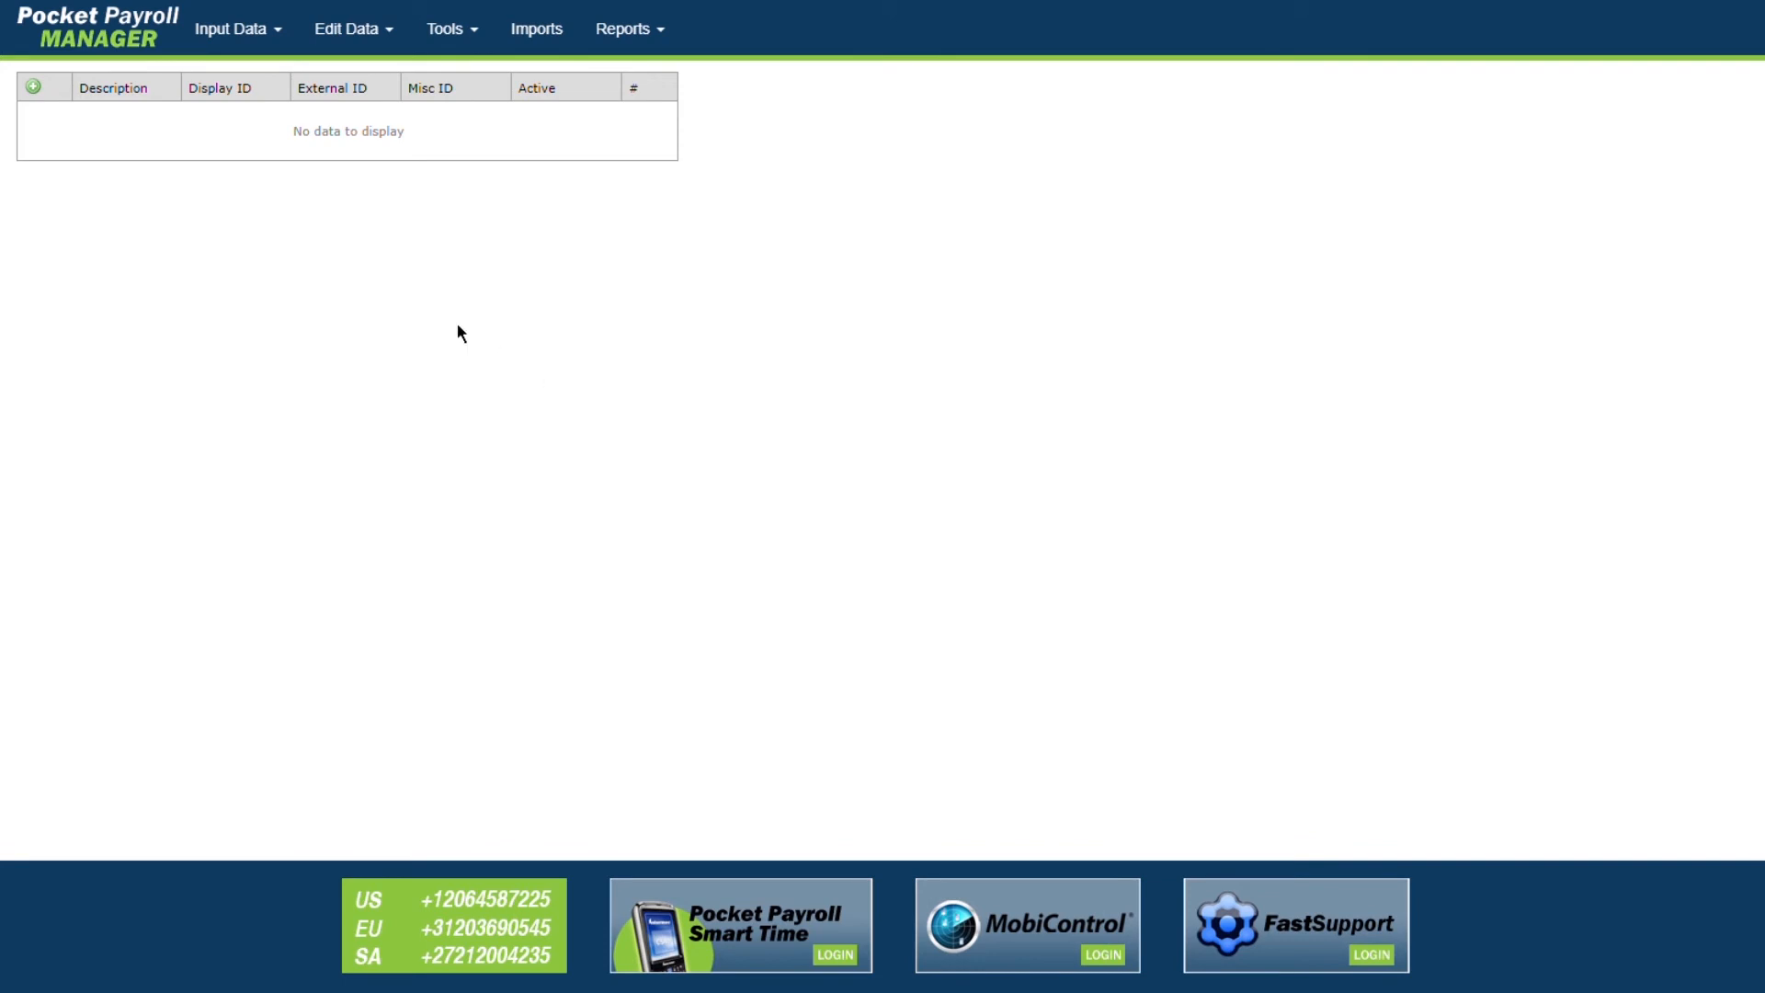
Step: Add and save Crew 1 with Display ID 1
click(33, 86)
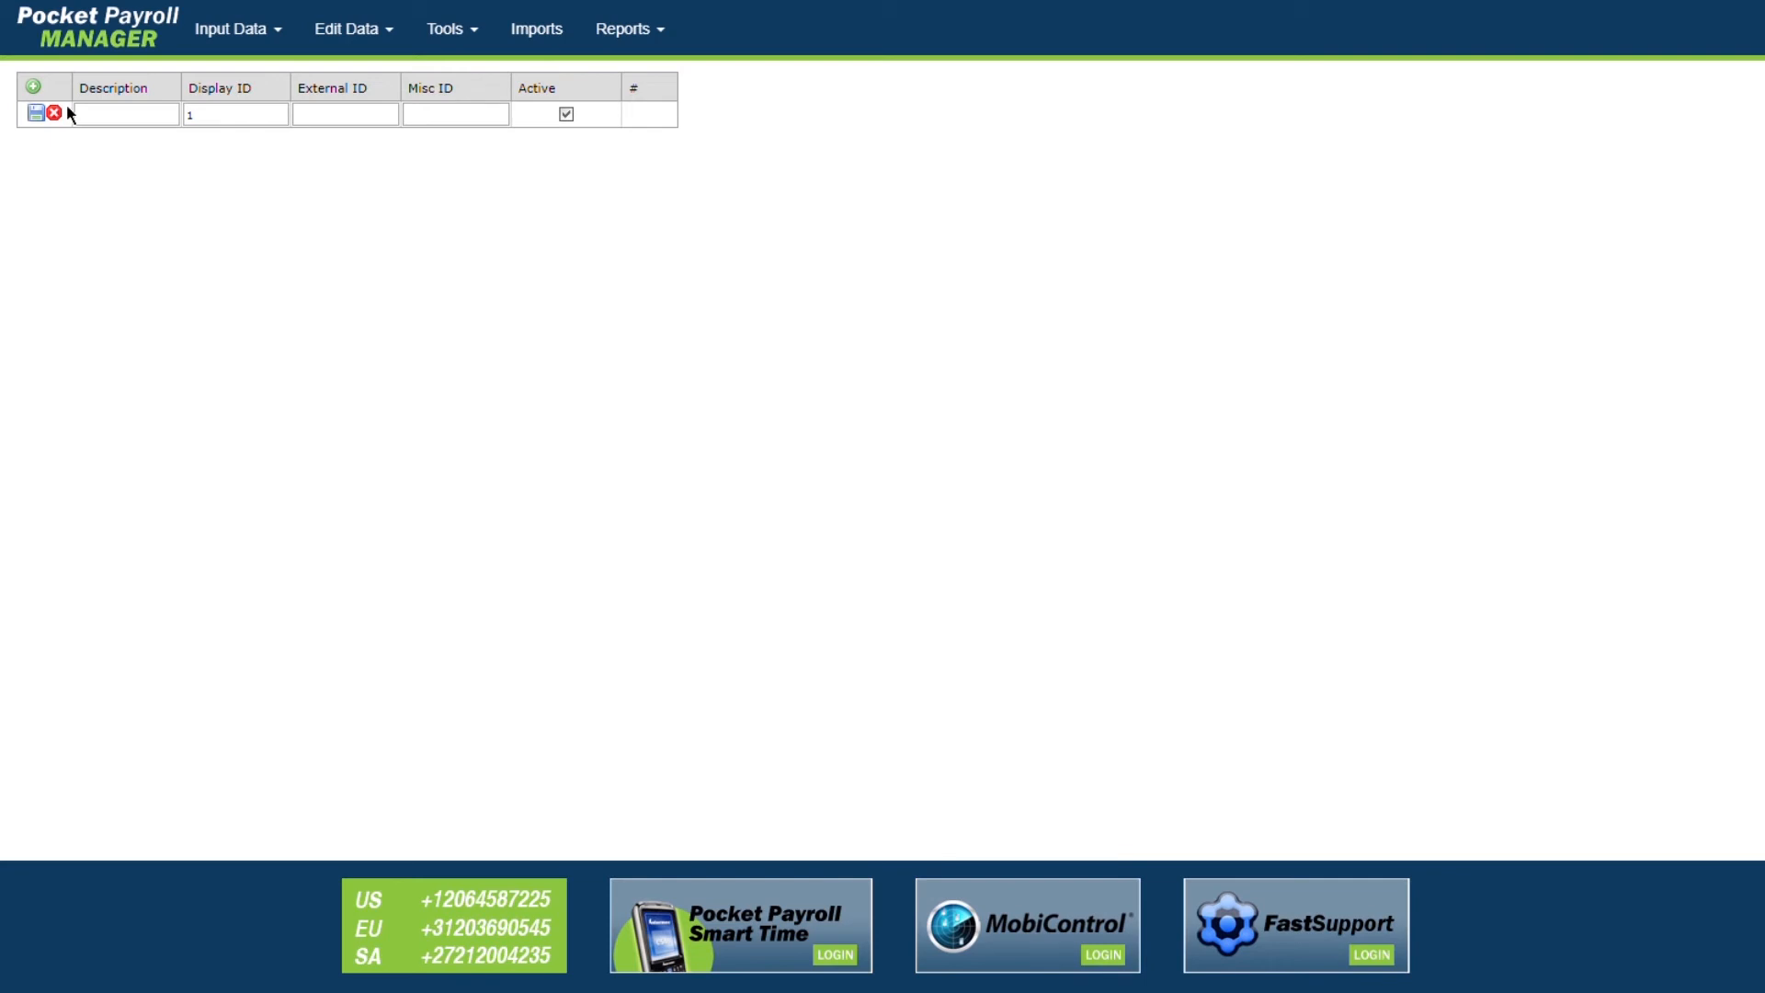
click(121, 122)
click(162, 136)
text(Crew 1)
click(35, 115)
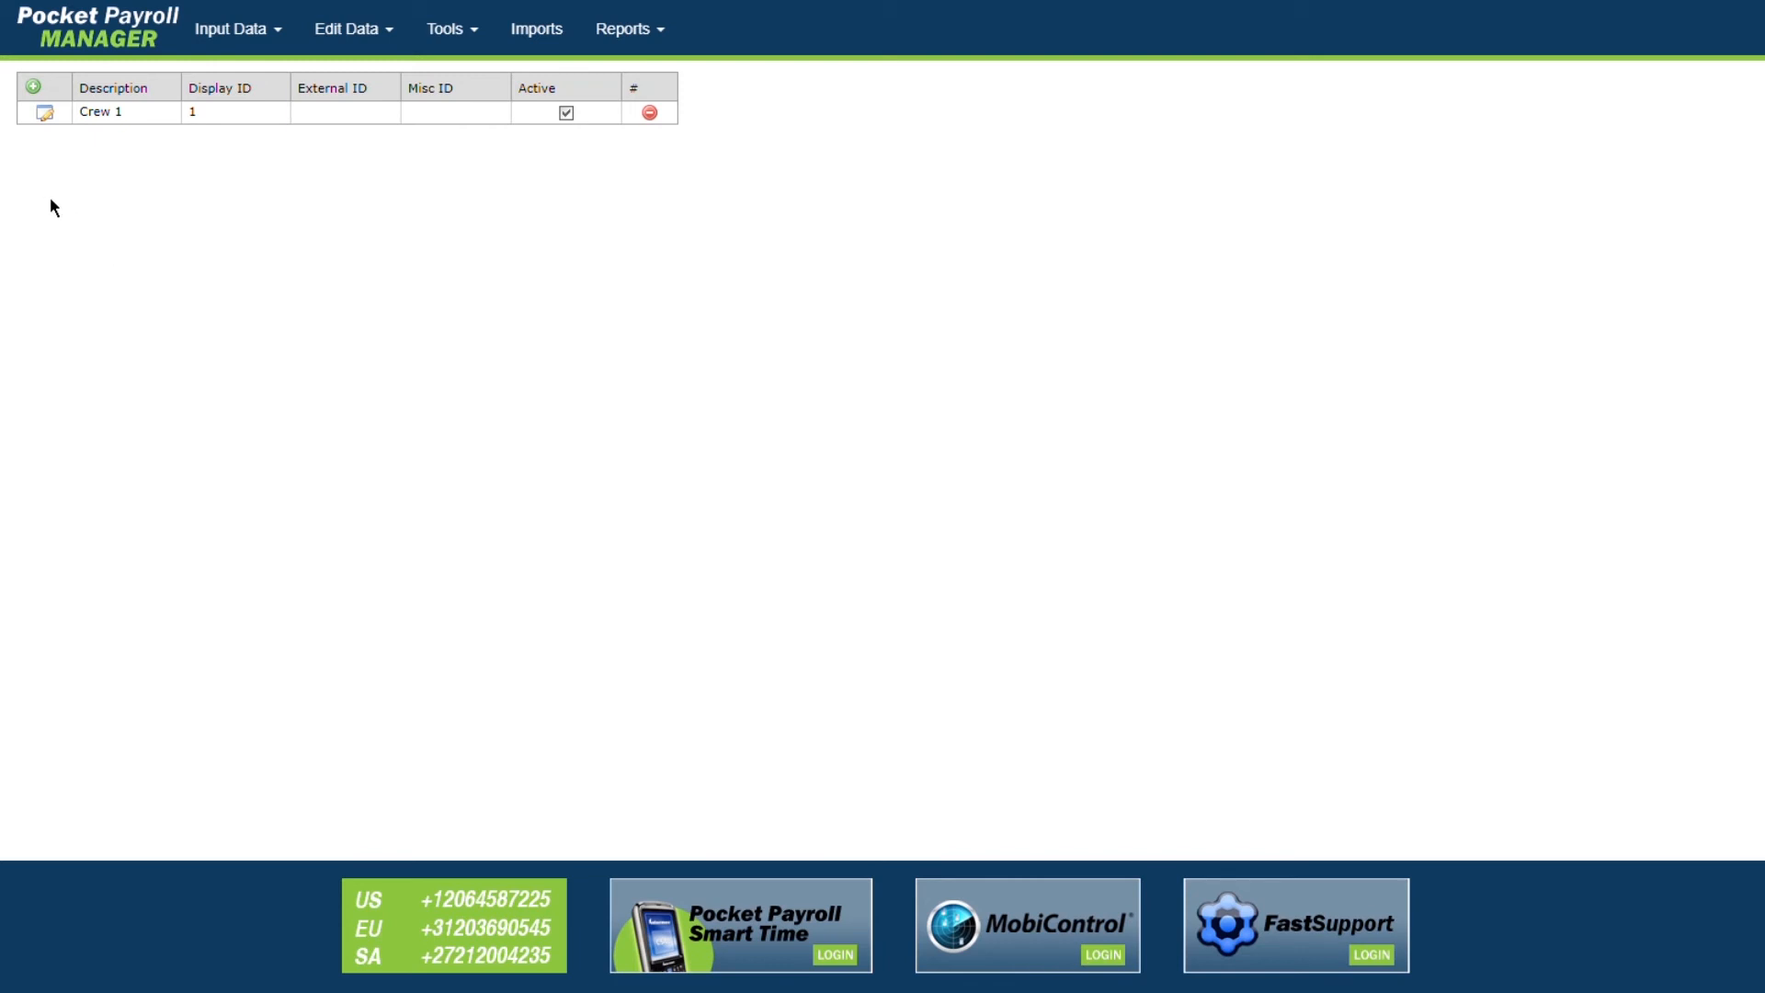
Step: Add and save a second crew with Display ID 2
click(35, 88)
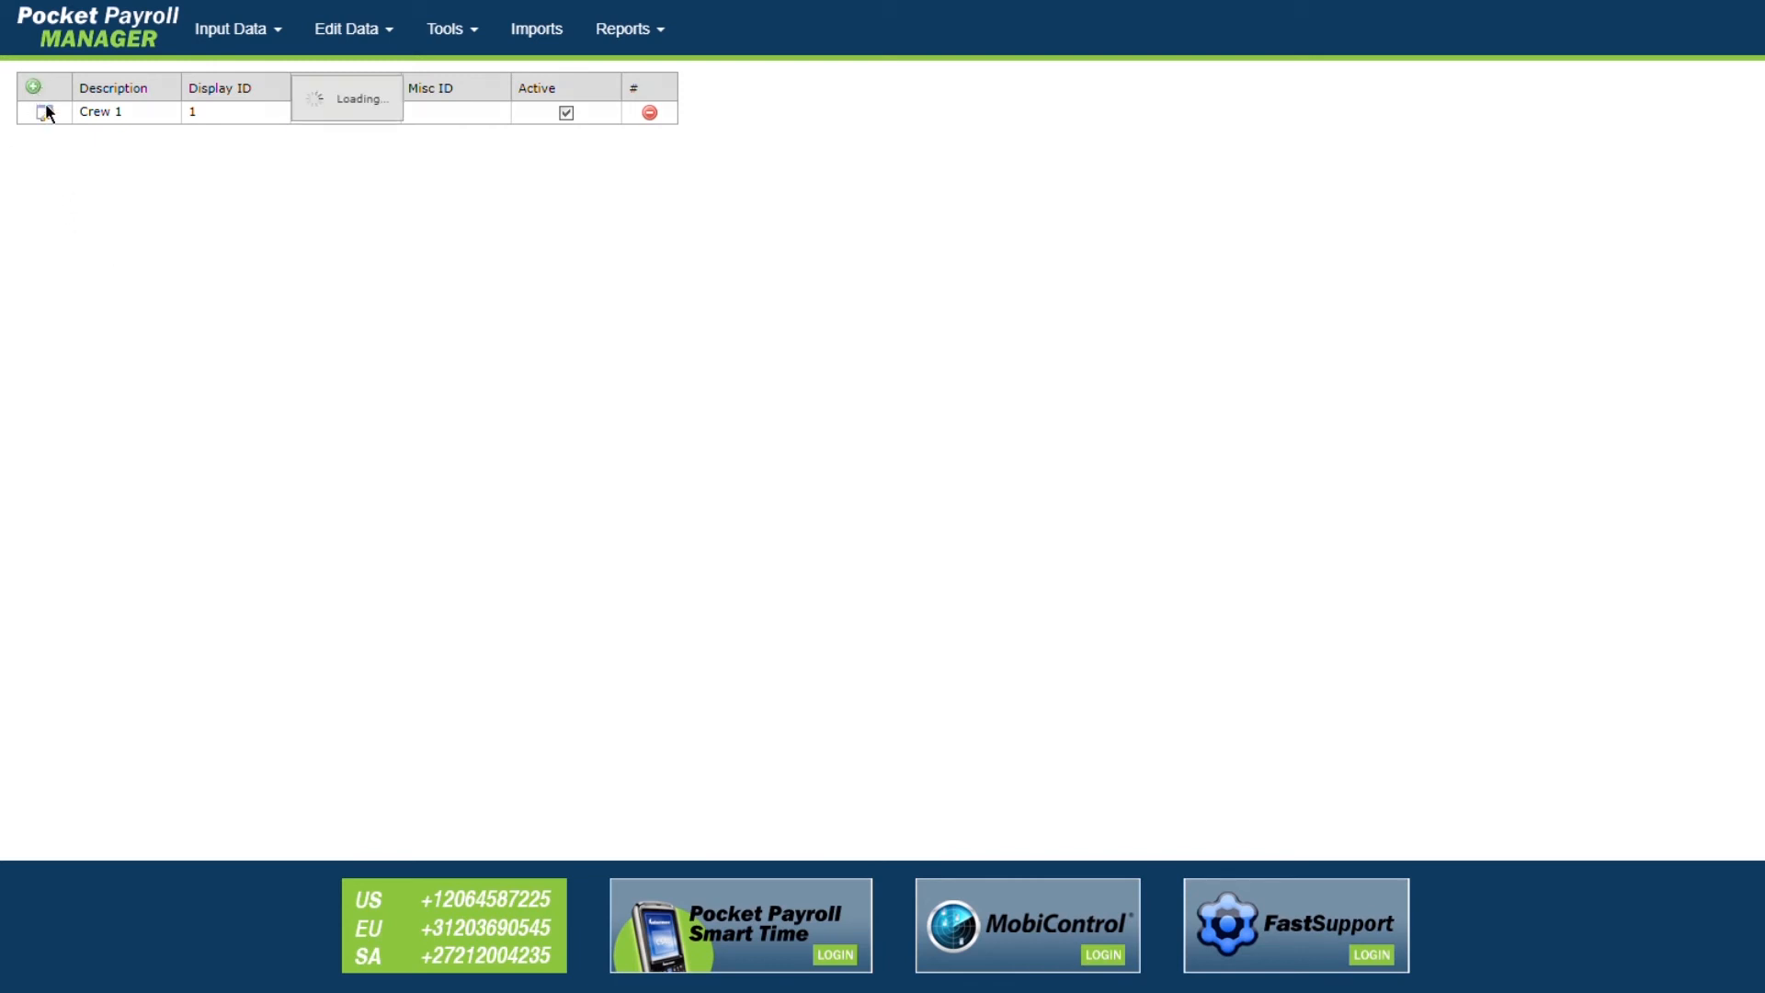
text(Bob)
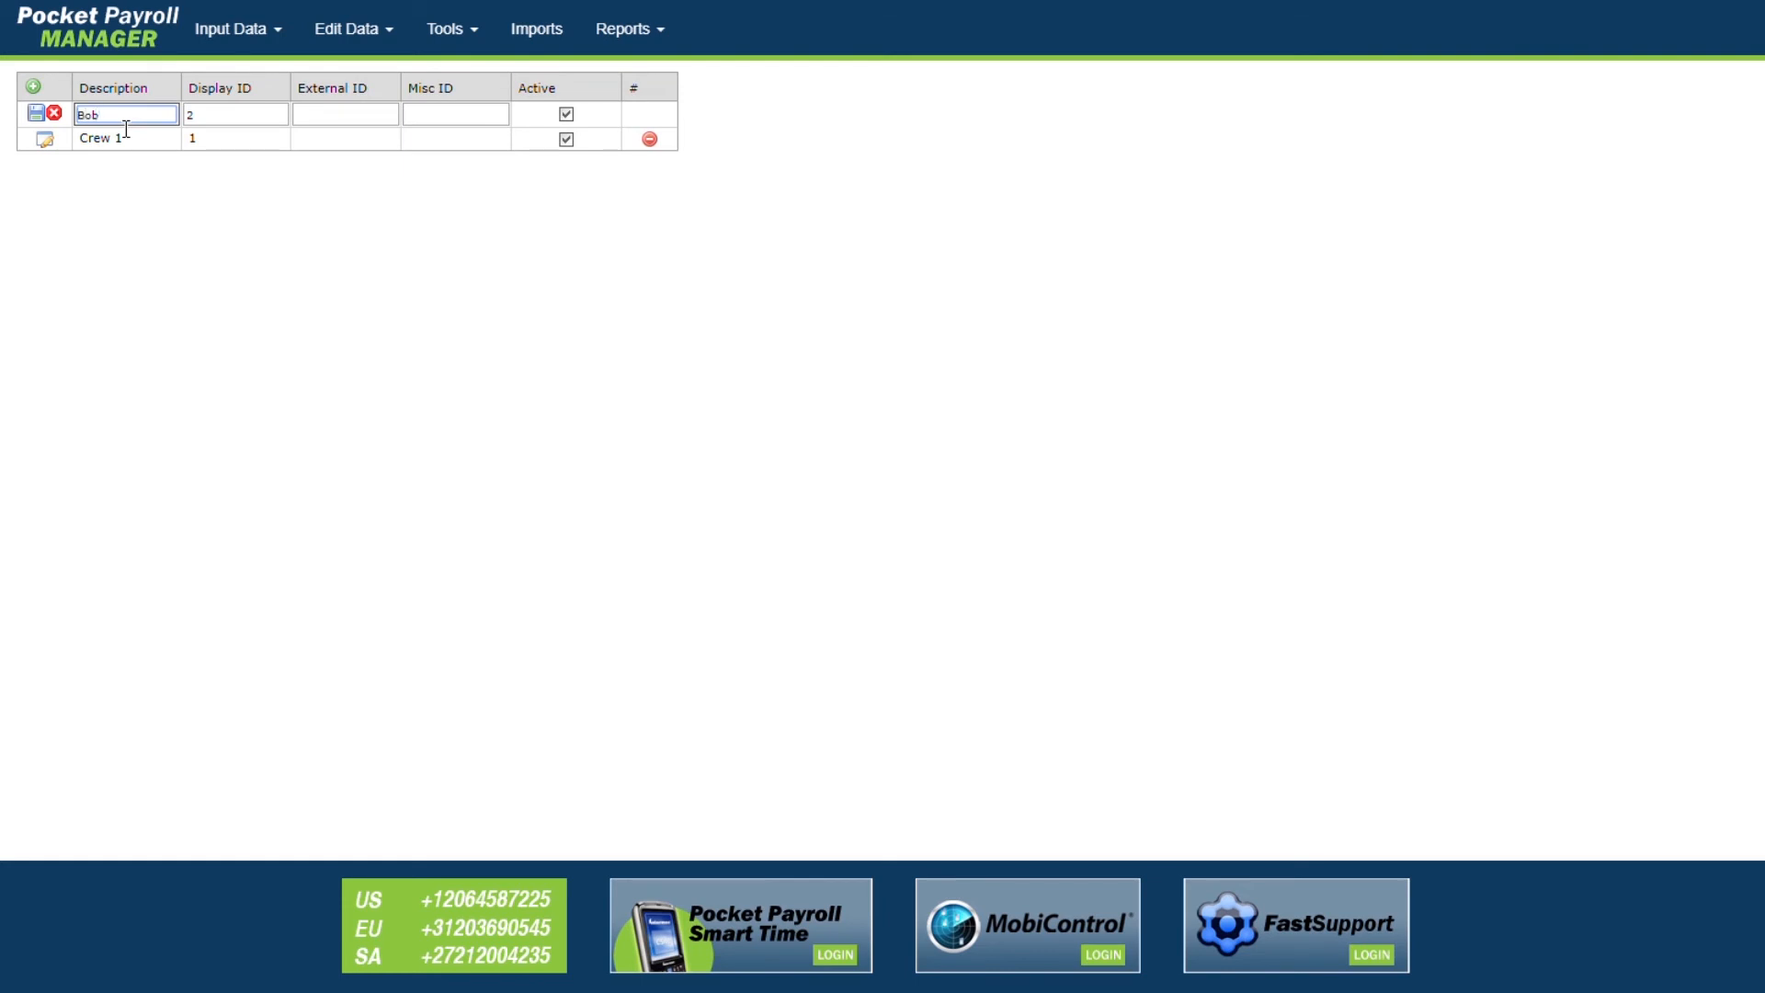
click(37, 114)
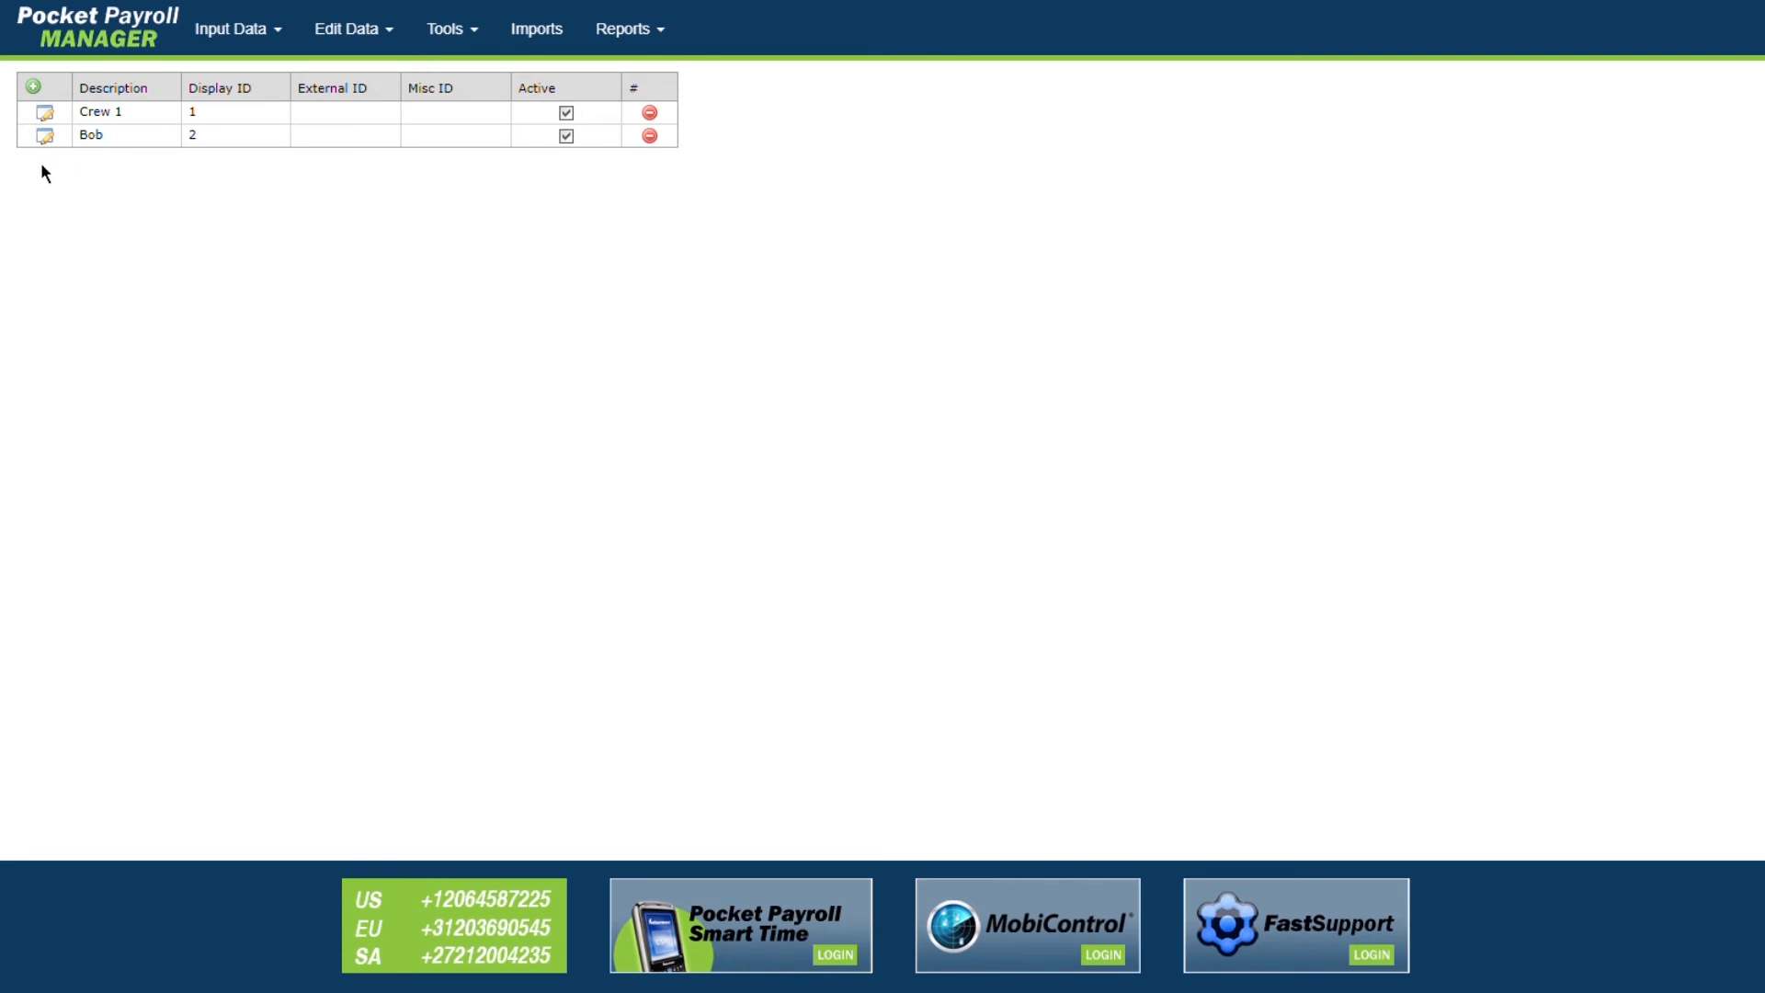
Step: Give the second crew External ID 'Field 1 Manager', then delete it, leaving only Crew 1
click(44, 137)
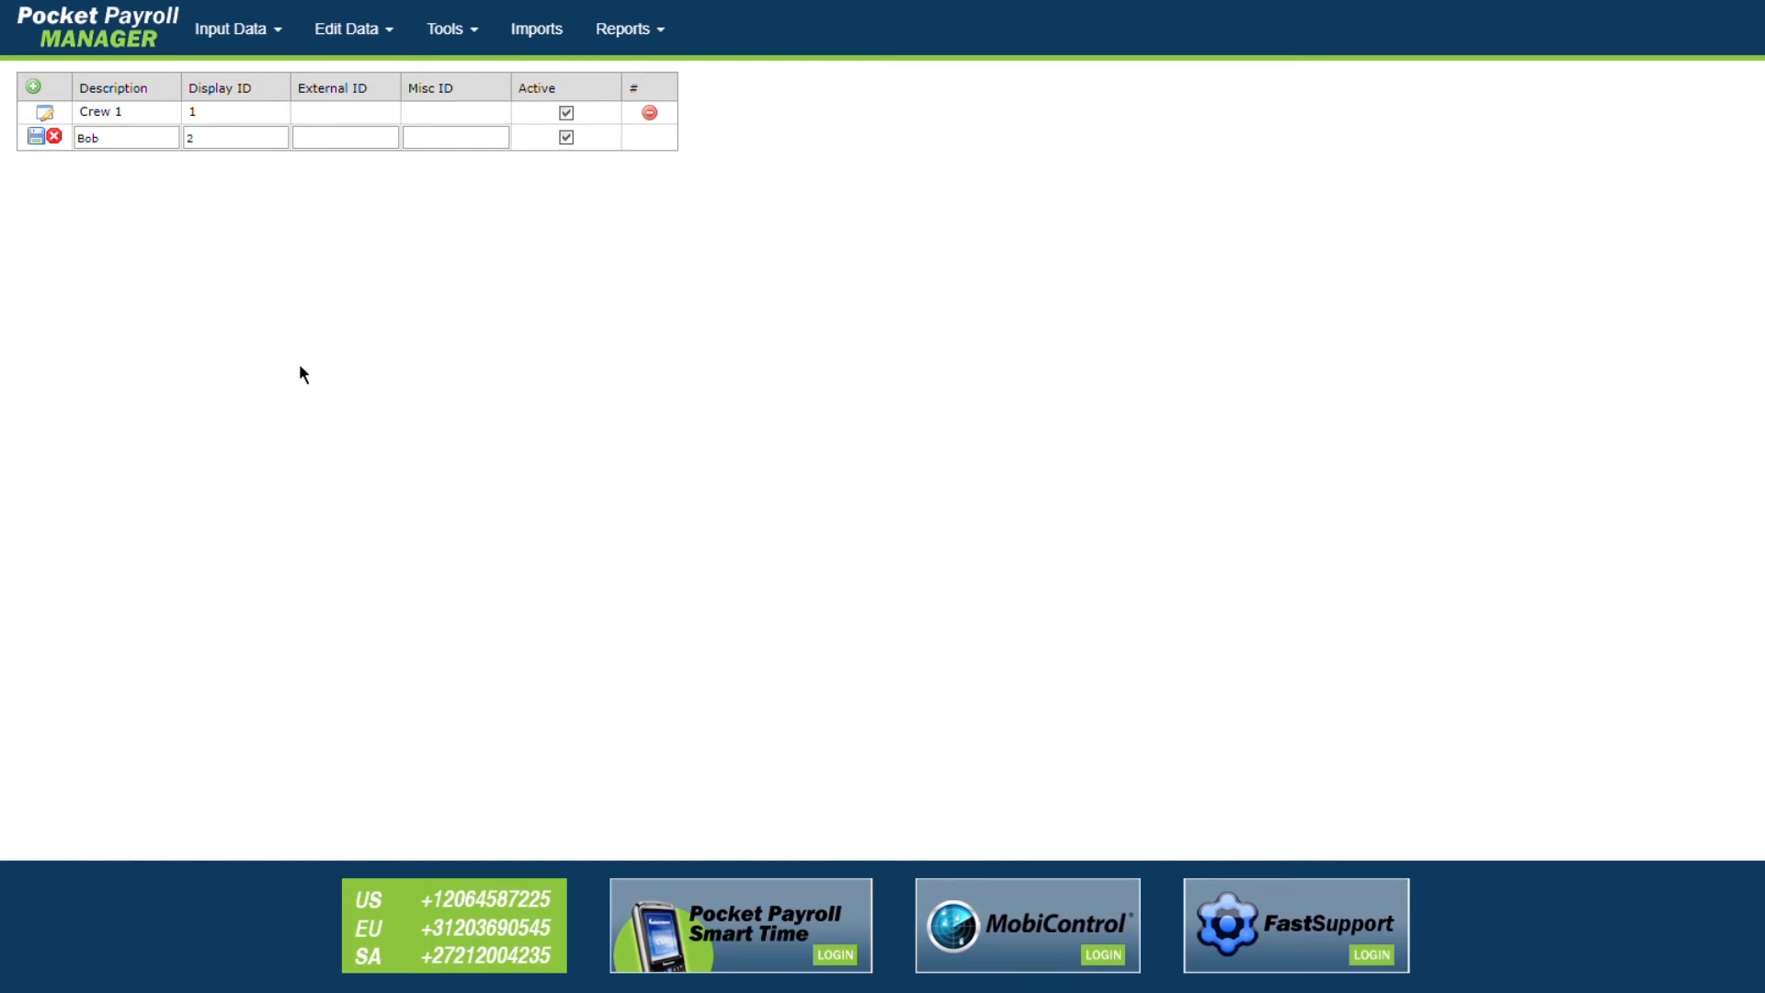
click(365, 138)
text(Field 1 Manager)
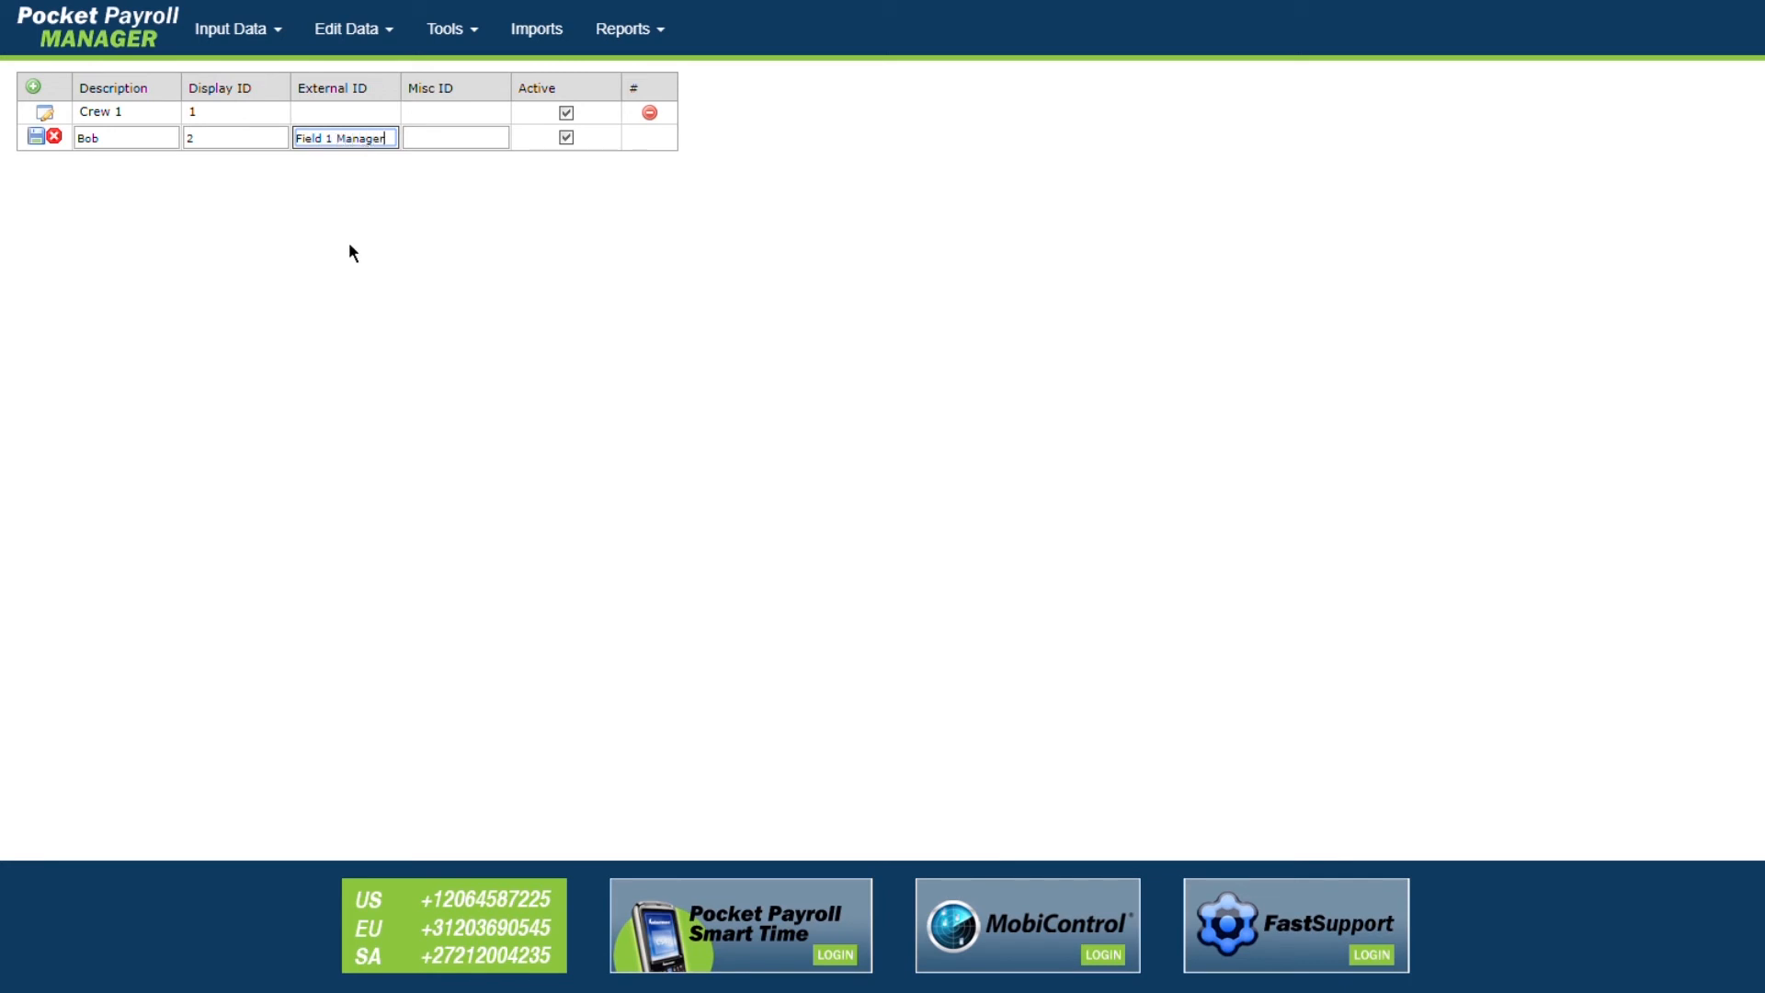
click(35, 136)
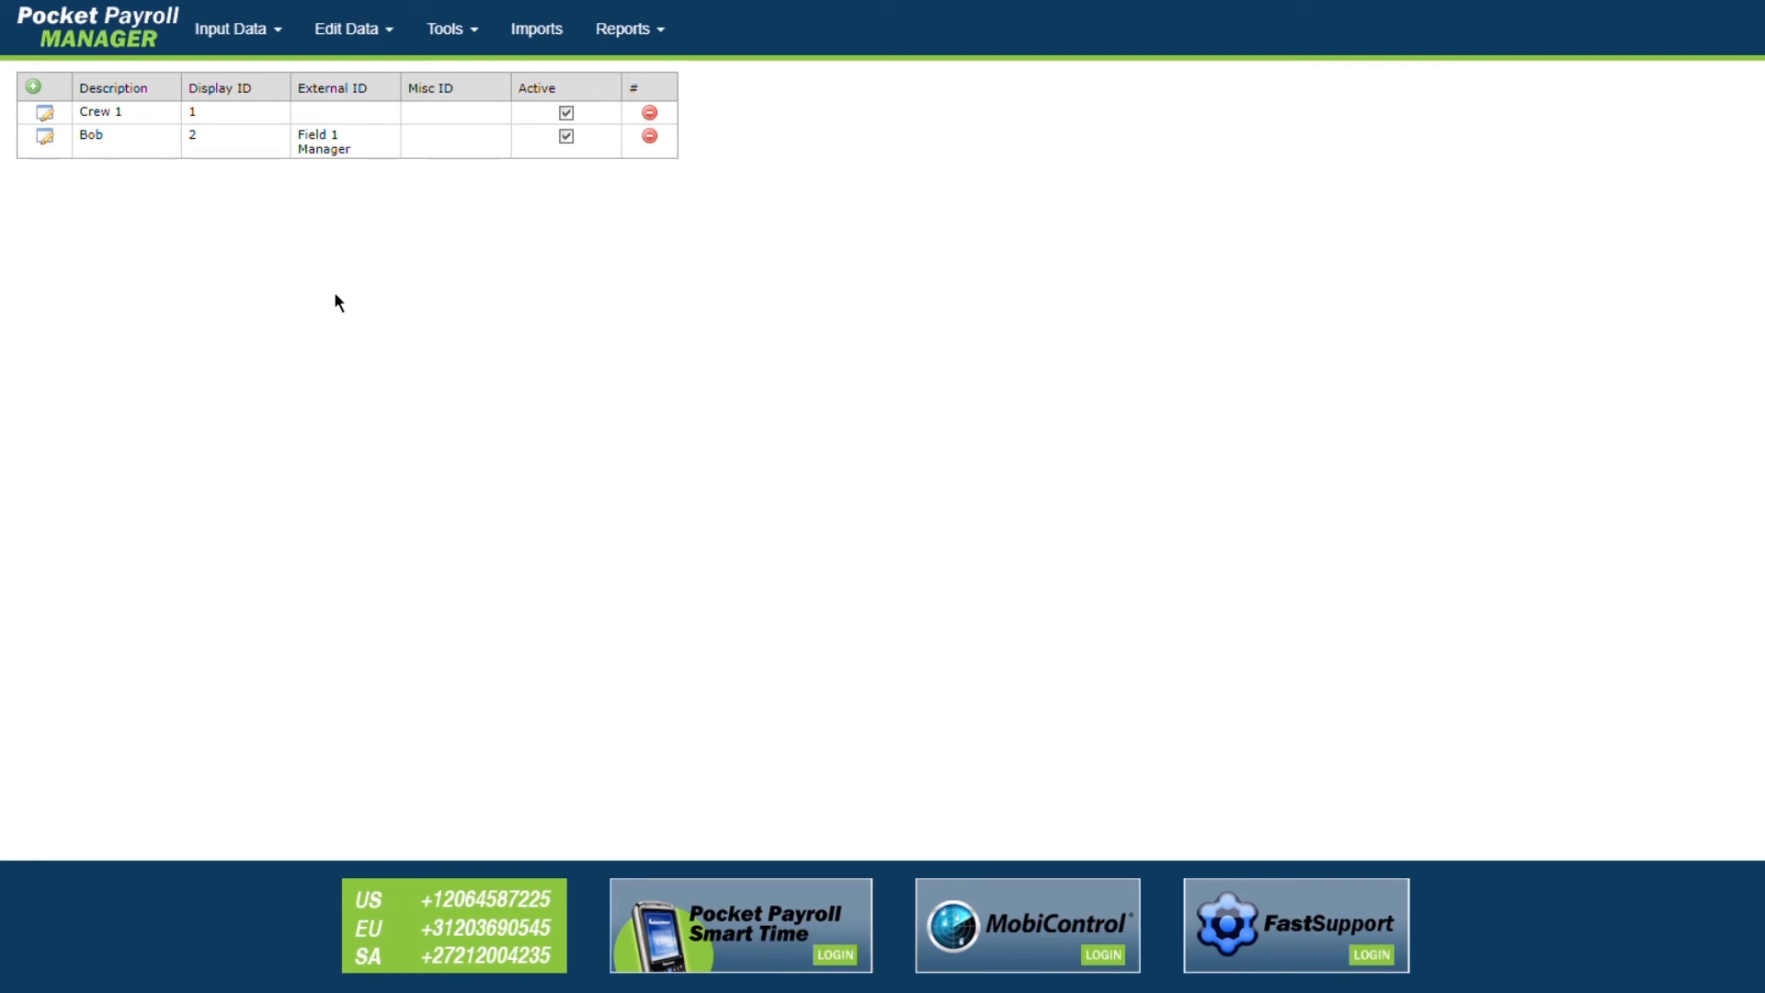
click(653, 138)
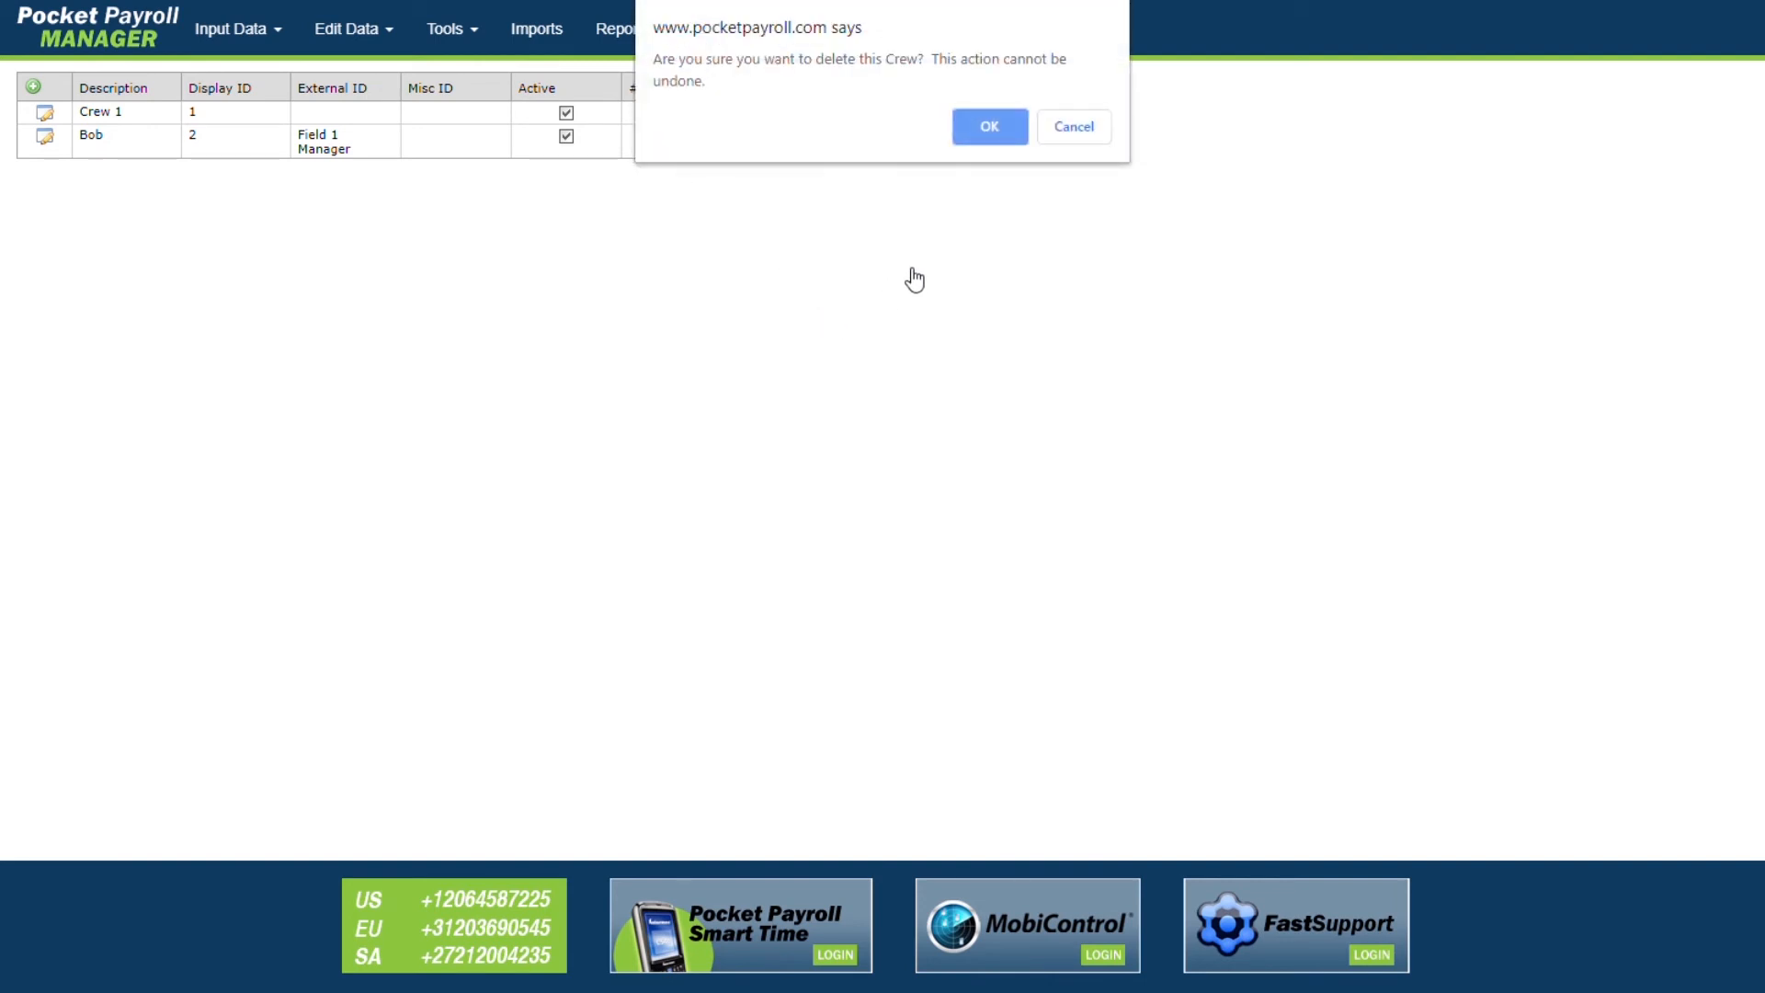
click(980, 138)
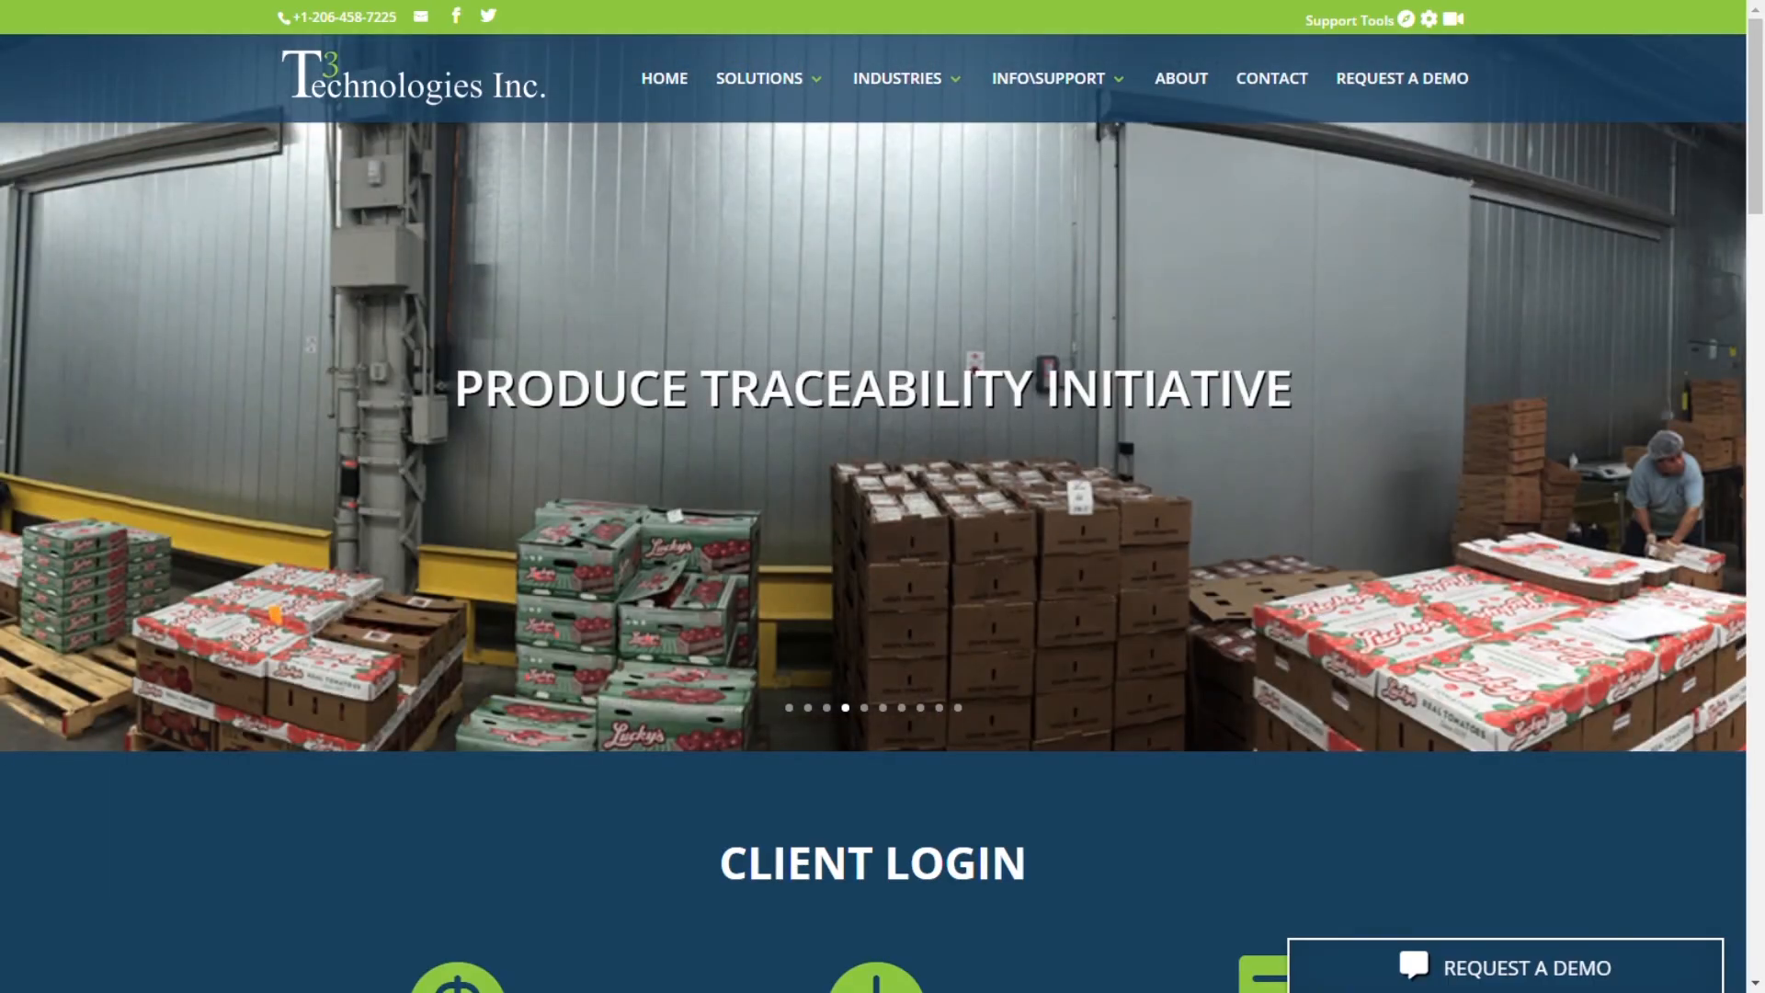
Step: Sign in to Pocket Payroll Manager with the demo account credentials
scroll(808, 704, down, 3)
click(462, 731)
text(Demo)
key(Tab)
text(123456)
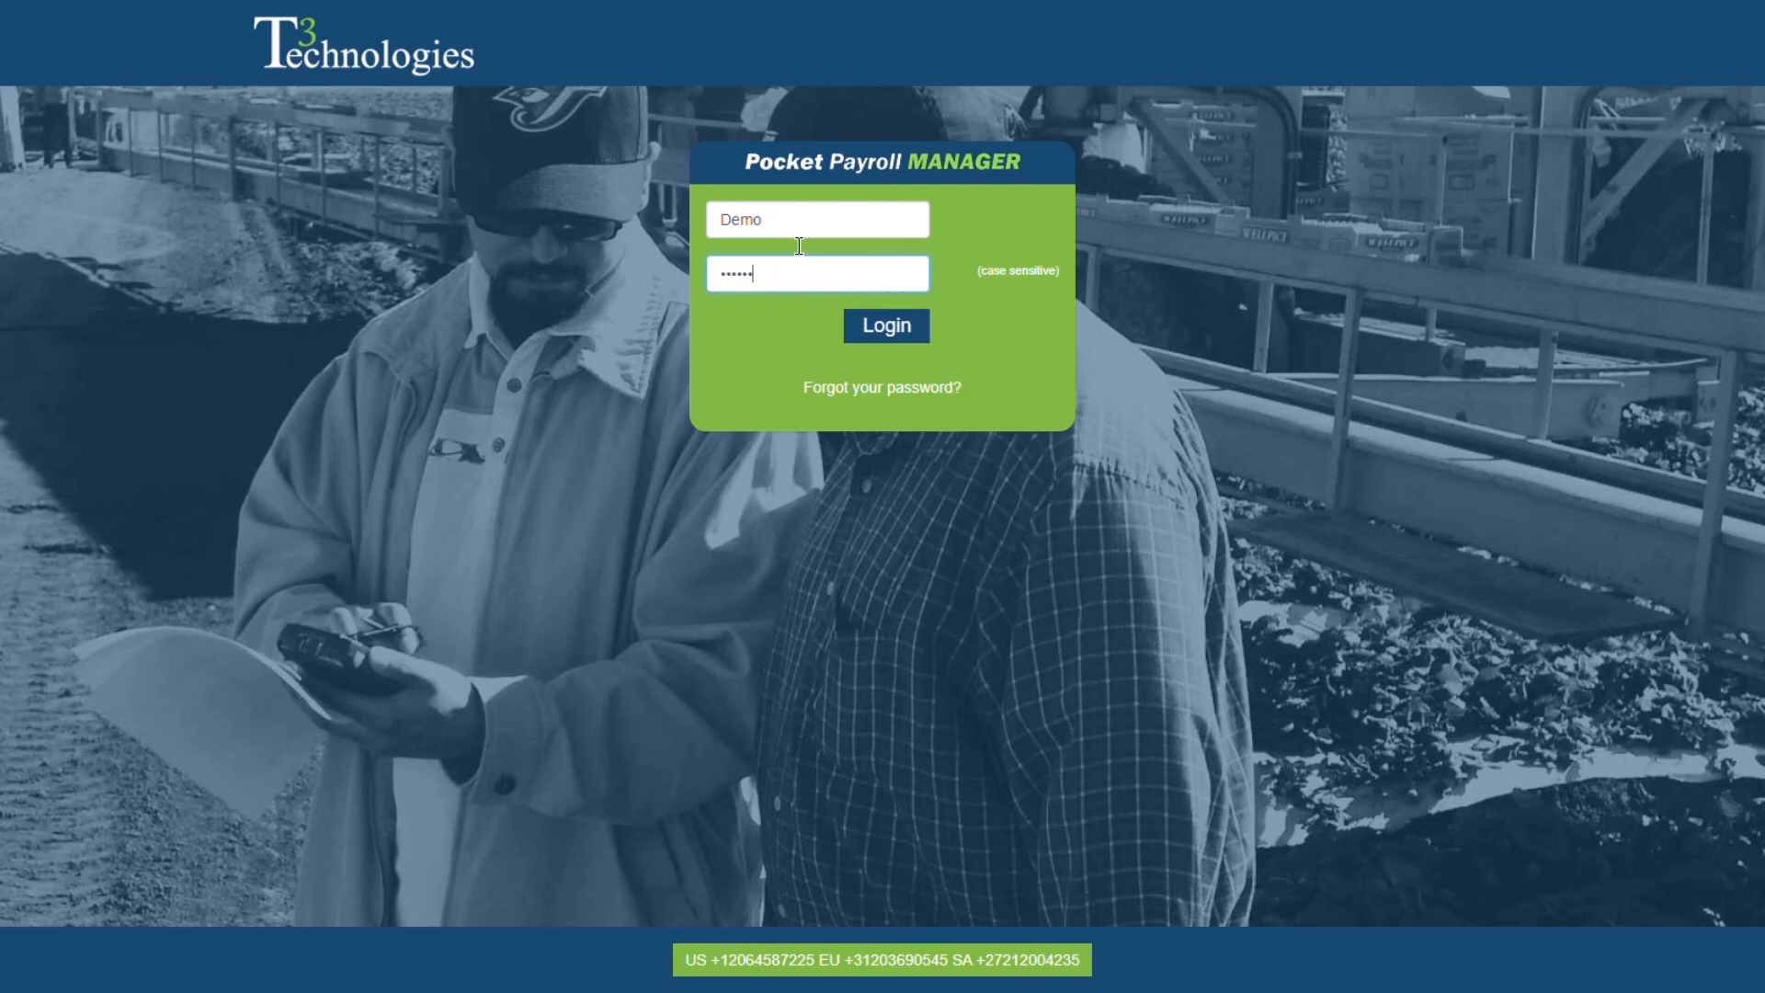
key(Return)
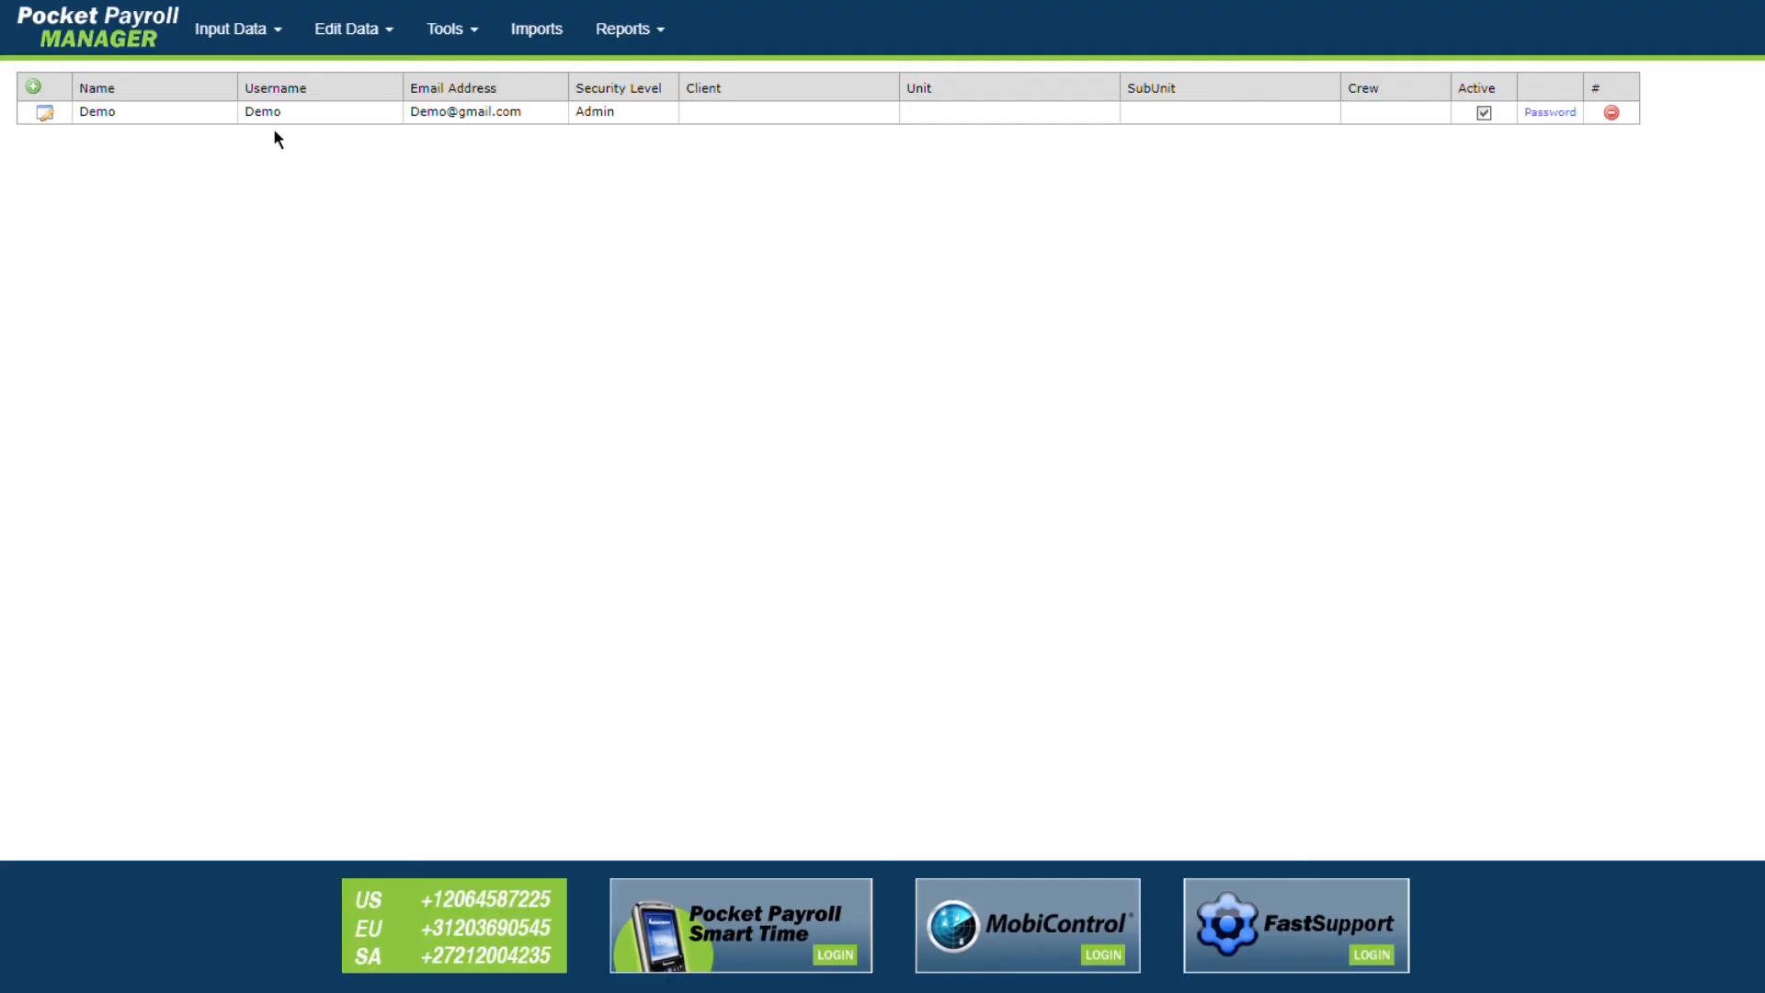
Step: Open the Employees list, widen its Miscellaneous column, and add a blank employee row
click(250, 36)
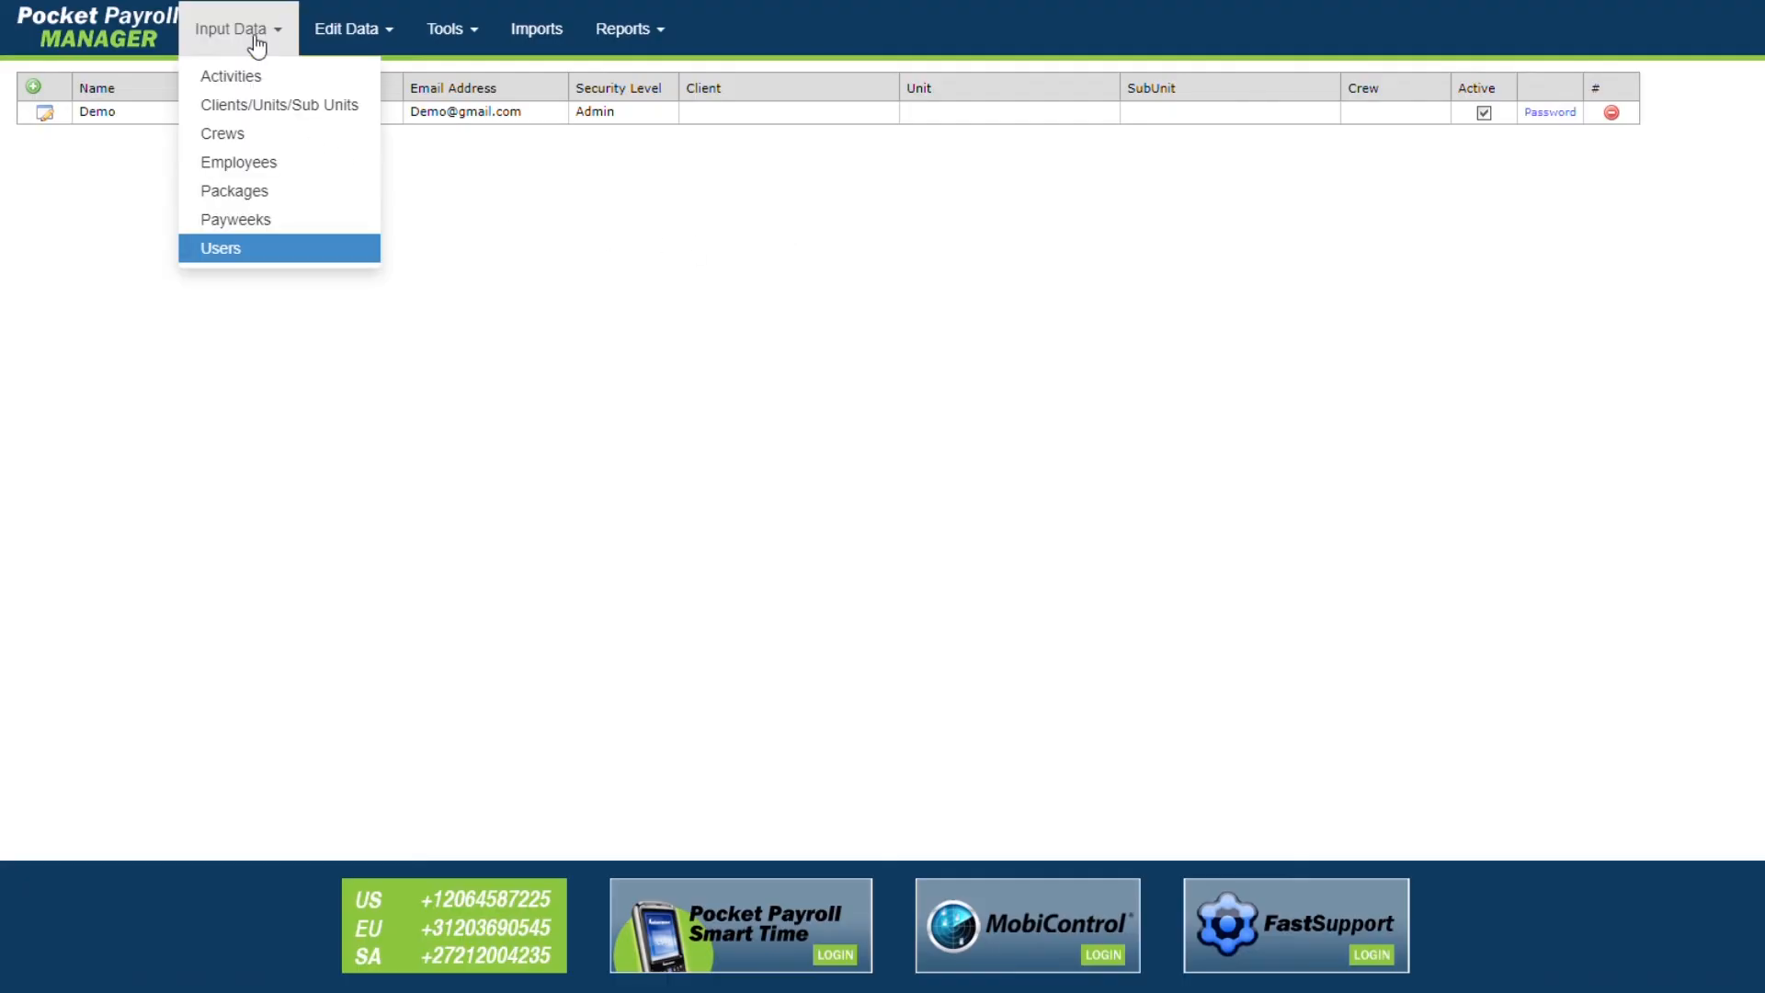
click(268, 163)
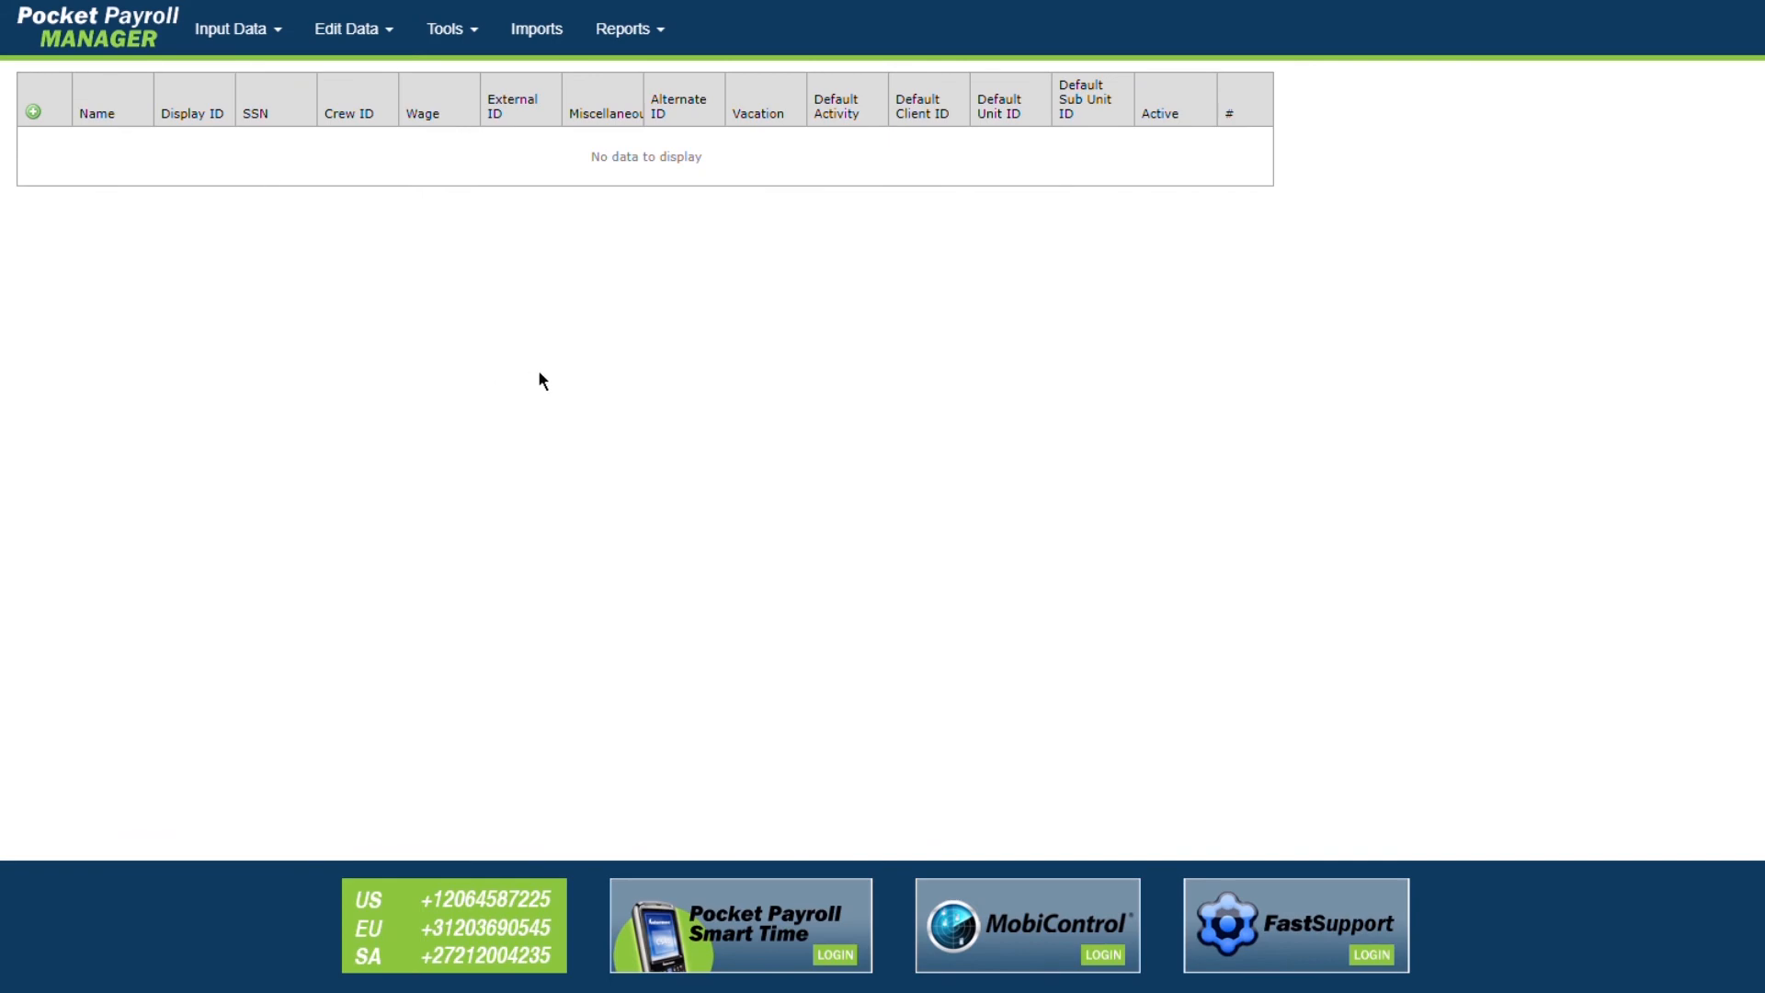
drag(644, 129, 667, 134)
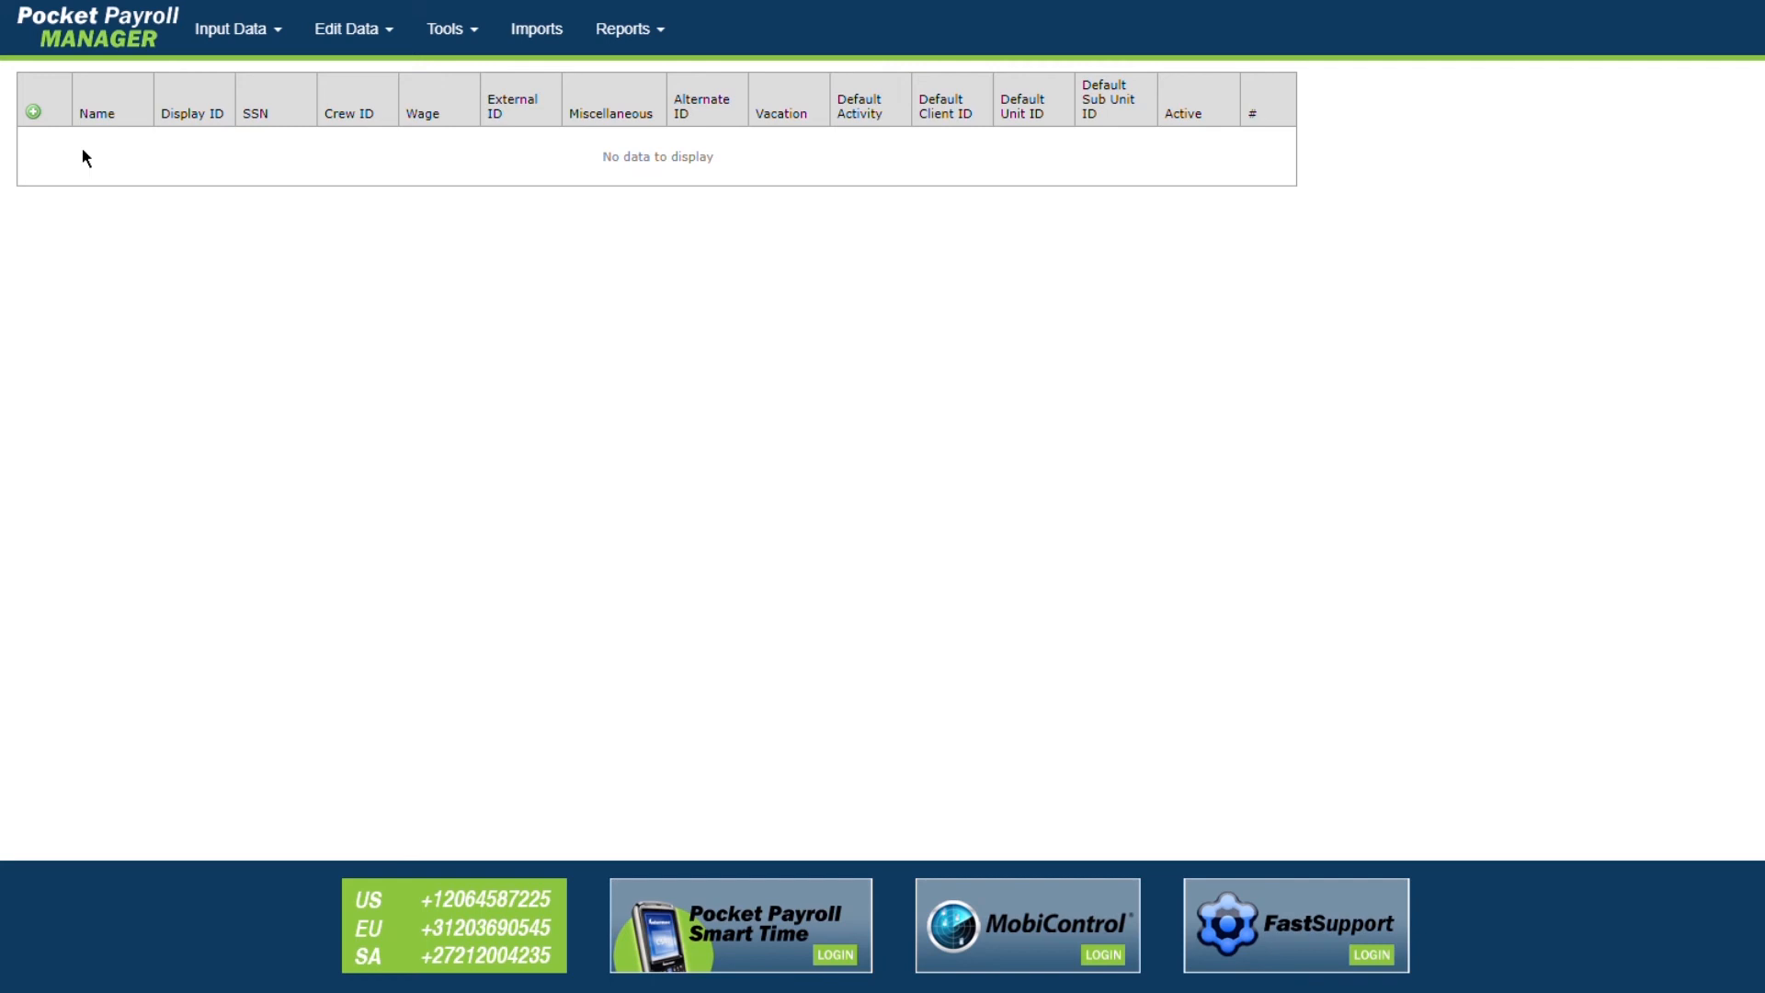
click(33, 112)
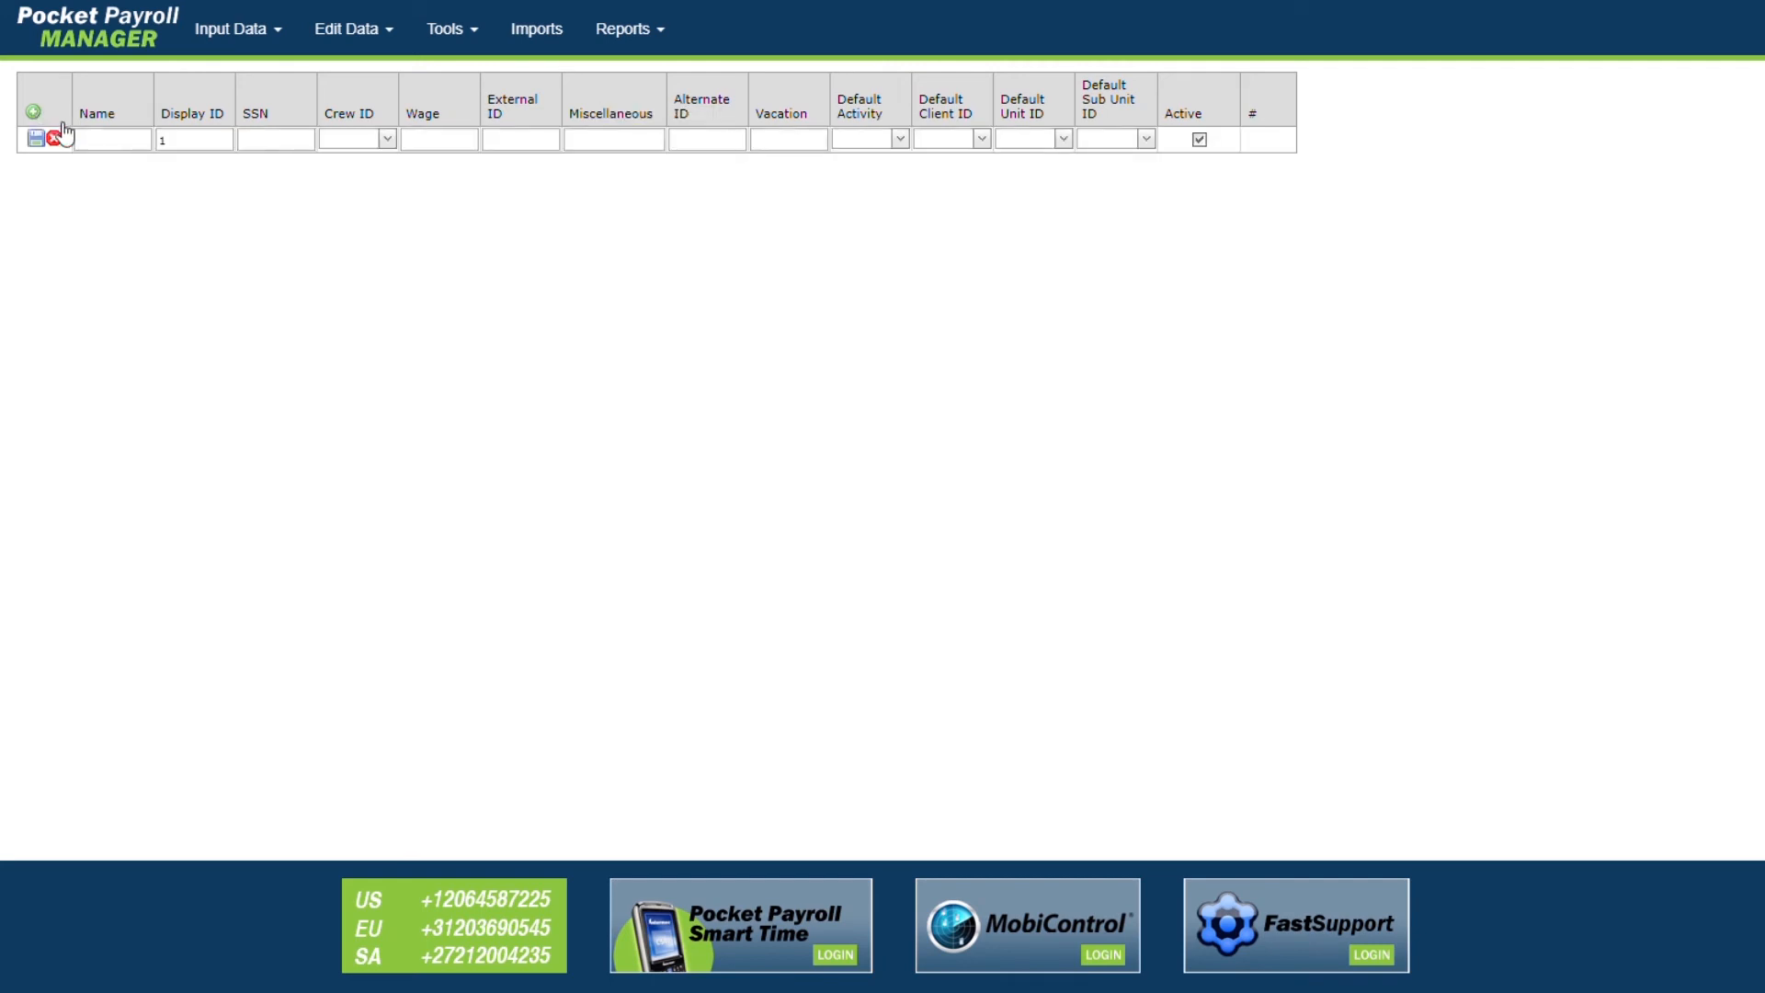
Step: Enter the new employee's name, SSN 0, and assign them to Crew 1
click(129, 155)
text(Adam)
click(287, 159)
text(0)
click(388, 140)
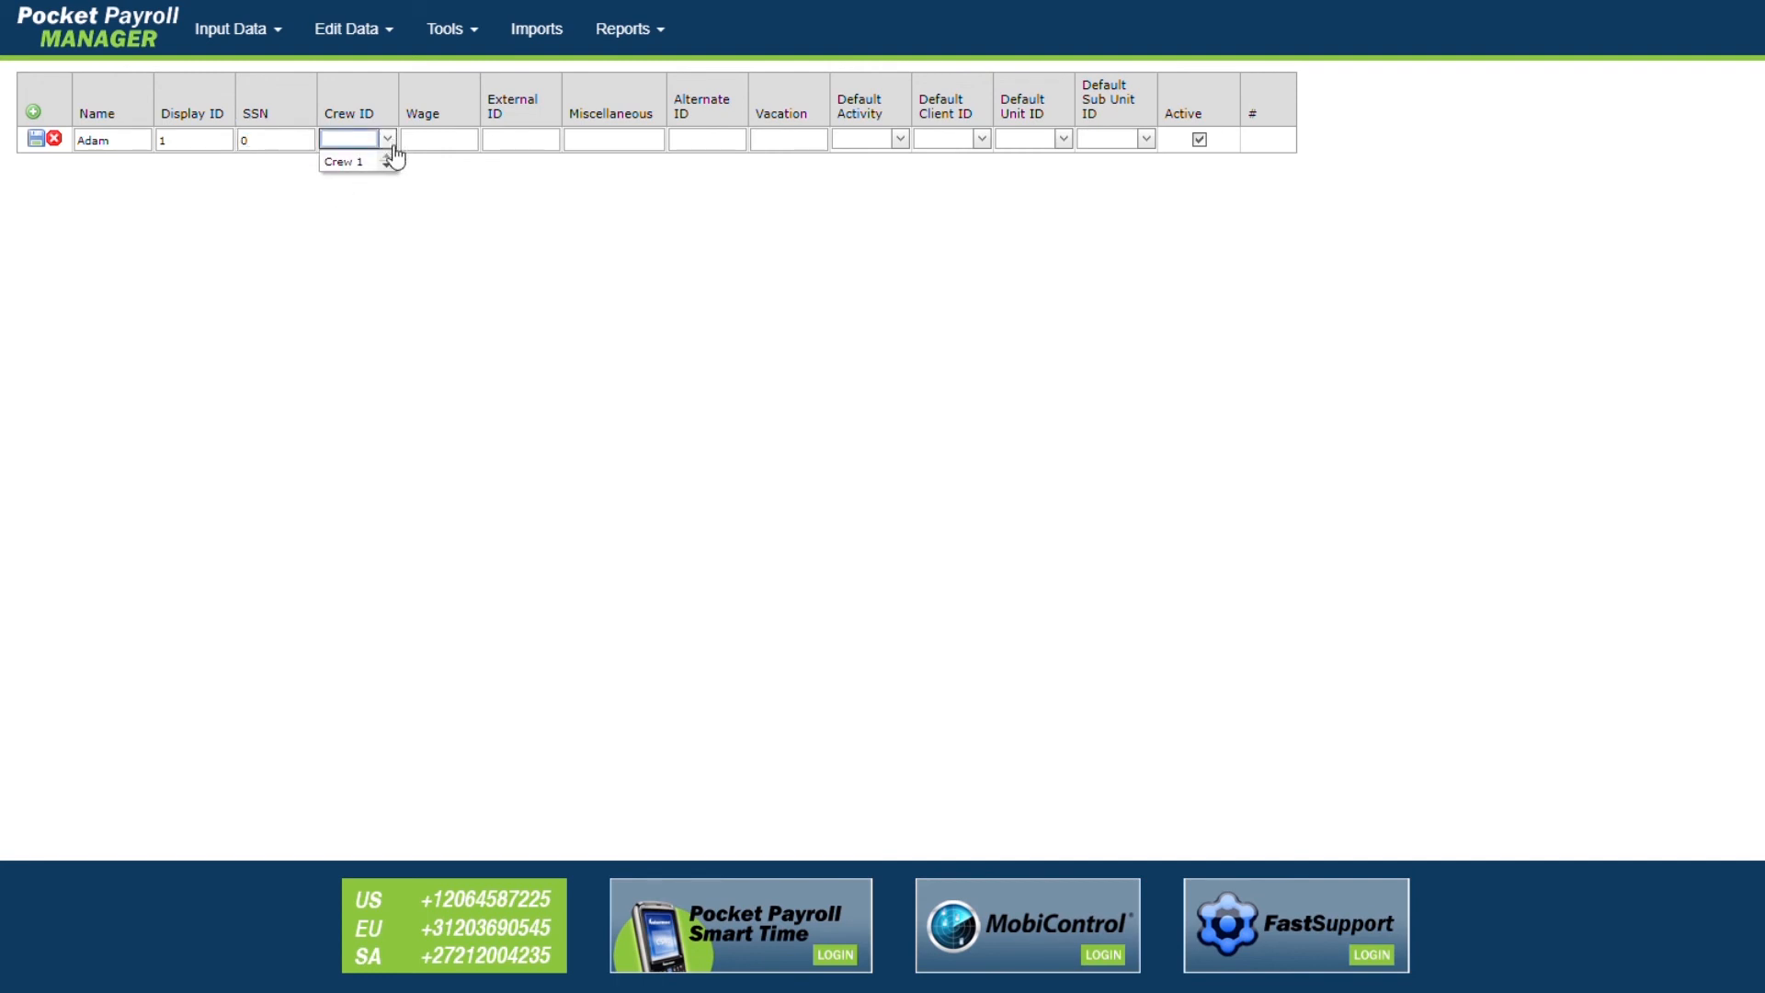
click(340, 164)
click(361, 269)
Step: Set the employee's External ID to 1 and save the record
click(518, 150)
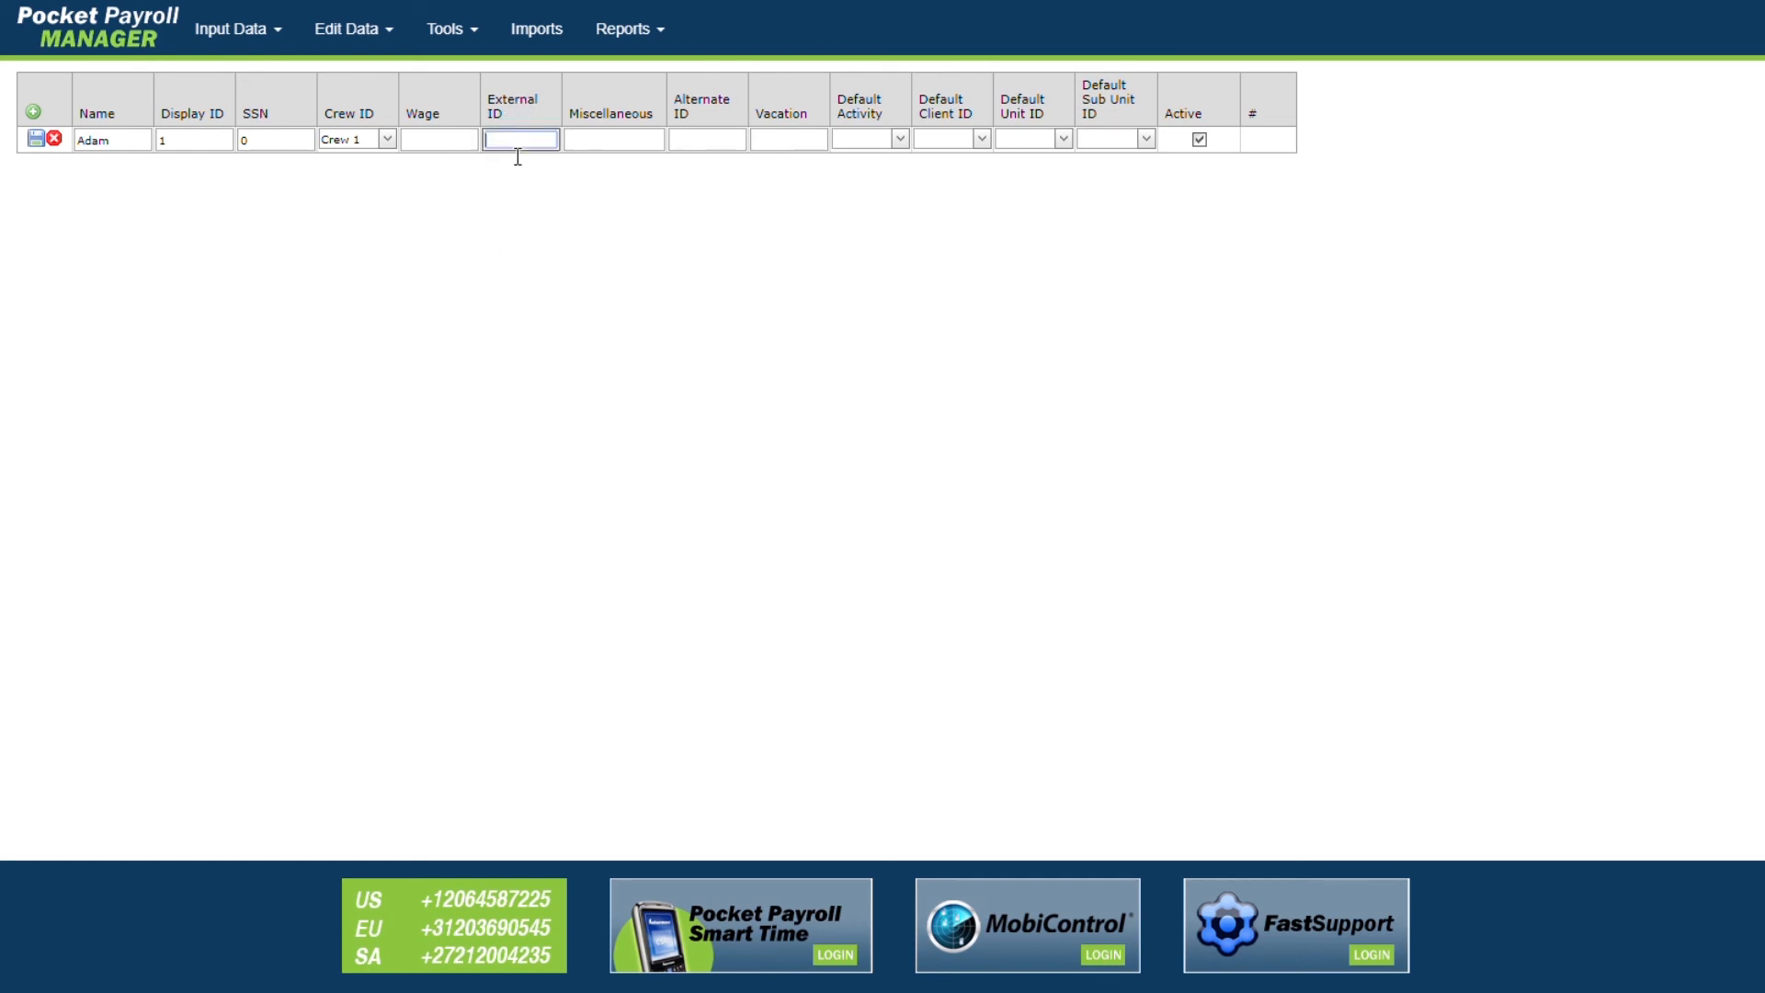
text(1)
click(36, 140)
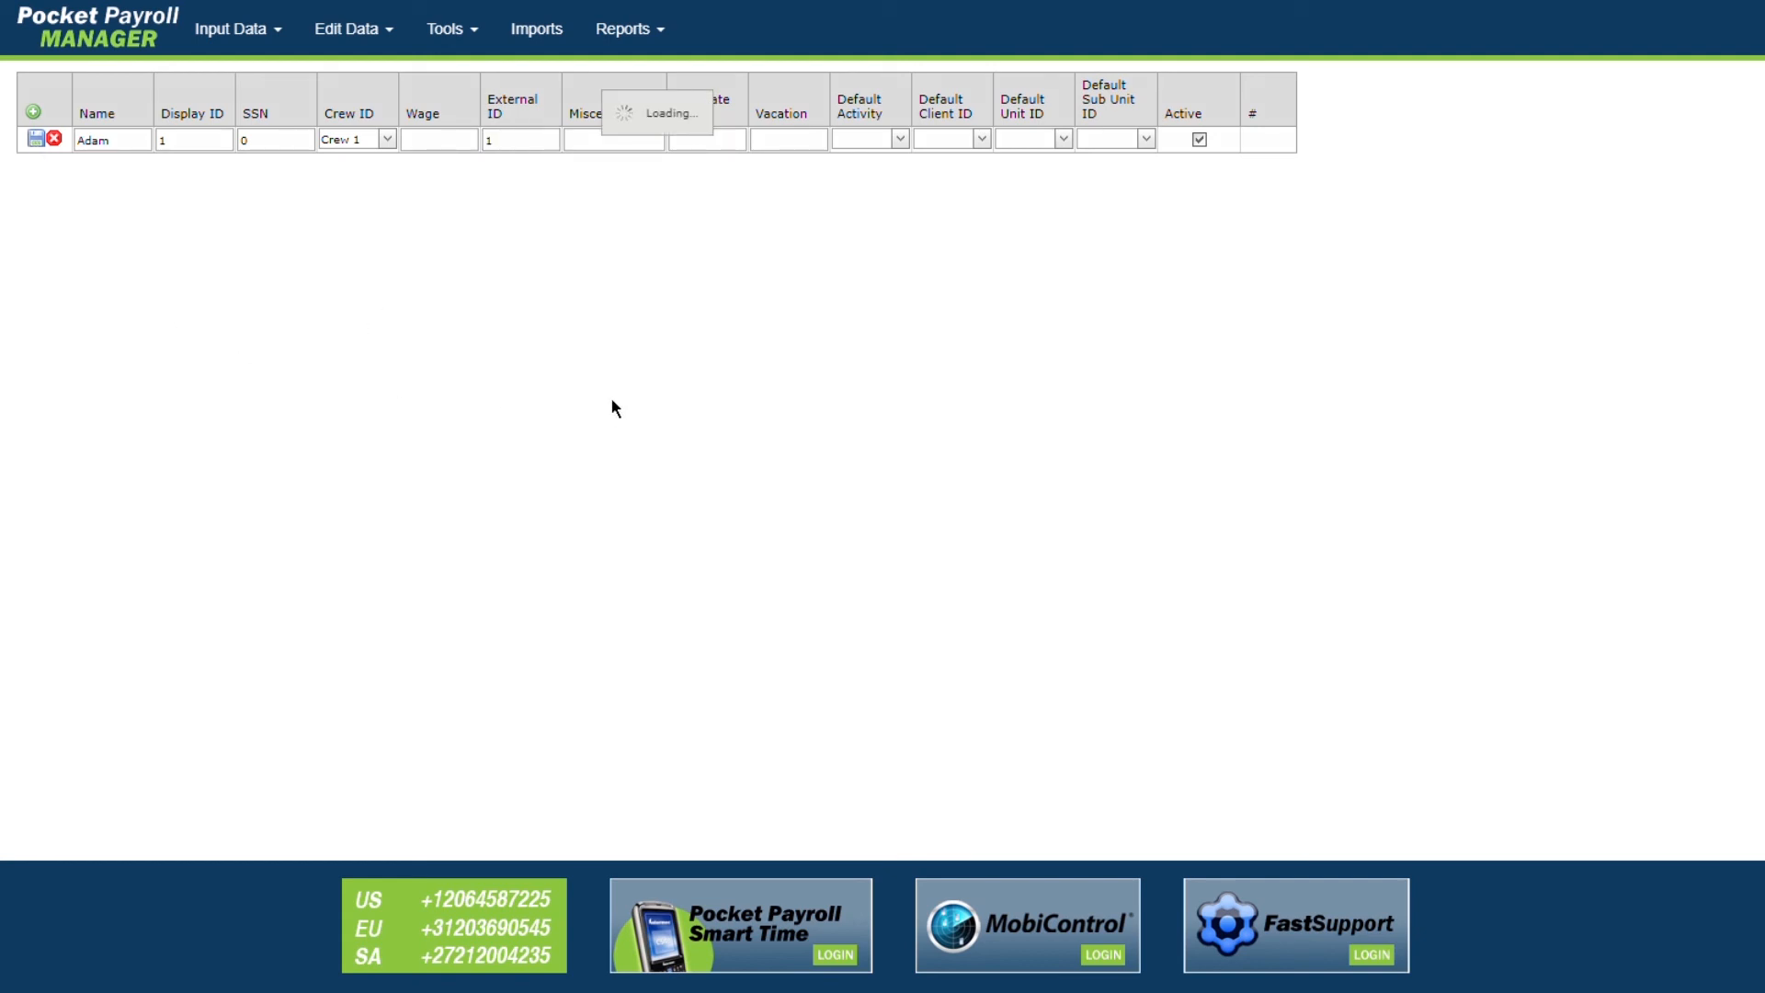
click(33, 112)
Step: Add and save employee Bob with SSN 0, Crew 1 and External ID 2
click(102, 147)
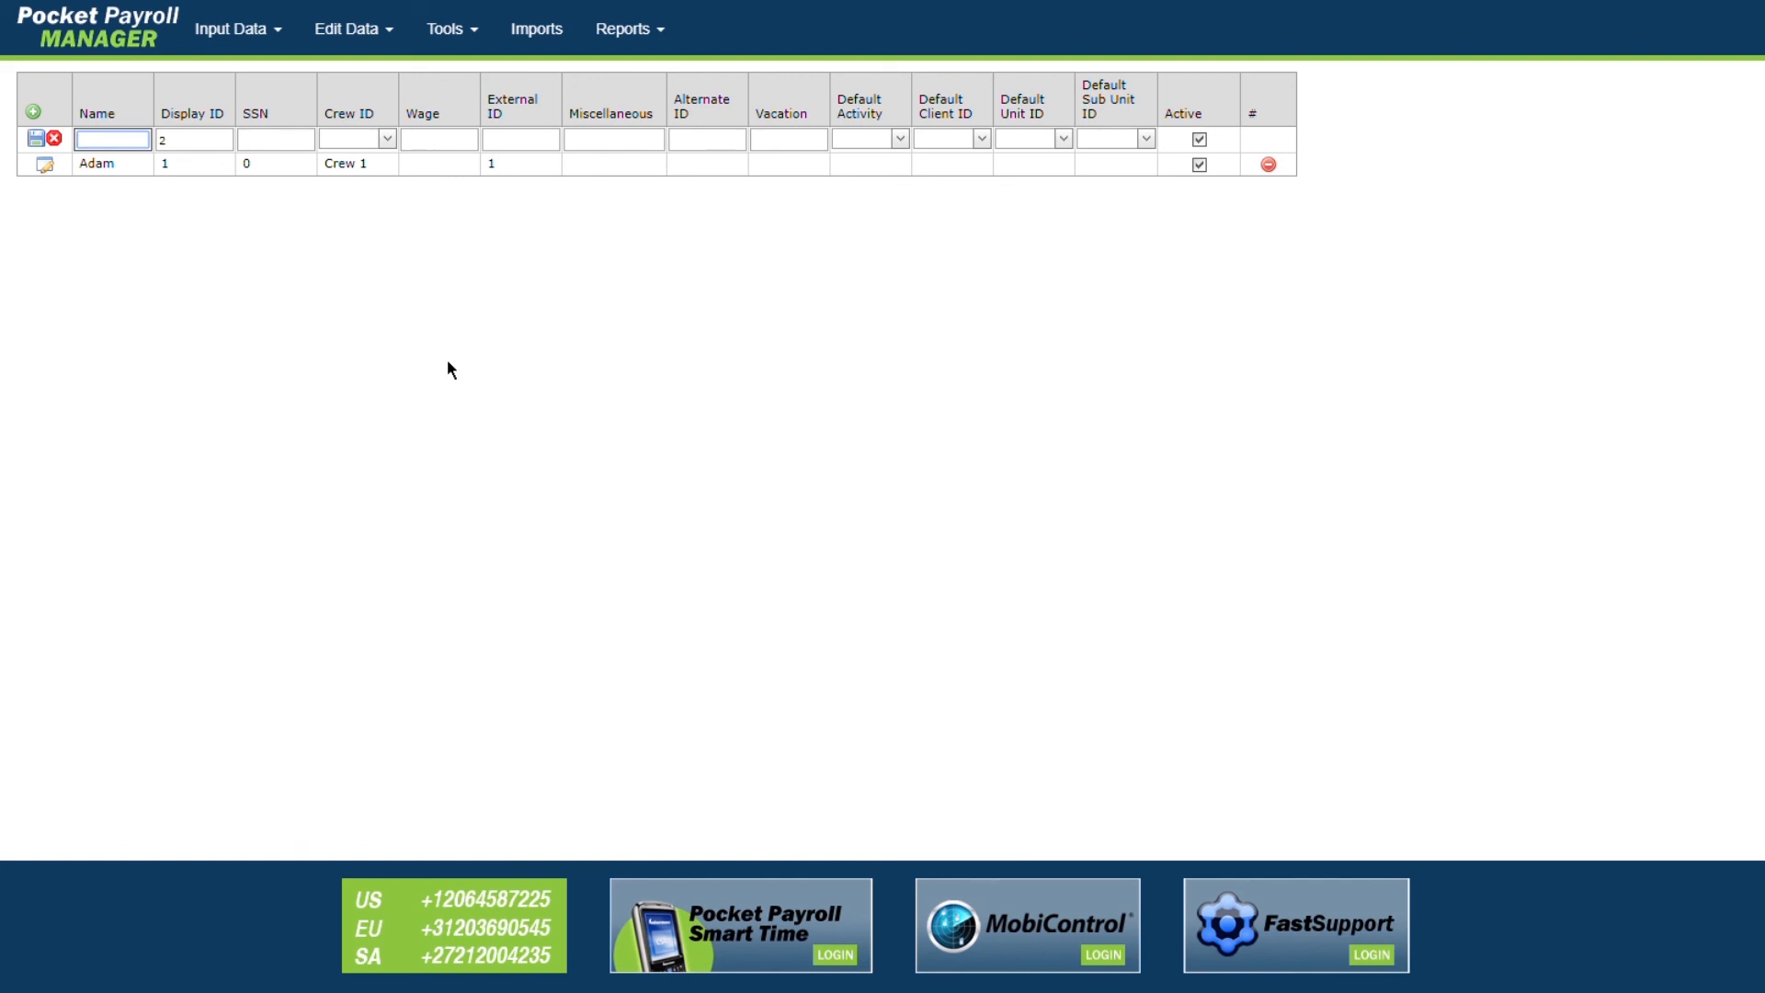
text(Bob)
key(Tab)
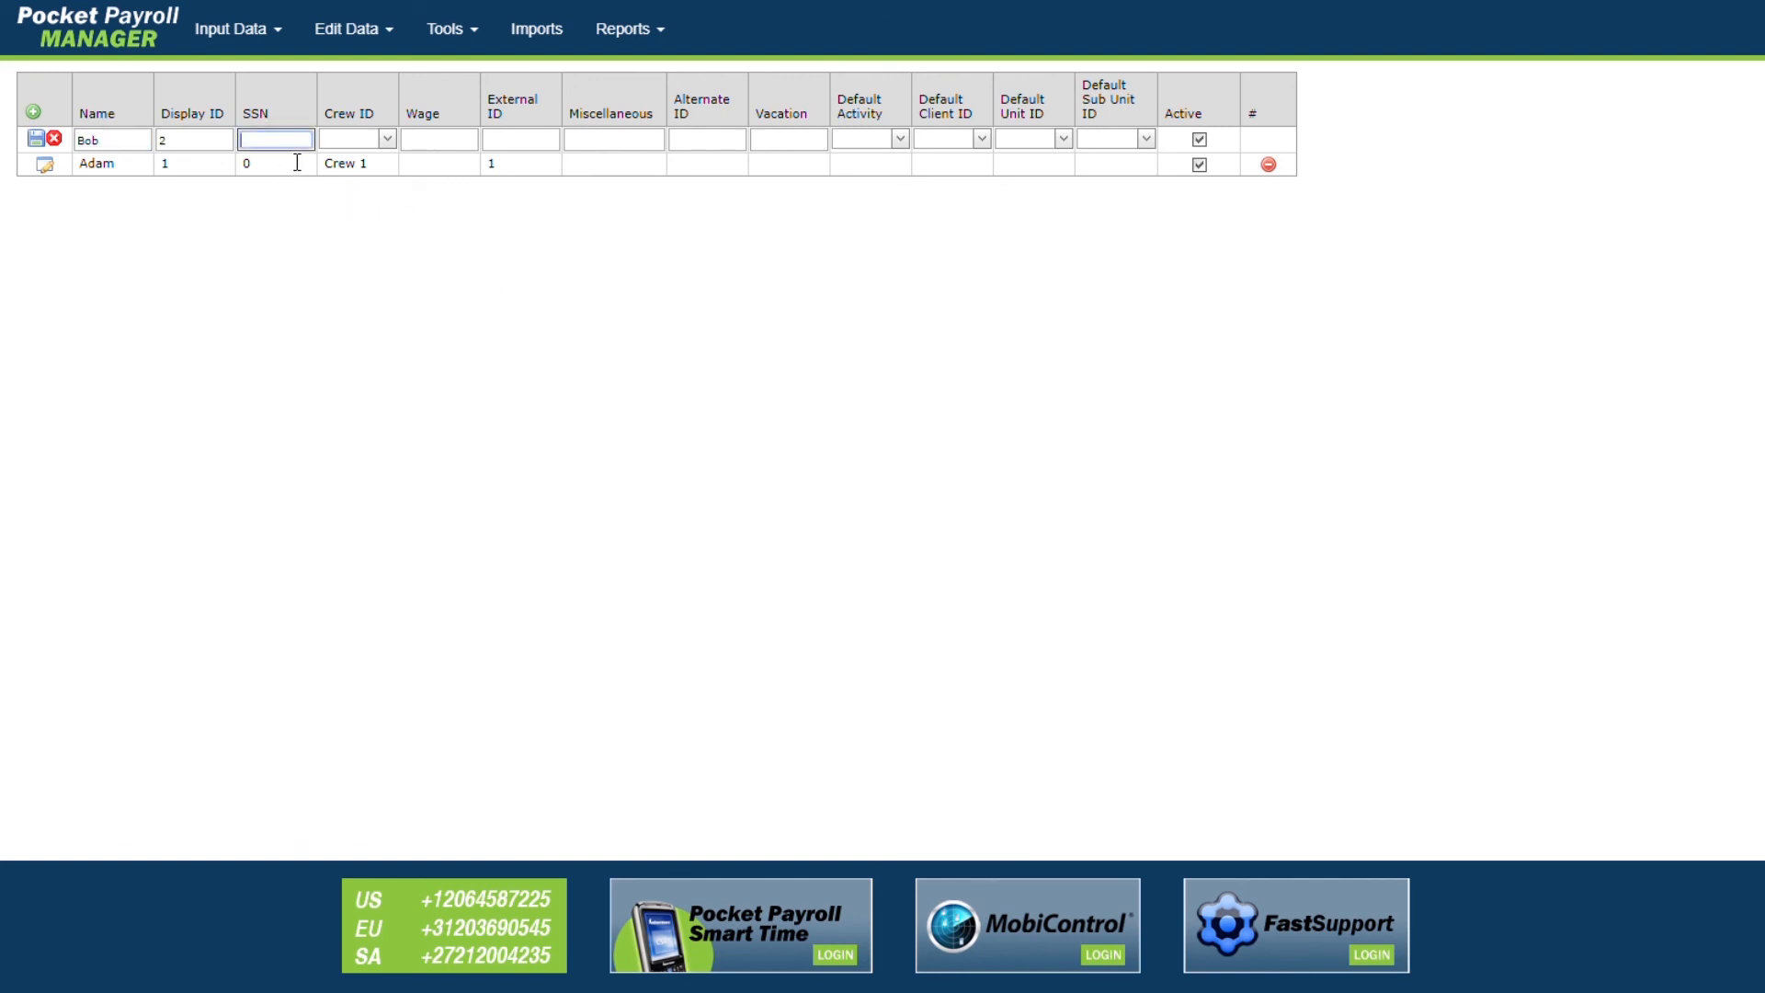
text(0)
click(387, 139)
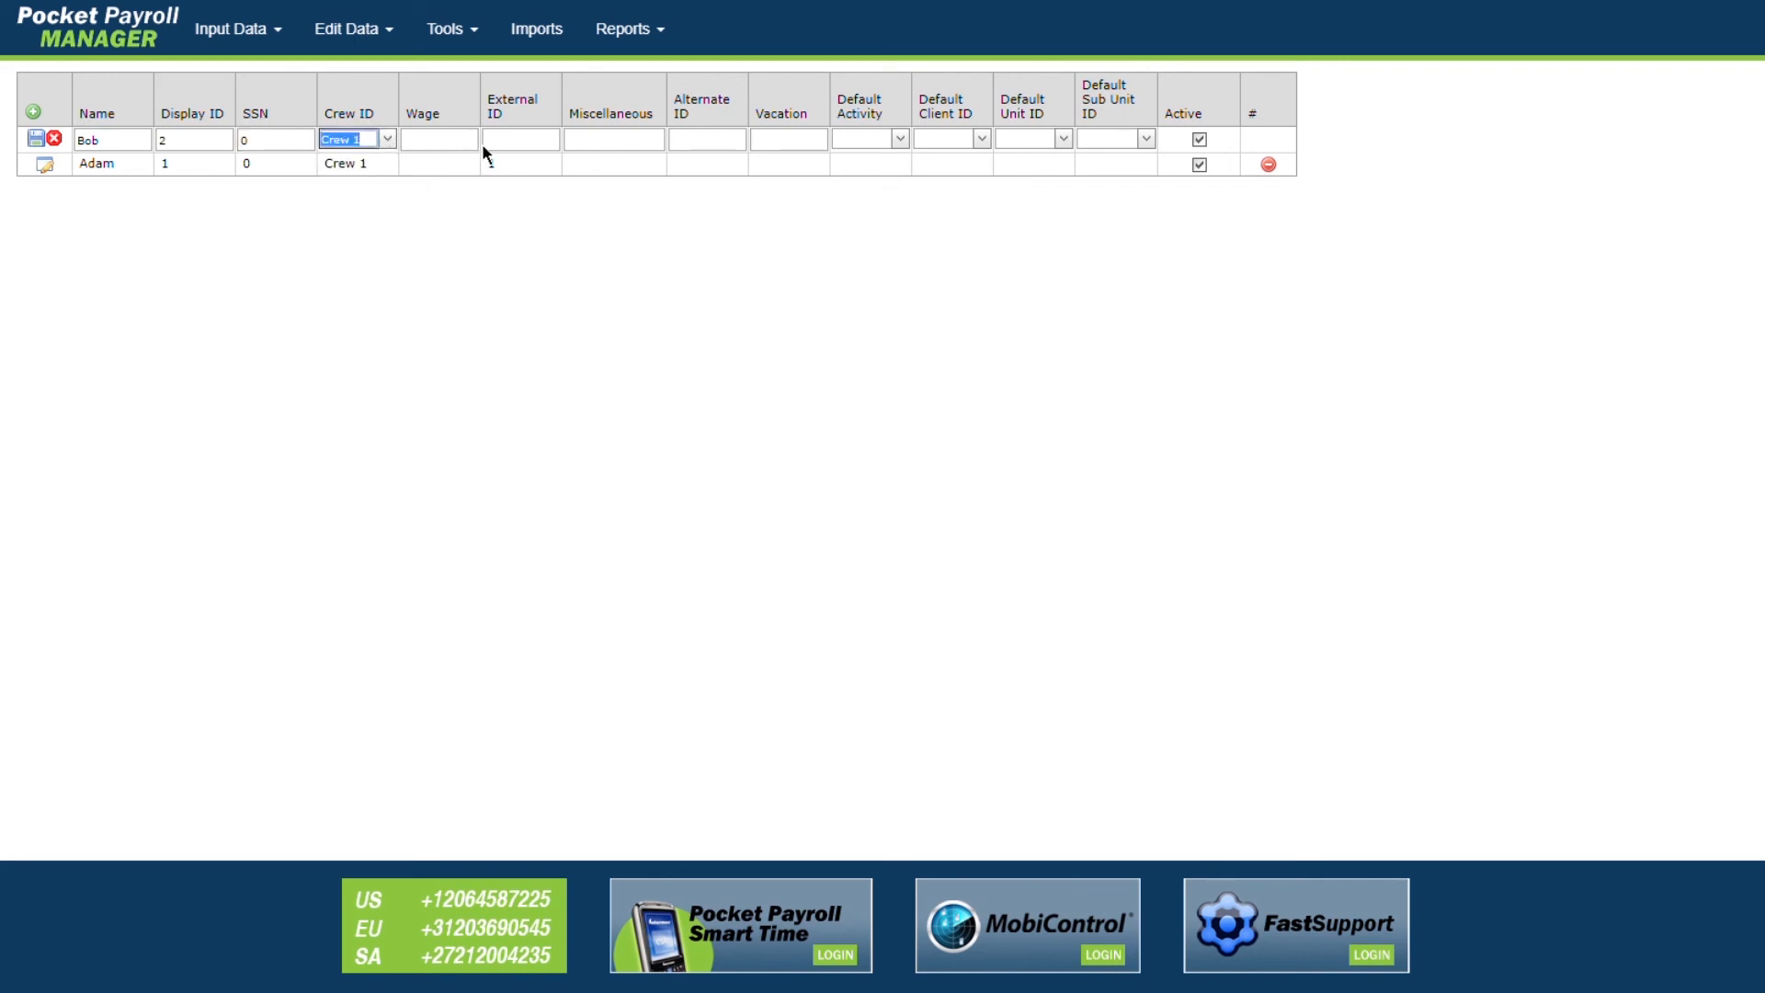
click(509, 144)
text(2)
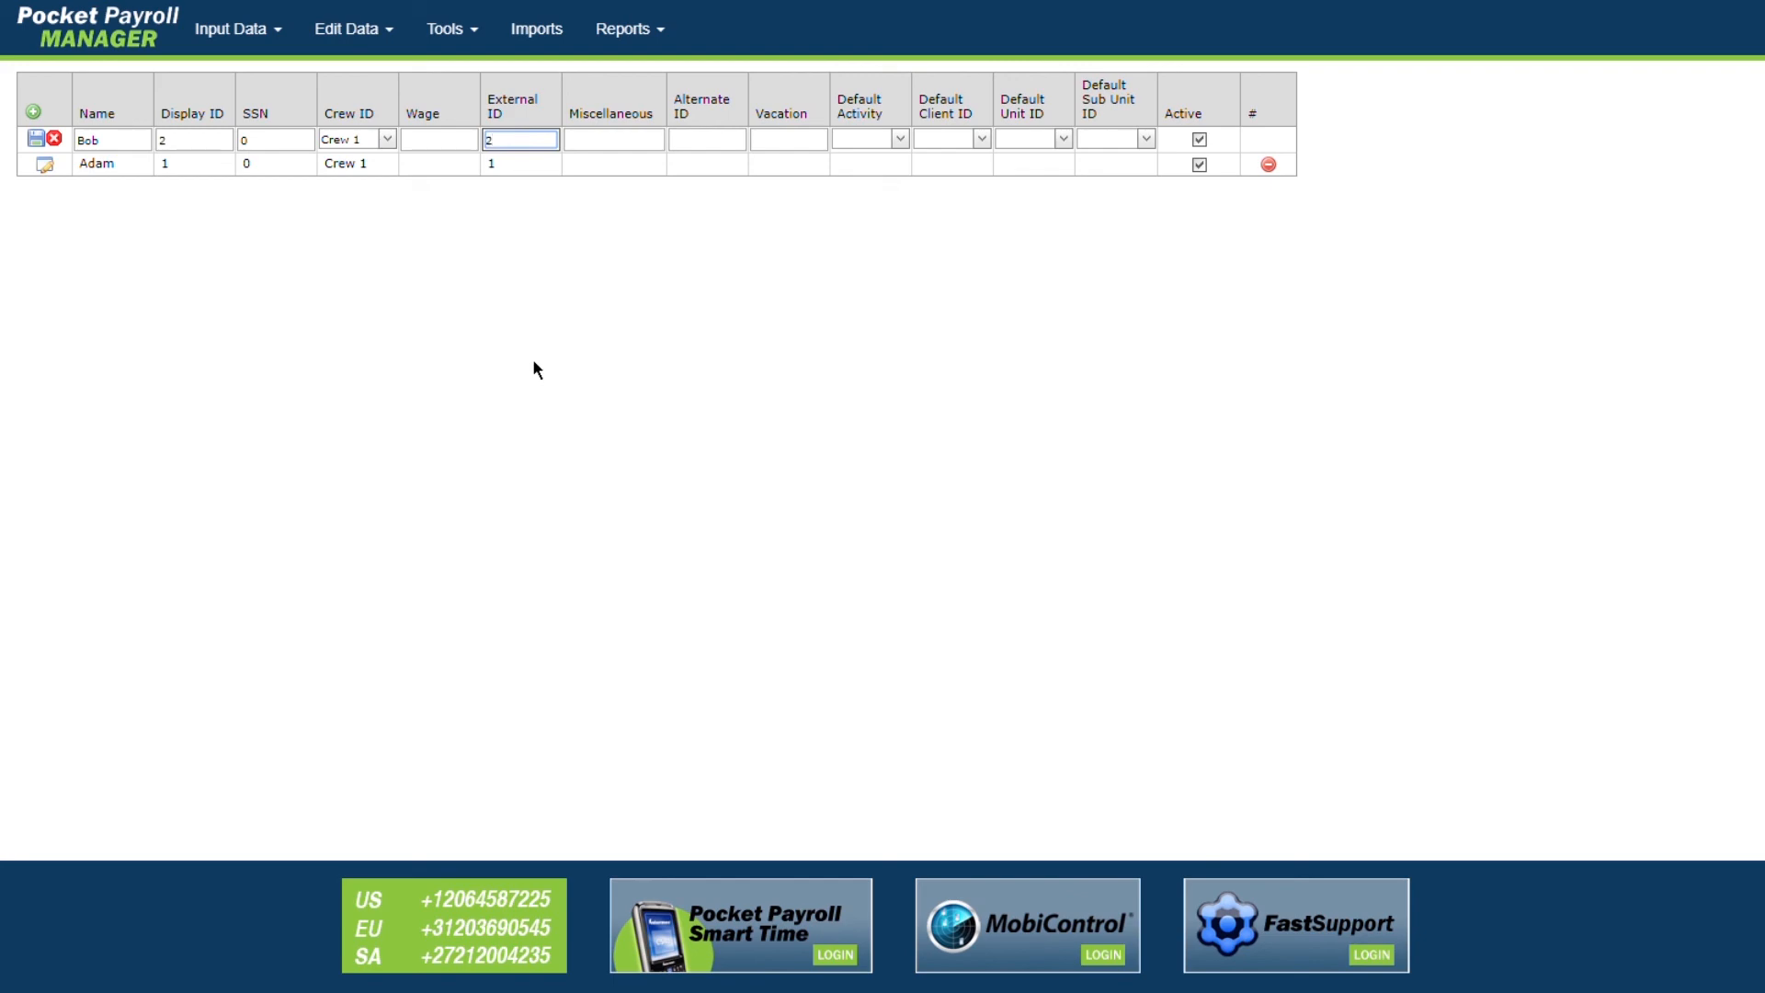
click(35, 137)
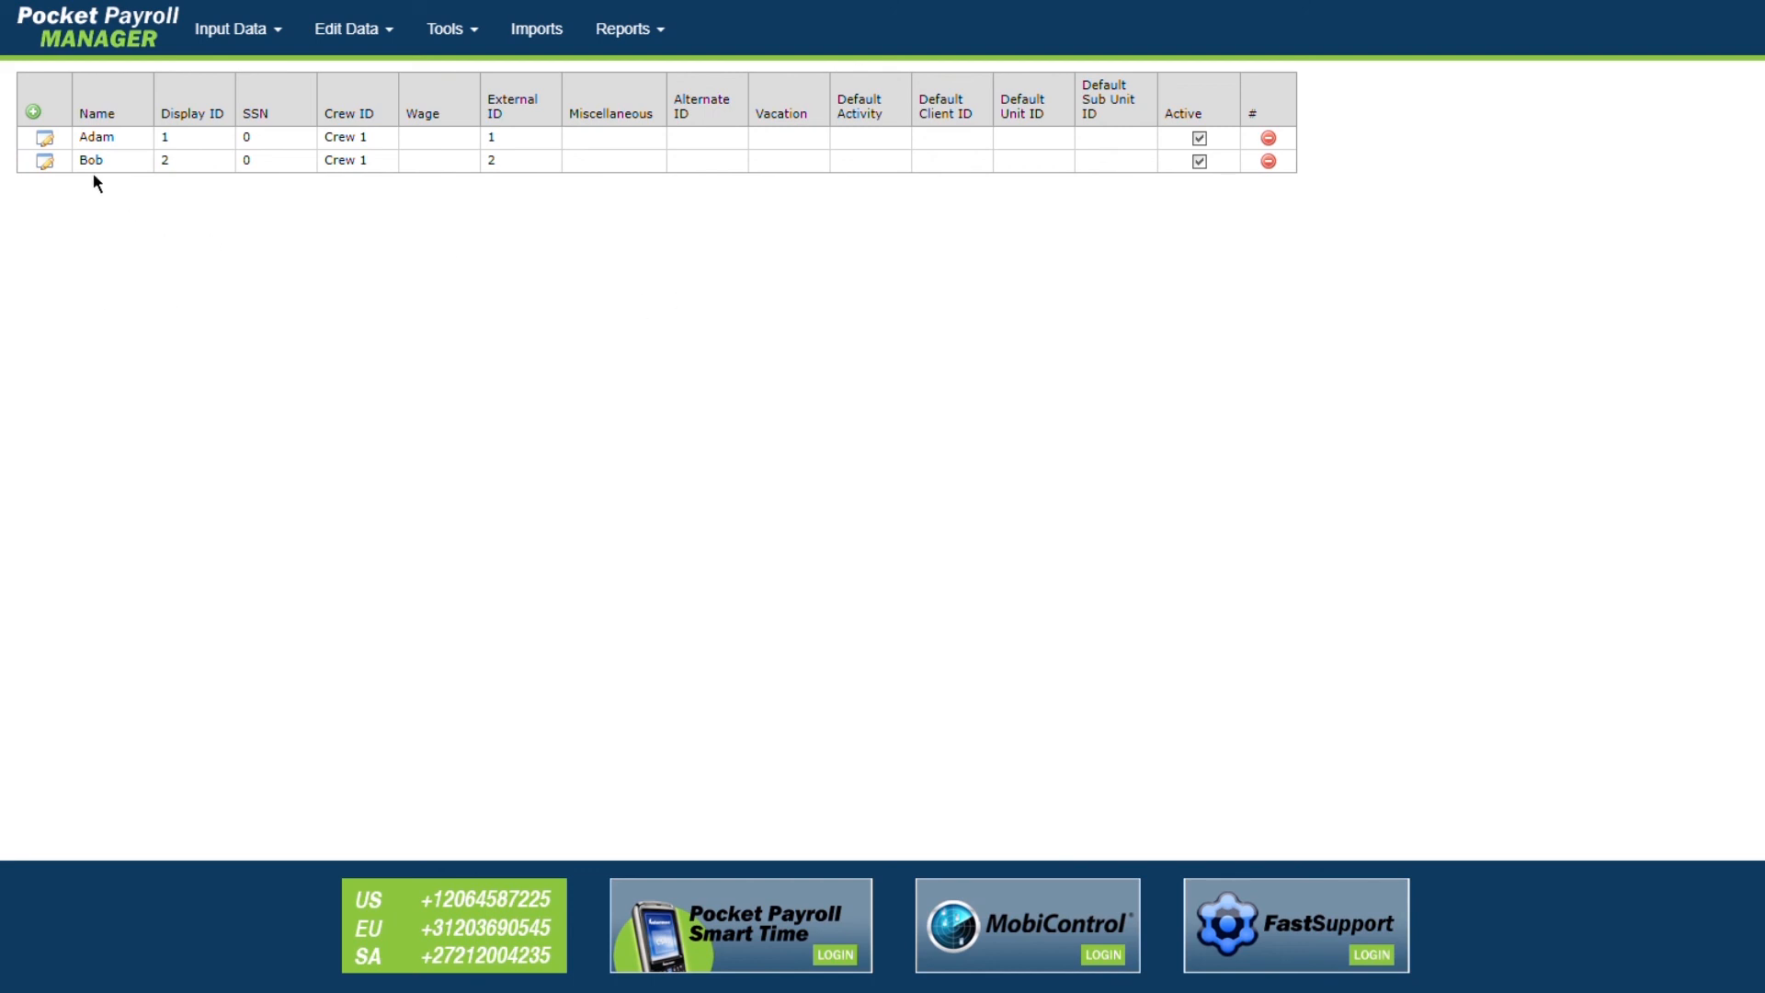
Step: Add a new row and save employee 'Conner' with SSN 0, Crew 1 and External ID 3
click(33, 111)
click(112, 139)
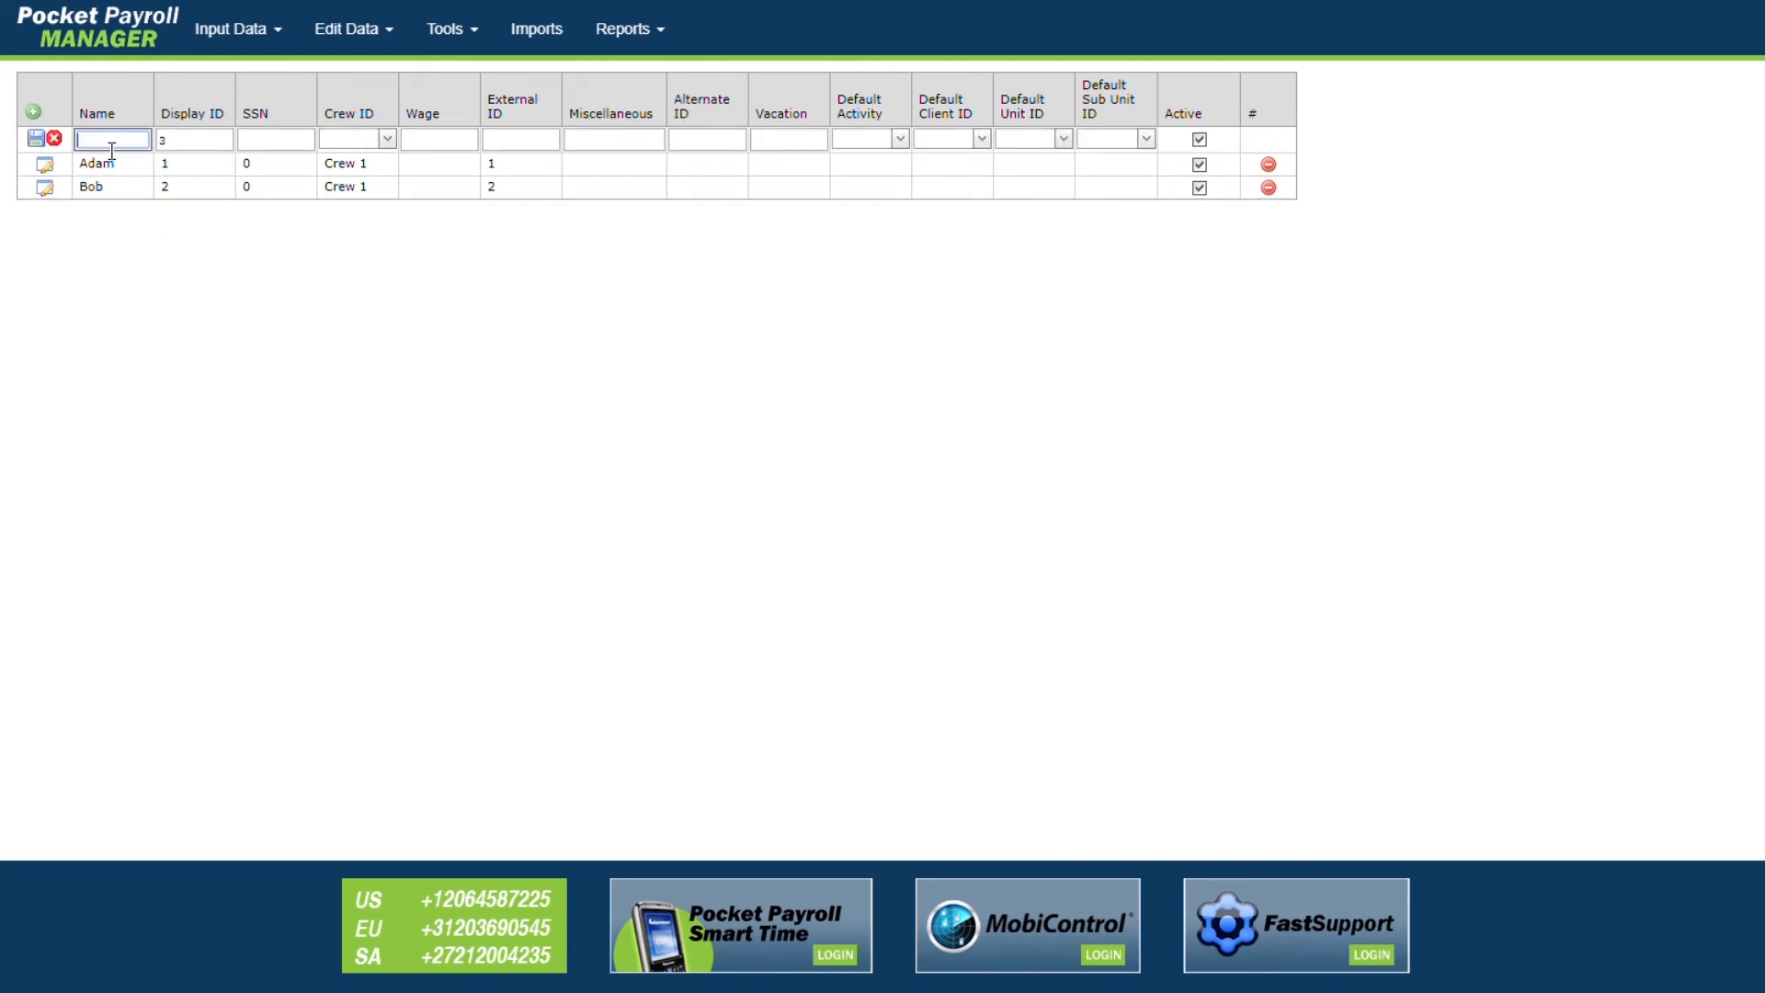
text(Conner)
key(Tab)
key(Tab)
text(0)
key(Tab)
click(386, 139)
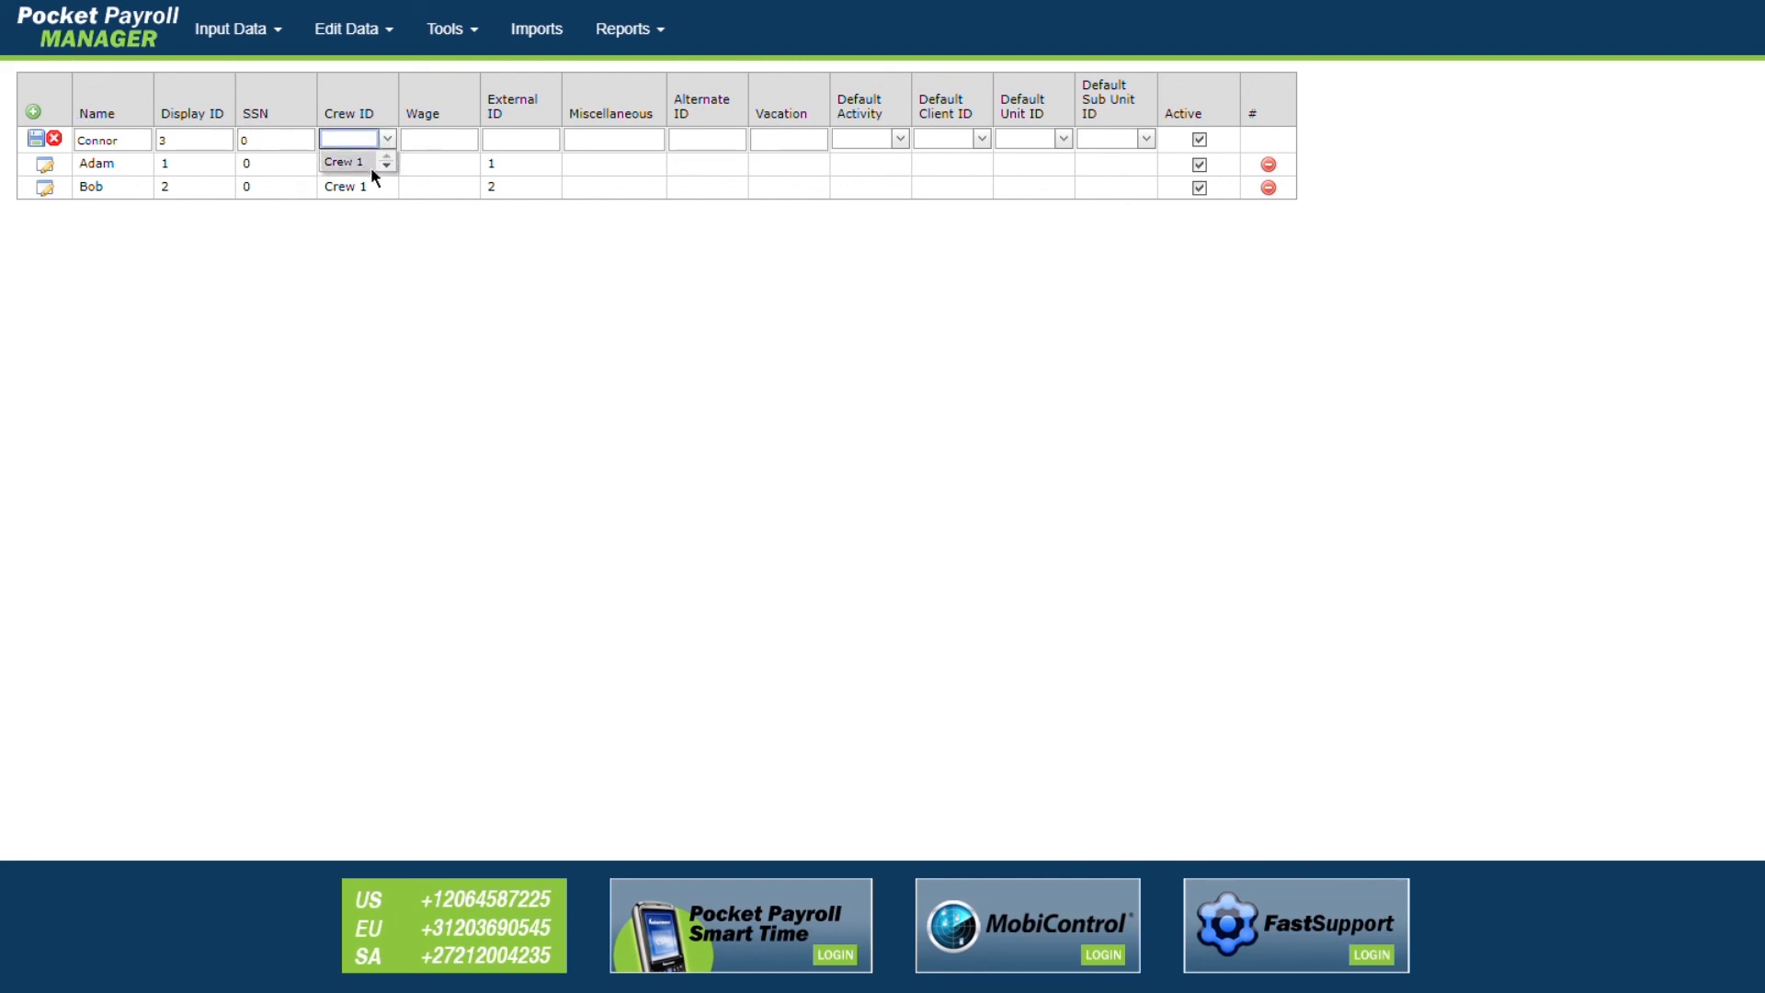
key(Tab)
key(Tab)
text(3)
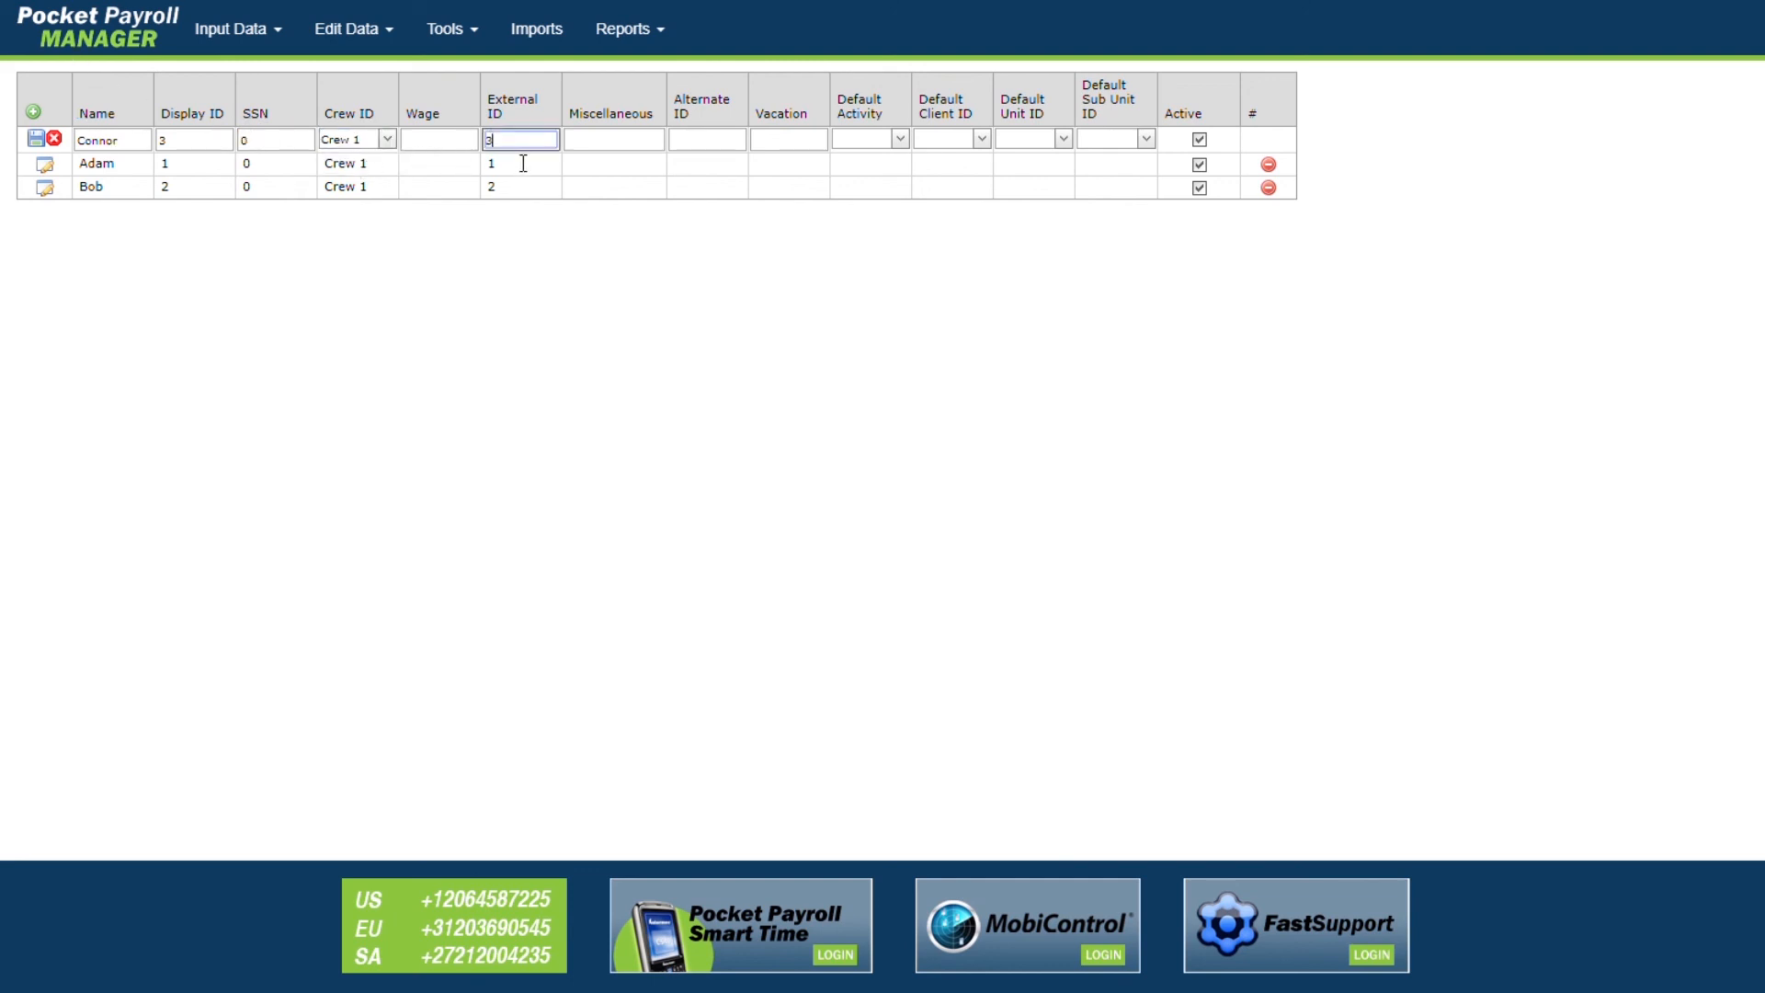
click(43, 138)
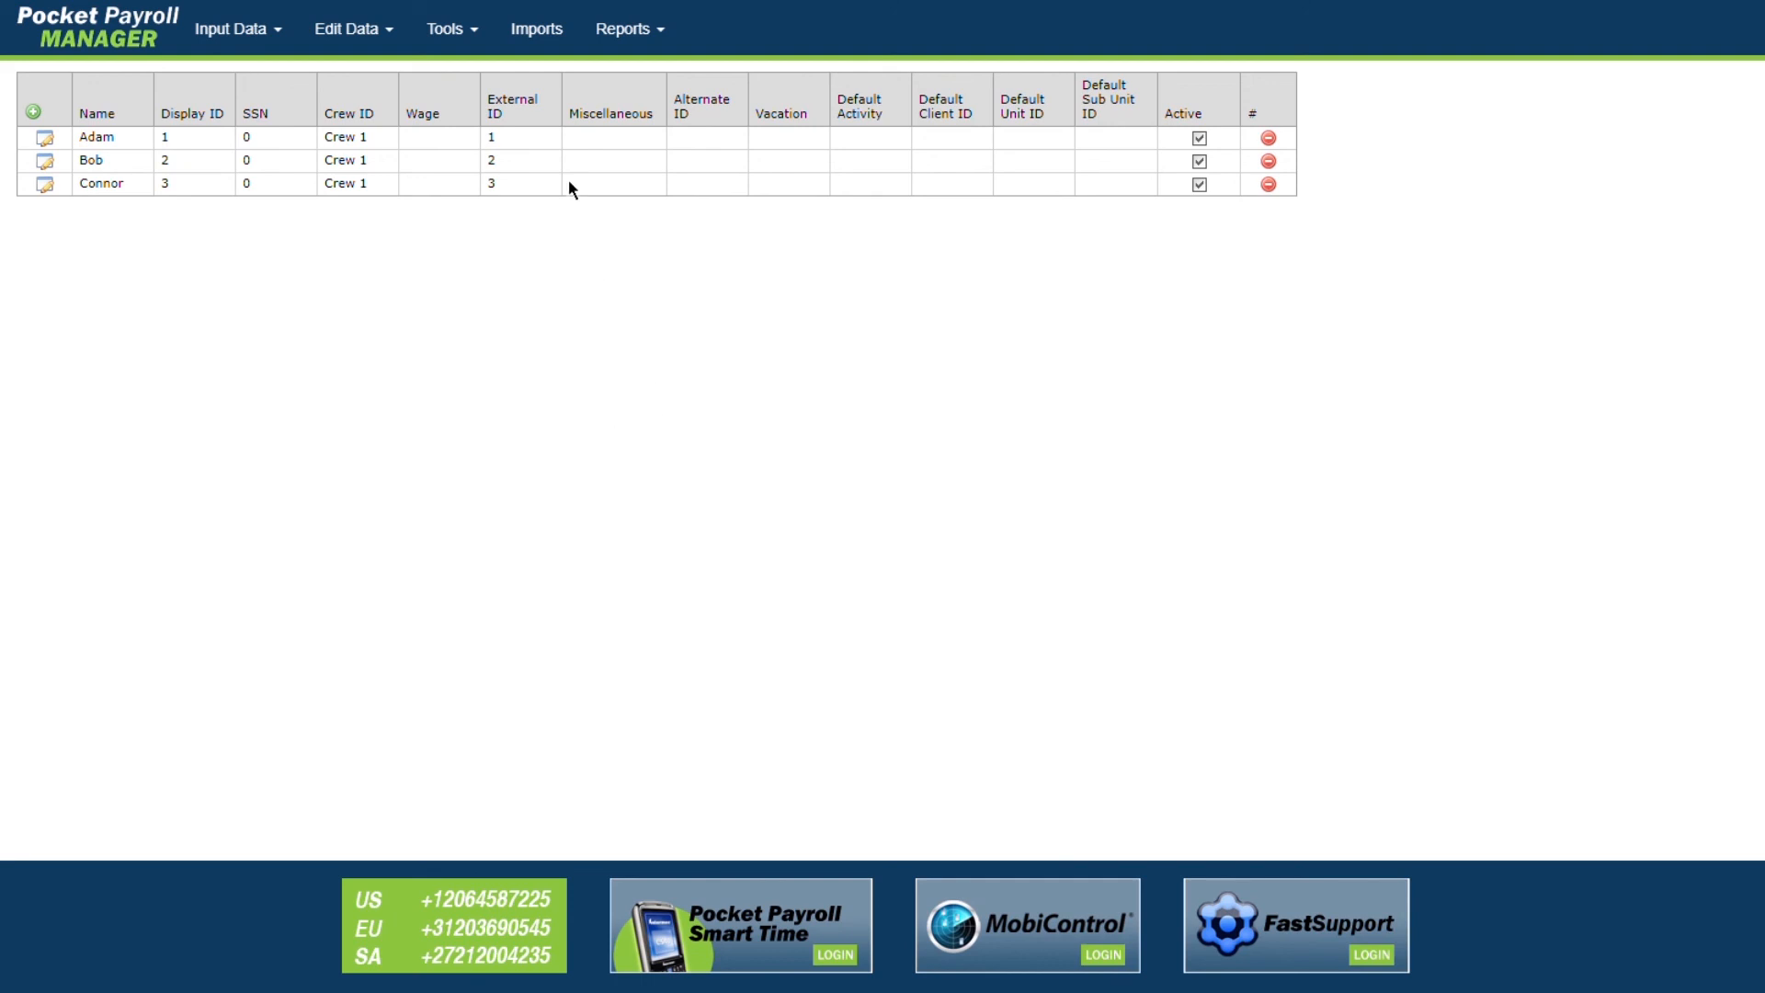
Step: Import employees from the Employee.txt file on the Imports page's Employee section
click(558, 42)
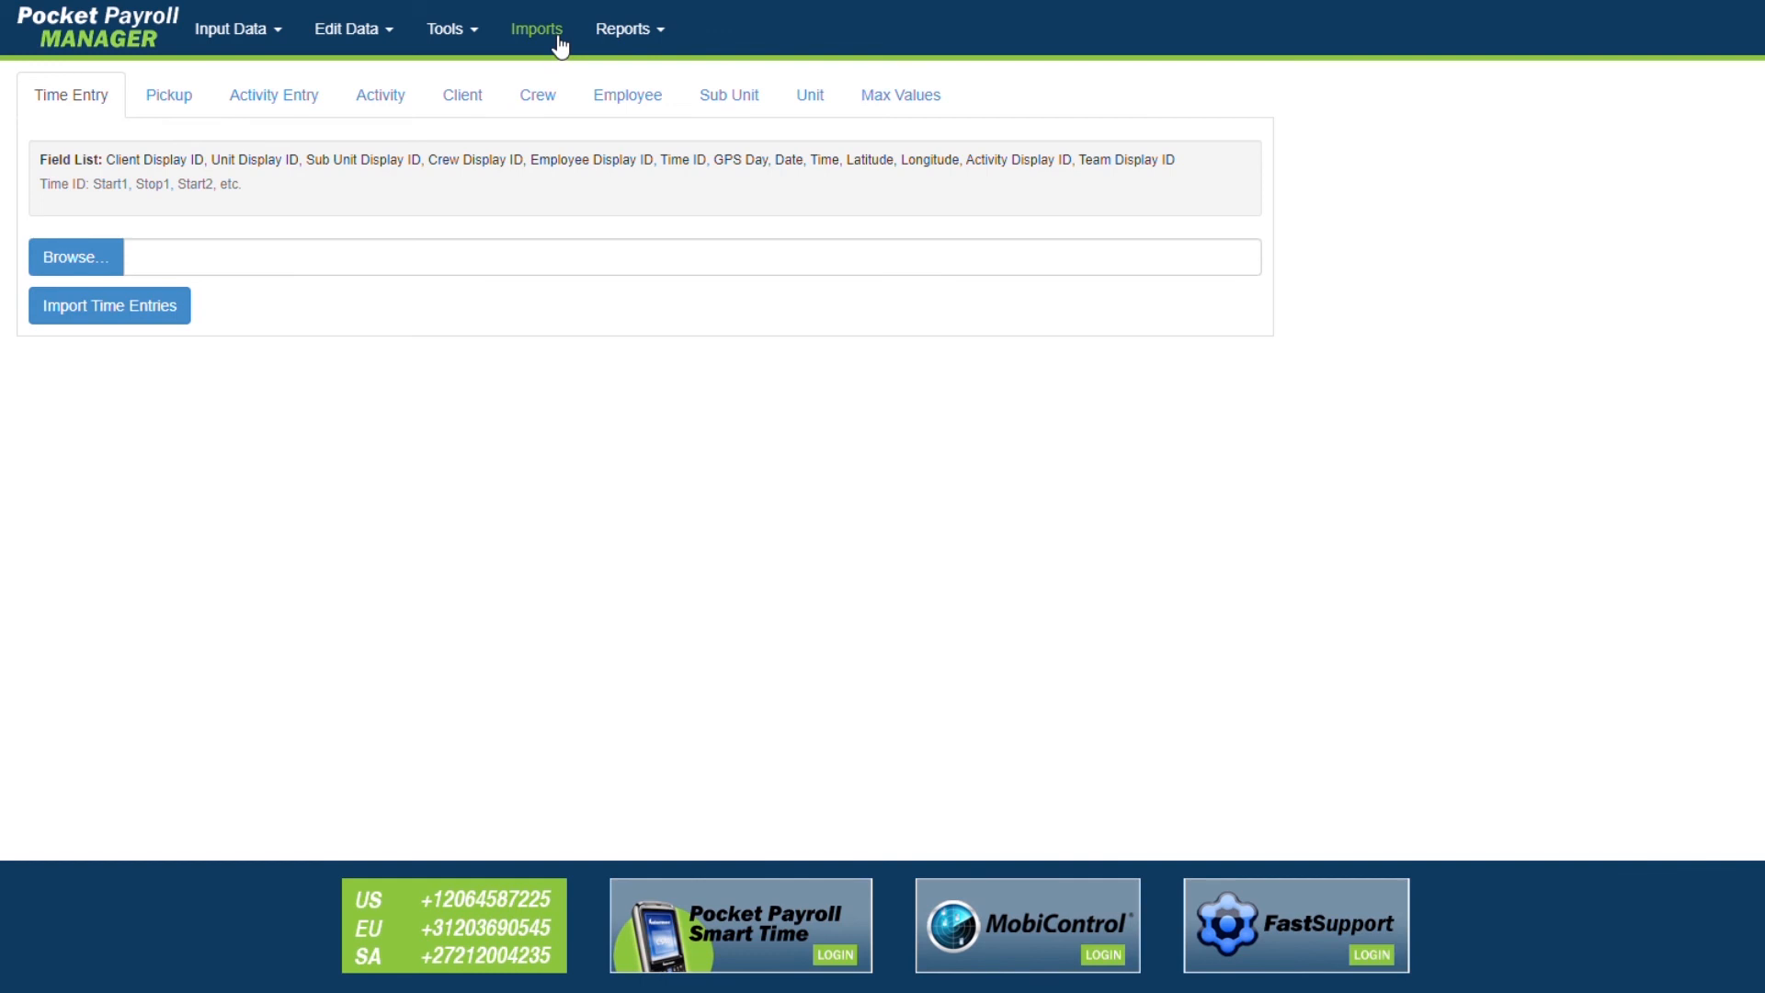
click(634, 114)
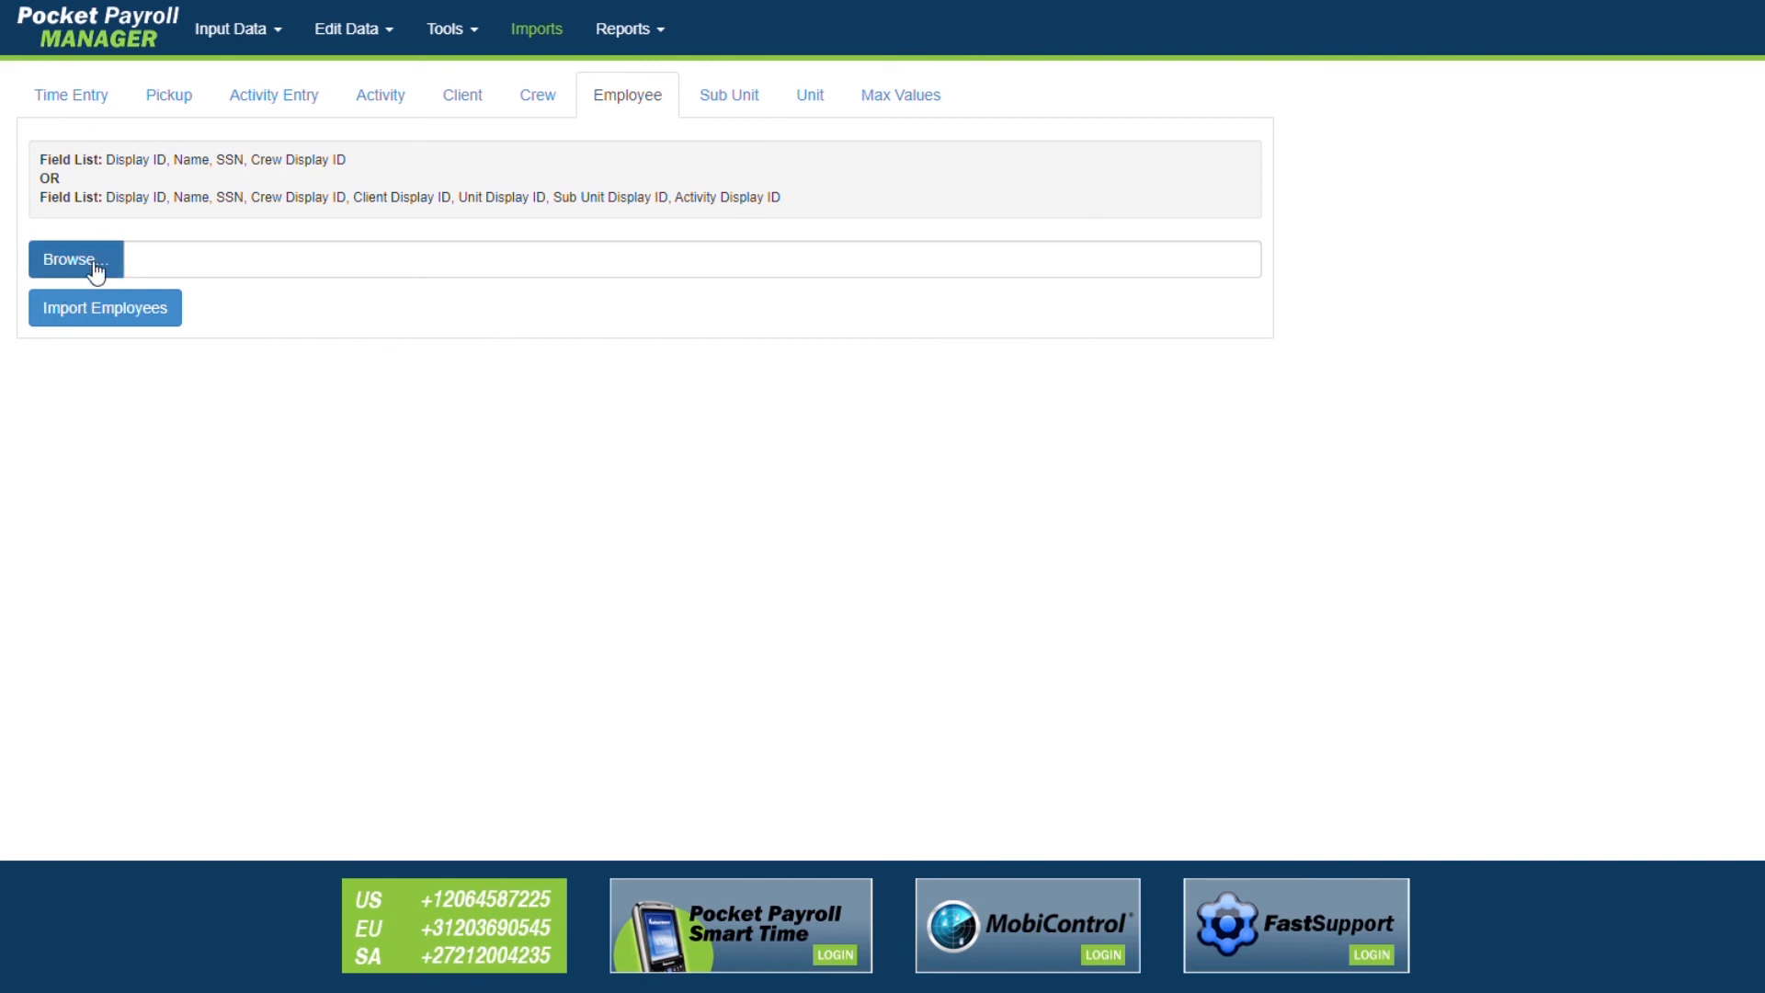
click(83, 260)
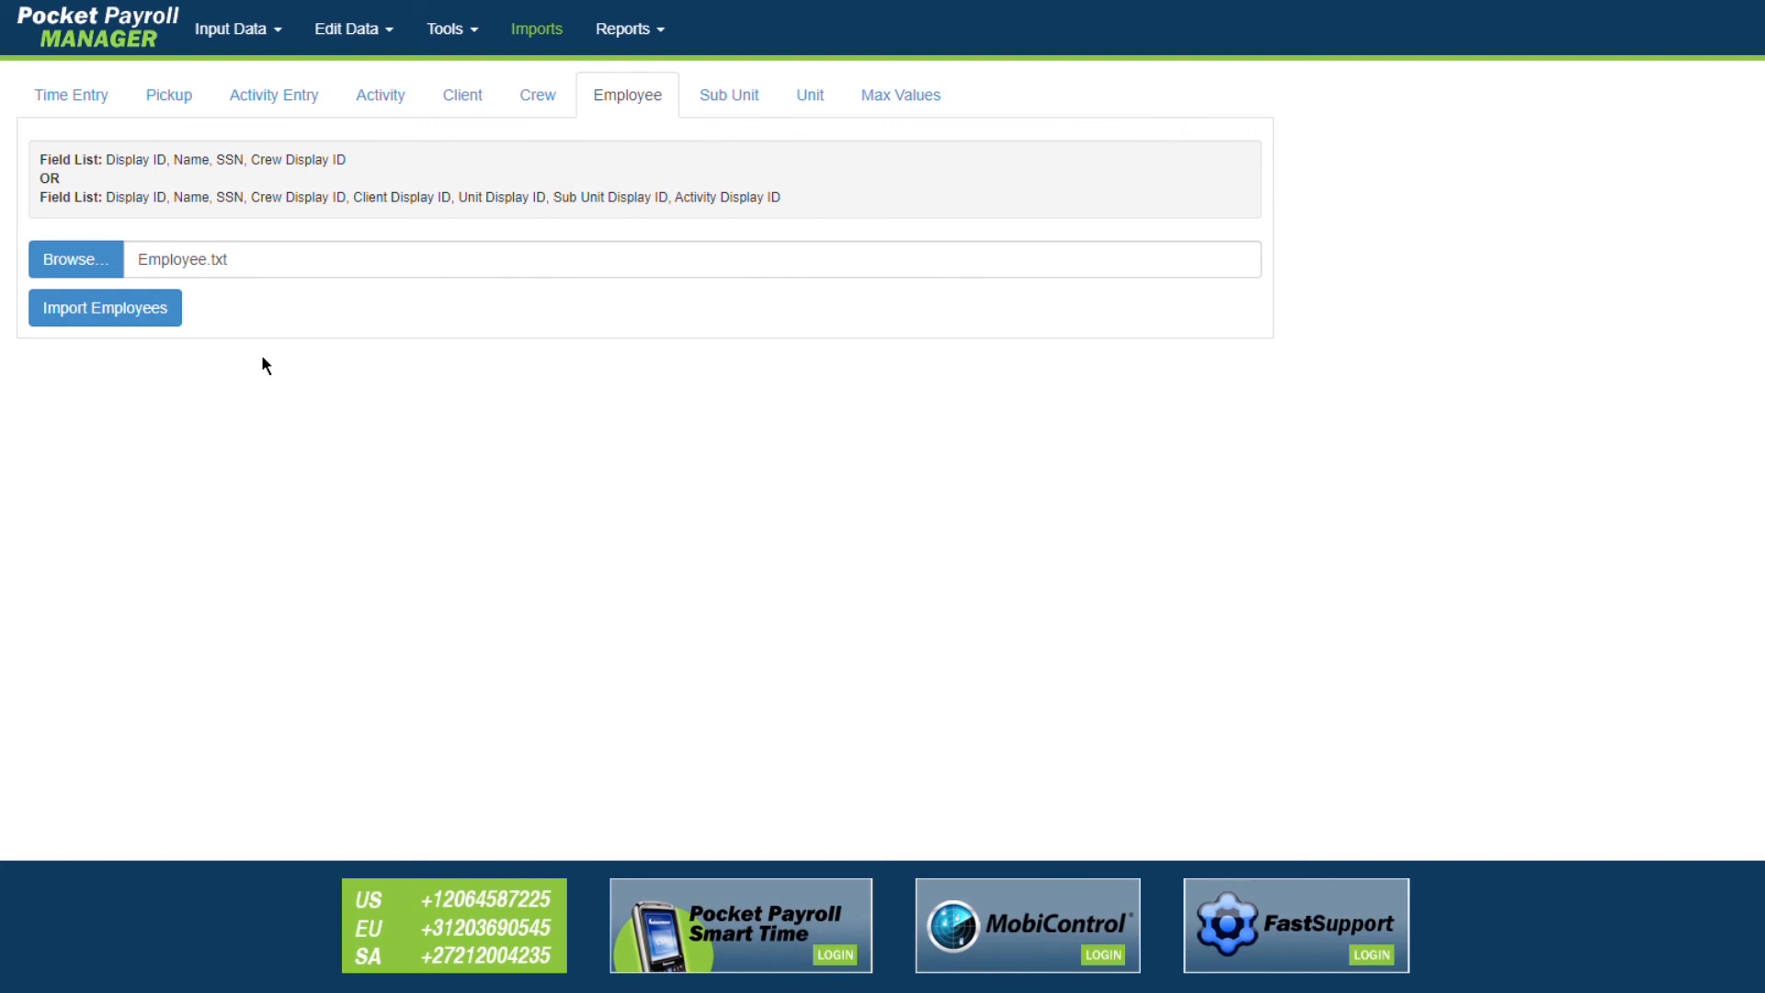
click(143, 318)
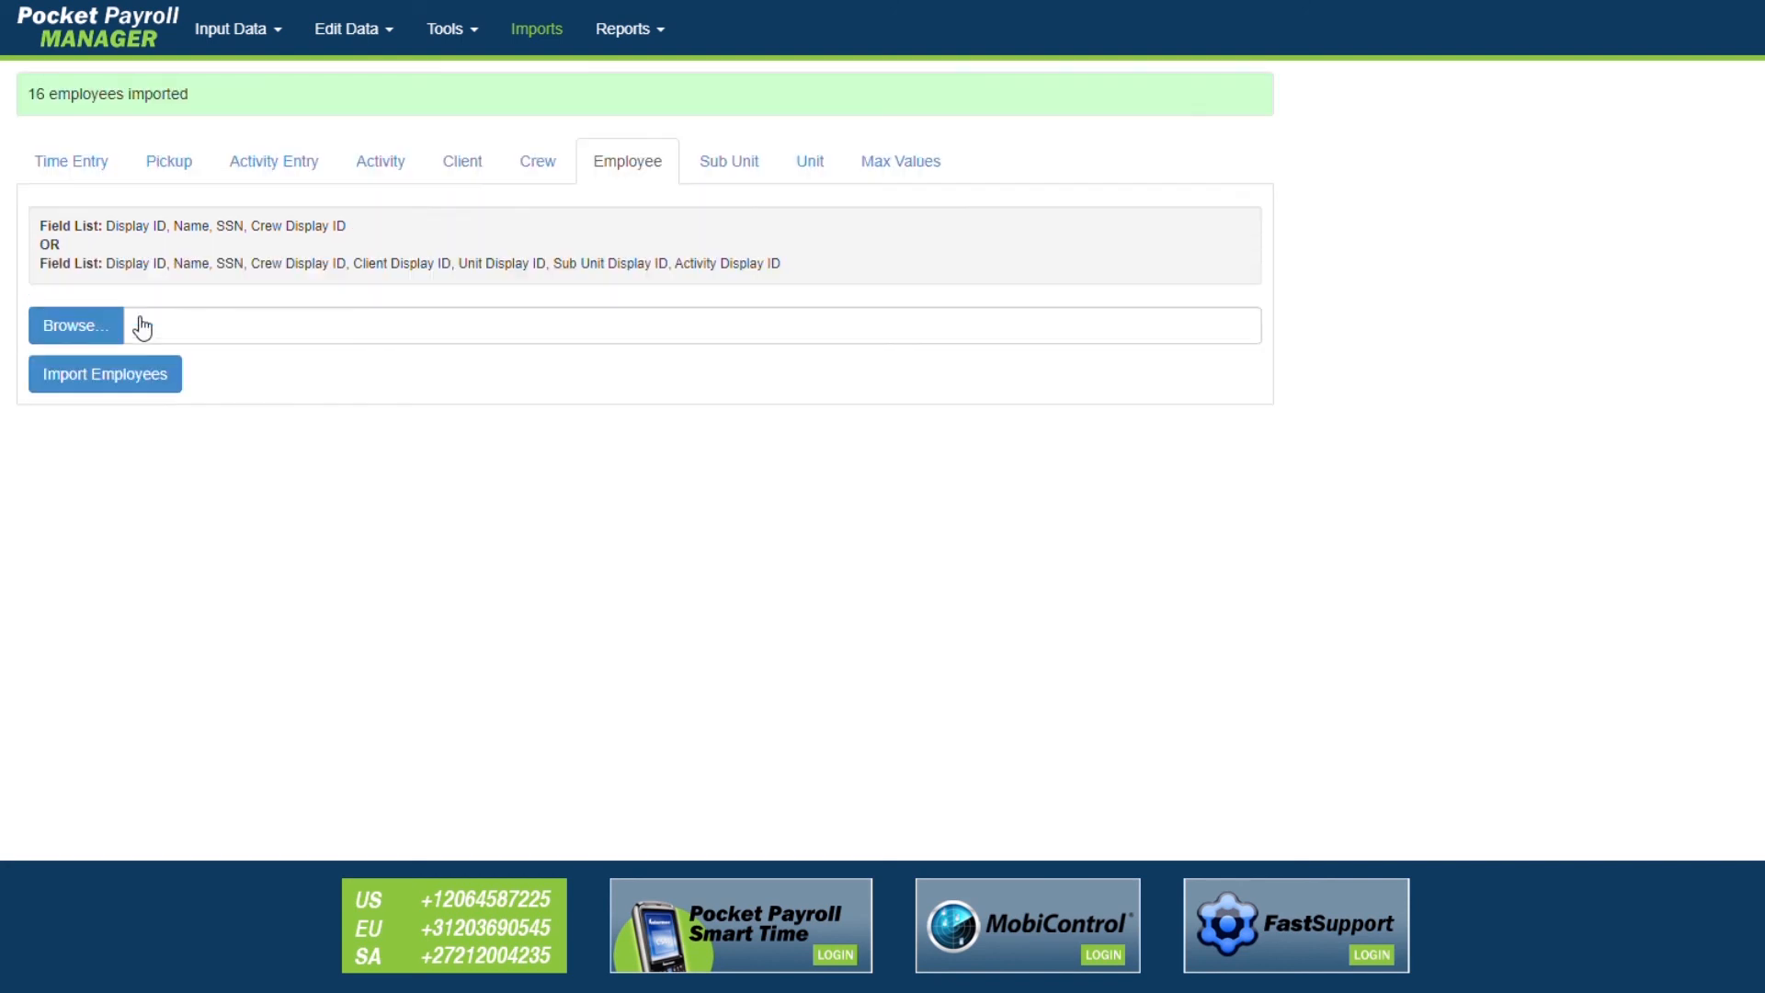
Step: Check the confirmation that 16 employees were imported
drag(206, 102, 145, 198)
click(480, 585)
click(274, 37)
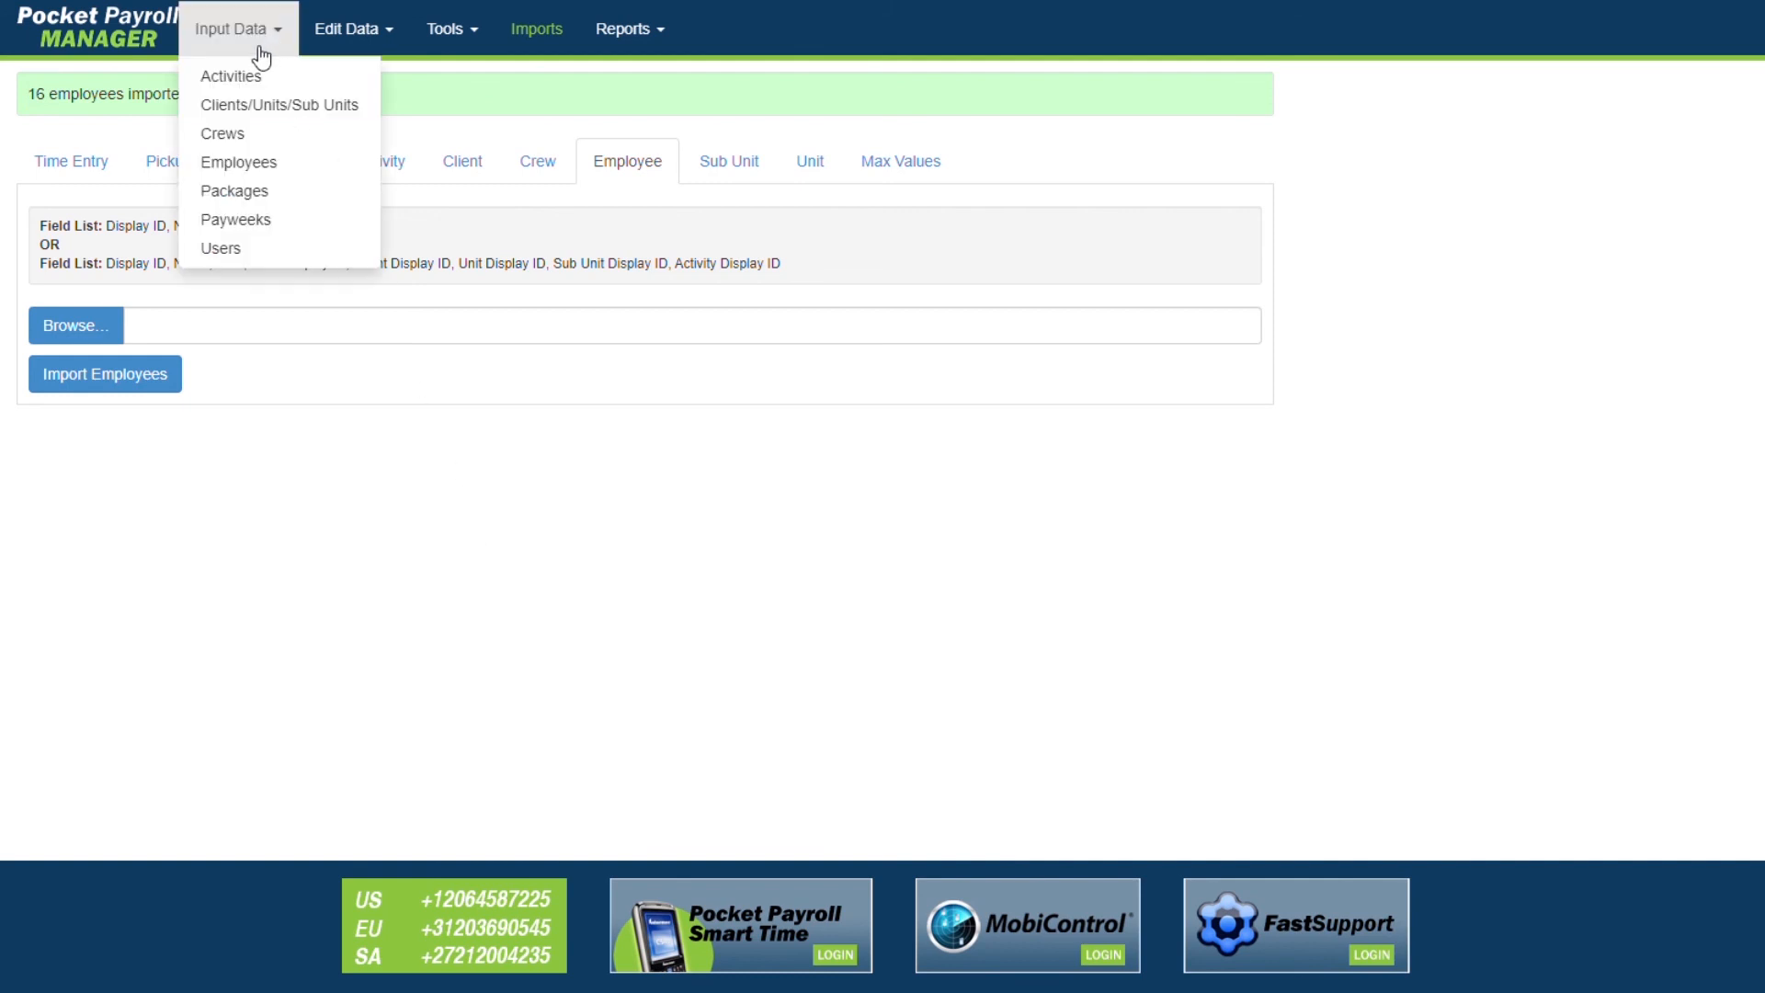
Step: On the Employees list, delete employee Tommy and confirm the removal with OK
click(245, 162)
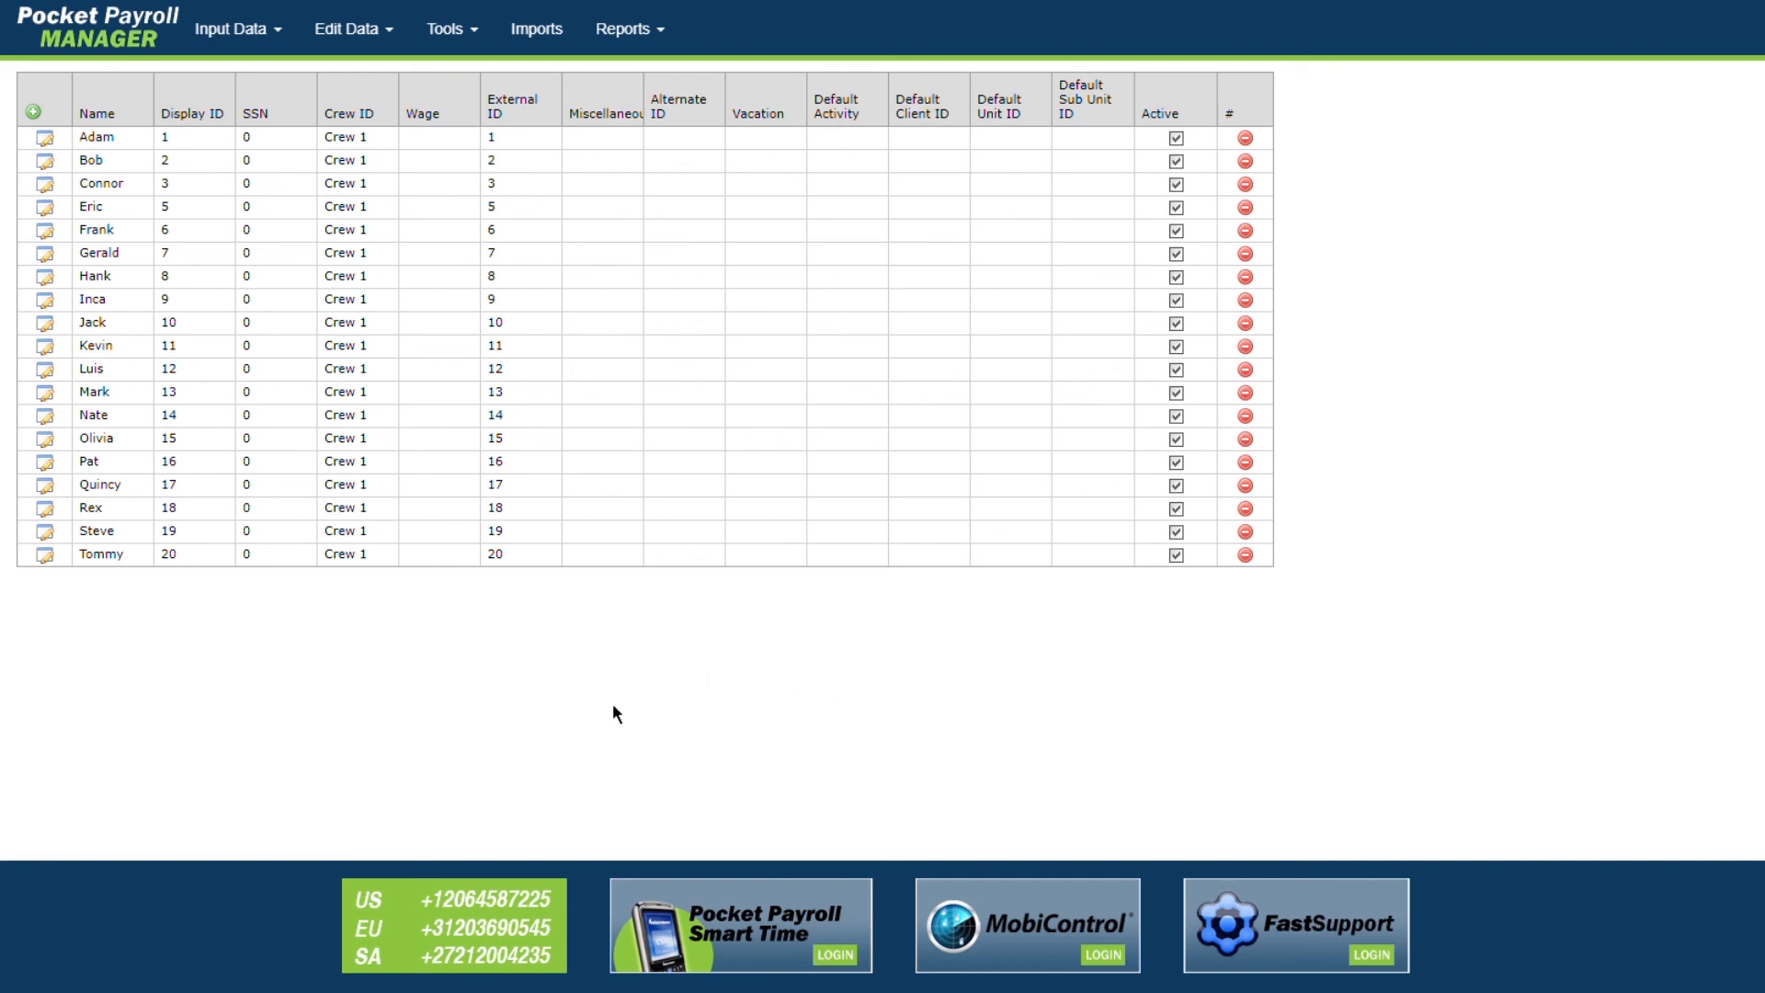
click(44, 555)
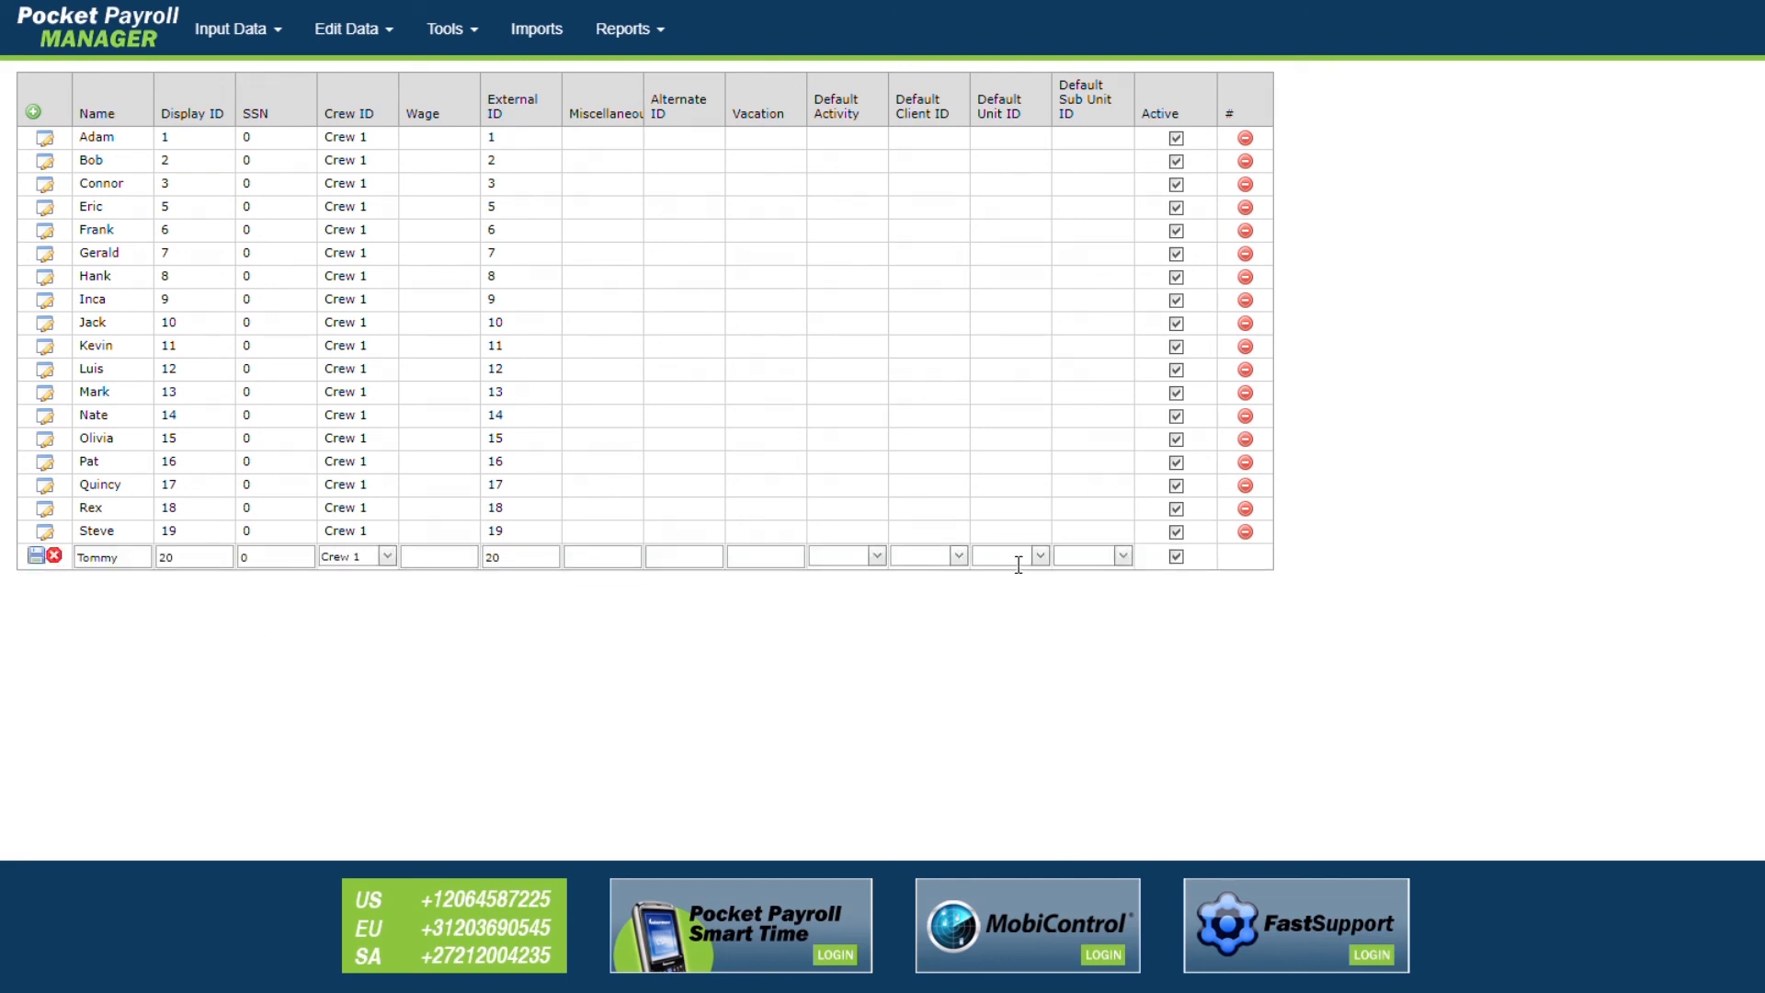
click(41, 559)
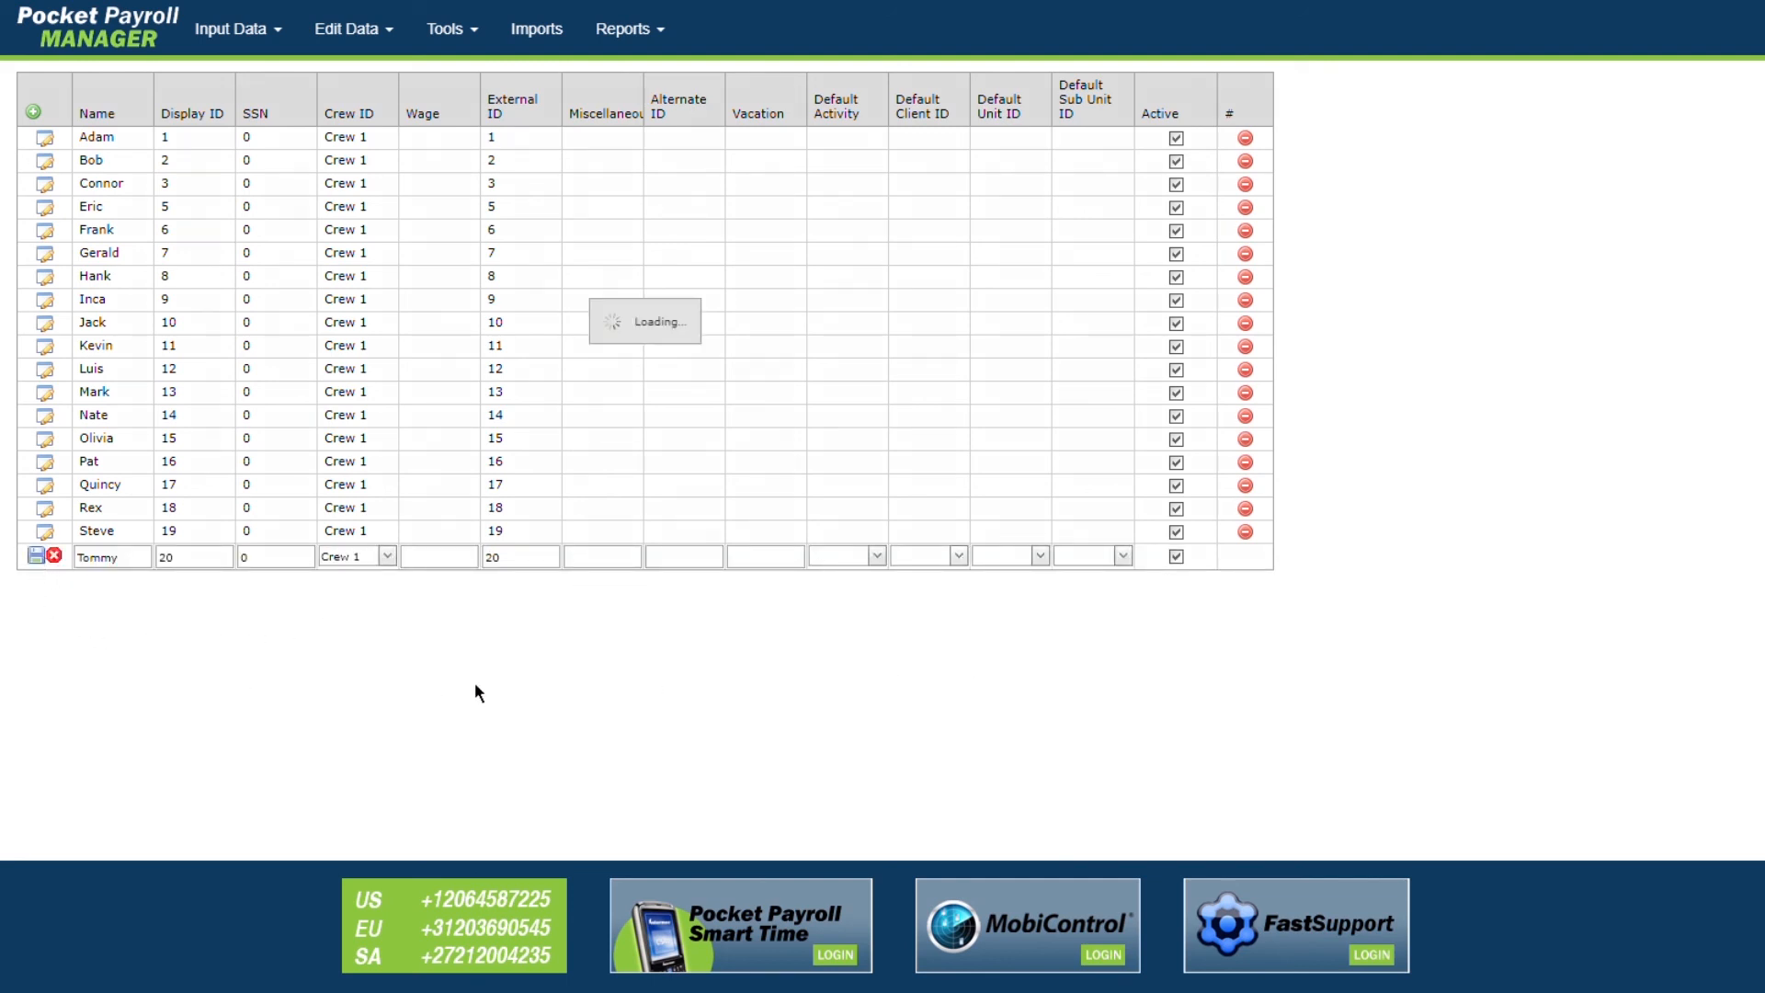
click(1245, 554)
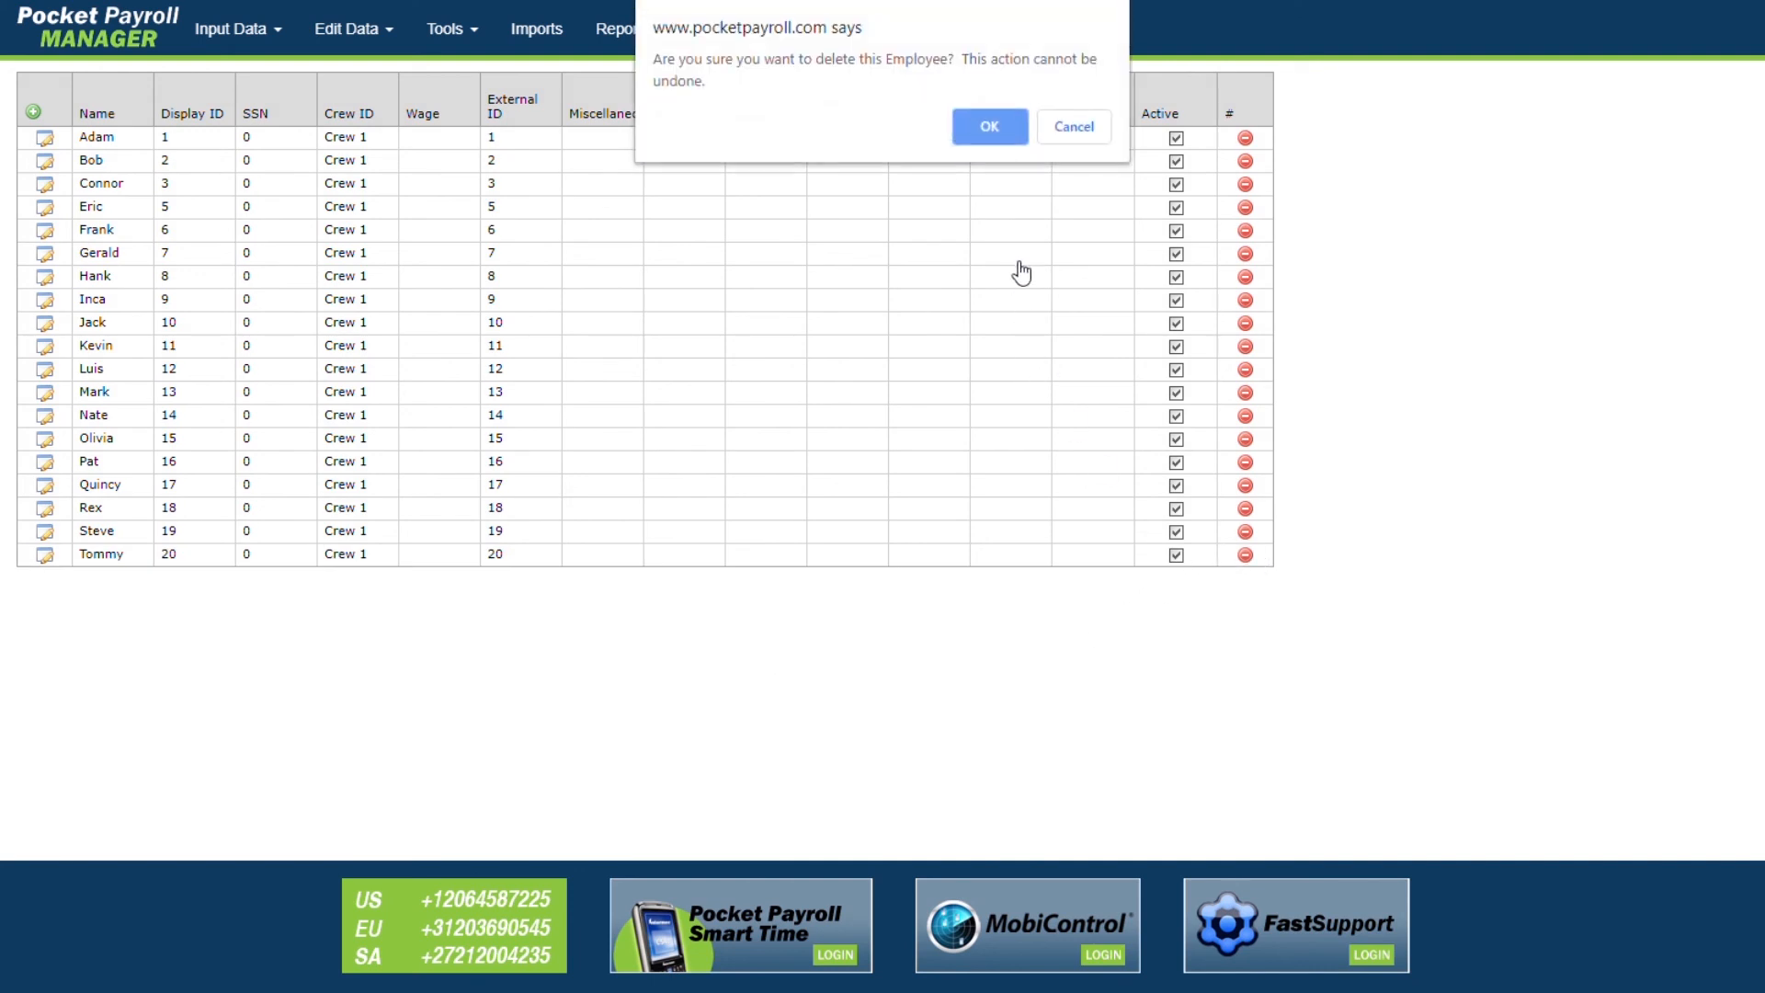
click(990, 129)
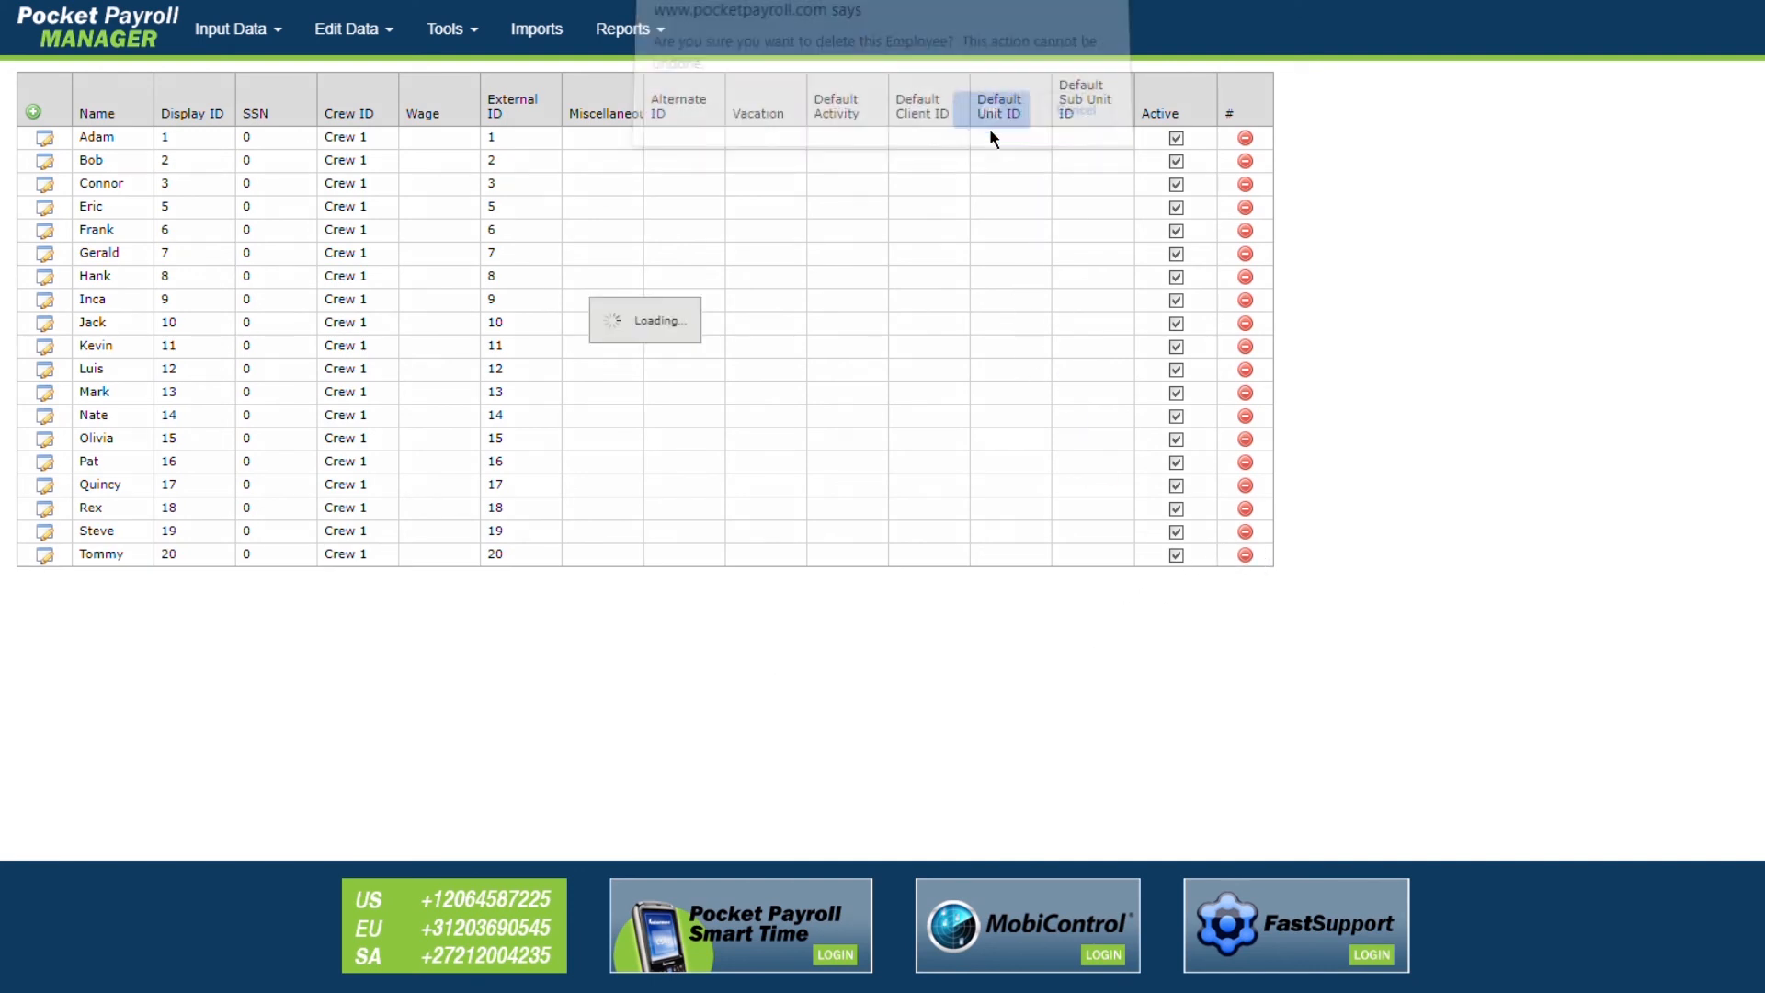